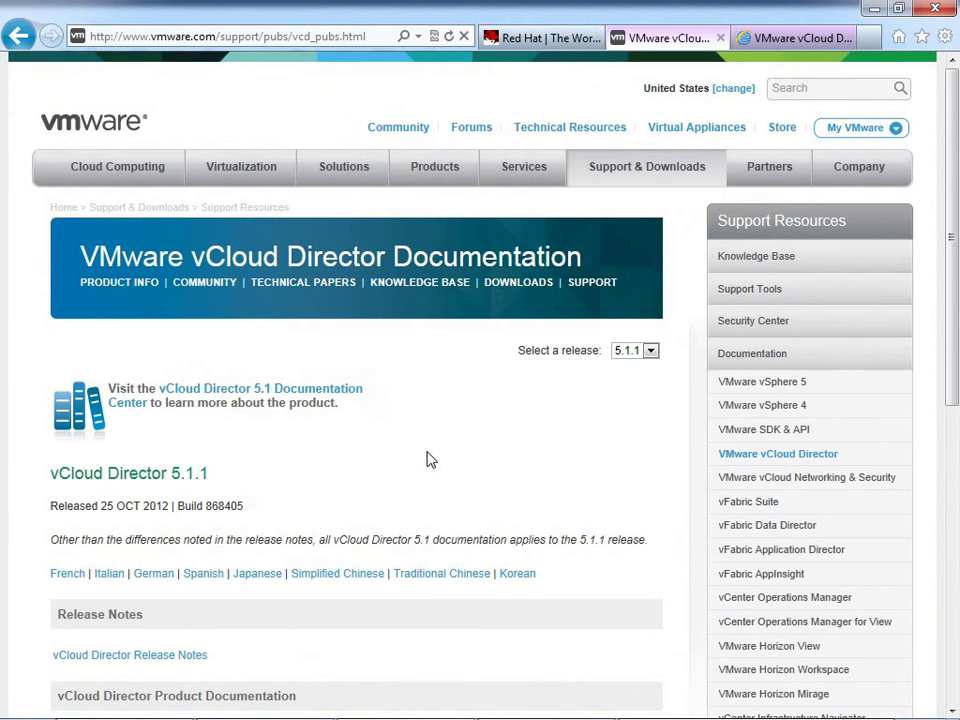
# Step: Scroll through the vCloud Director 5.1.1 guides list, then switch to the Documentation Center tab
pyautogui.moveTo(675, 172)
pyautogui.scroll(-3, 403, 360)
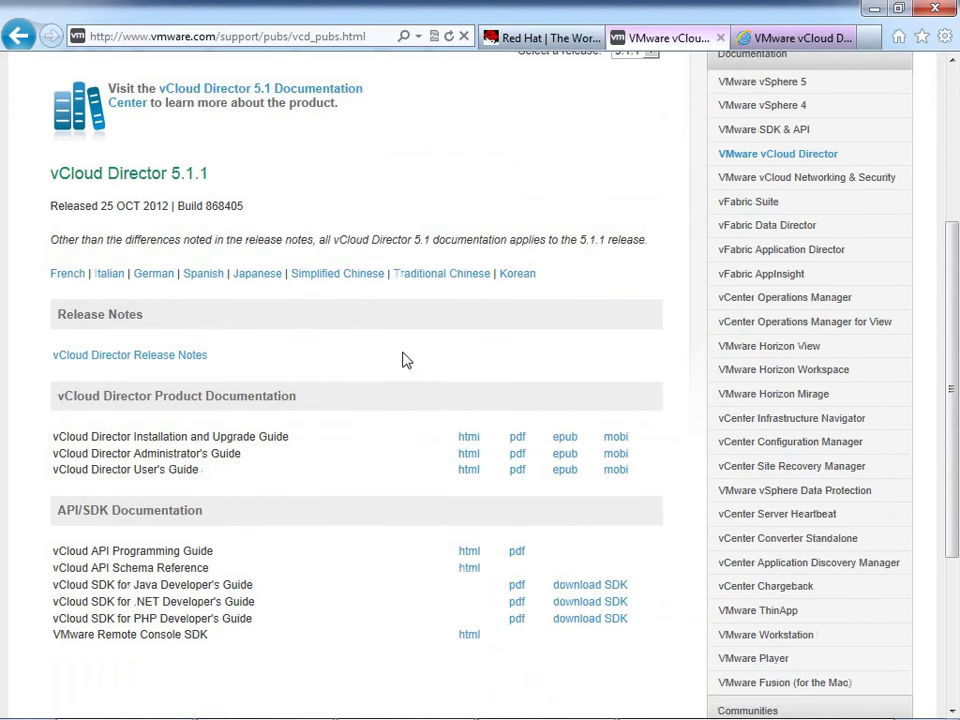
pyautogui.scroll(-1, 345, 625)
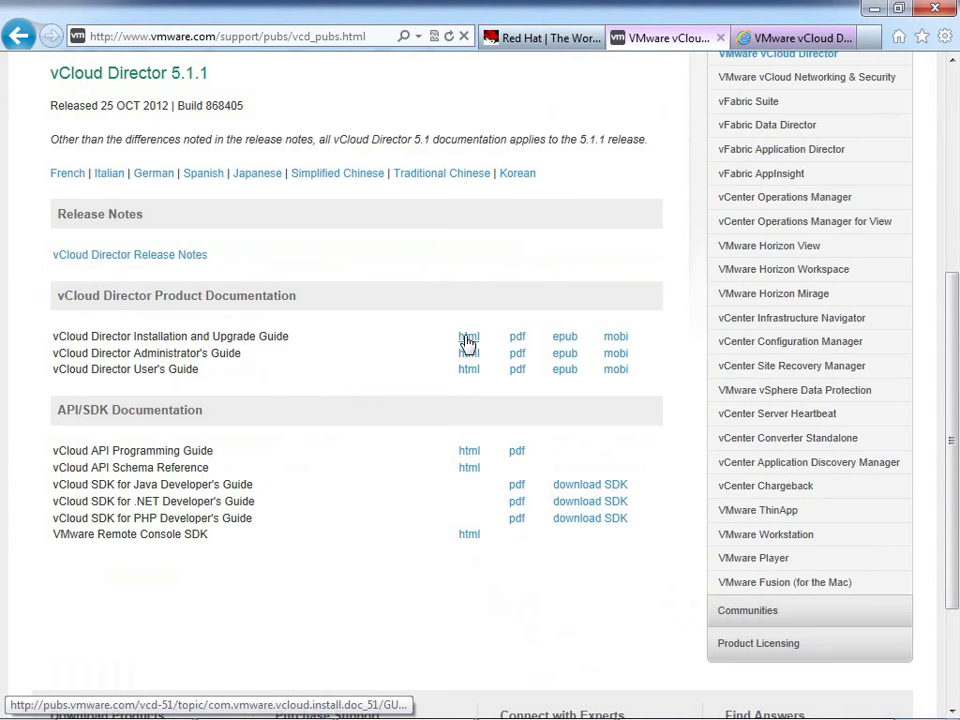
pyautogui.click(778, 40)
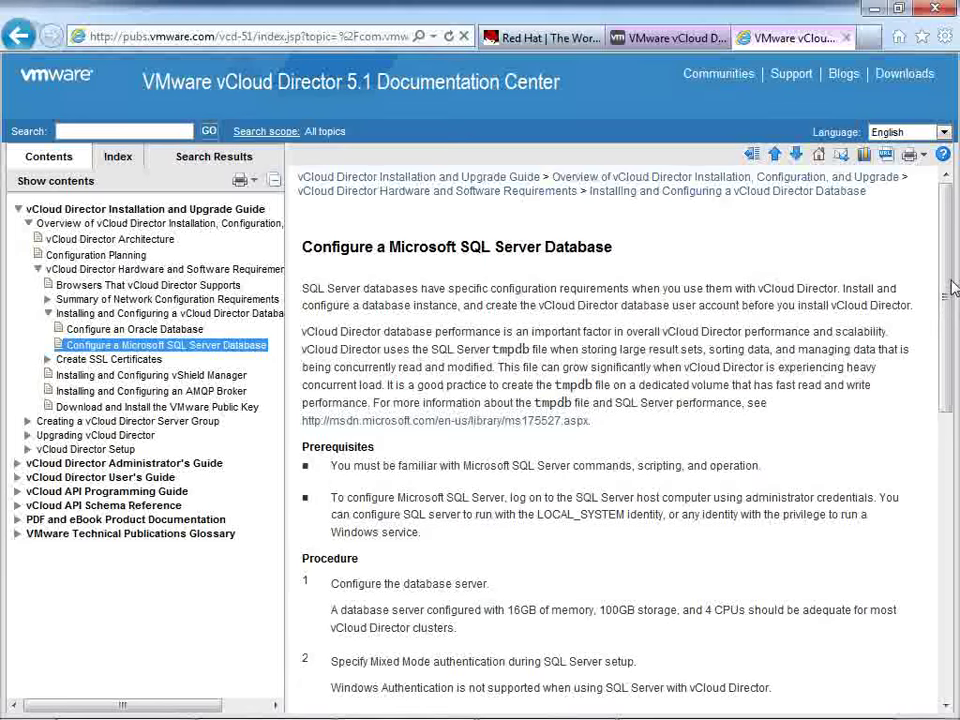
# Step: Scroll the Configure a Microsoft SQL Server Database article and select the step 3 database-creation script
pyautogui.scroll(-1, 950, 288)
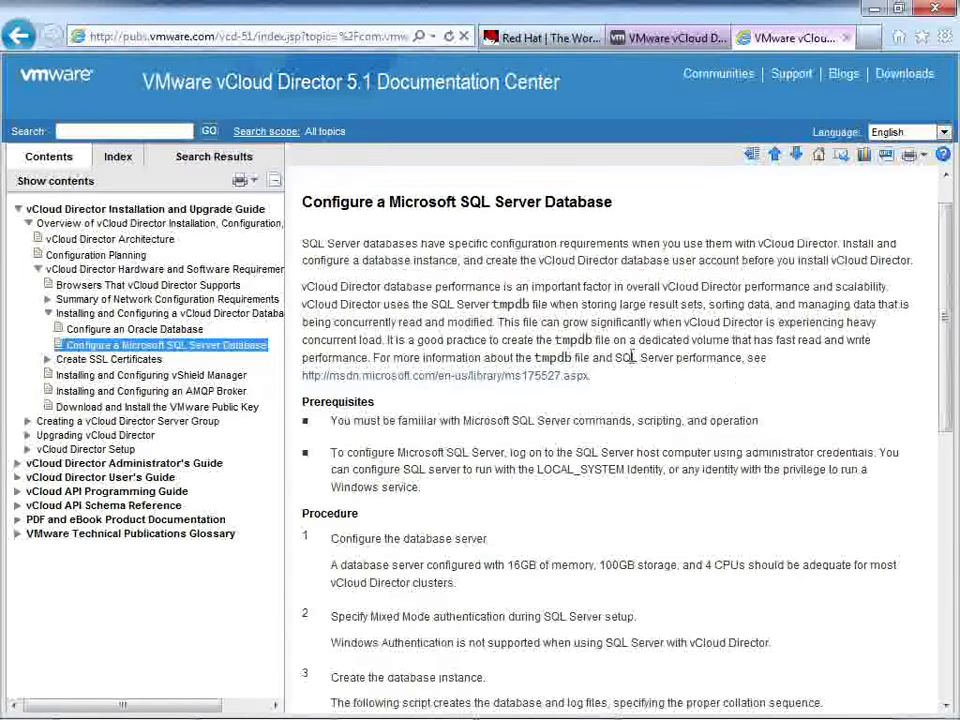
pyautogui.moveTo(943, 322); pyautogui.dragTo(943, 555)
pyautogui.scroll(1, 640, 400)
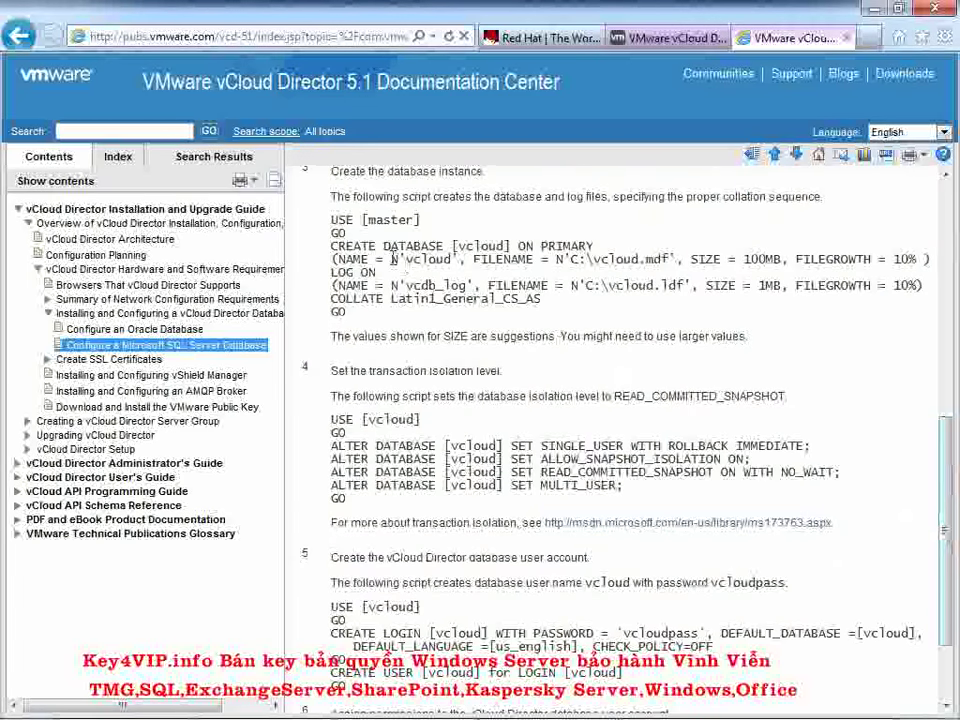
pyautogui.moveTo(330, 228); pyautogui.dragTo(341, 313)
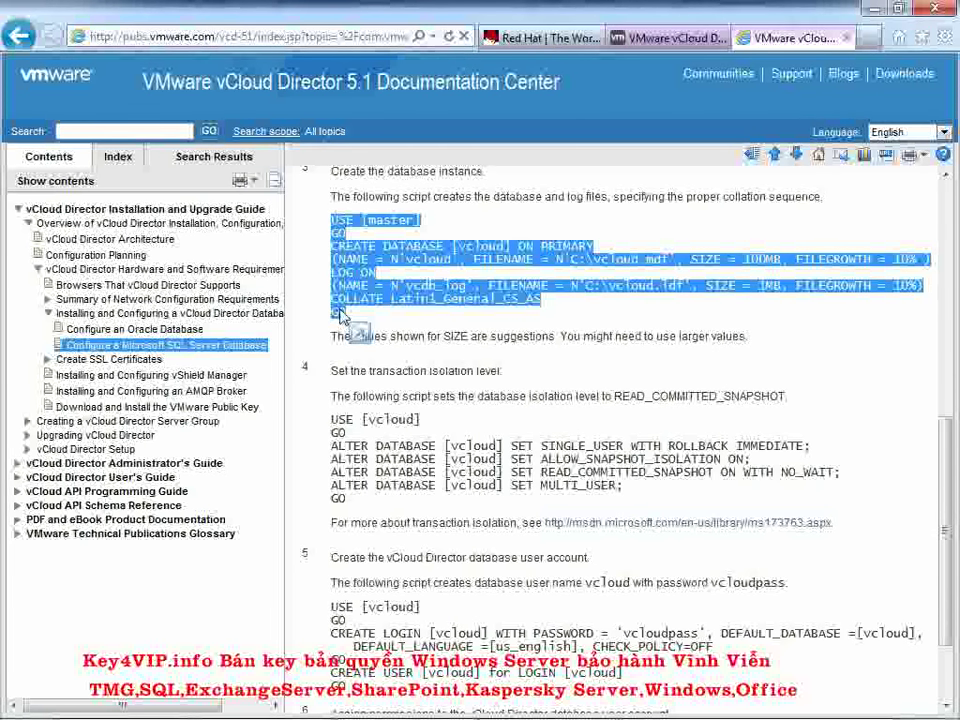
pyautogui.click(345, 255)
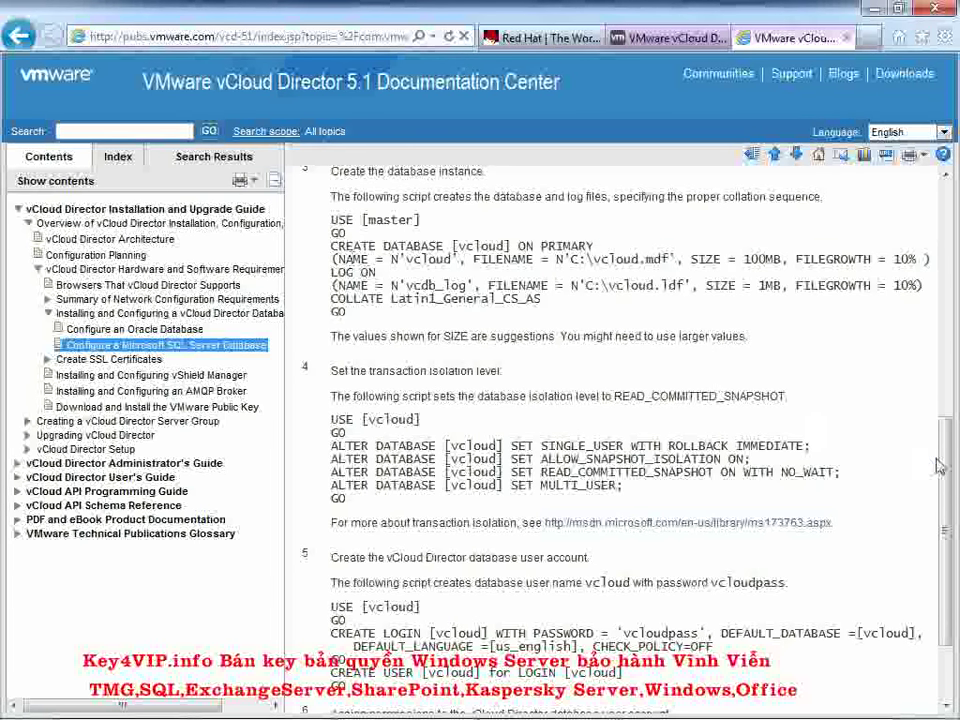
# Step: Select the step 4 isolation, step 5 database-user and step 6 permissions scripts in turn
pyautogui.scroll(-2, 943, 517)
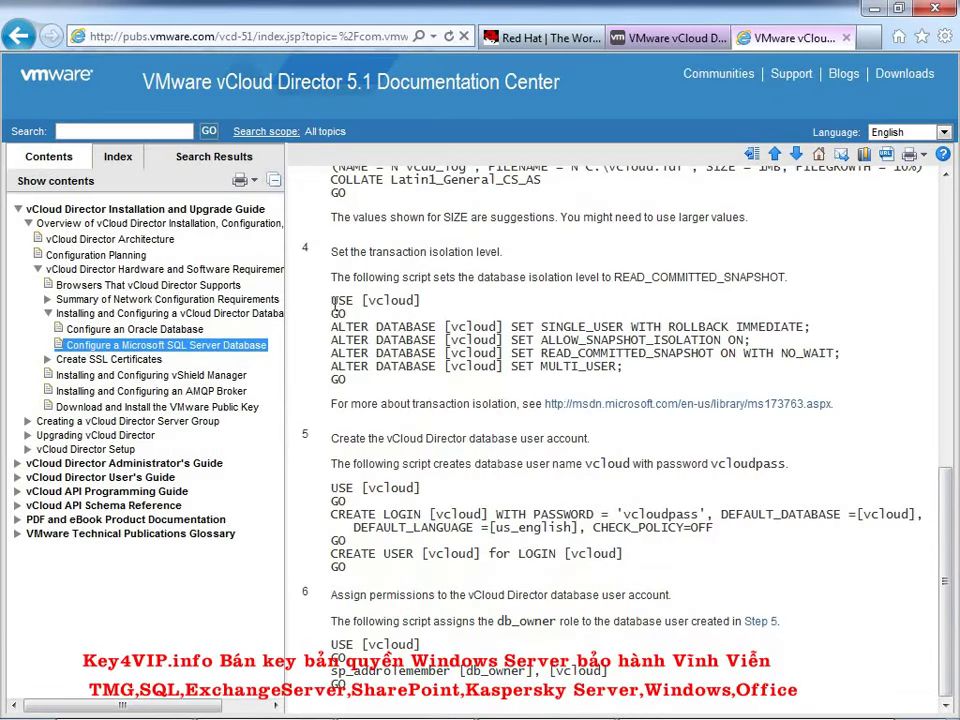
pyautogui.moveTo(333, 303); pyautogui.dragTo(376, 366)
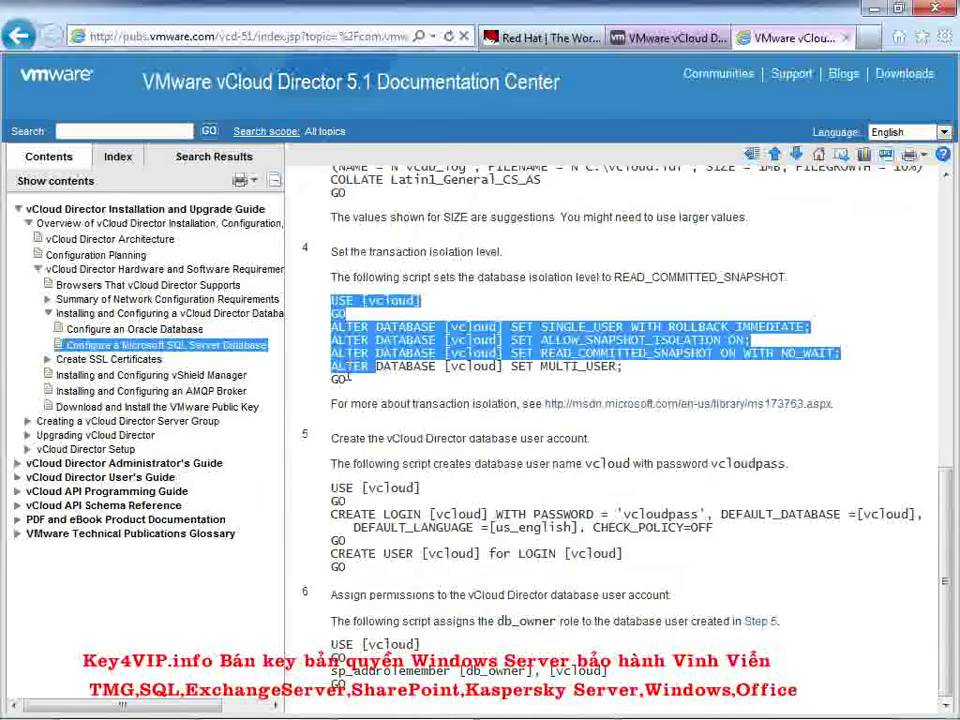
pyautogui.moveTo(333, 489); pyautogui.dragTo(345, 568)
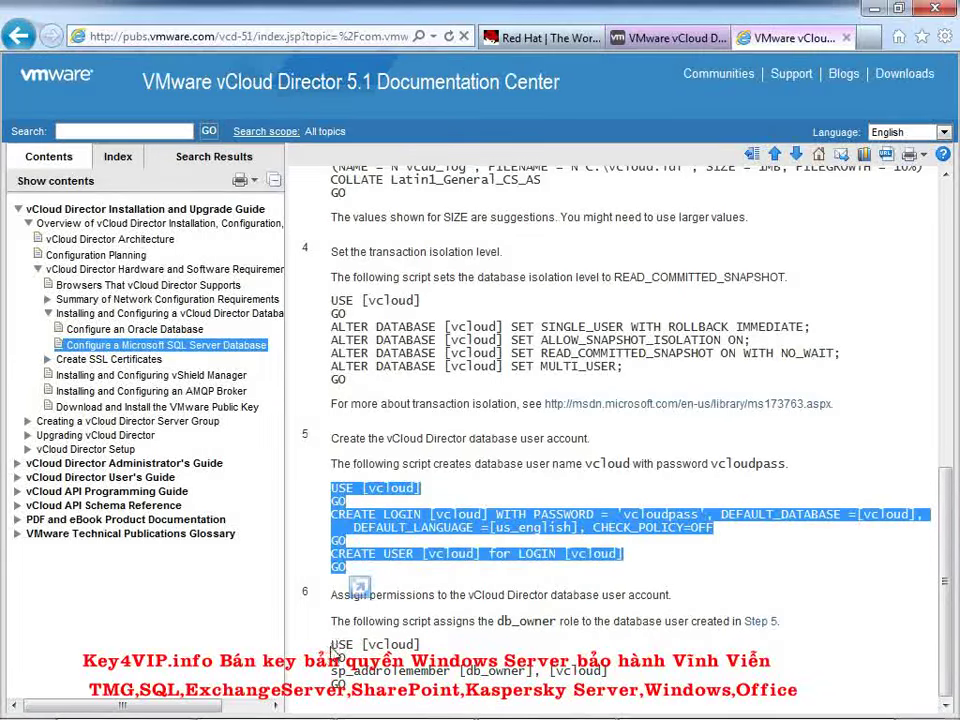
pyautogui.moveTo(333, 643); pyautogui.dragTo(407, 675)
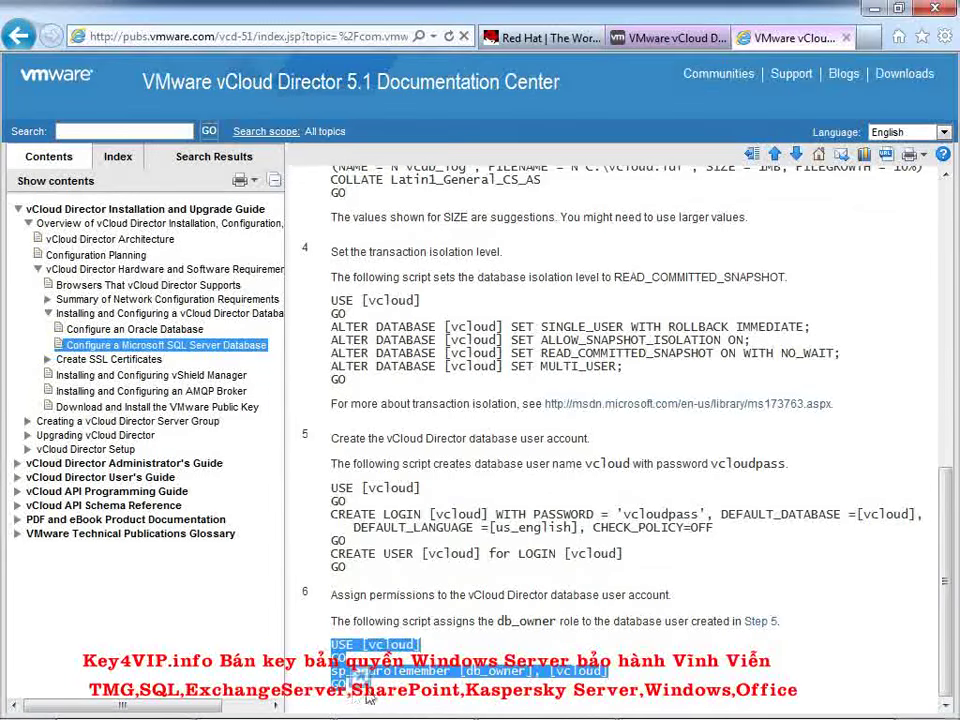
pyautogui.click(410, 680)
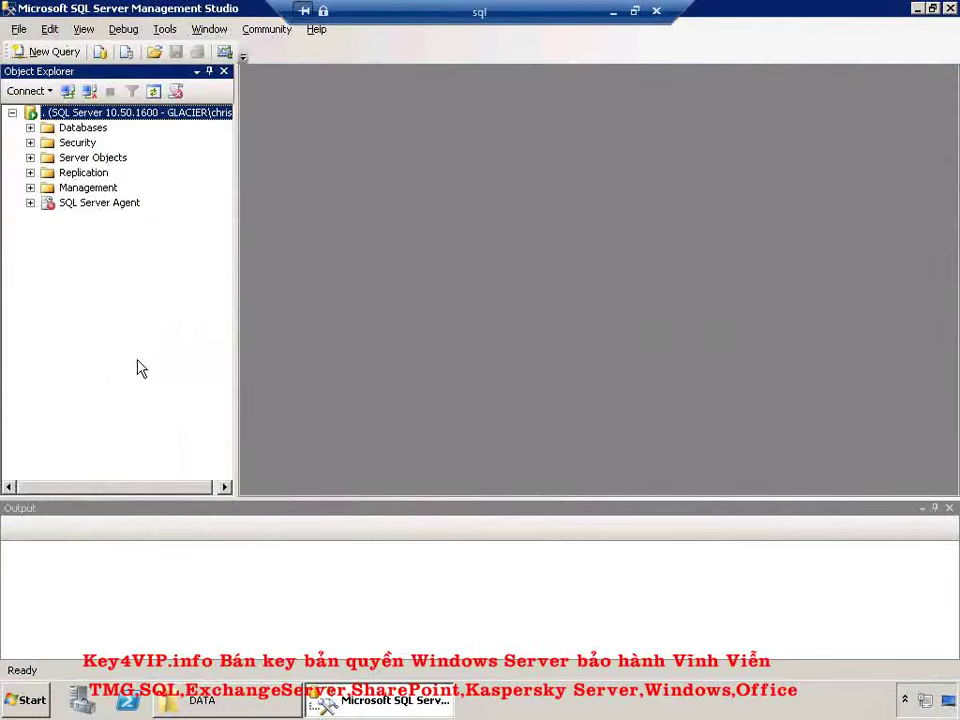
# Step: Open the vcloud-query script file in a query editor
pyautogui.click(18, 29)
pyautogui.moveTo(54, 115)
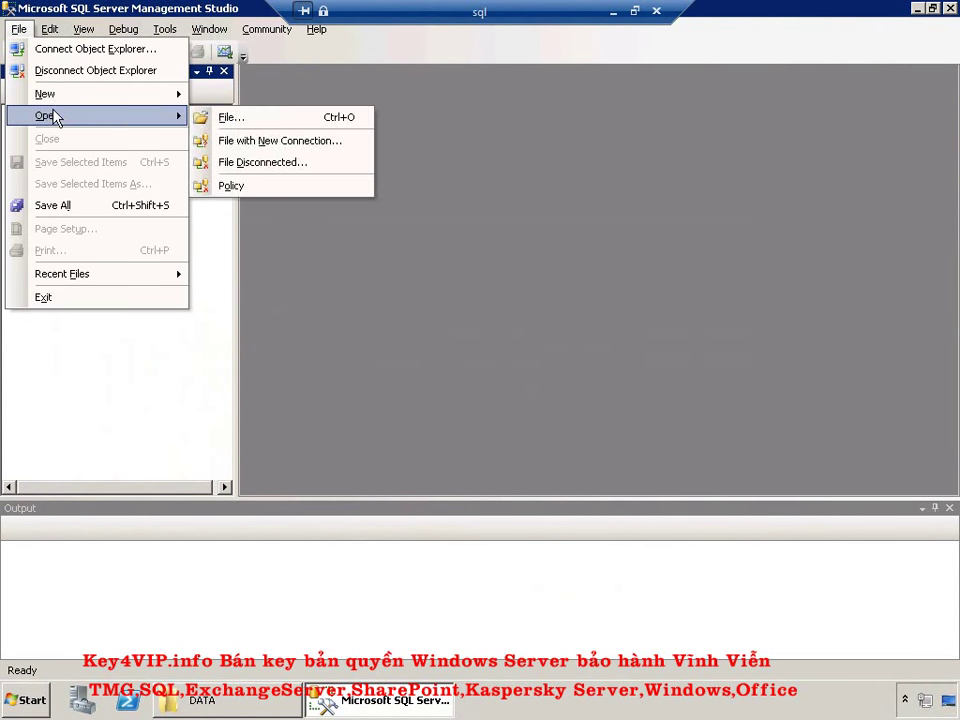
pyautogui.click(226, 117)
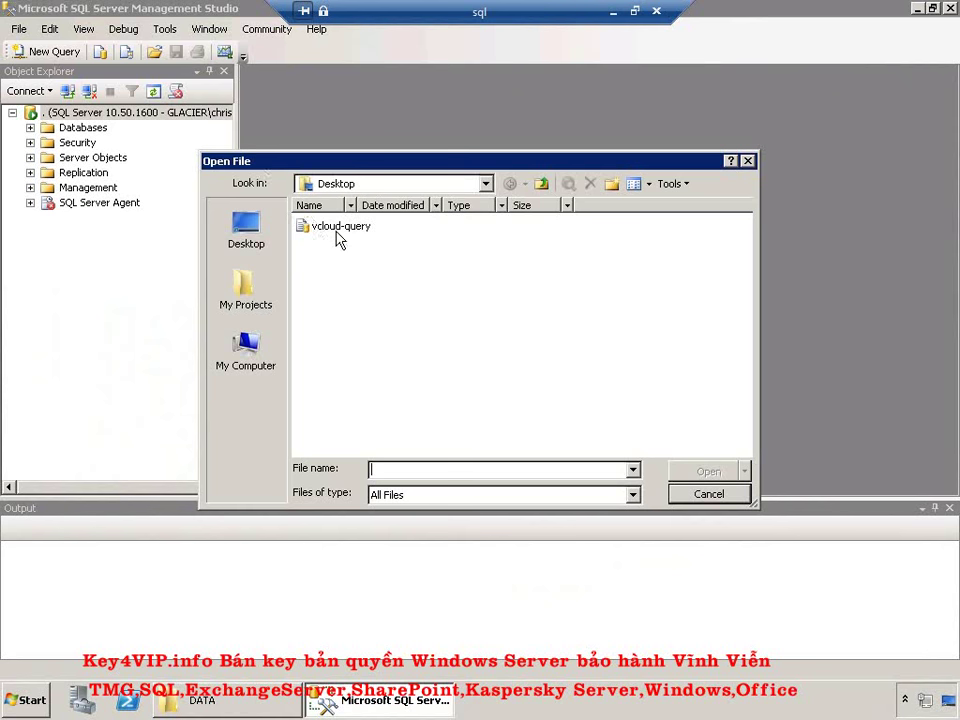
pyautogui.click(340, 226)
pyautogui.click(714, 474)
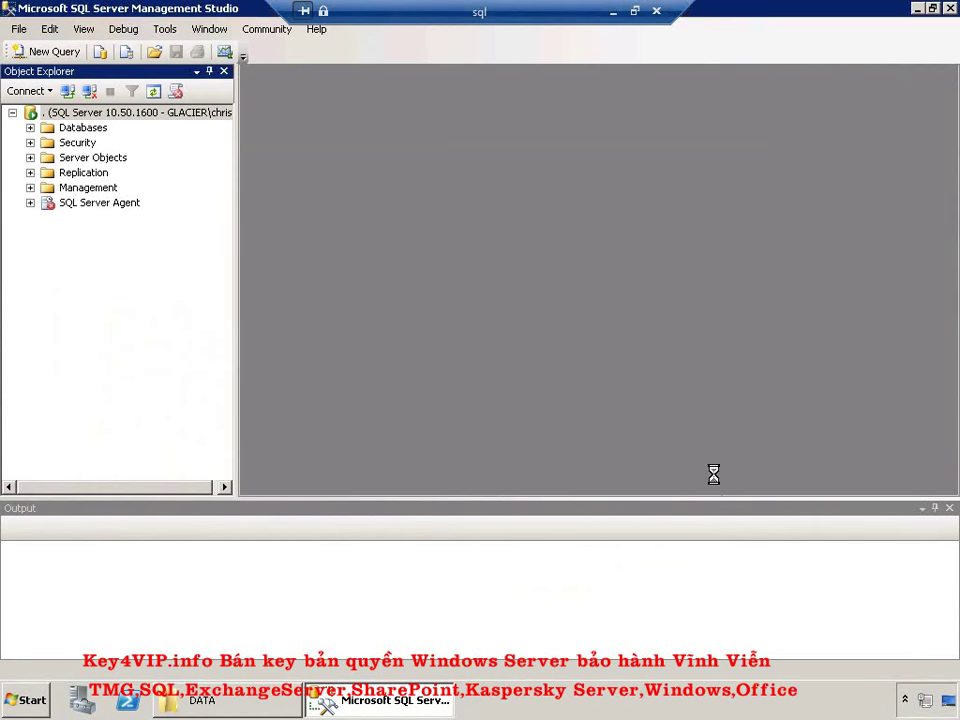
# Step: Widen the query editor and scroll horizontally through the script's FILENAME data file paths
pyautogui.moveTo(240, 231); pyautogui.dragTo(170, 231)
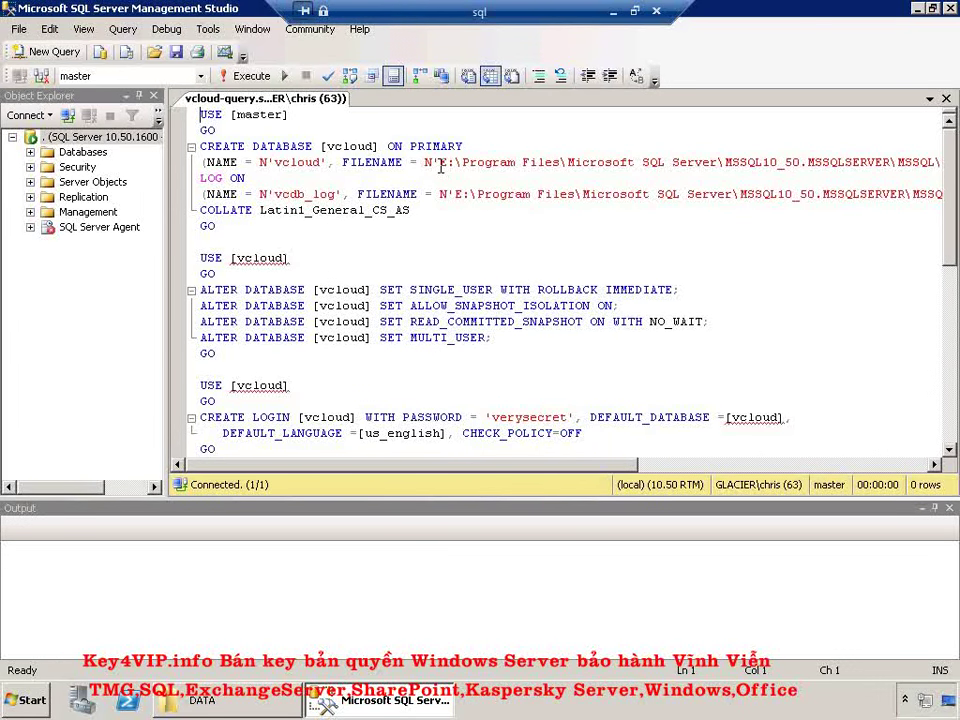
pyautogui.moveTo(352, 478); pyautogui.dragTo(474, 497)
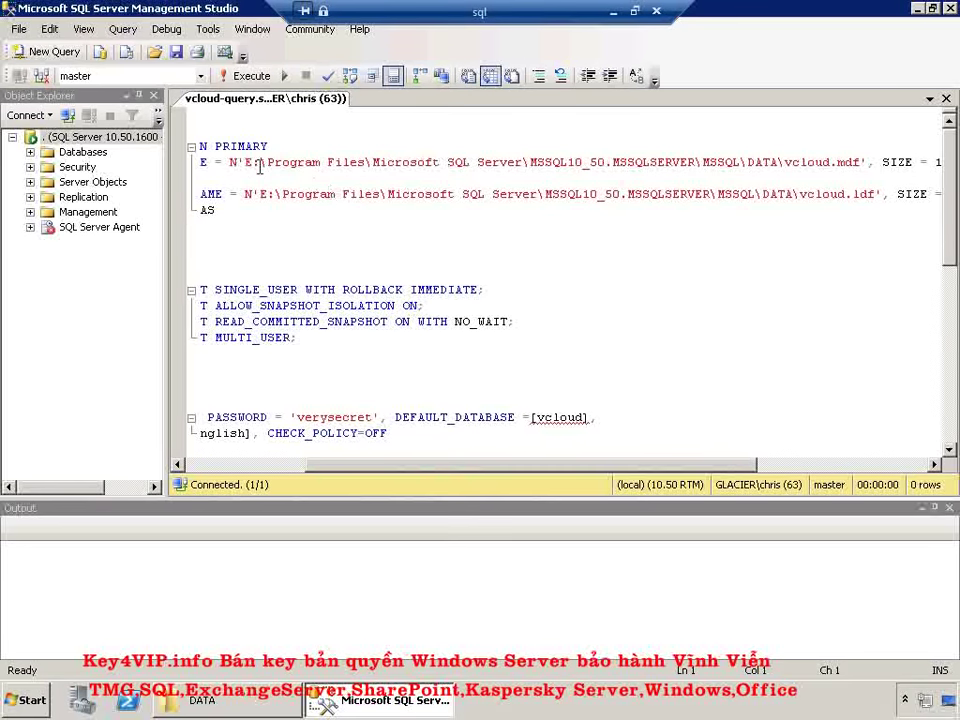
pyautogui.moveTo(250, 170); pyautogui.dragTo(215, 178)
pyautogui.click(215, 178)
pyautogui.moveTo(629, 467); pyautogui.dragTo(739, 467)
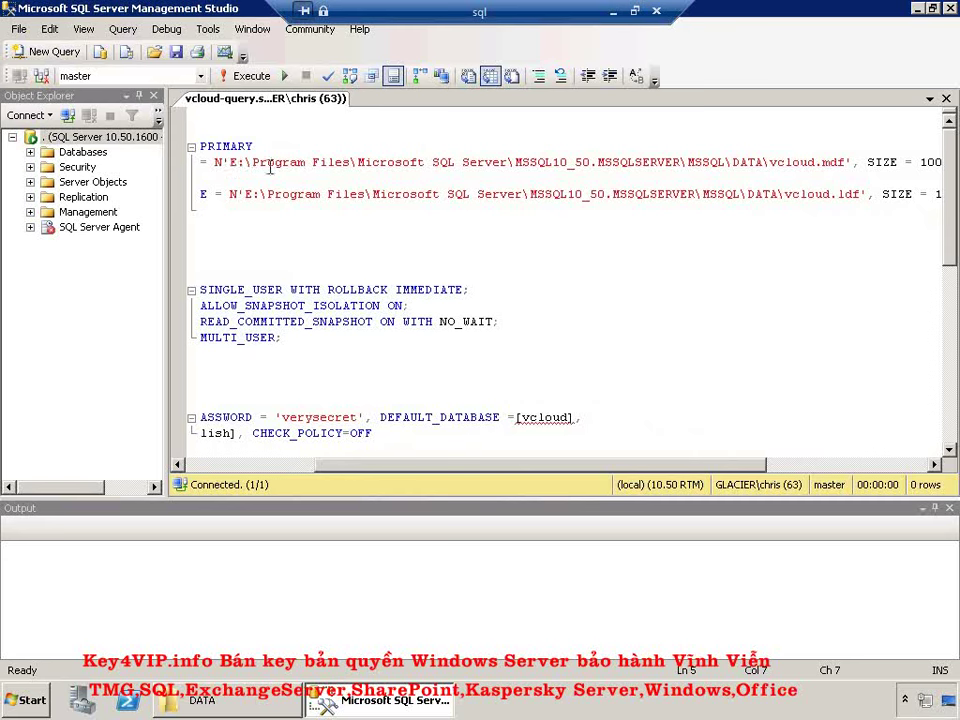
# Step: Browse to E:\Program Files\Microsoft SQL Server\MSSQL10_50.MSSQLSERVER\MSSQL\DATA in Windows Explorer
pyautogui.click(283, 702)
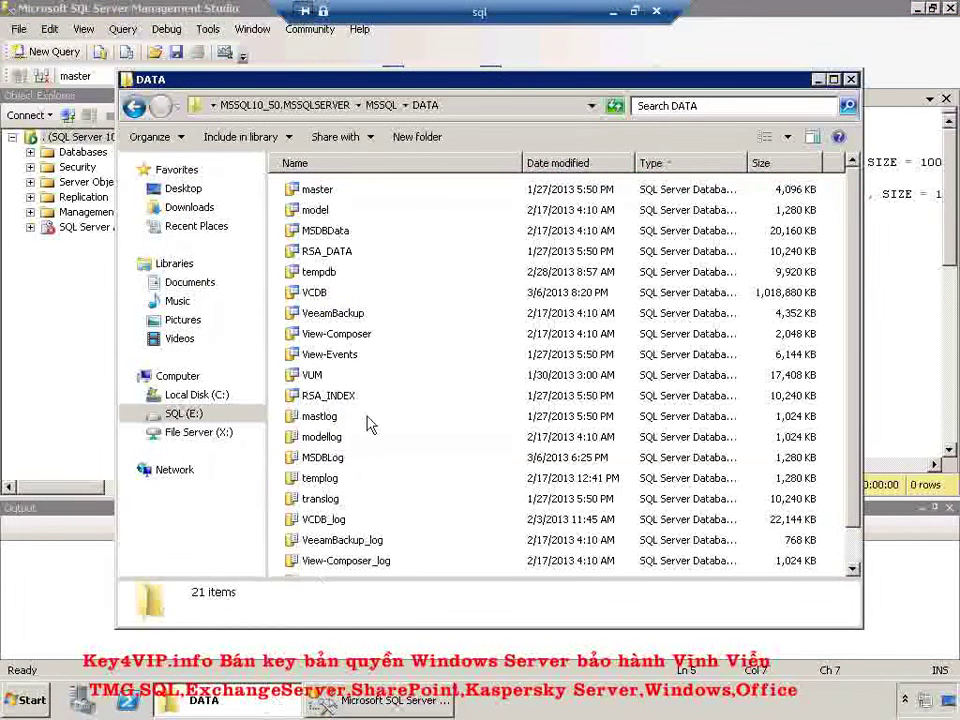
pyautogui.click(178, 418)
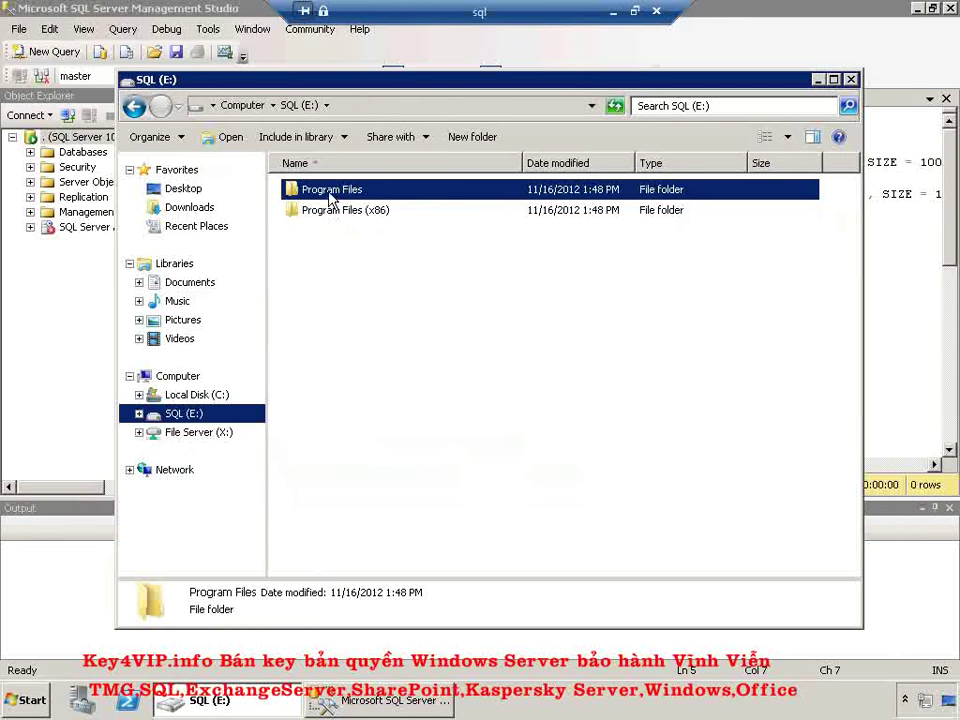
pyautogui.doubleClick(330, 195)
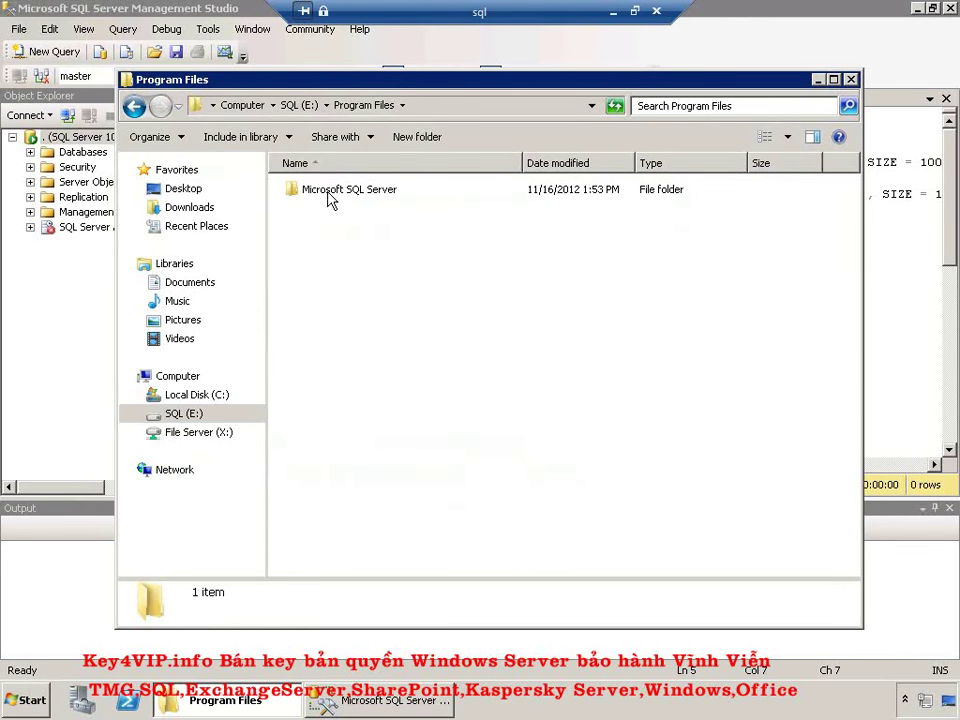
pyautogui.doubleClick(330, 192)
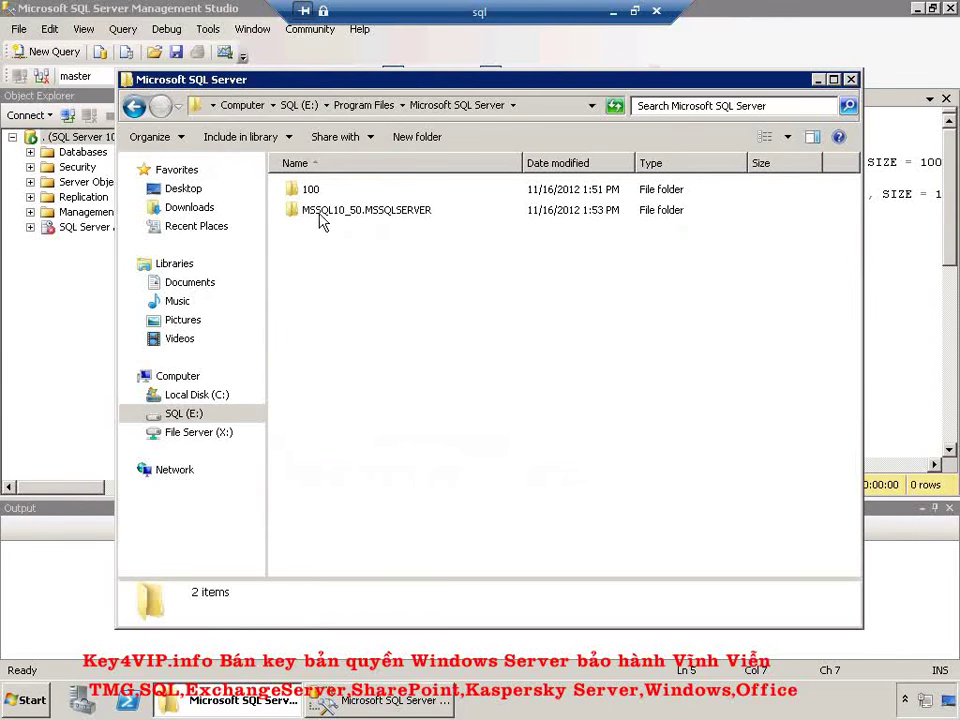
pyautogui.doubleClick(404, 212)
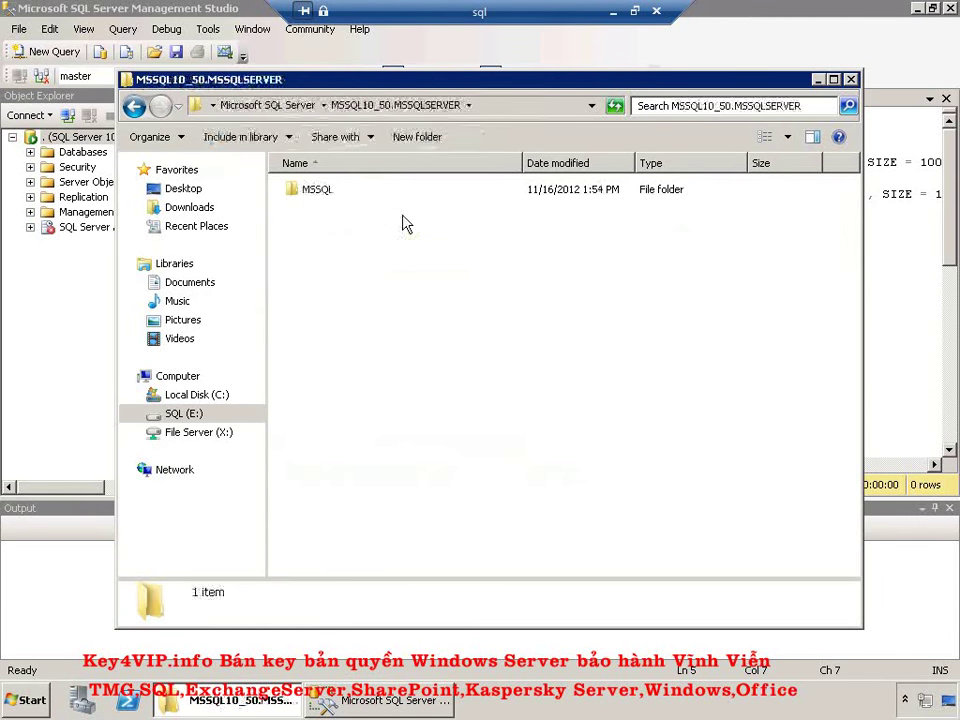
pyautogui.doubleClick(310, 195)
pyautogui.doubleClick(316, 245)
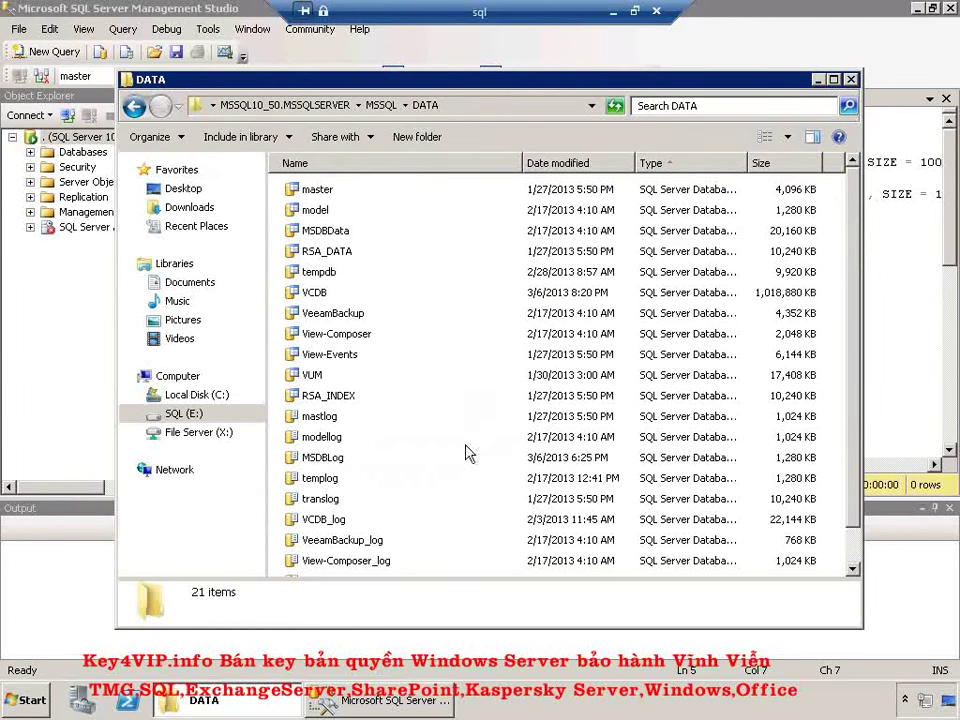
# Step: Copy the full DATA folder path from the address bar
pyautogui.click(503, 106)
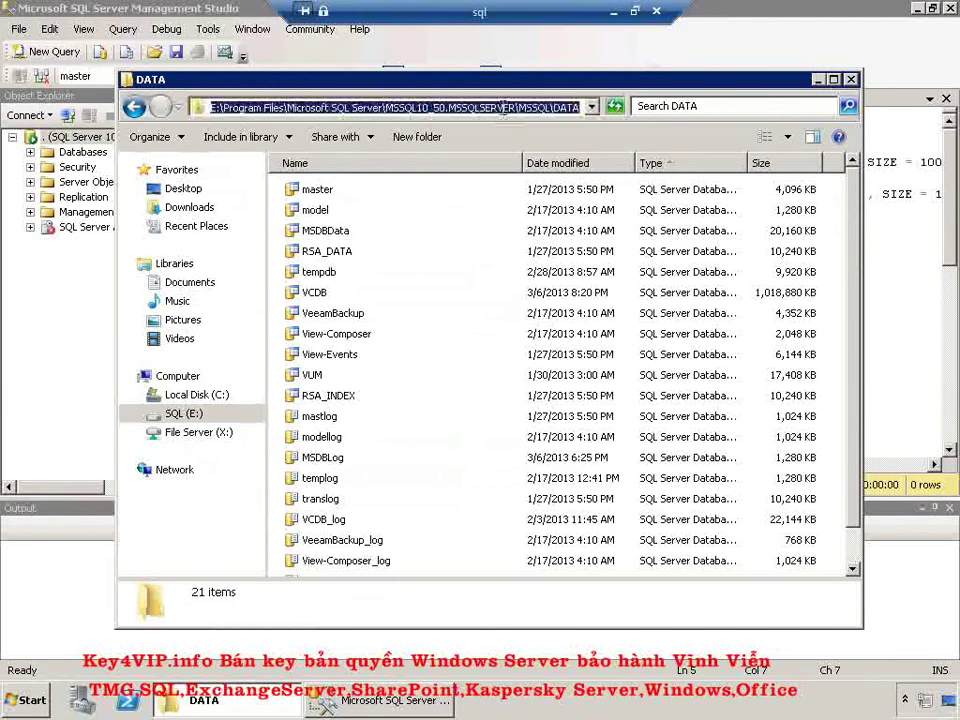
pyautogui.rightClick(295, 112)
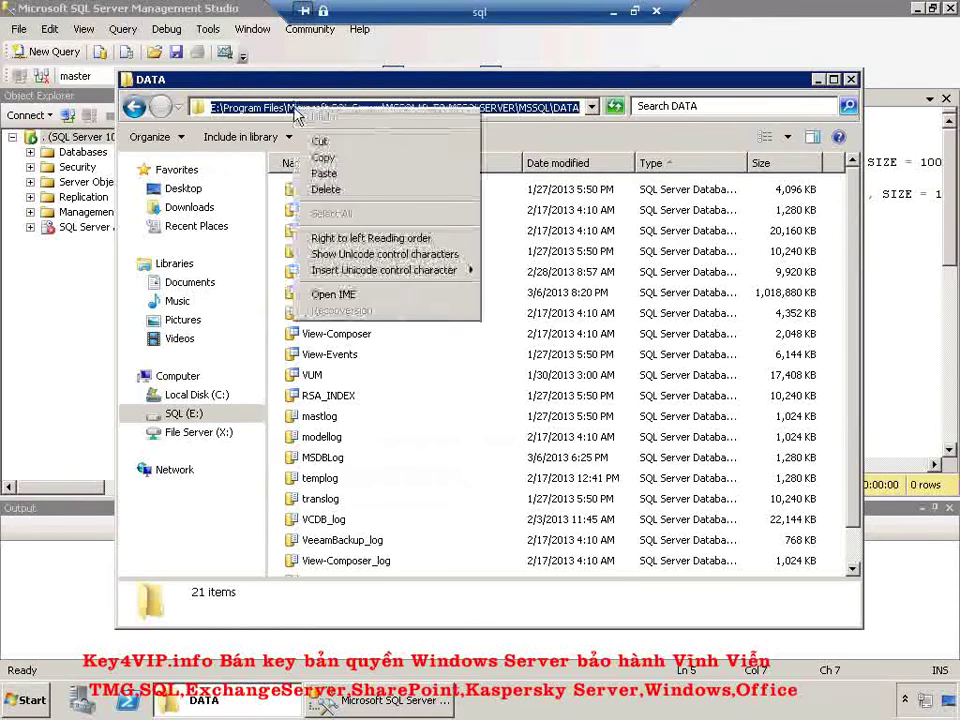
pyautogui.click(320, 157)
# Step: Check the DATA folder path on the vcloud.mdf and vcloud.ldf lines of the script
pyautogui.click(100, 322)
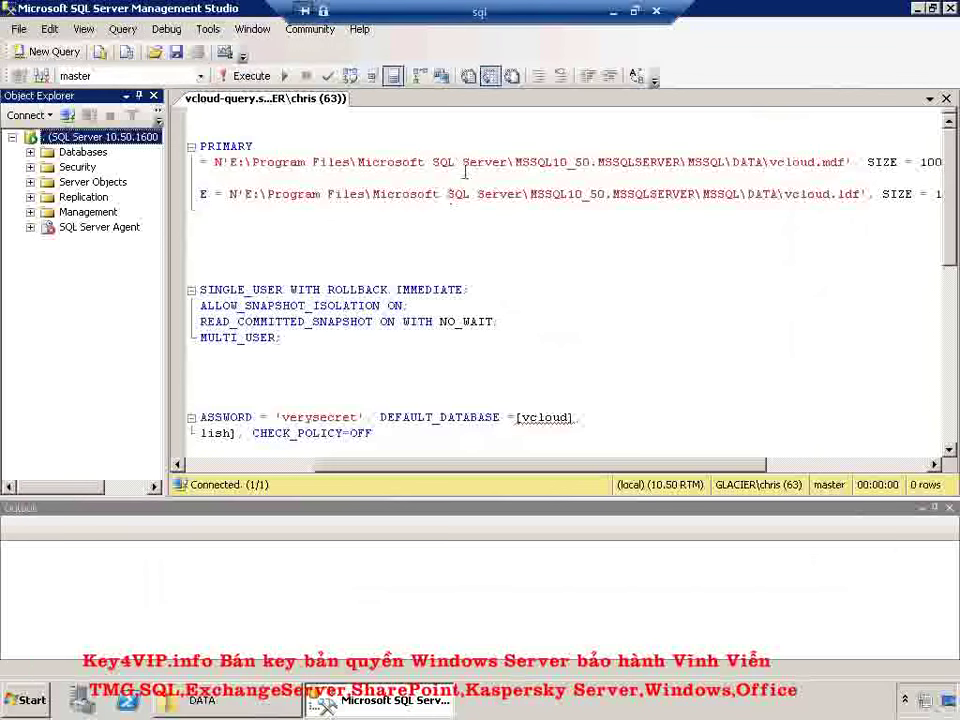
pyautogui.moveTo(230, 162); pyautogui.dragTo(767, 172)
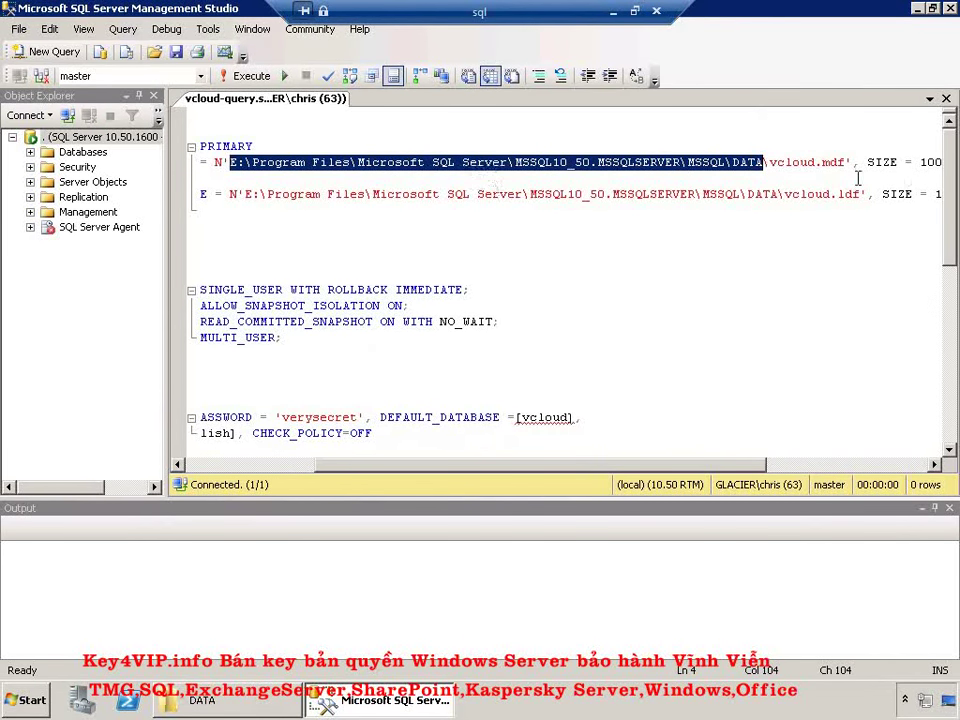
pyautogui.click(711, 162)
pyautogui.moveTo(648, 465); pyautogui.dragTo(493, 469)
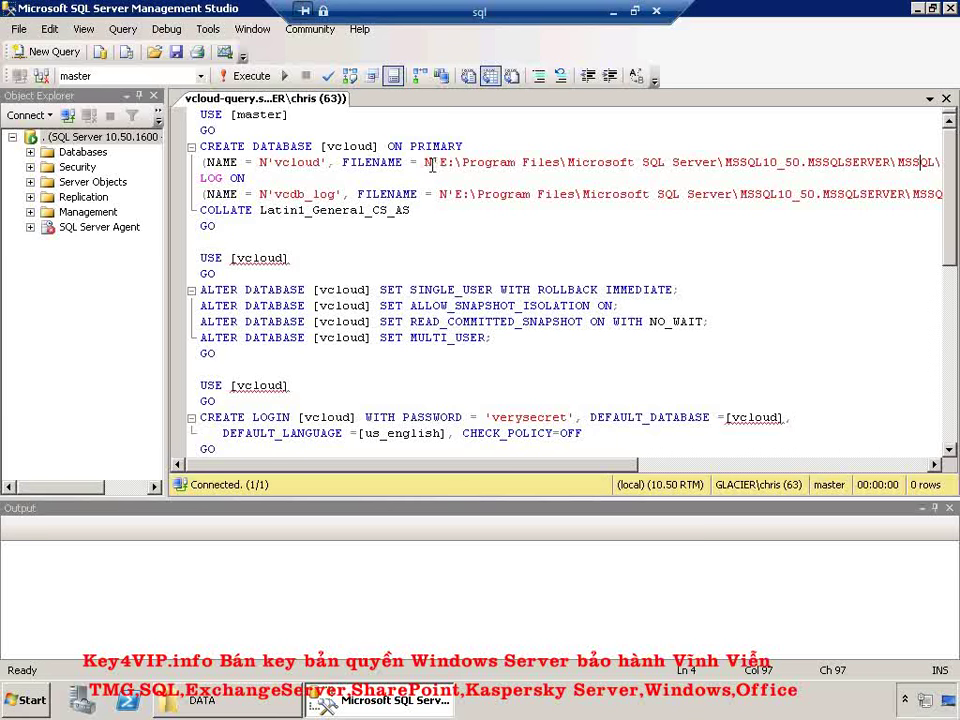
pyautogui.moveTo(450, 464); pyautogui.dragTo(630, 467)
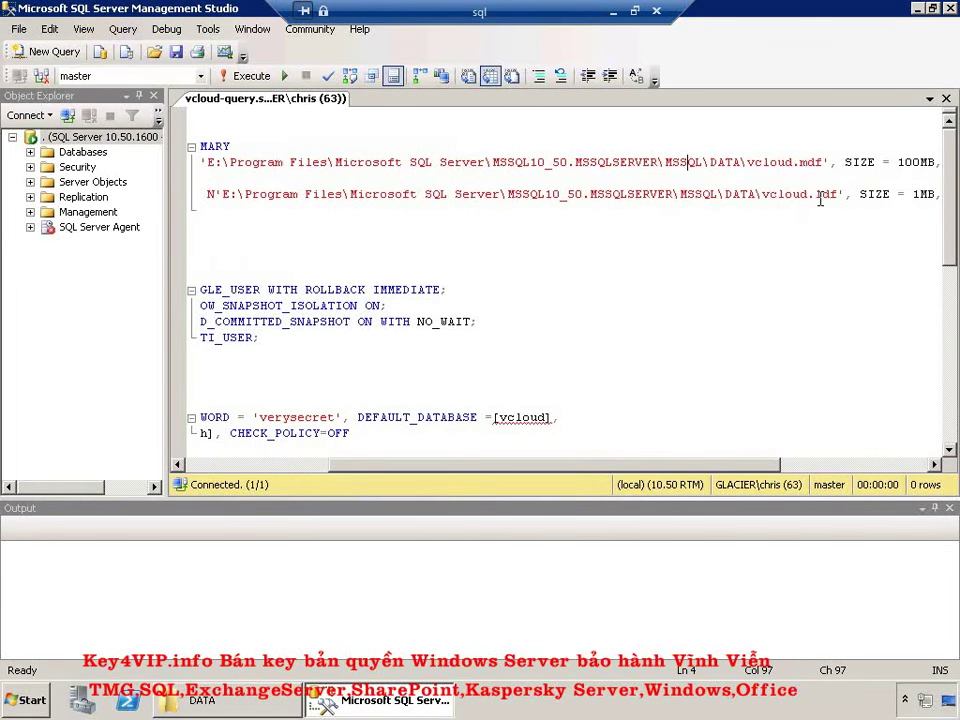
pyautogui.moveTo(760, 465); pyautogui.dragTo(868, 478)
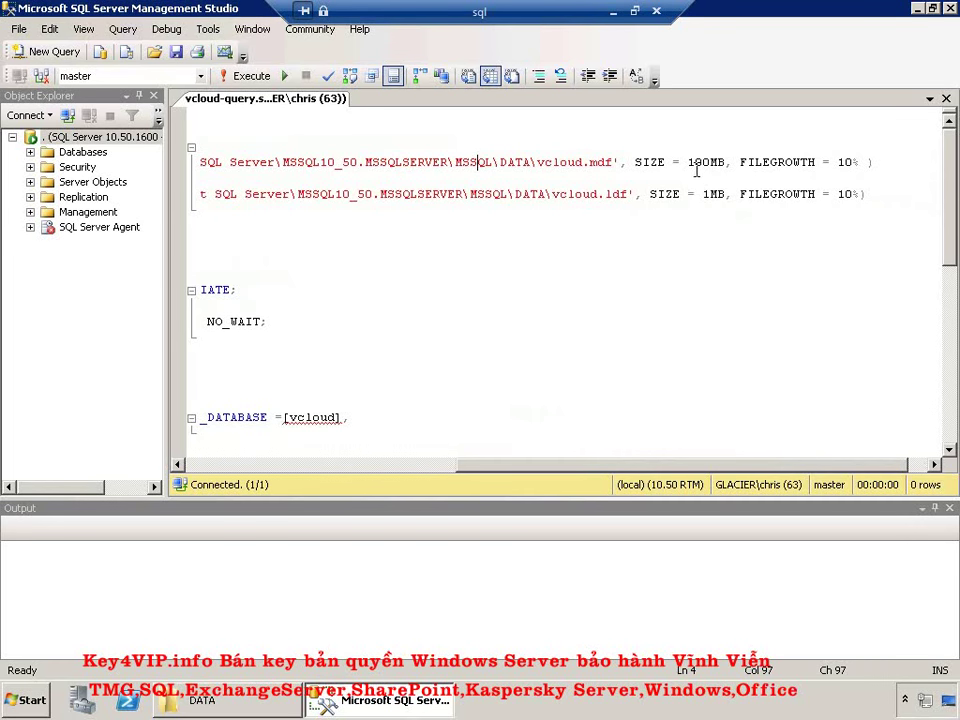
pyautogui.moveTo(729, 476); pyautogui.dragTo(385, 480)
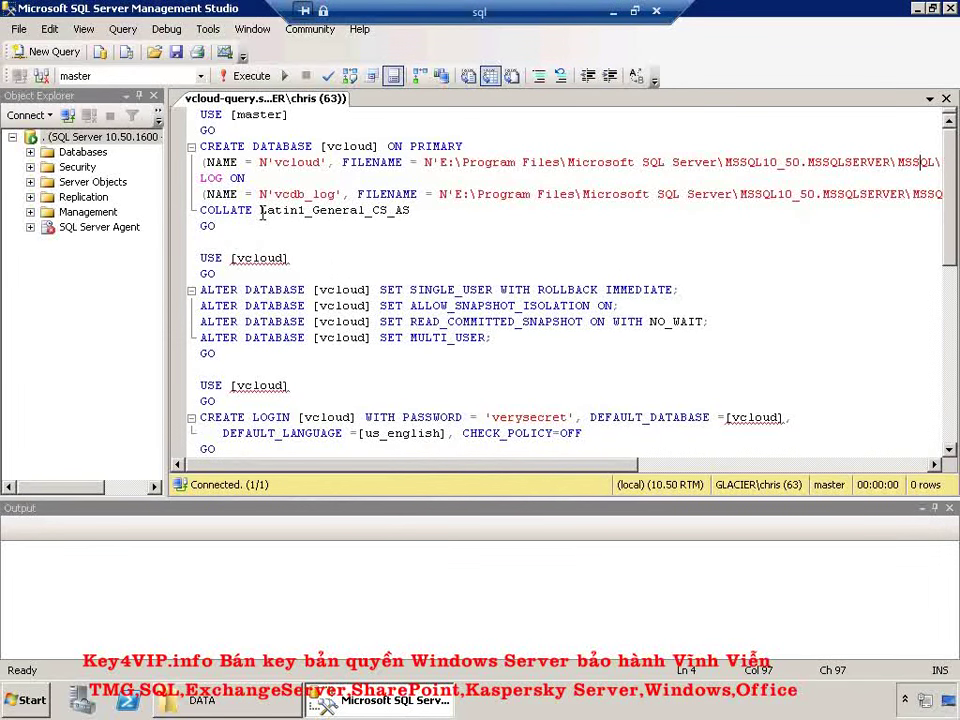
# Step: Check the Latin1_General_CS_AS collation and USE [vcloud] lines, then return to the script's start
pyautogui.doubleClick(262, 213)
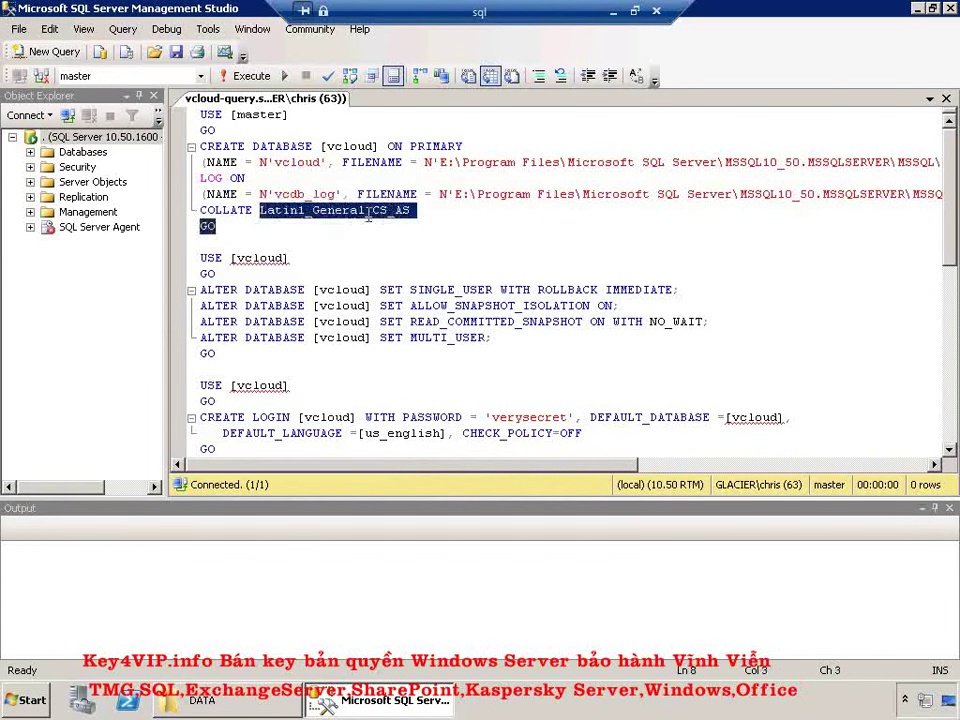
pyautogui.click(373, 235)
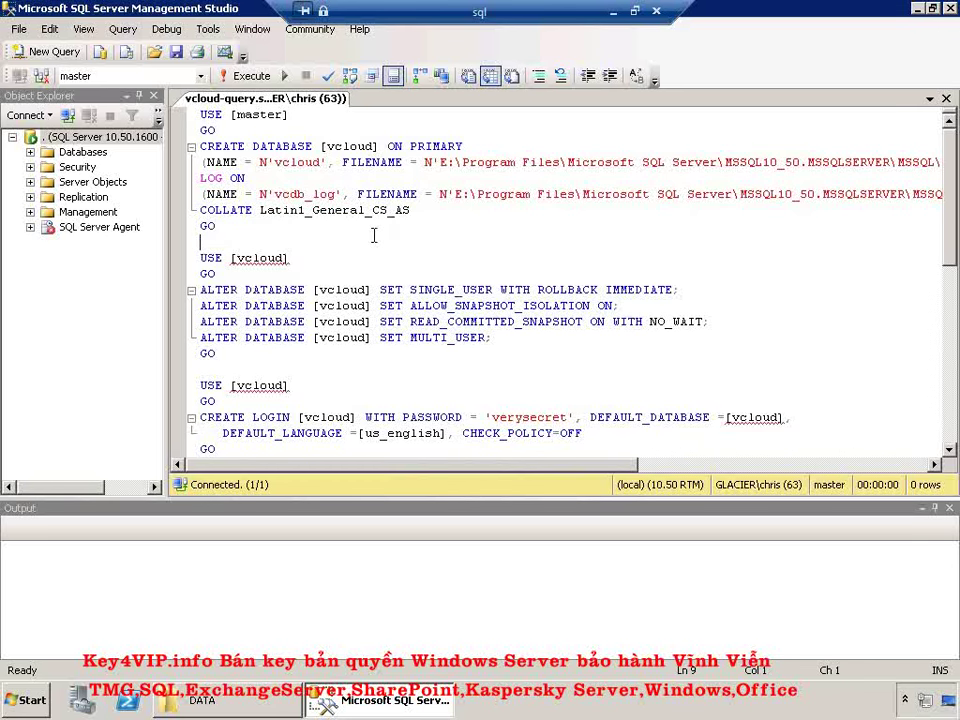
pyautogui.scroll(-1, 373, 235)
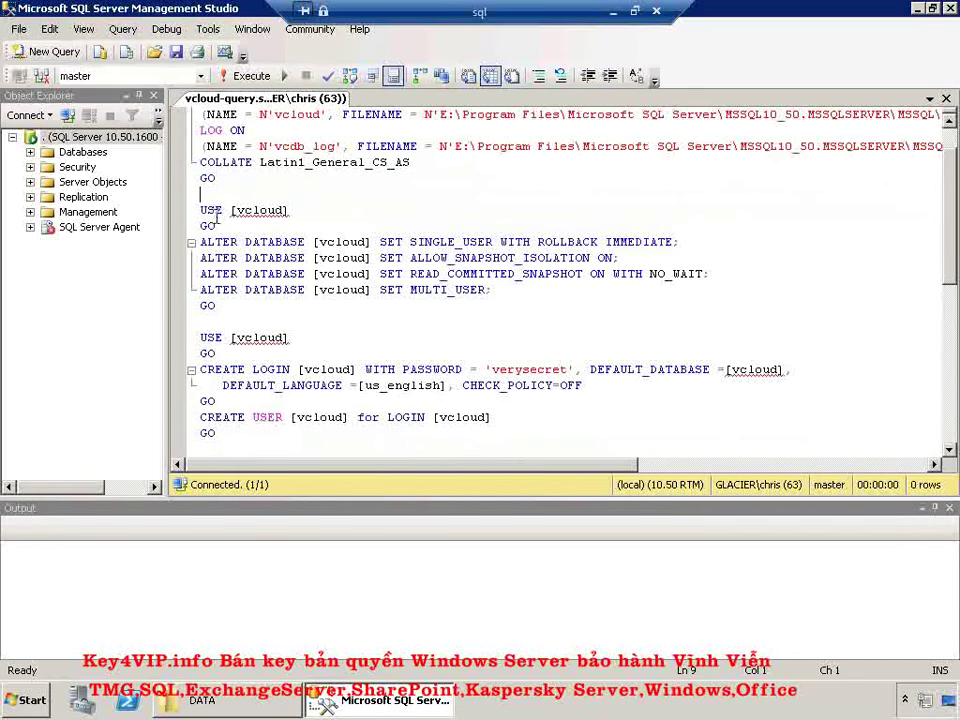
pyautogui.moveTo(232, 210); pyautogui.dragTo(292, 210)
pyautogui.click(326, 210)
pyautogui.moveTo(949, 240); pyautogui.dragTo(949, 312)
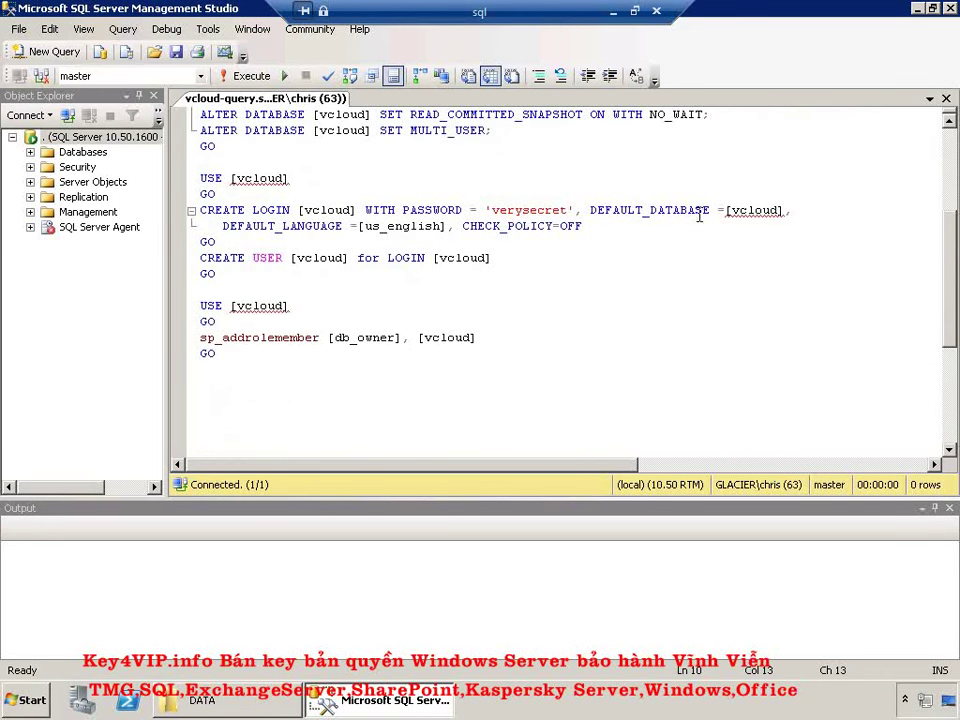
pyautogui.moveTo(746, 218)
pyautogui.scroll(4, 529, 253)
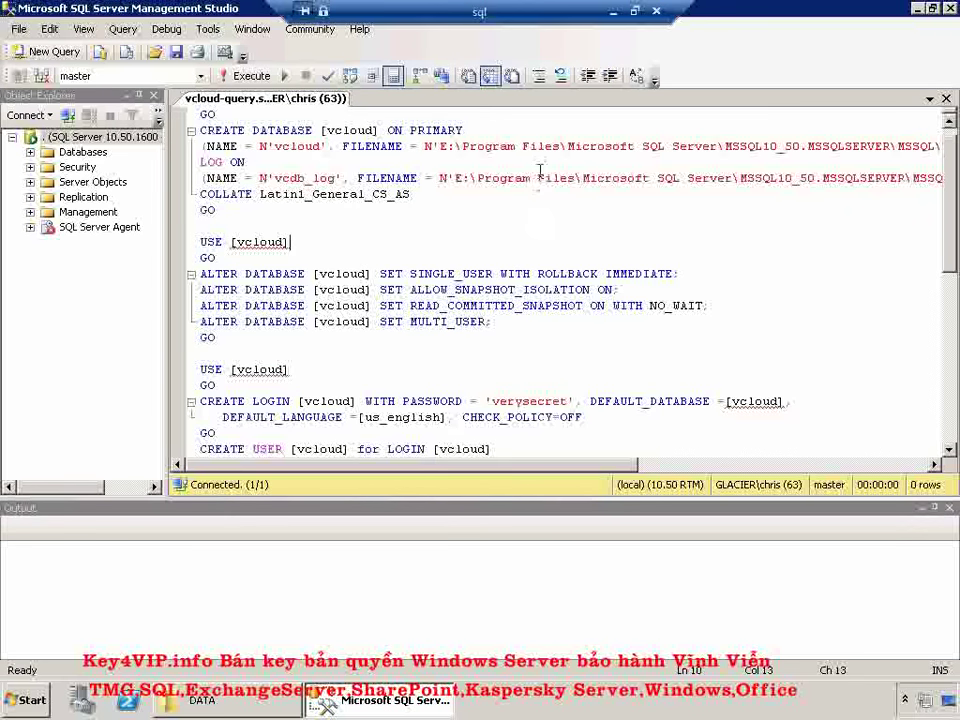
pyautogui.hotkey('ctrl', 'Home')
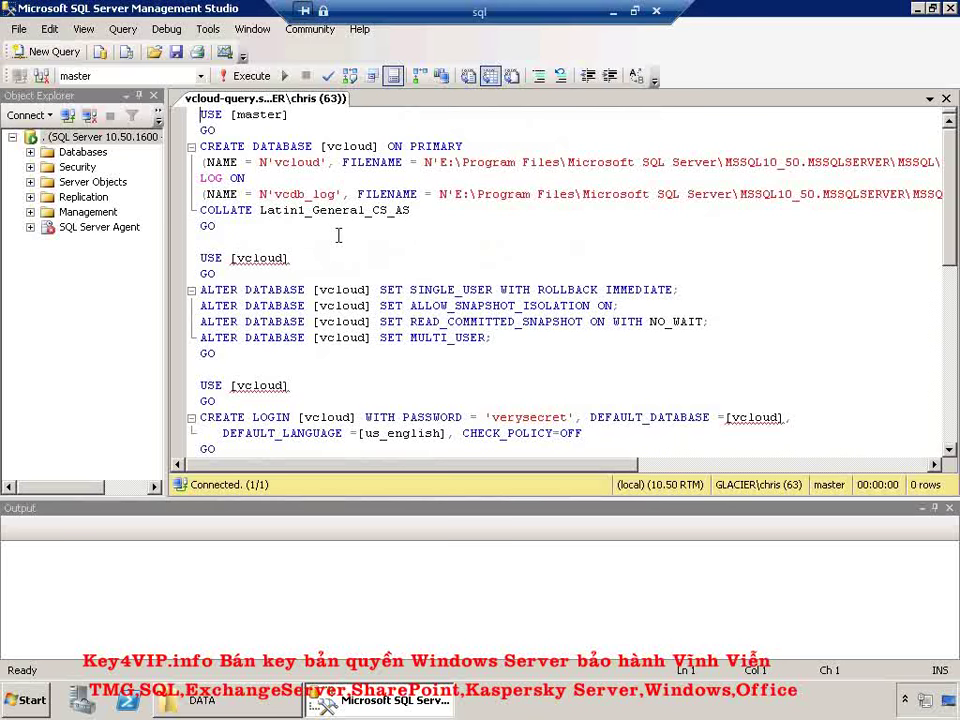
# Step: Try running the script in debug mode, dismiss the error, and expand Databases and Security > Logins
pyautogui.click(286, 76)
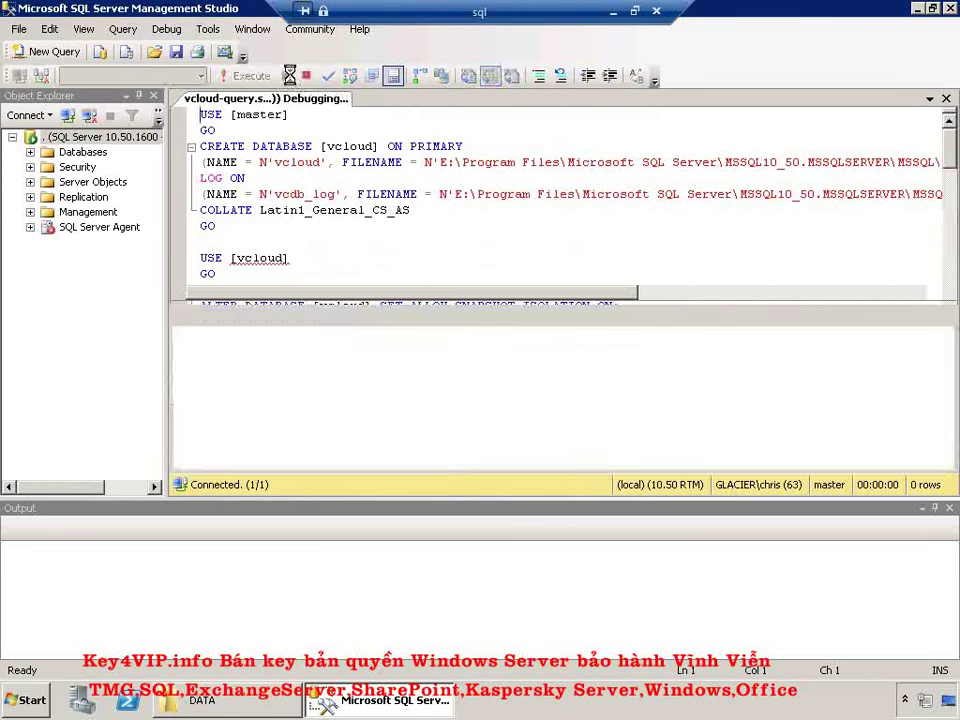
pyautogui.click(629, 416)
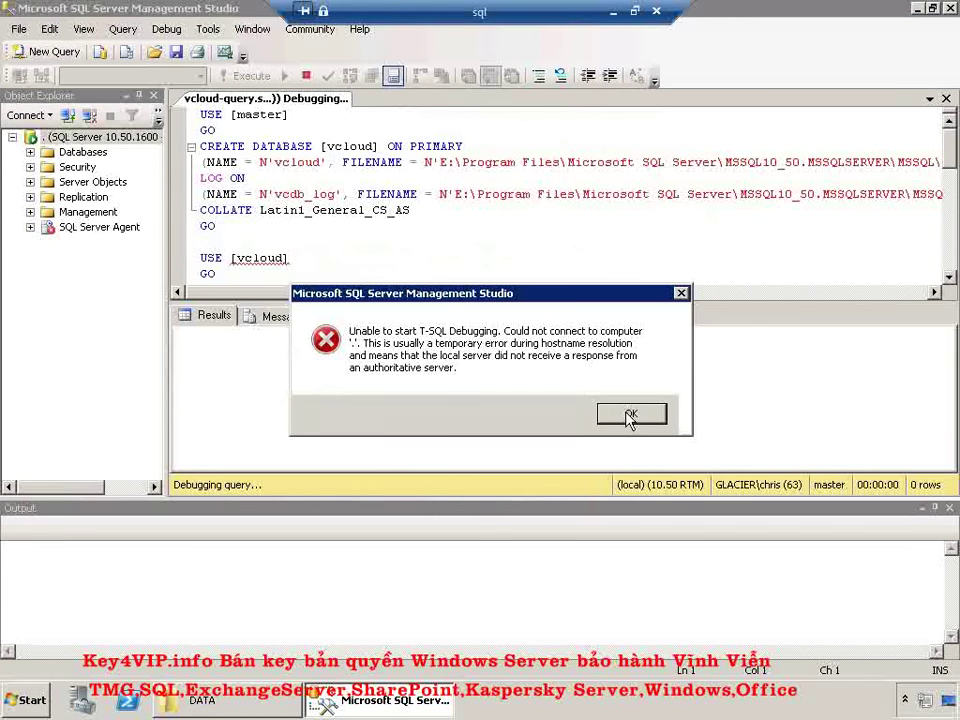
pyautogui.click(30, 152)
pyautogui.moveTo(167, 280); pyautogui.dragTo(188, 280)
pyautogui.click(30, 287)
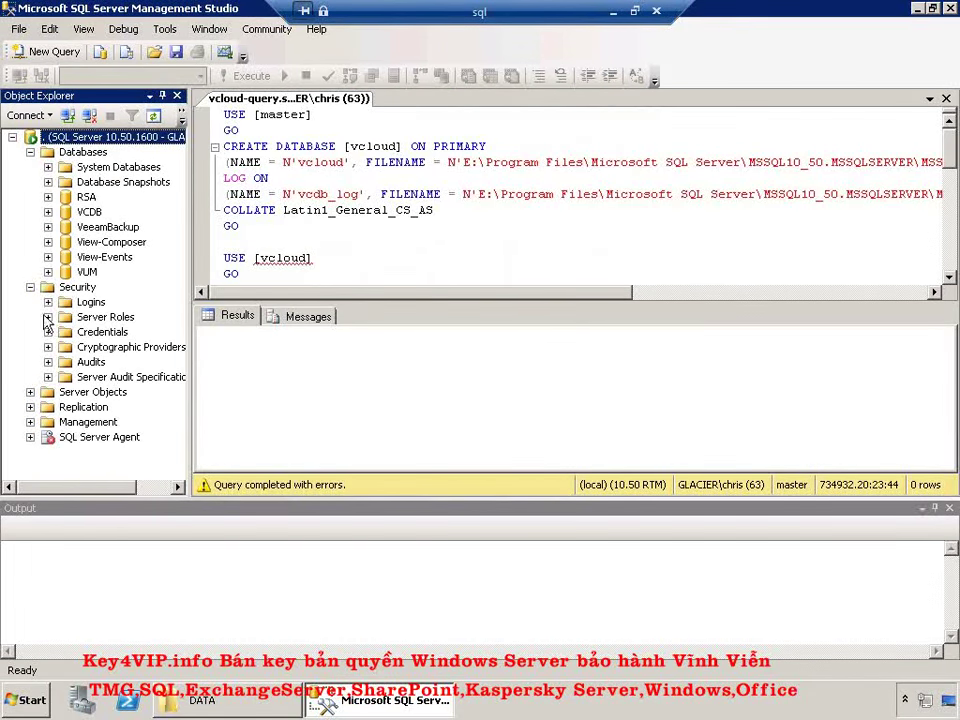
pyautogui.click(48, 302)
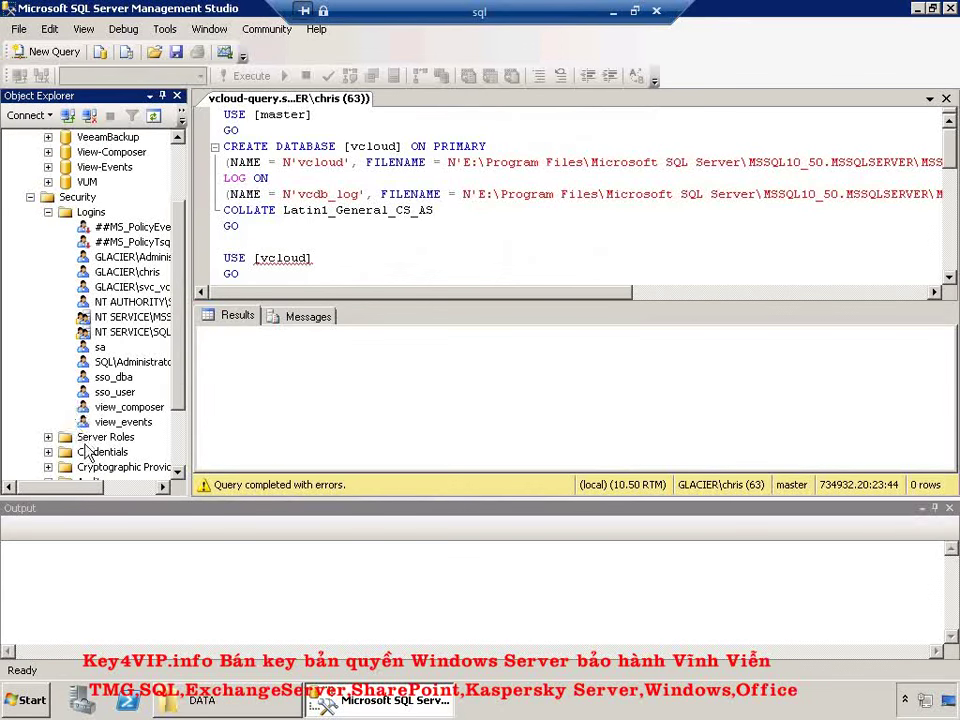
pyautogui.scroll(2, 85, 450)
# Step: Hide the output pane, reconnect the query to the local server, and execute the vcloud script
pyautogui.click(450, 422)
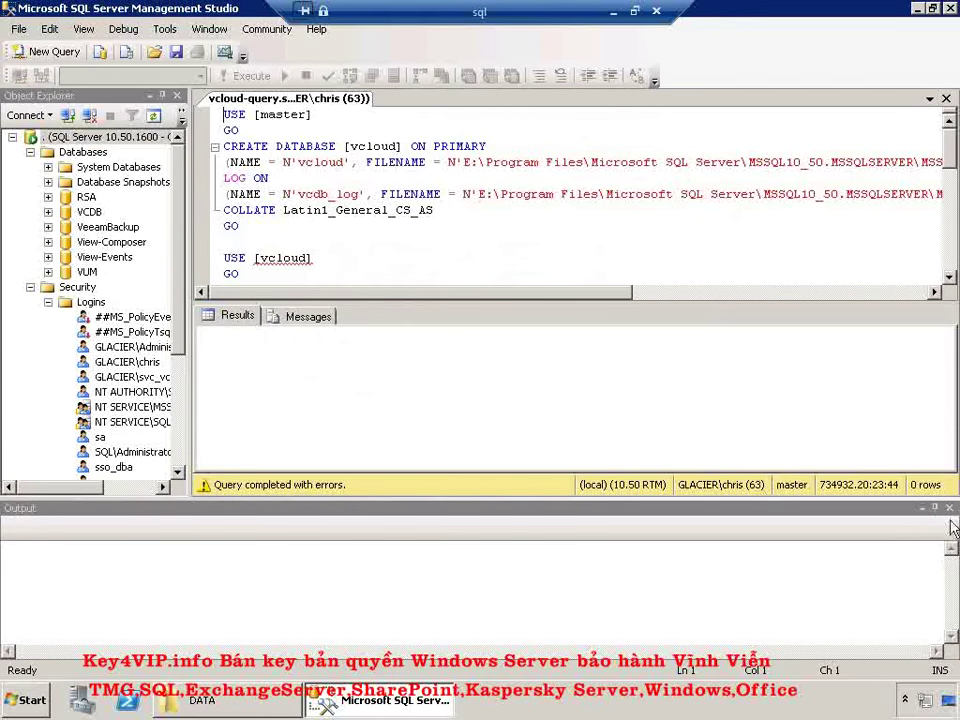
pyautogui.click(949, 507)
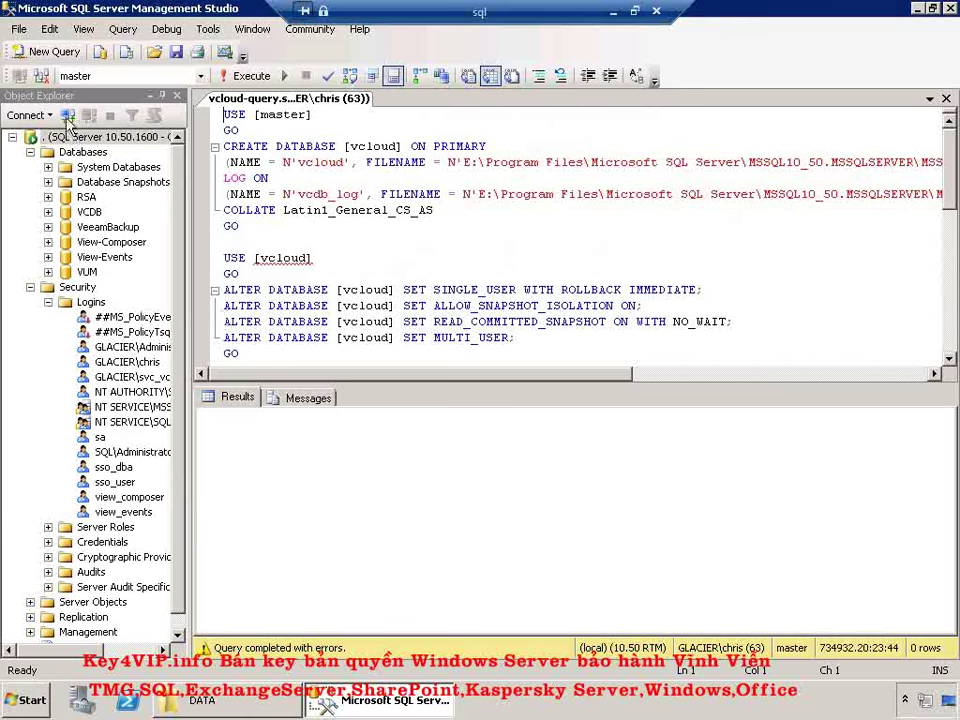
pyautogui.click(41, 76)
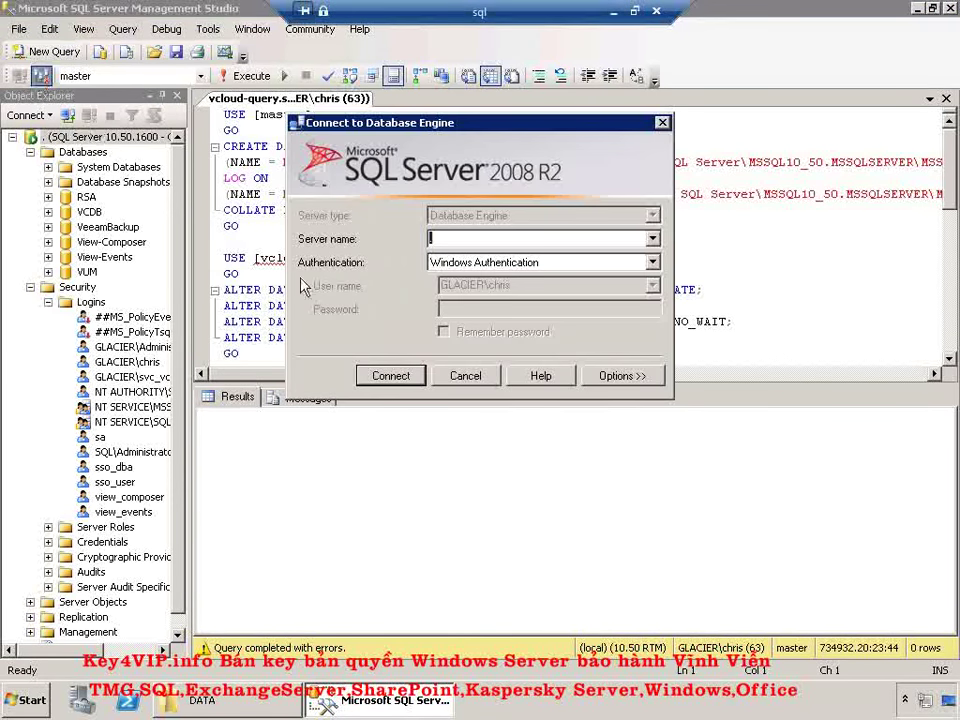
pyautogui.click(391, 375)
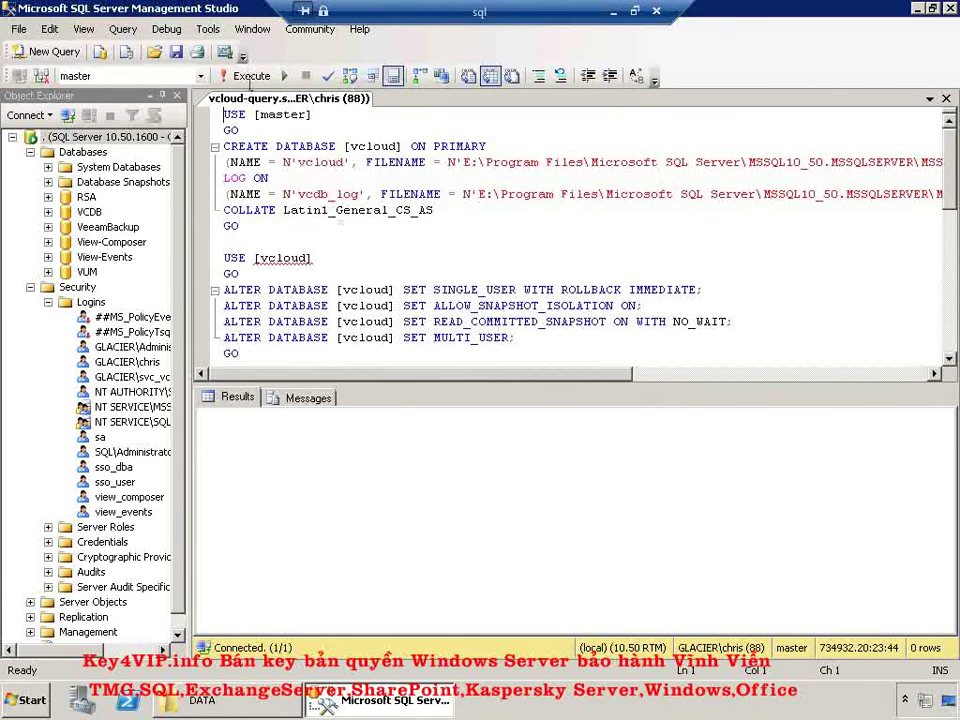
pyautogui.click(252, 76)
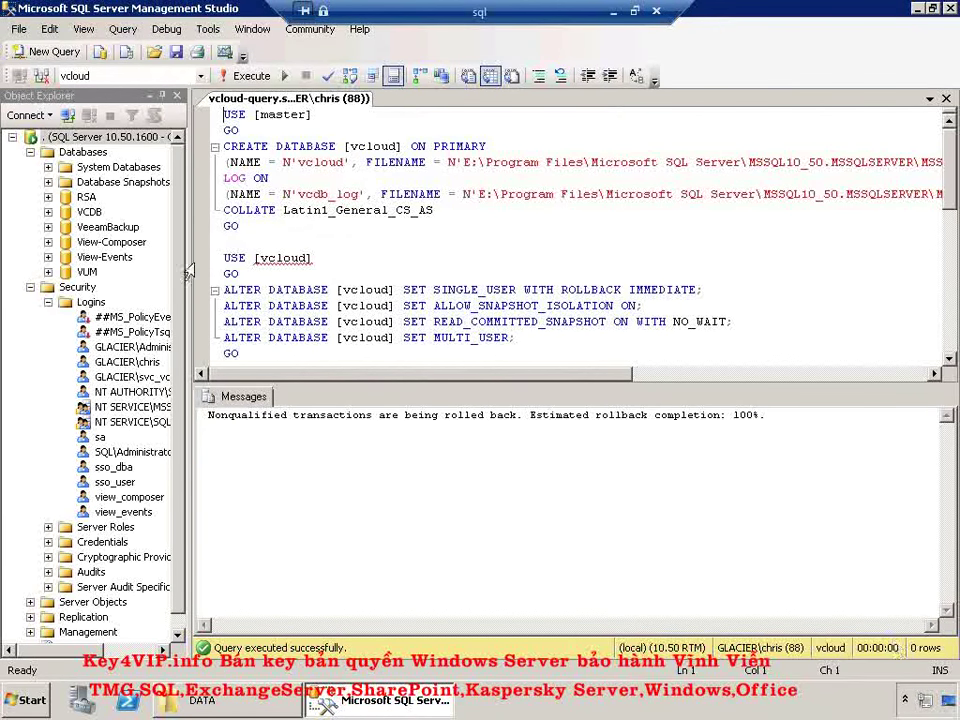
# Step: Refresh the logins, review the vcloud login's database mappings, then cancel and collapse Logins
pyautogui.rightClick(80, 304)
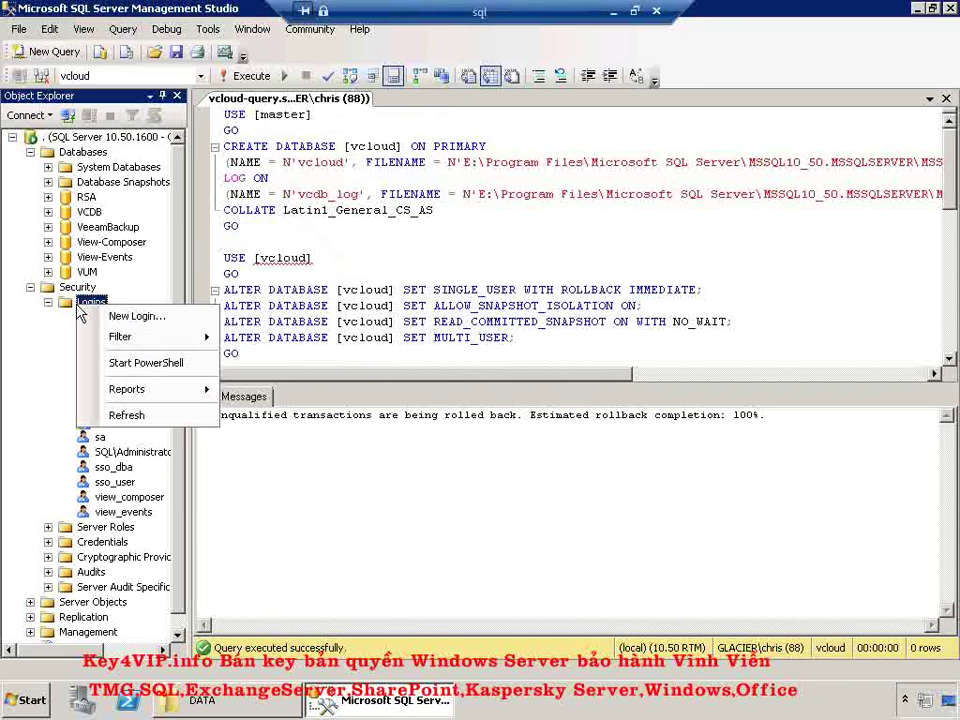
pyautogui.click(140, 414)
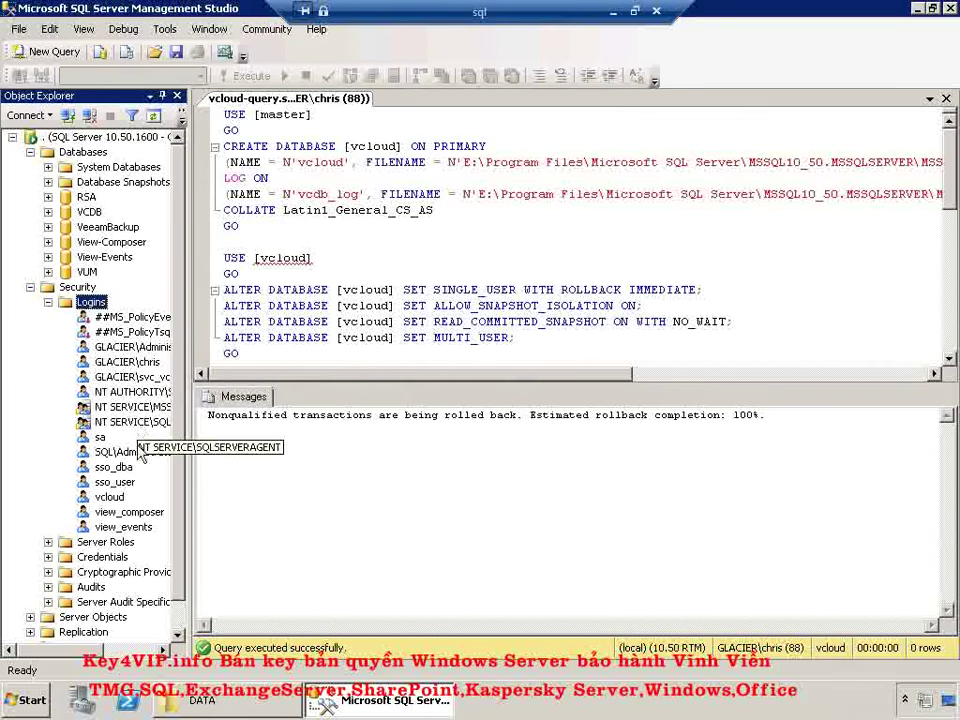
pyautogui.click(109, 498)
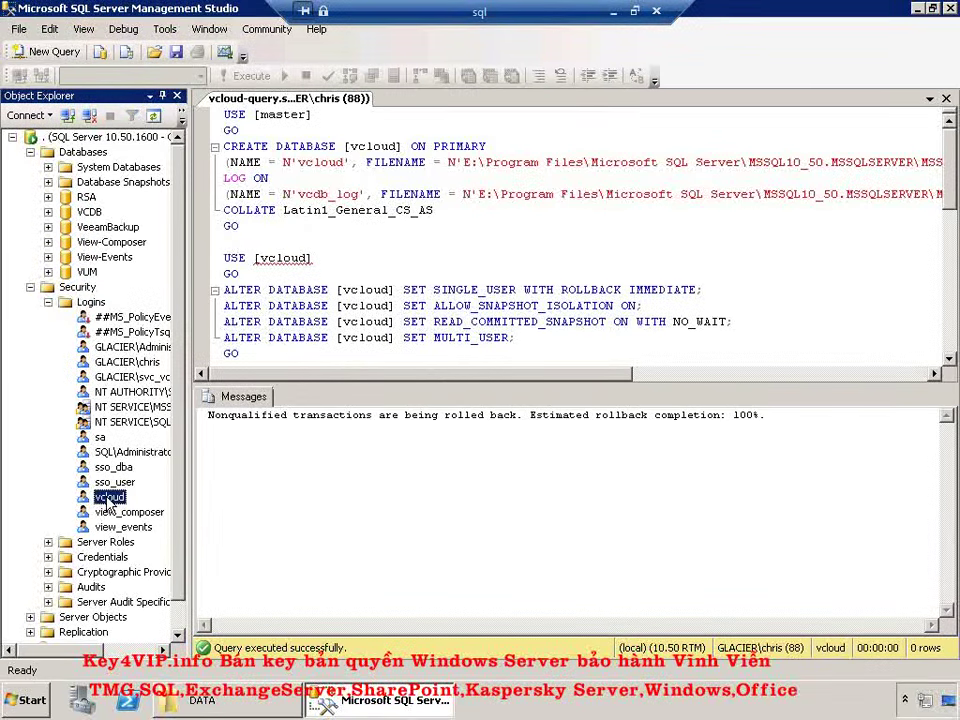
pyautogui.rightClick(109, 498)
pyautogui.click(176, 644)
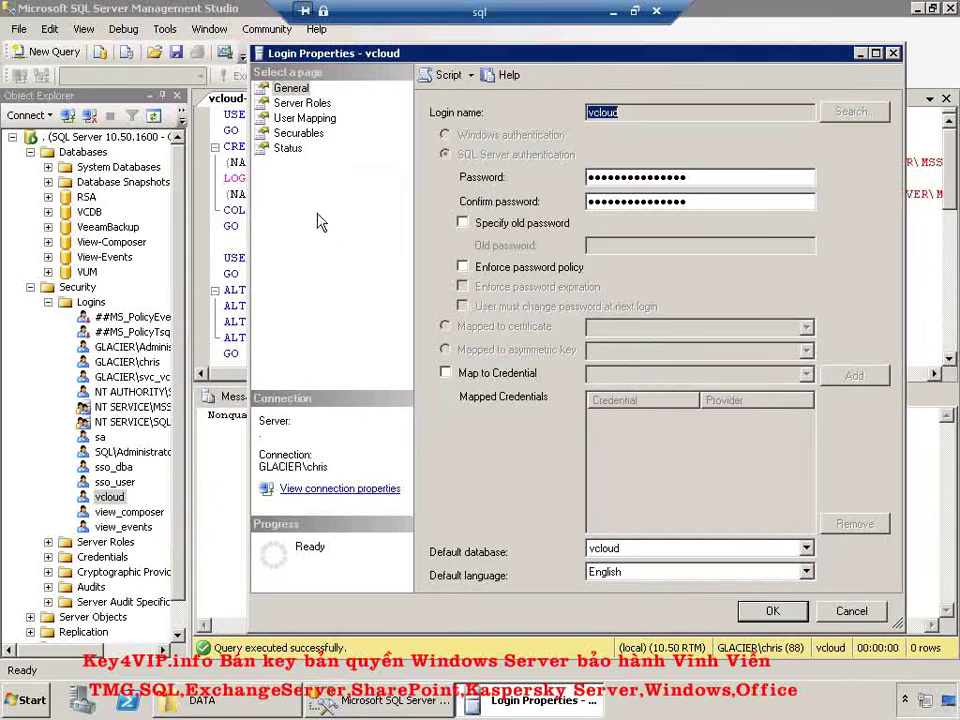
pyautogui.click(300, 118)
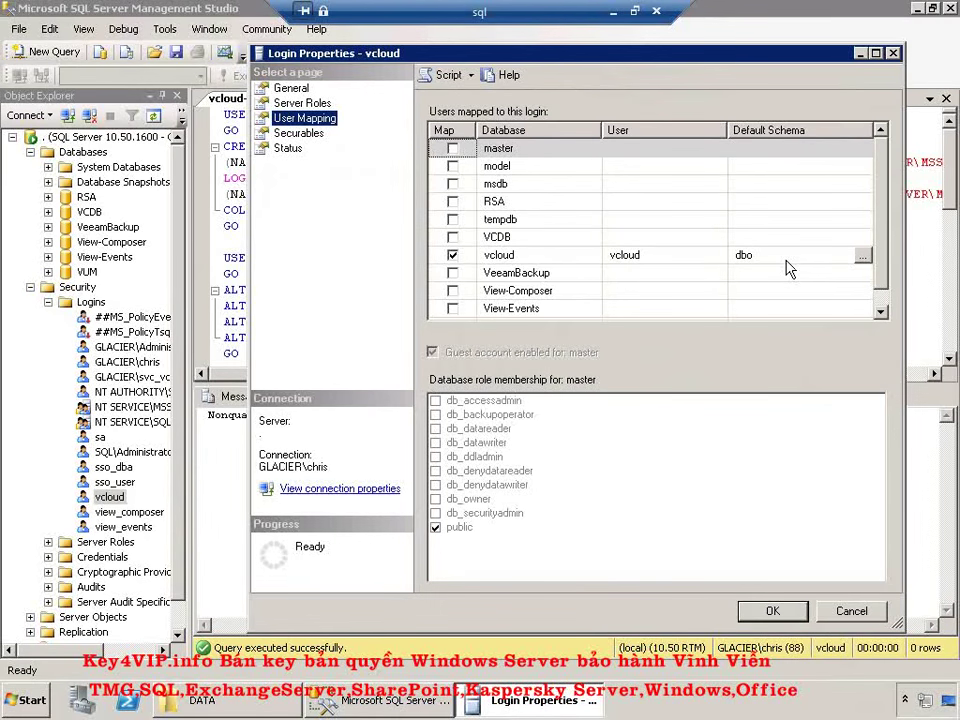
pyautogui.click(852, 610)
pyautogui.click(50, 303)
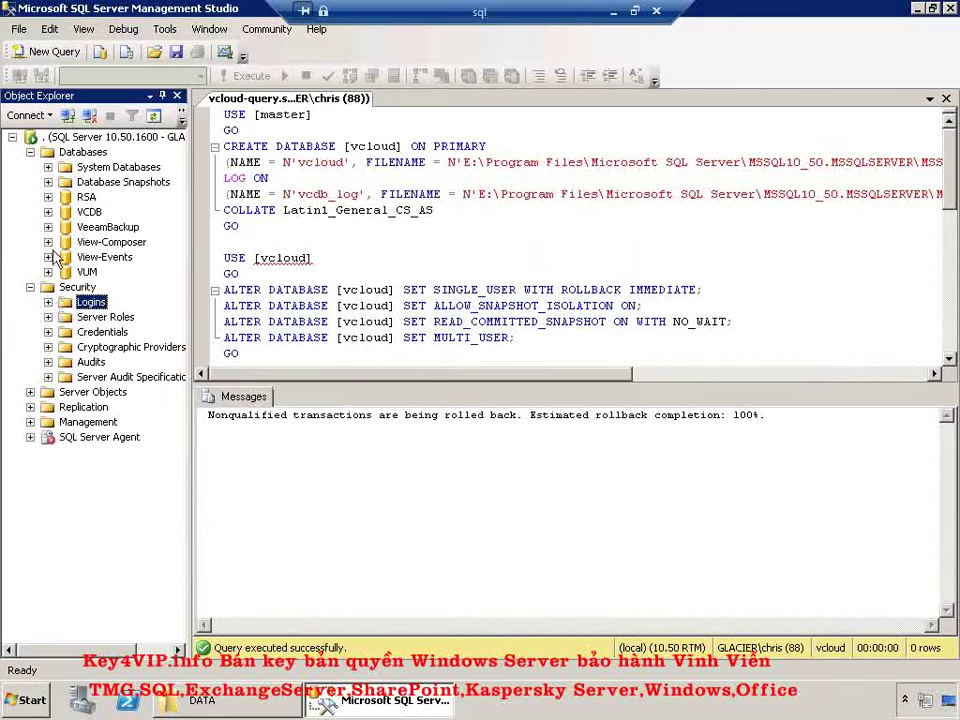
# Step: Refresh Databases and expand vcloud > Security > Users to find the vcloud user
pyautogui.rightClick(63, 155)
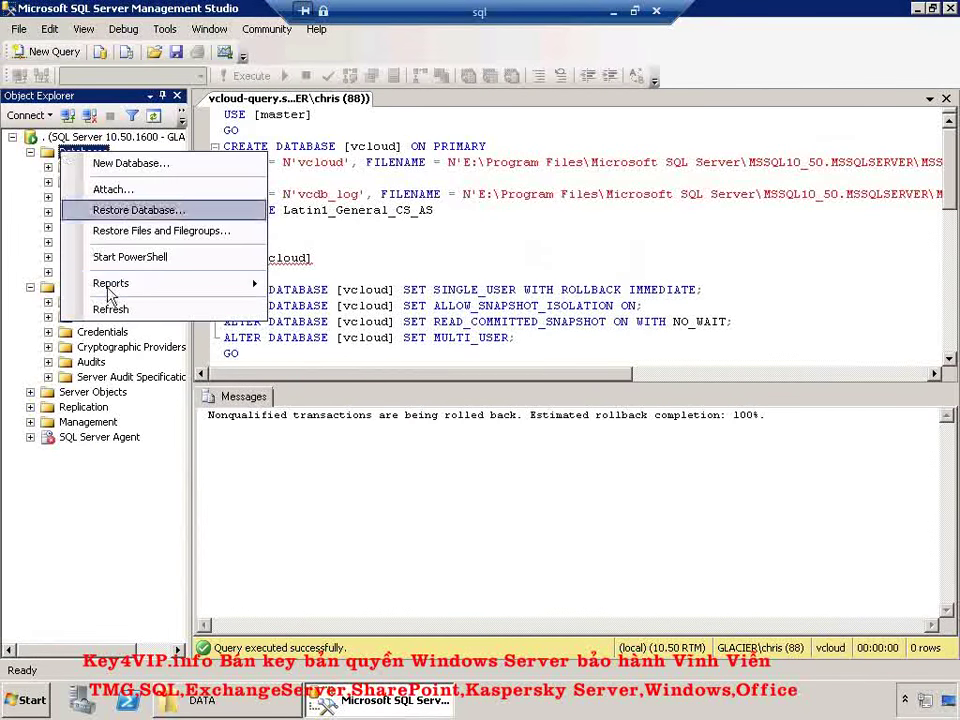
pyautogui.click(85, 308)
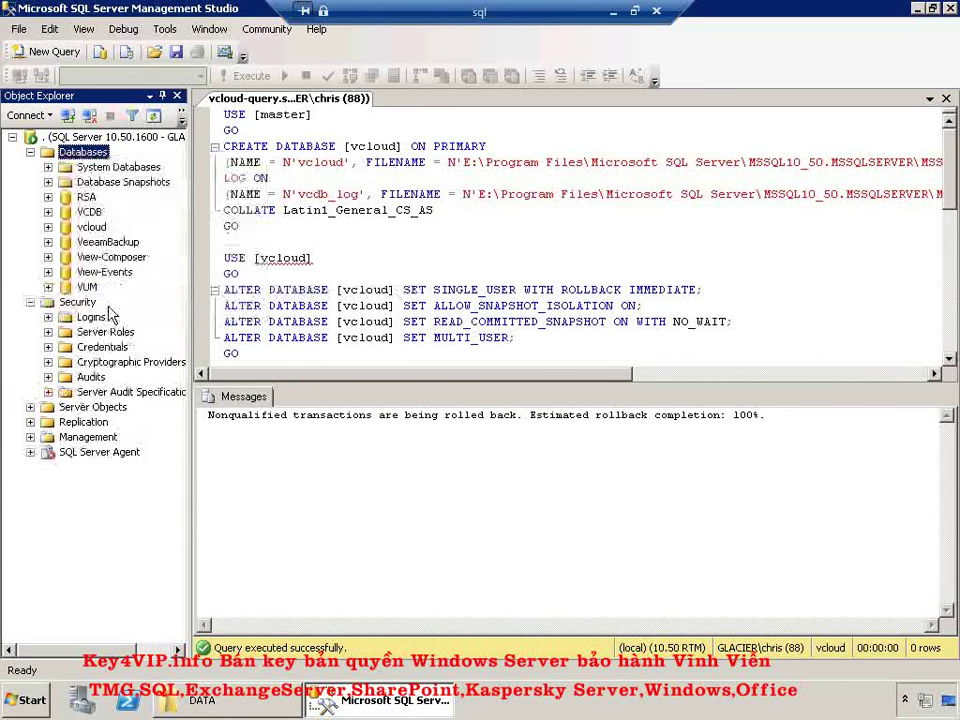
pyautogui.click(92, 230)
pyautogui.click(48, 227)
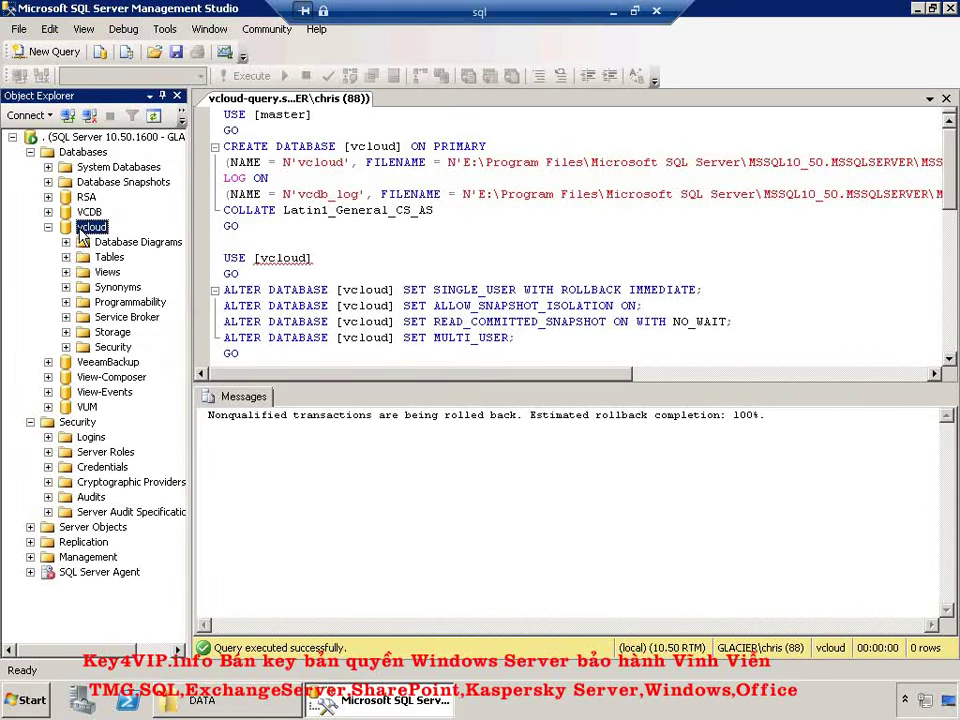
pyautogui.click(66, 347)
pyautogui.click(84, 362)
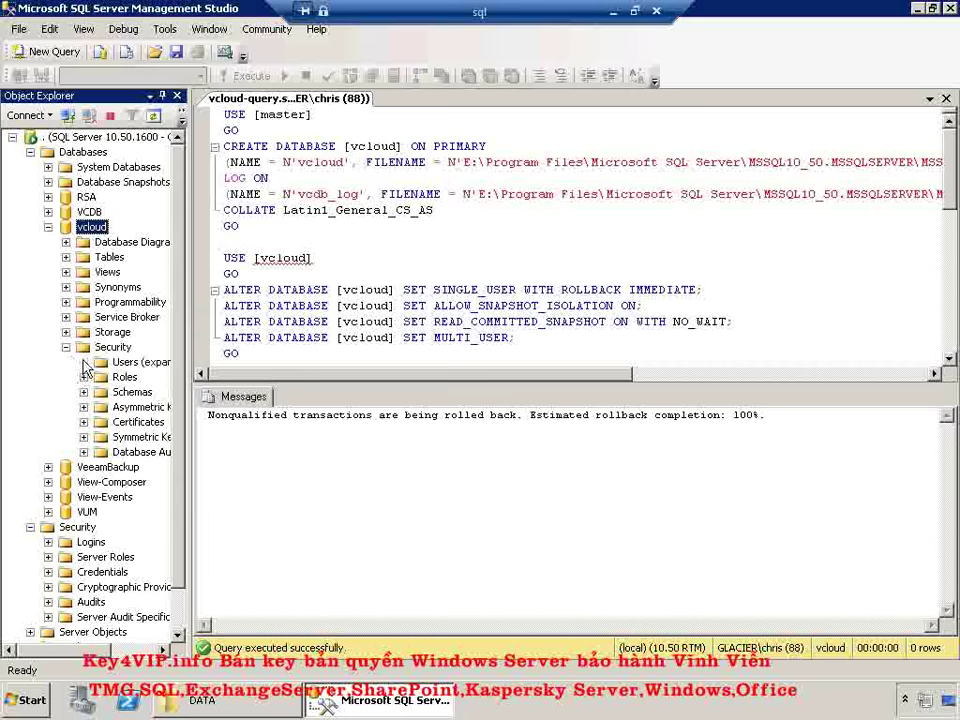
pyautogui.click(145, 437)
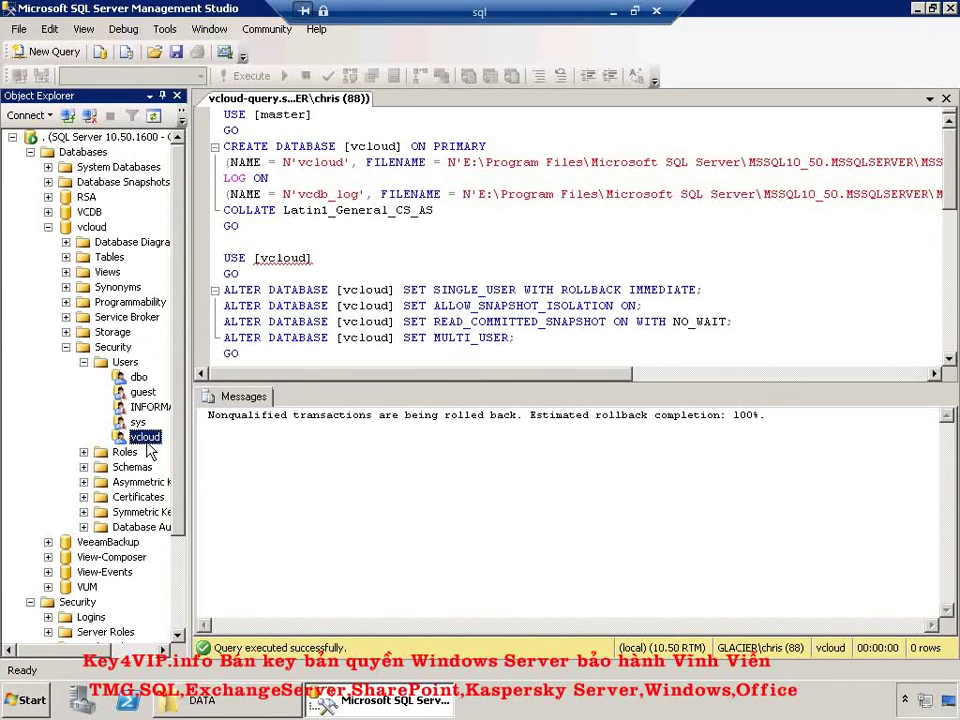
# Step: Review the vcloud user's permissions in the vcloud database properties, then cancel
pyautogui.rightClick(88, 227)
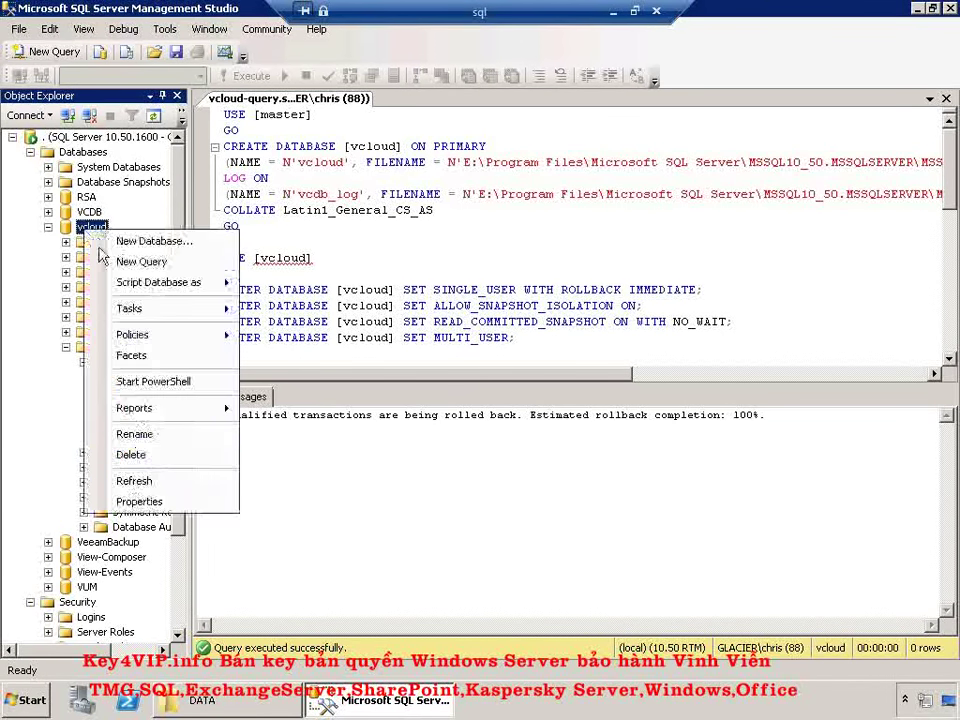
pyautogui.click(165, 503)
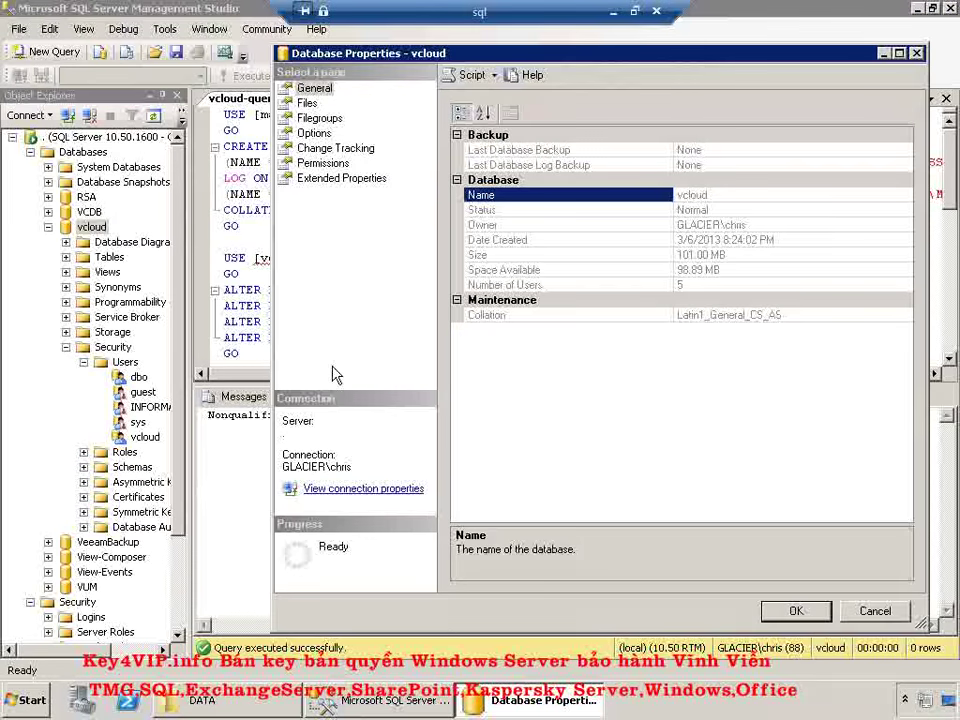
pyautogui.click(322, 163)
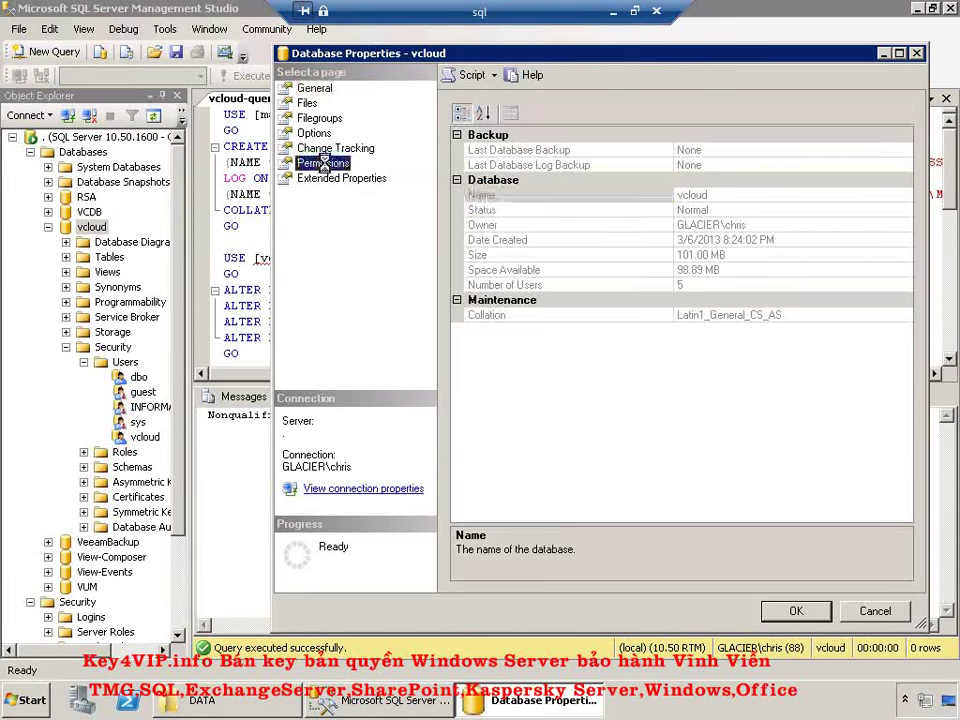
pyautogui.click(531, 226)
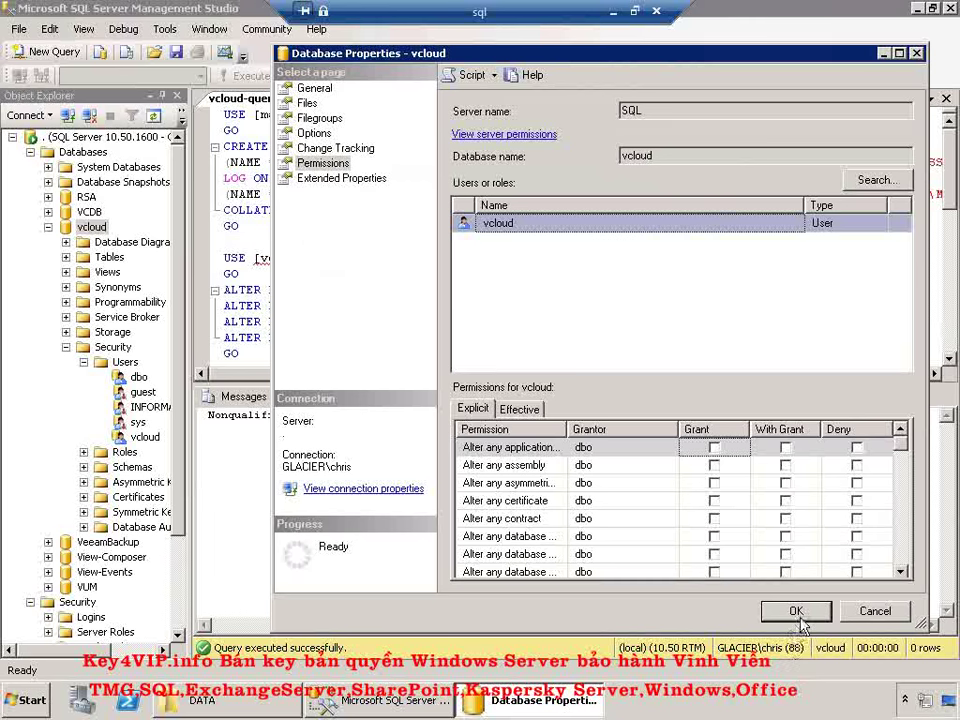
pyautogui.click(874, 611)
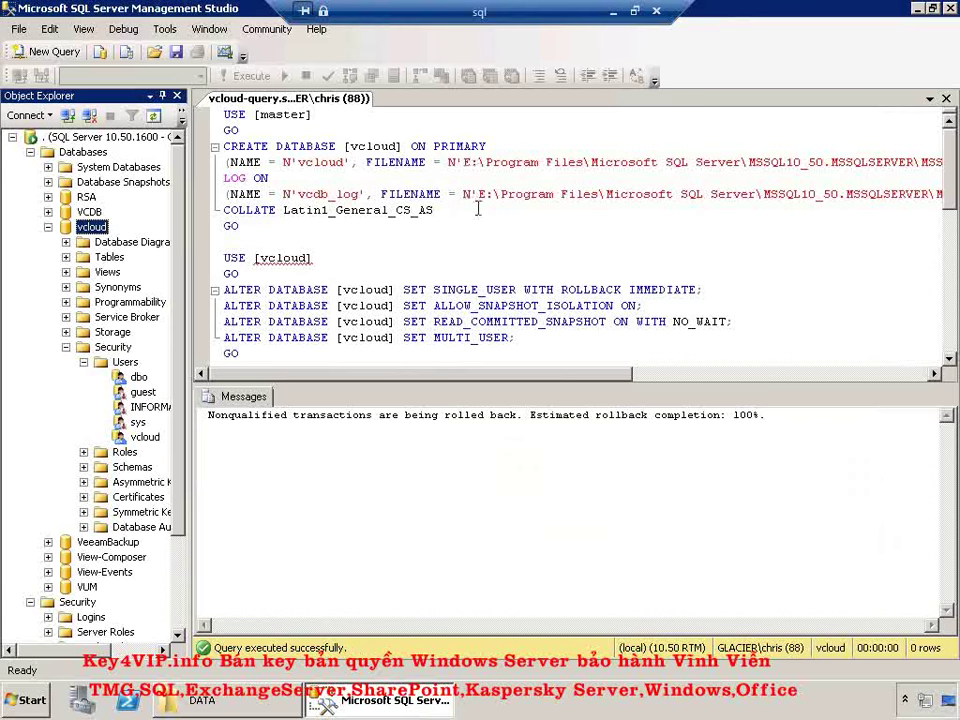
pyautogui.scroll(-1, 487, 230)
# Step: Scroll the vcloud query down to its CREATE LOGIN and CREATE USER block
pyautogui.moveTo(947, 205); pyautogui.dragTo(930, 232)
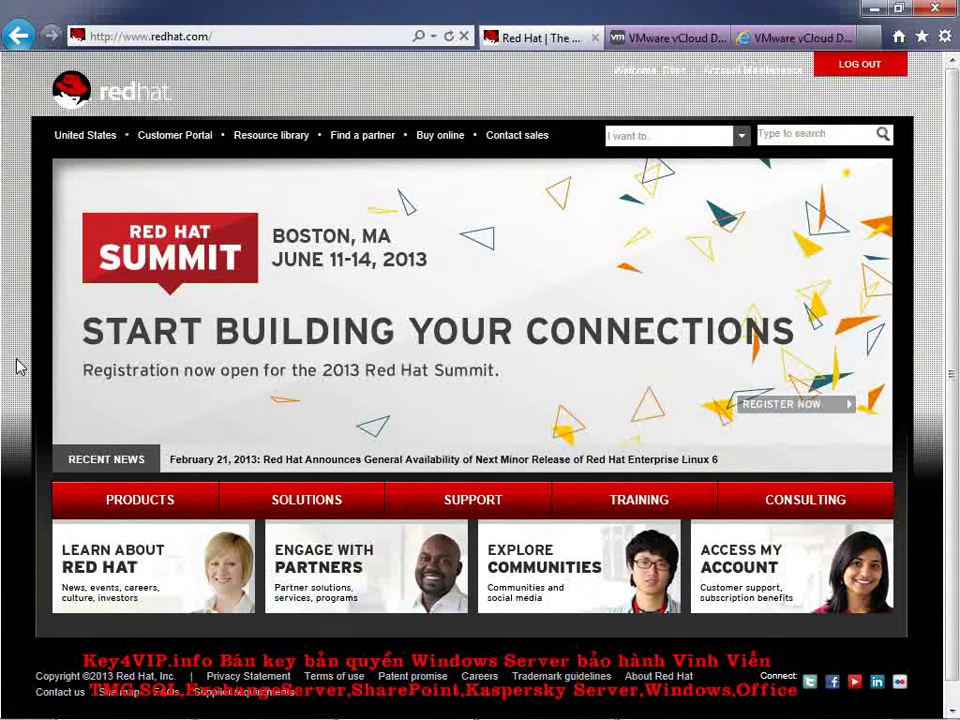
# Step: Go to Customer Portal Downloads > Evaluations and start the RHEL 30-day evaluation request
pyautogui.click(175, 147)
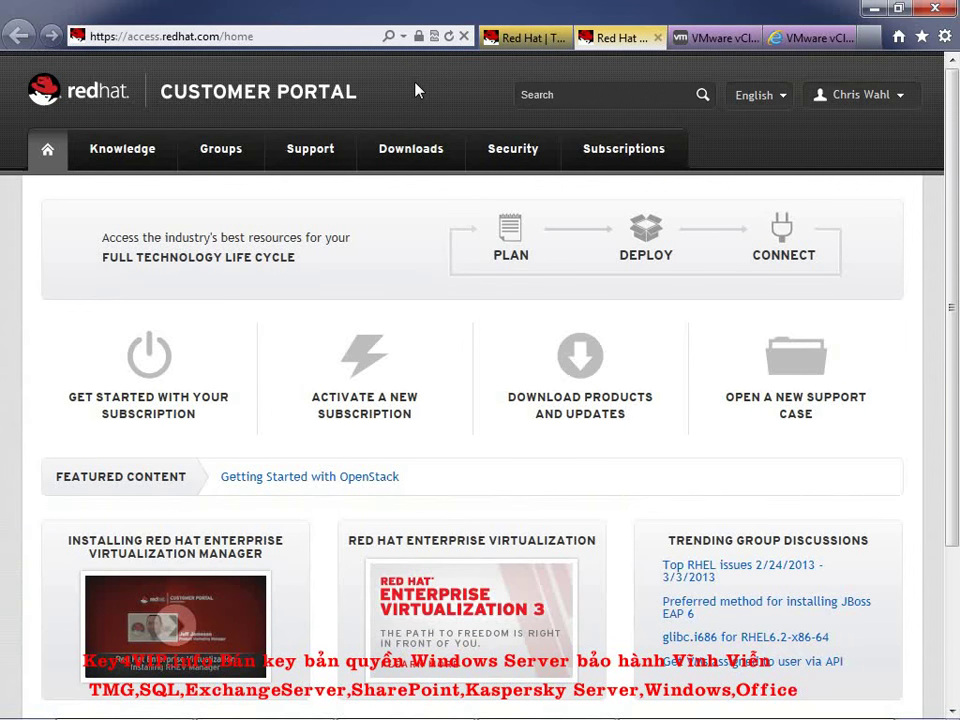
pyautogui.moveTo(420, 165)
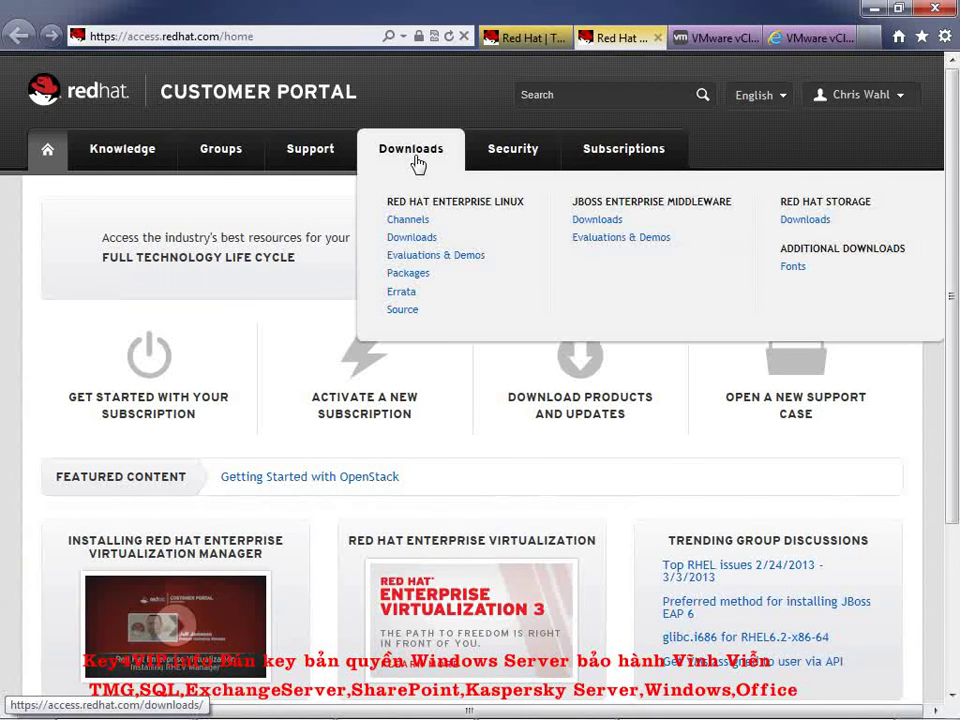
pyautogui.click(441, 257)
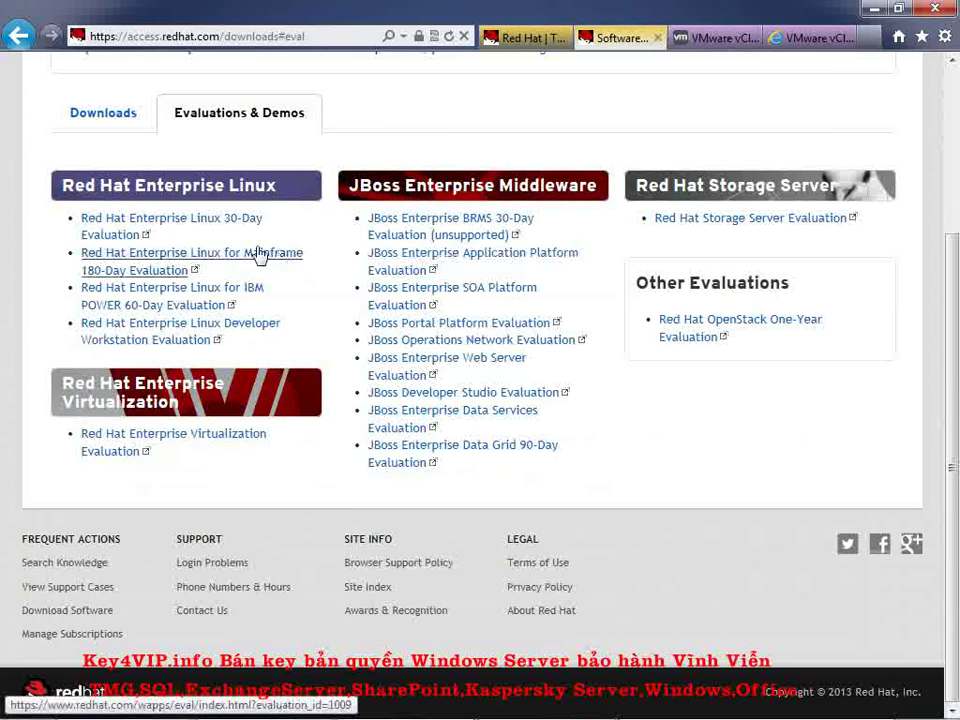
pyautogui.click(203, 226)
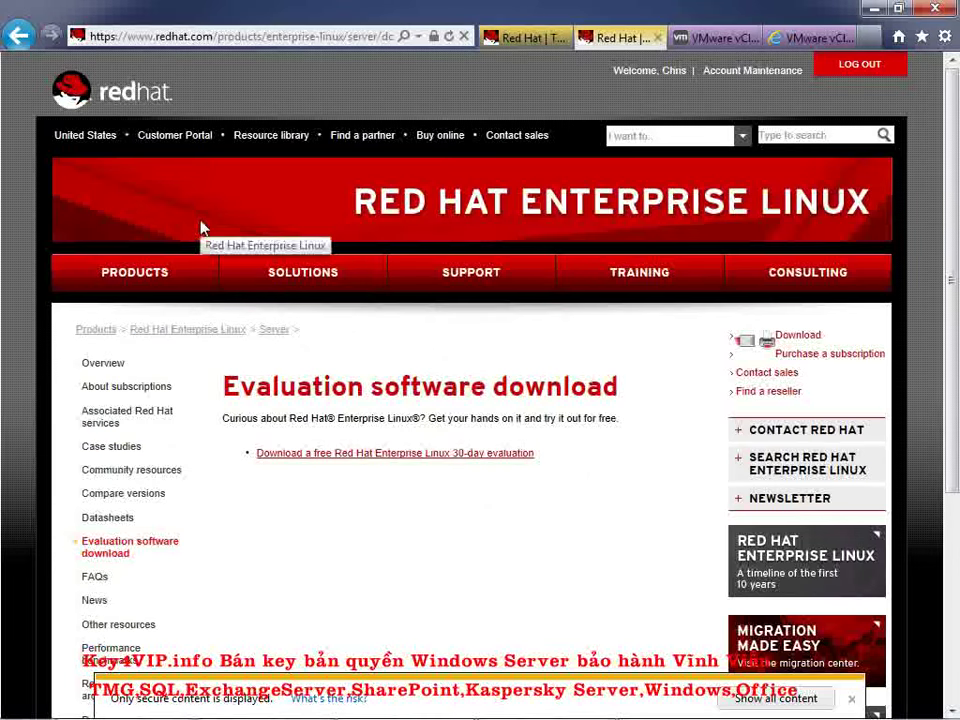
pyautogui.moveTo(240, 272)
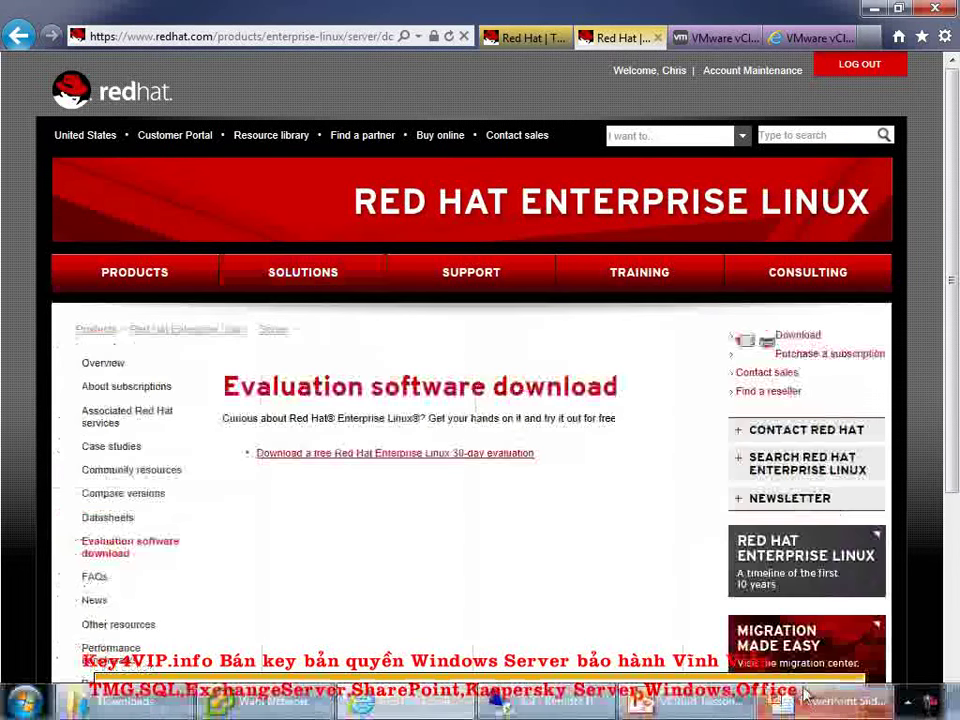
pyautogui.scroll(-3, 669, 647)
pyautogui.click(755, 698)
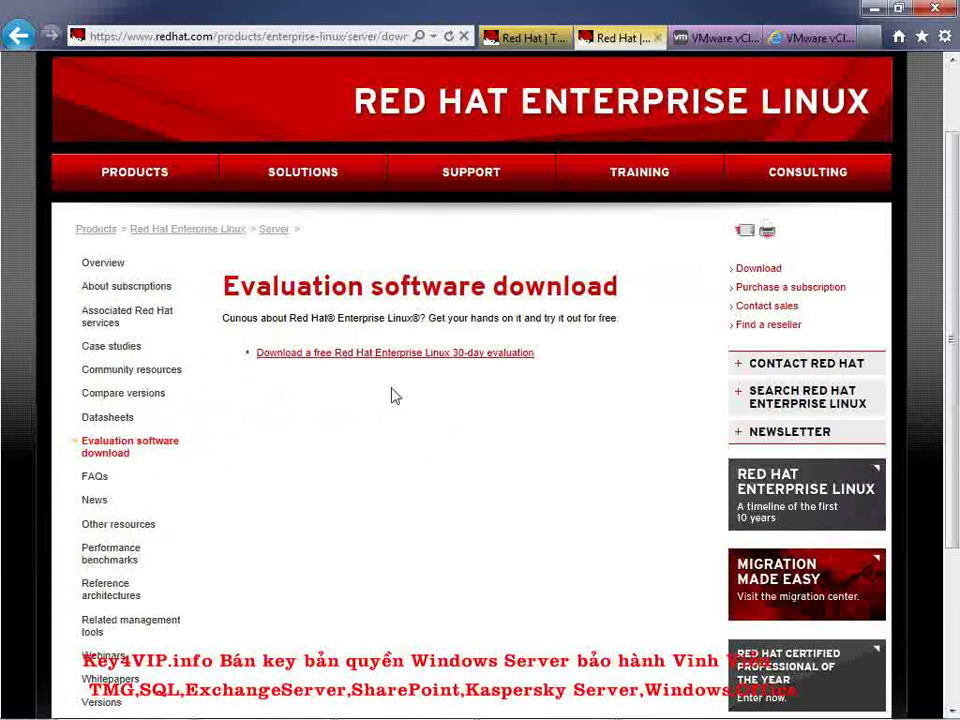
pyautogui.click(355, 360)
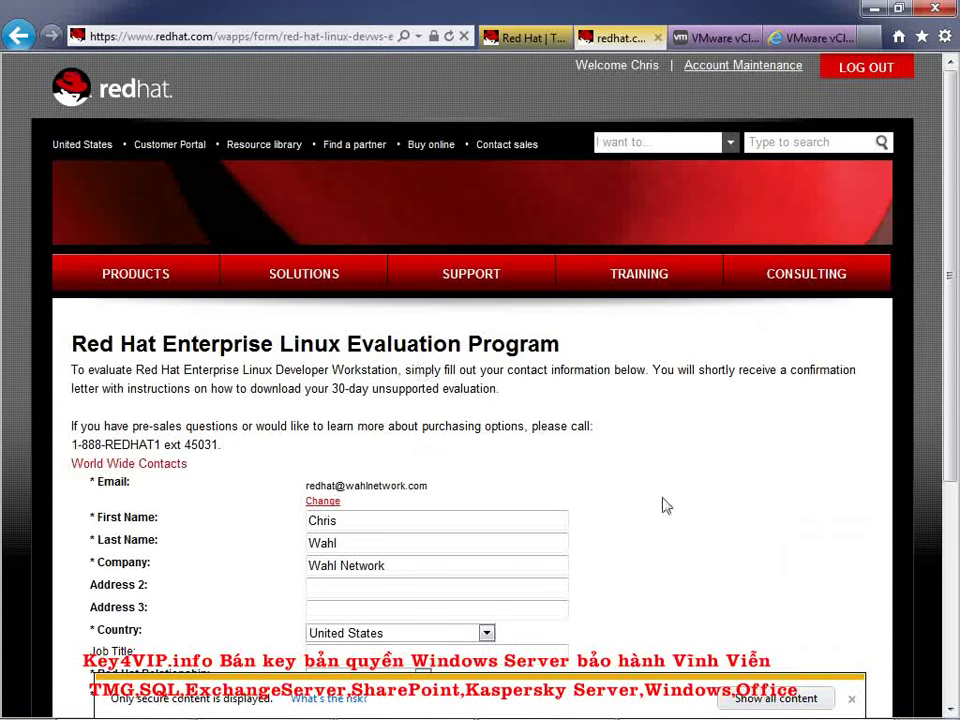
# Step: Fill the evaluation form with End-User relationship and Educational use, submit it, and return to downloads
pyautogui.click(851, 700)
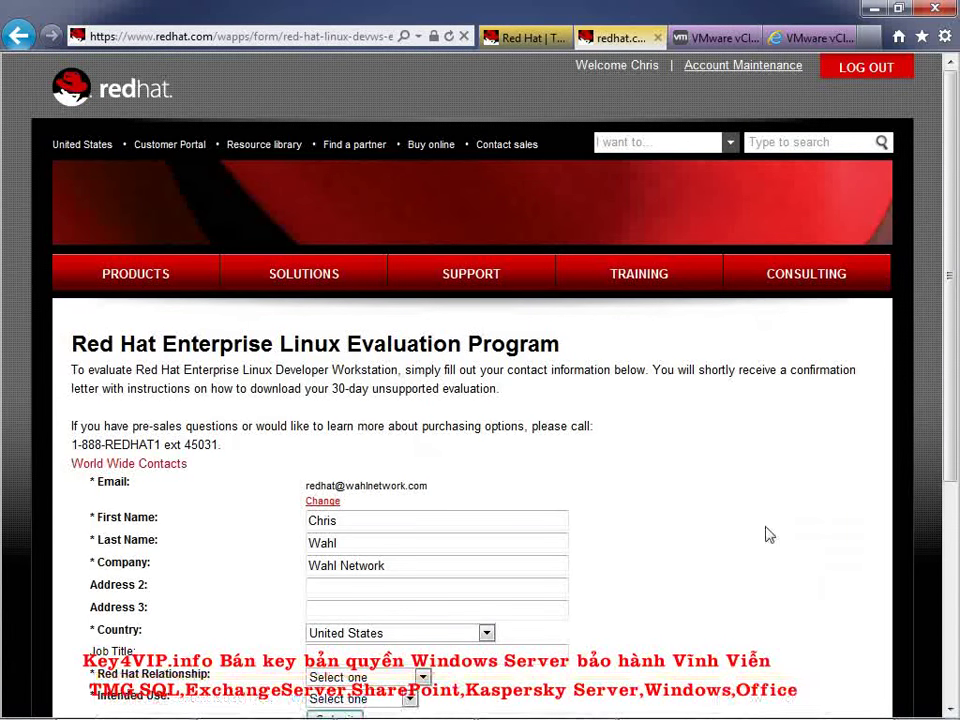
pyautogui.scroll(-2, 688, 453)
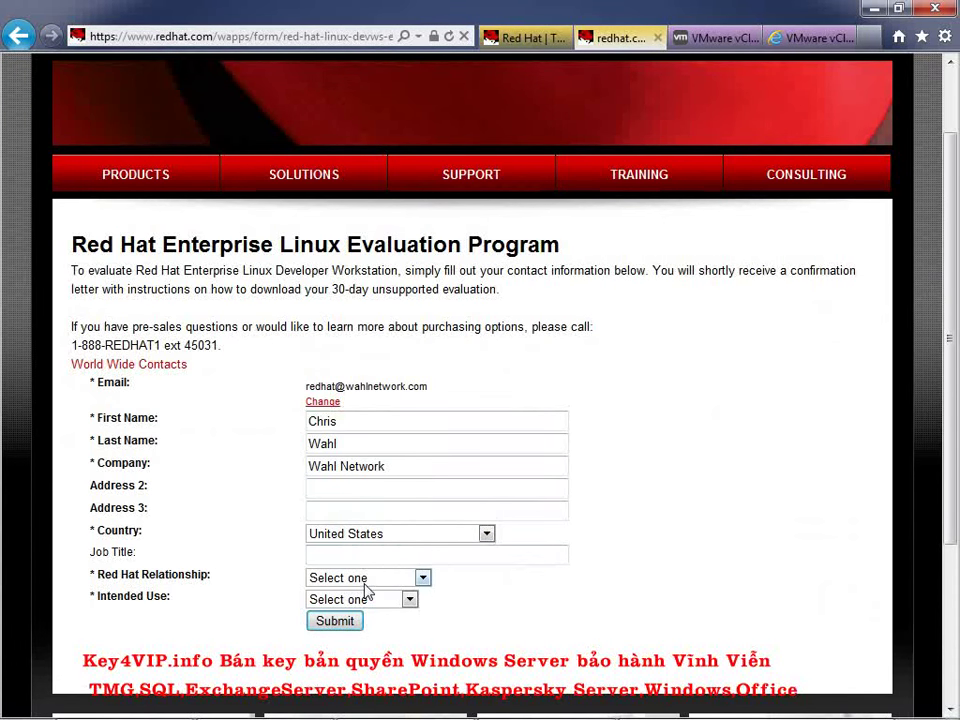
pyautogui.click(370, 586)
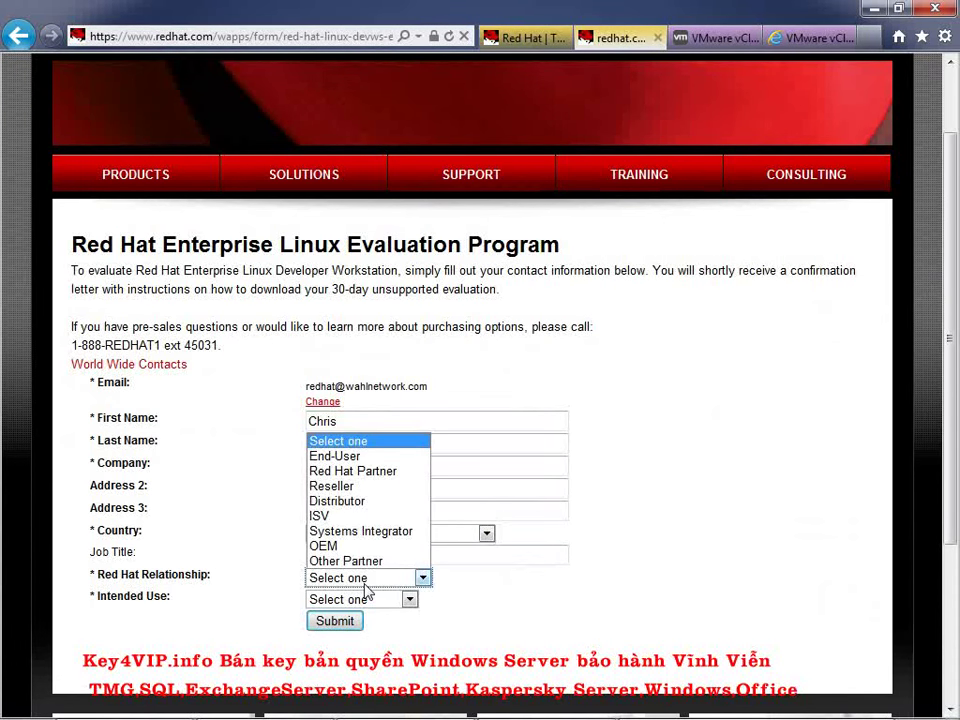
pyautogui.click(370, 456)
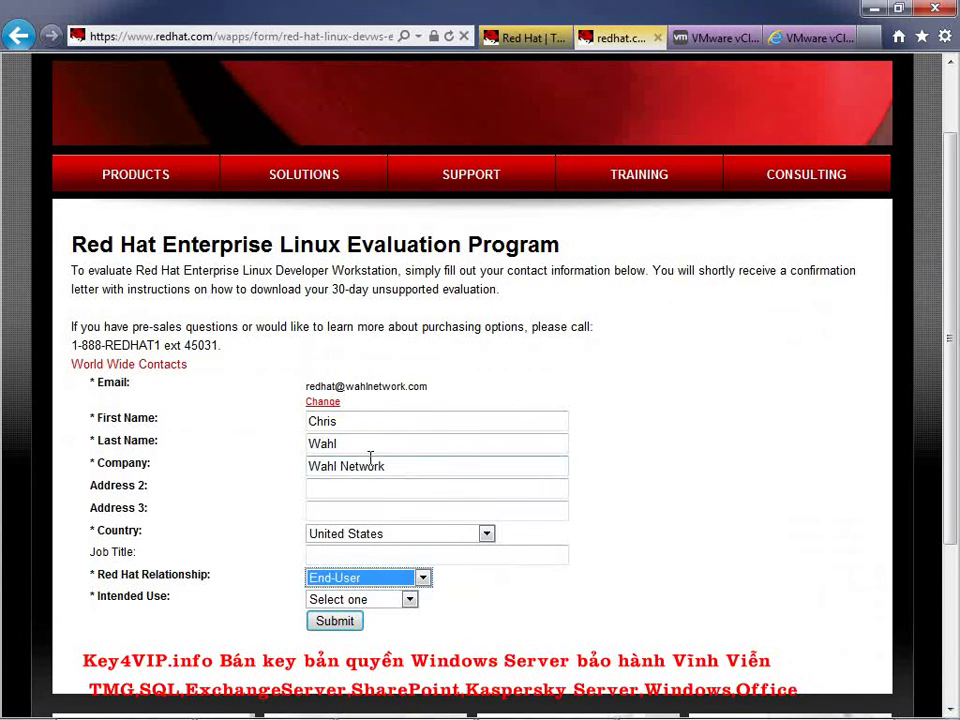
pyautogui.click(388, 602)
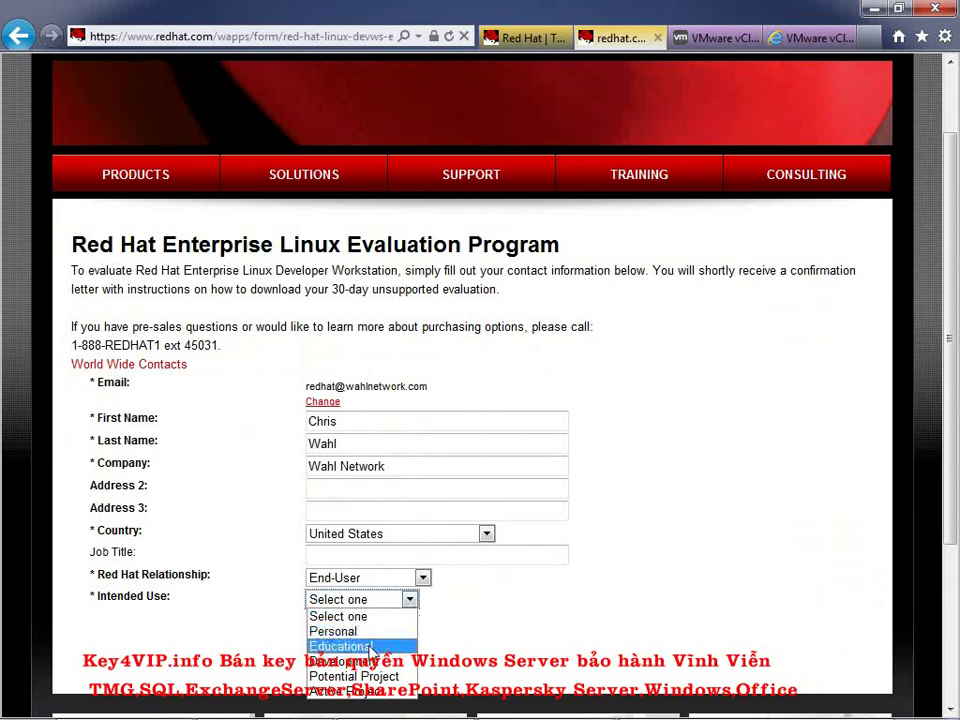
pyautogui.click(378, 646)
pyautogui.click(344, 628)
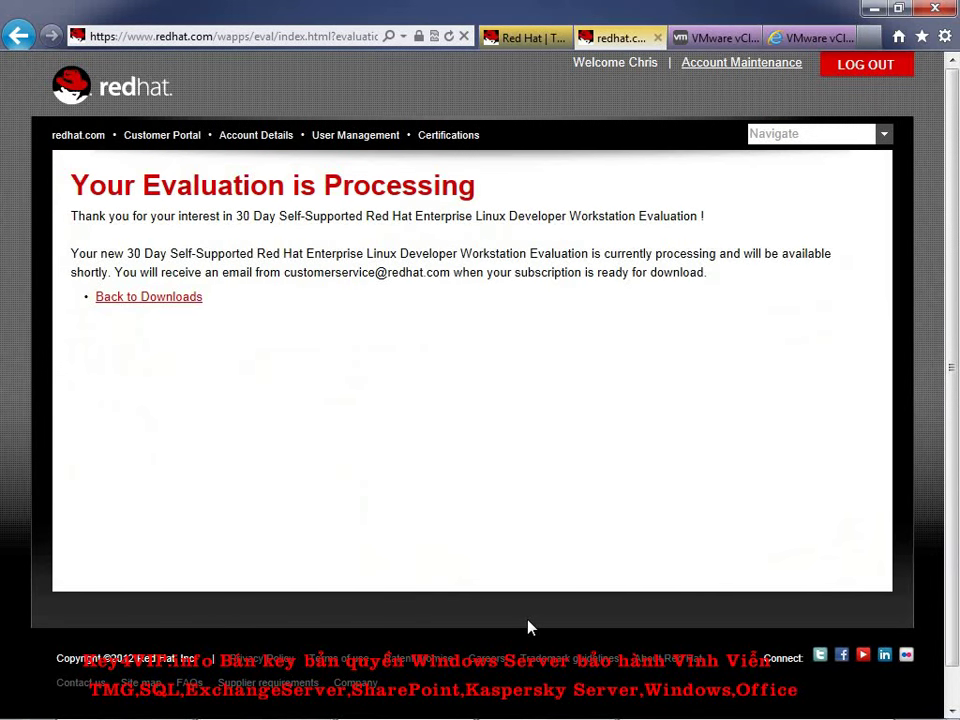
pyautogui.click(180, 300)
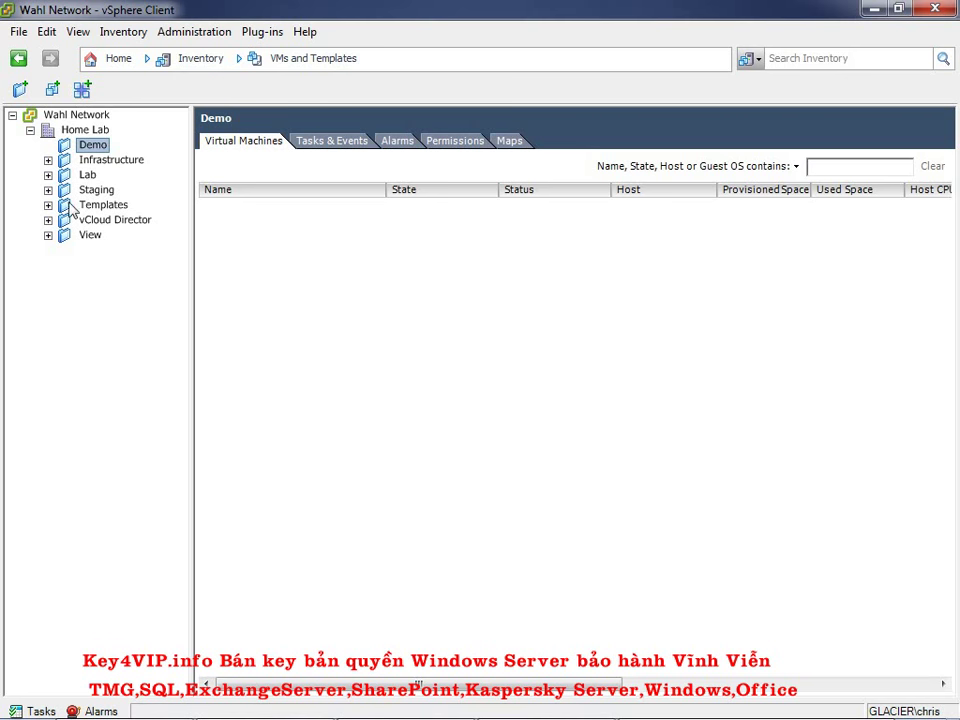
# Step: From the Demo folder's context menu, start a new virtual machine using Custom configuration
pyautogui.rightClick(87, 147)
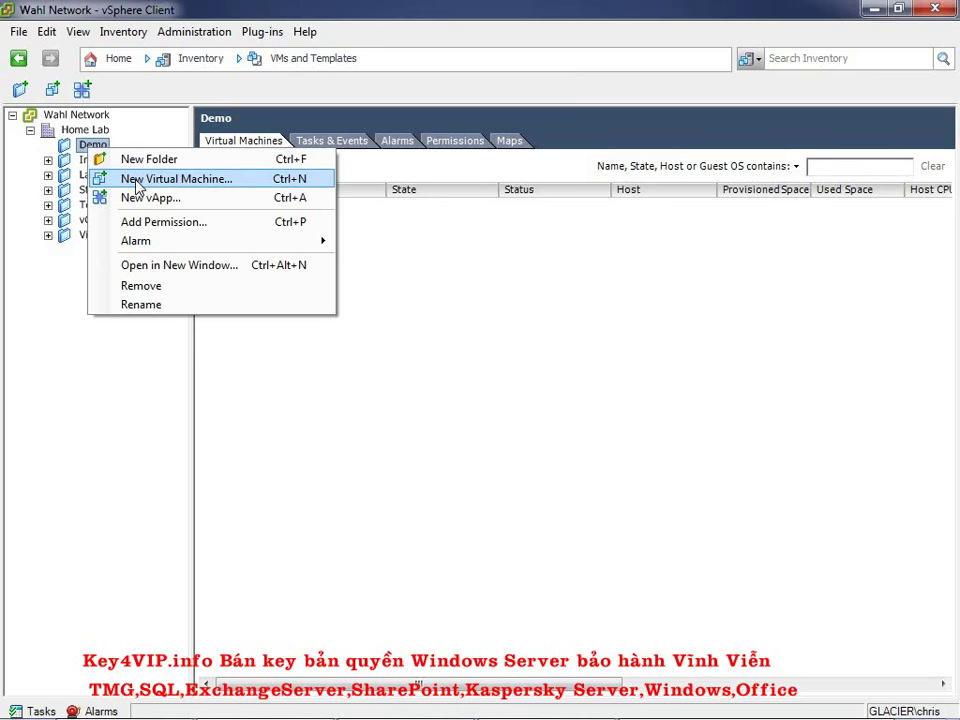
pyautogui.click(130, 178)
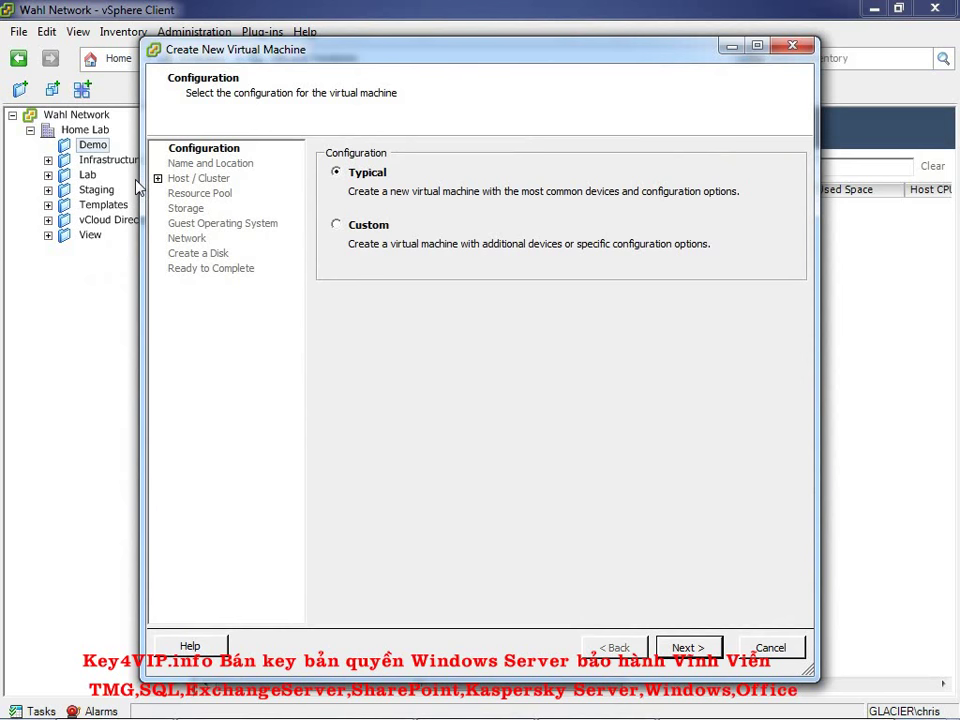
pyautogui.click(362, 232)
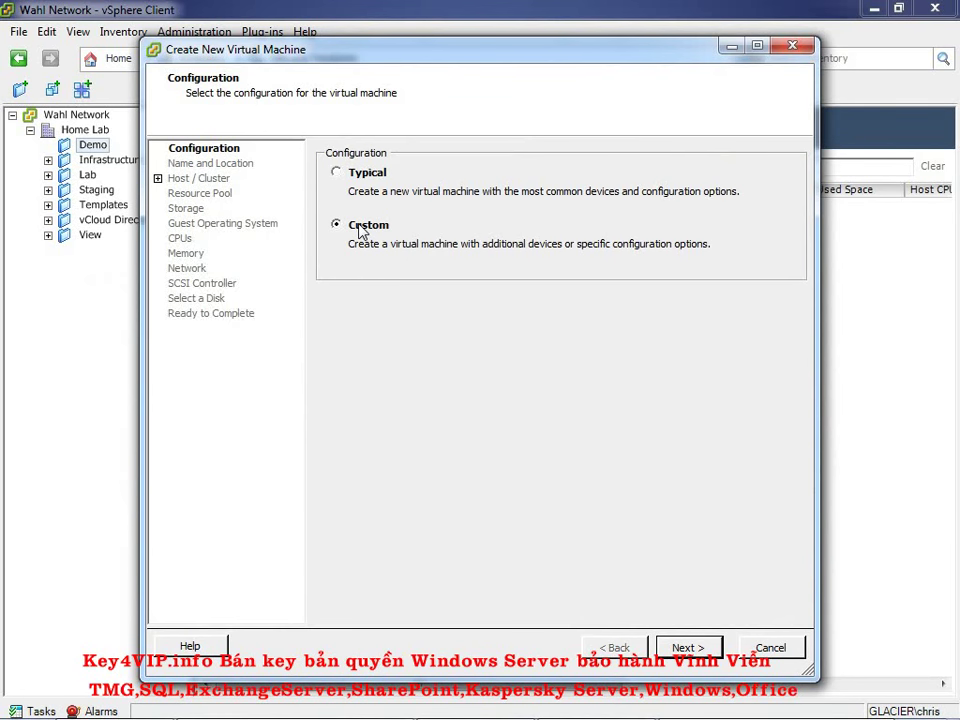
pyautogui.click(336, 173)
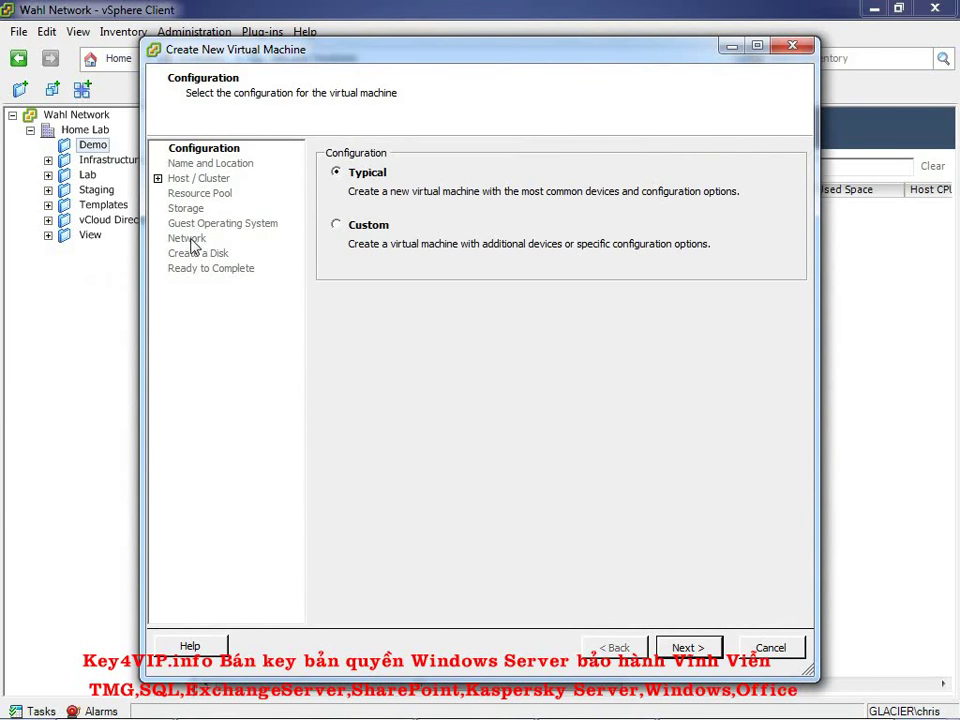
pyautogui.click(338, 226)
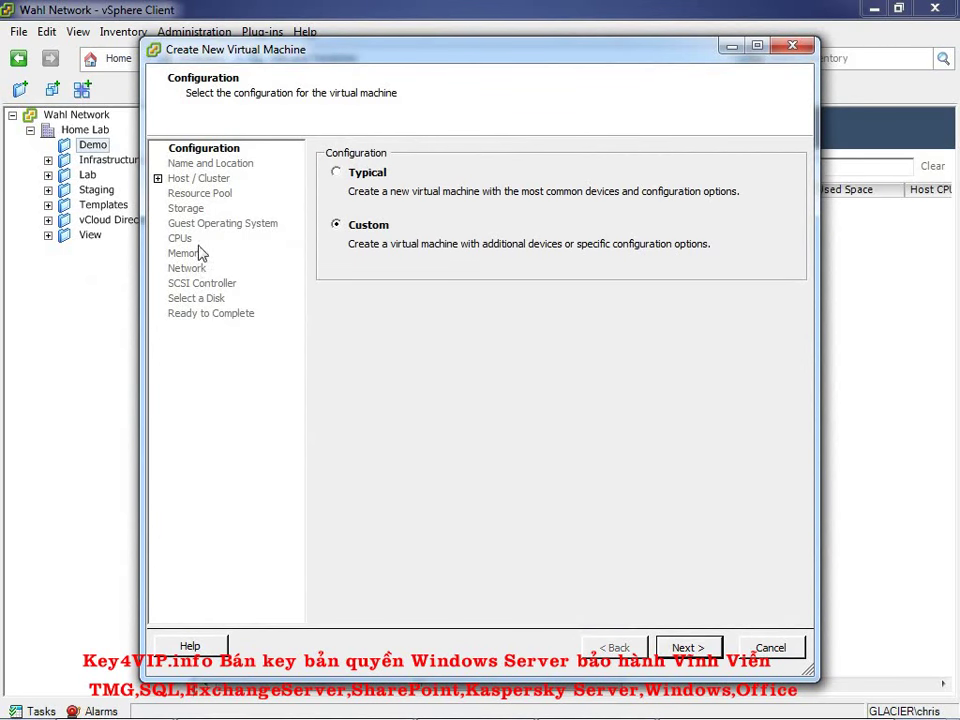
pyautogui.click(680, 646)
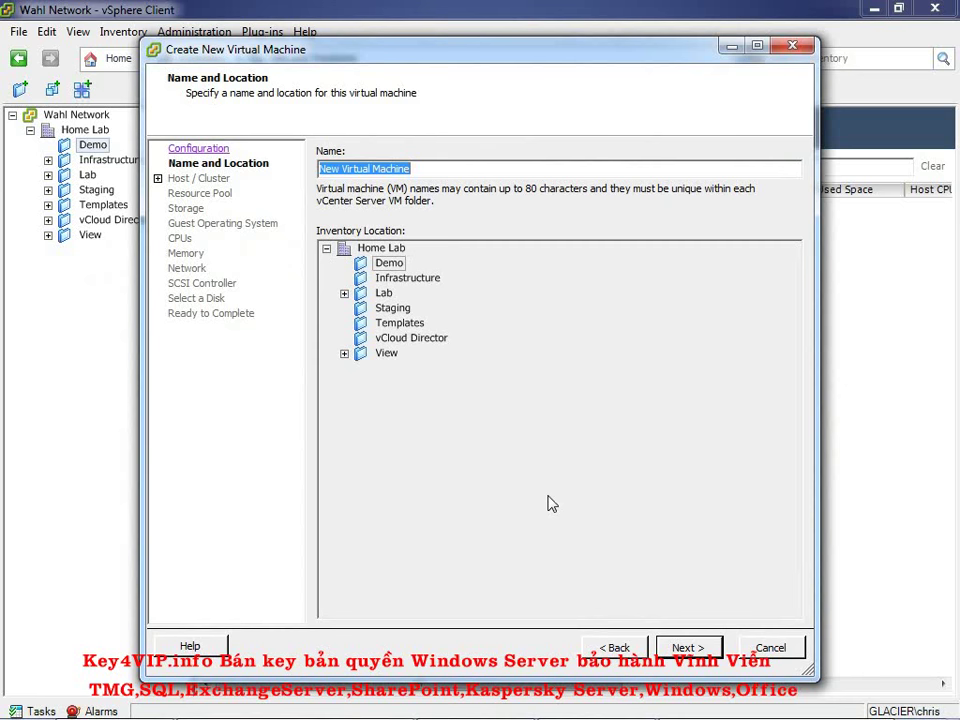
# Step: Name the virtual machine 'vCD' and place it on the Lab host under Home Lab
pyautogui.write('vCD')
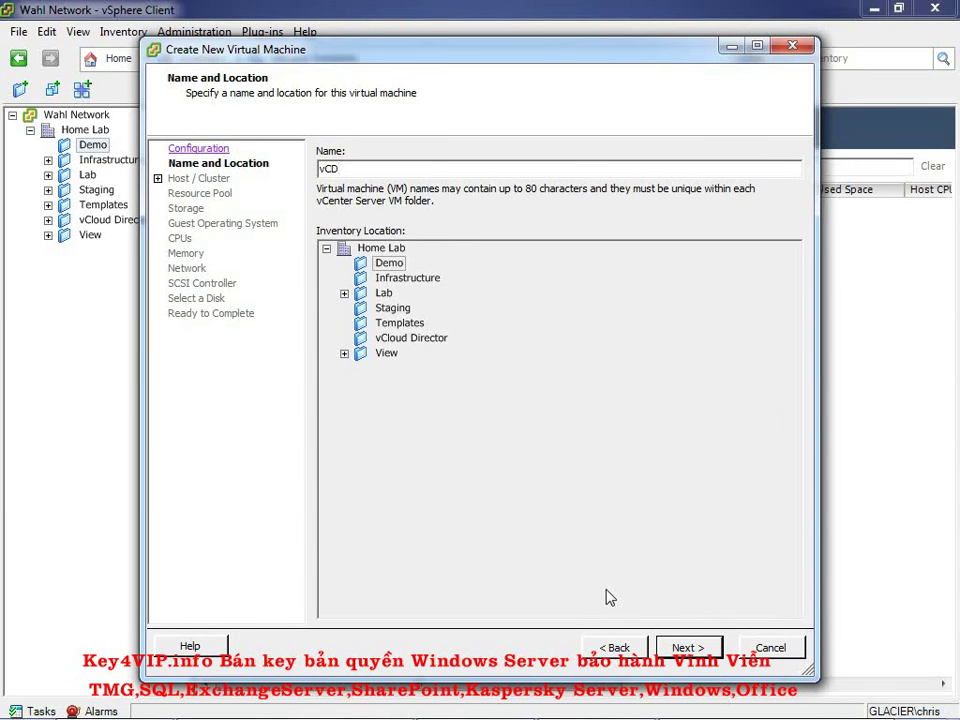
pyautogui.click(686, 647)
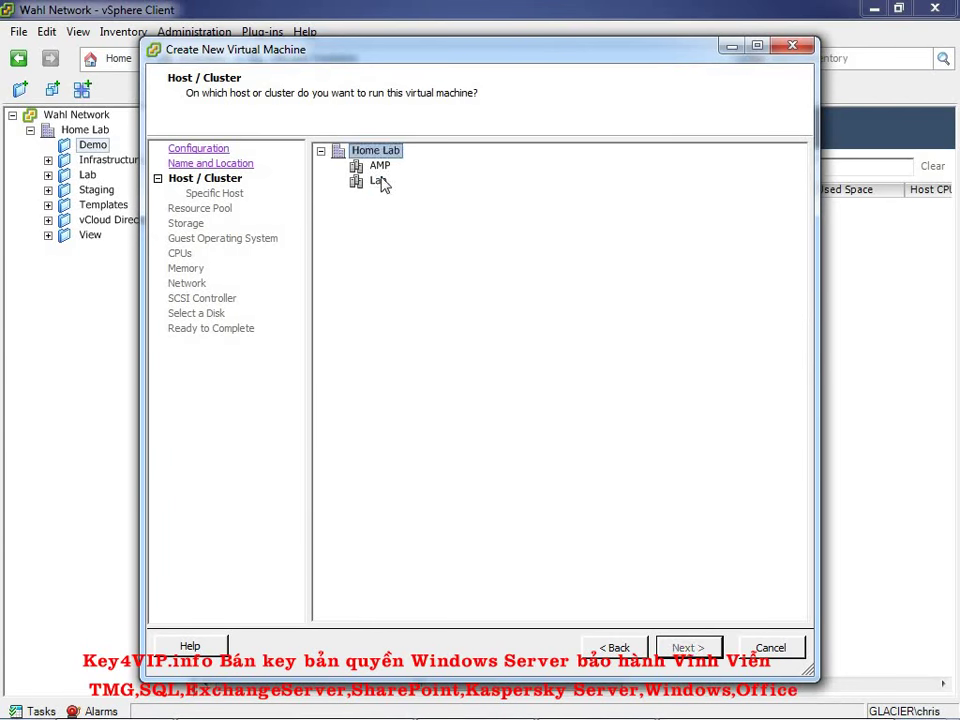
pyautogui.click(378, 181)
pyautogui.click(686, 647)
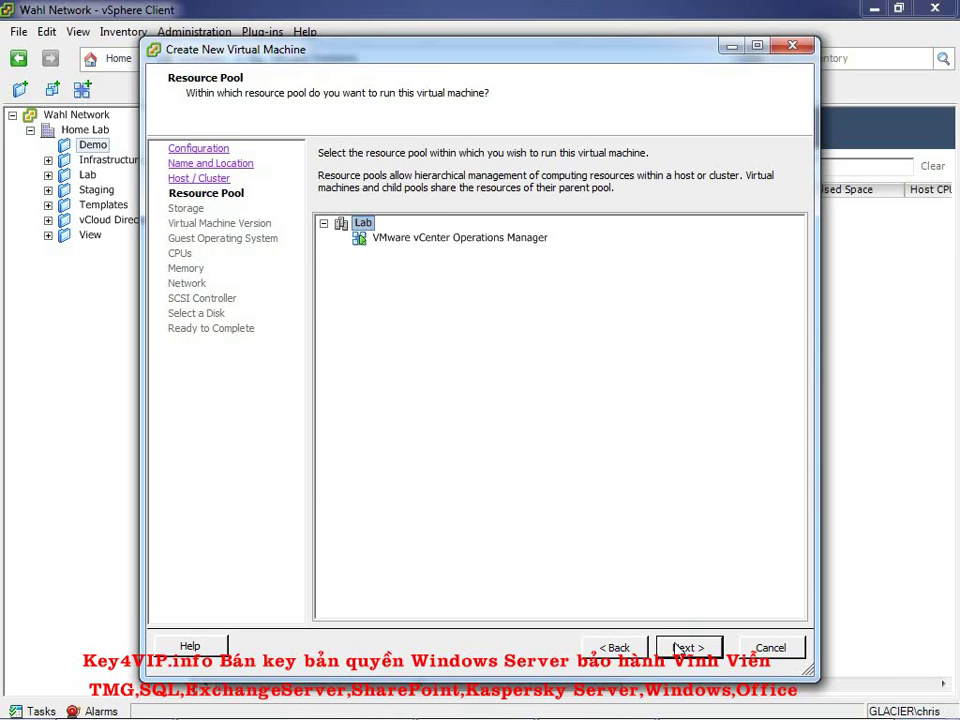
# Step: Accept Lab as the resource pool and store the VM on the NAS2-VMs datastore
pyautogui.click(680, 648)
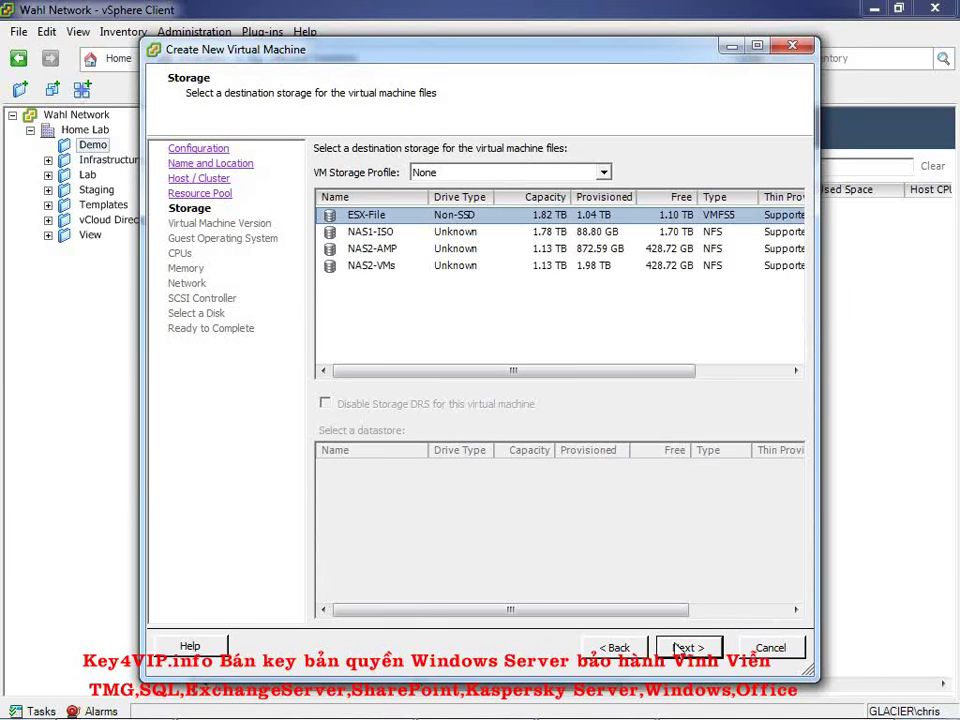
pyautogui.click(393, 268)
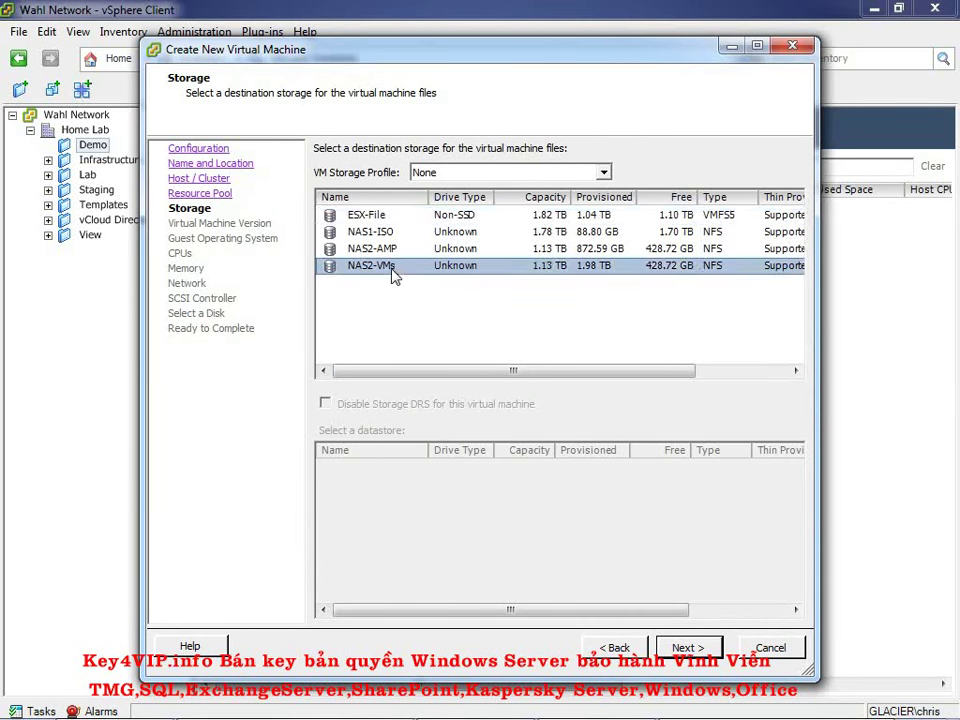
pyautogui.click(690, 648)
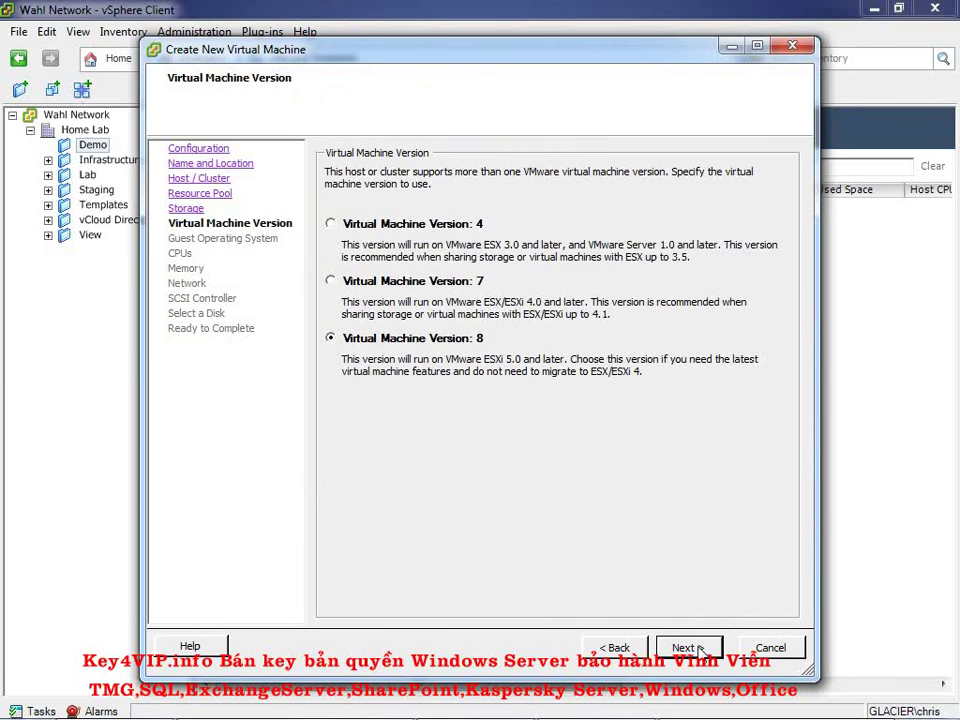
# Step: Keep virtual machine version 8 and set the guest OS to Red Hat Enterprise Linux 6 (64-bit)
pyautogui.click(700, 650)
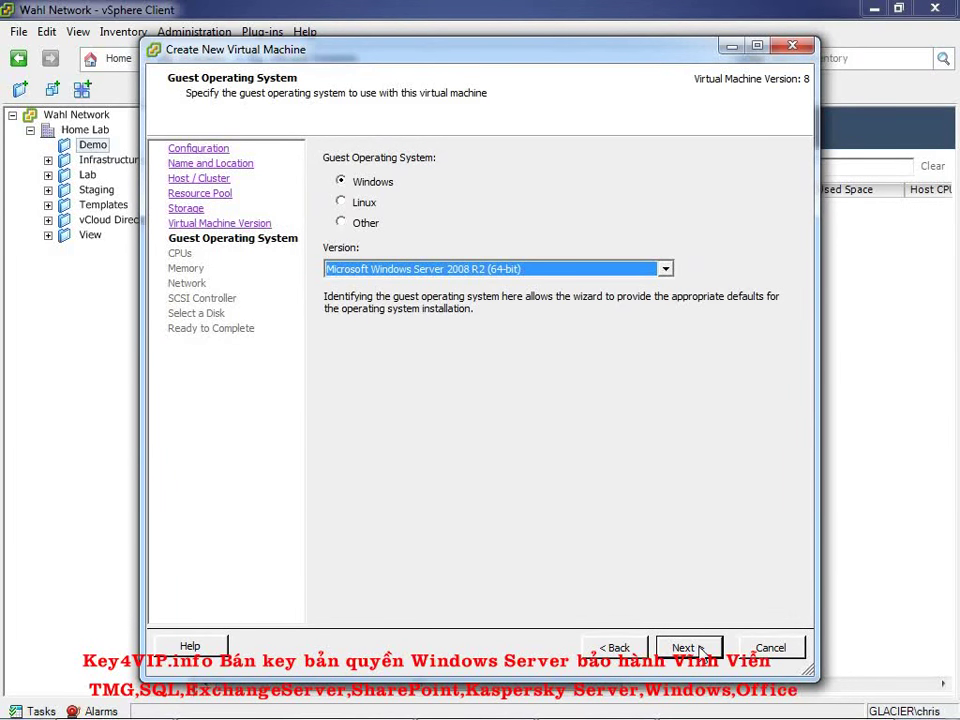
pyautogui.click(358, 205)
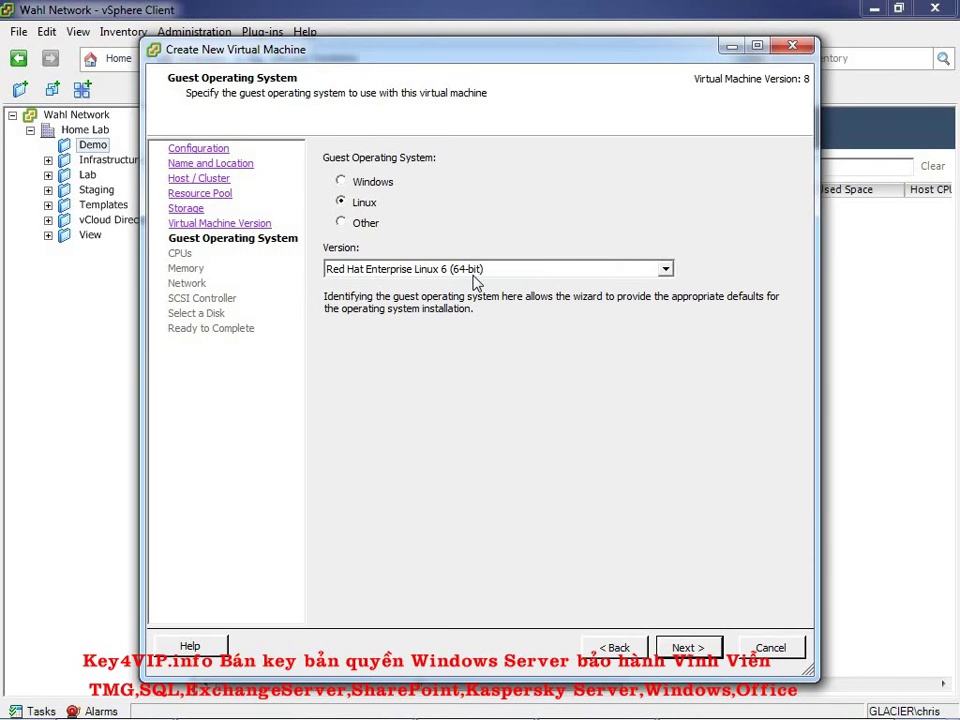
pyautogui.click(683, 646)
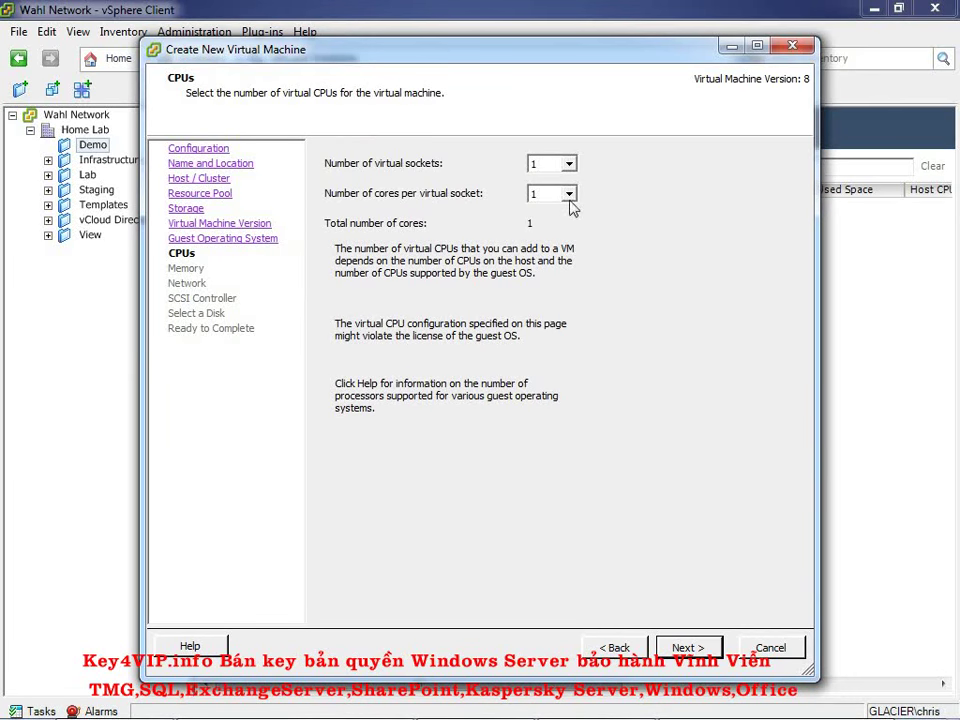
# Step: Keep one virtual CPU and 2 GB memory, and set the number of NICs to 2
pyautogui.click(683, 661)
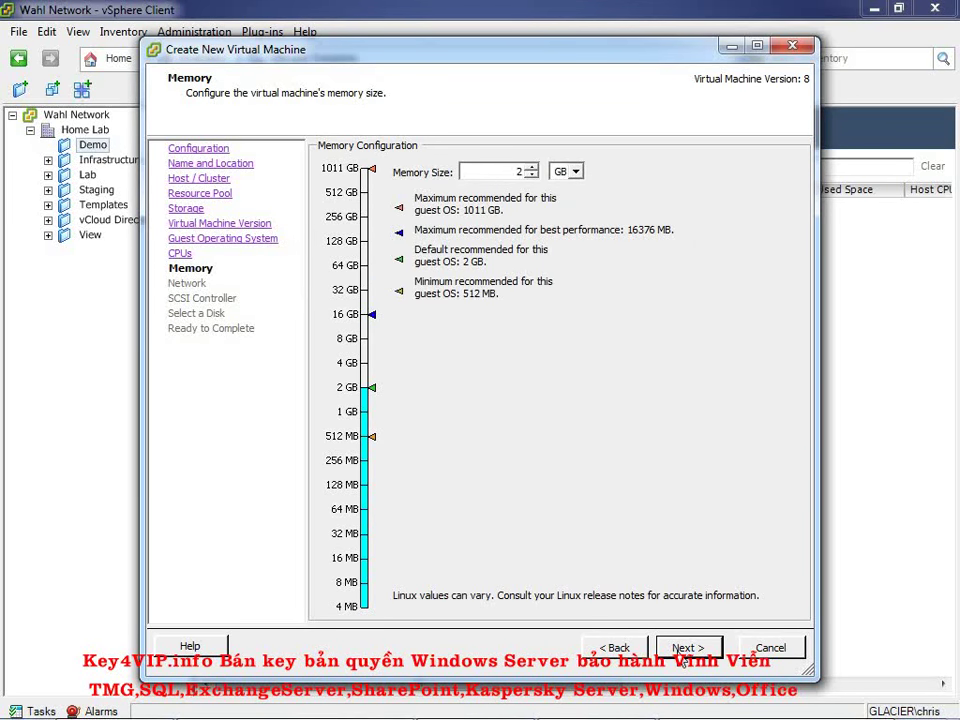
pyautogui.click(684, 650)
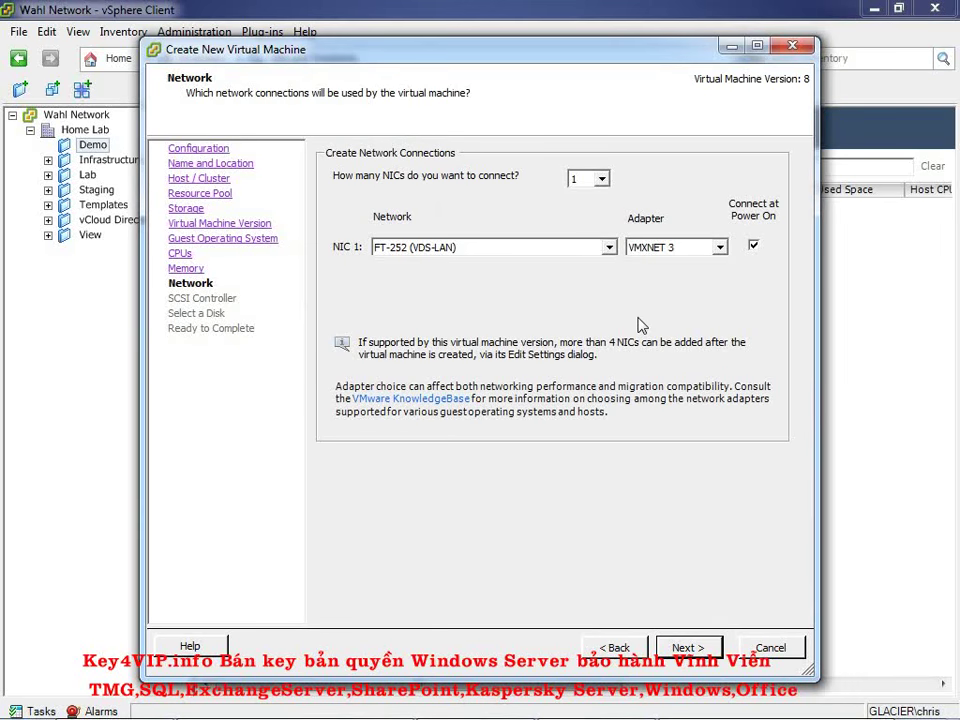
pyautogui.click(580, 178)
pyautogui.click(583, 223)
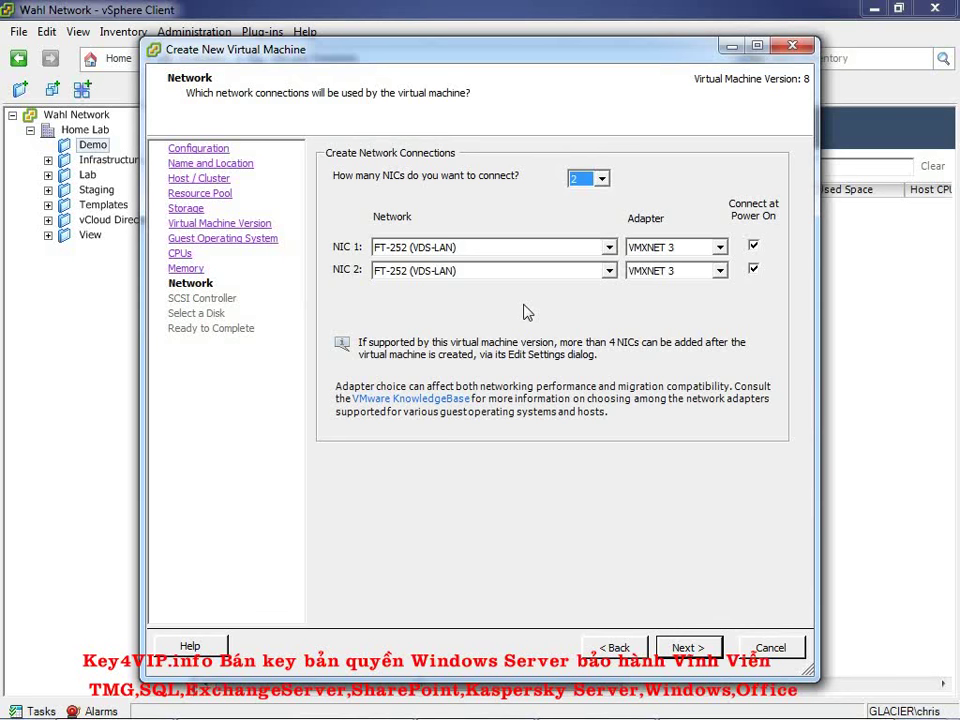
# Step: Connect both NICs to VM-1 (VDS-LAN), keeping VMXNET 3 as the adapter type
pyautogui.click(541, 249)
pyautogui.click(455, 301)
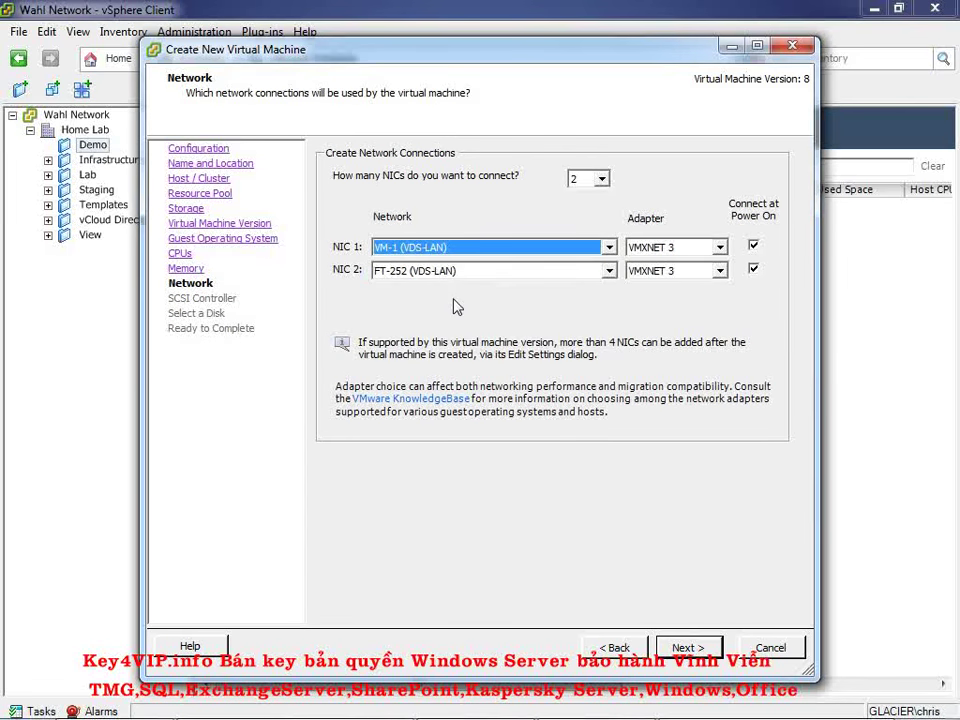
pyautogui.click(457, 278)
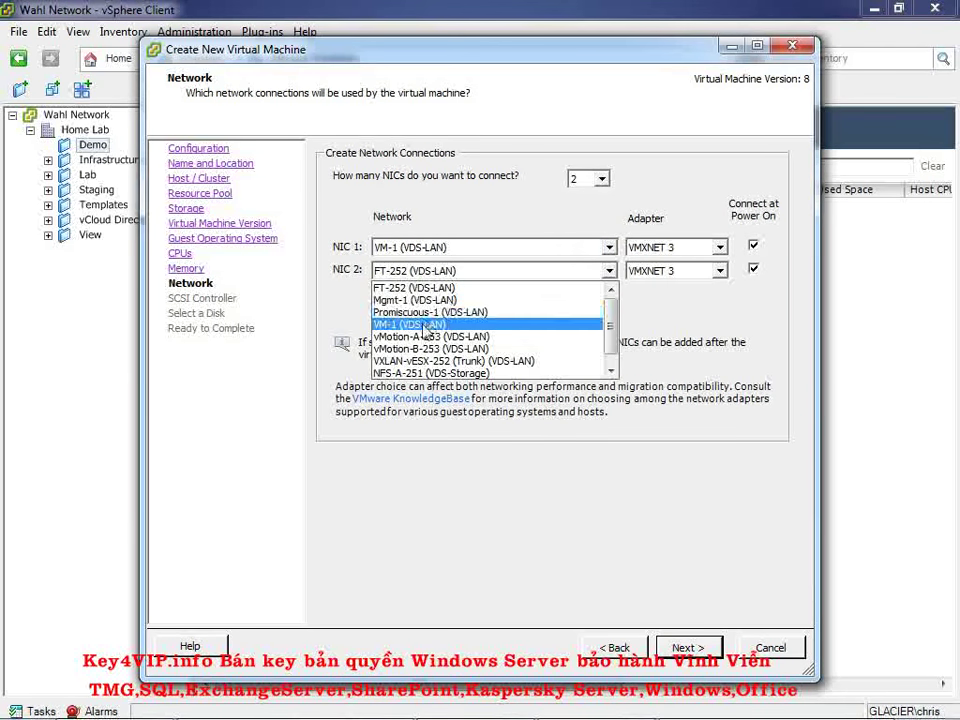
pyautogui.click(424, 330)
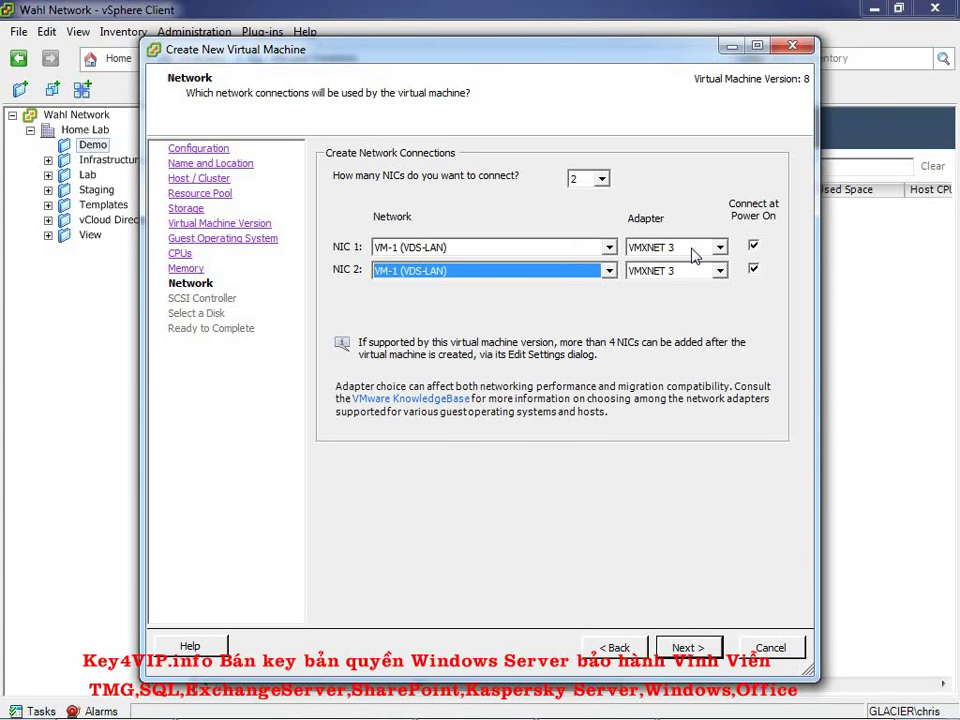
pyautogui.click(694, 256)
pyautogui.click(690, 276)
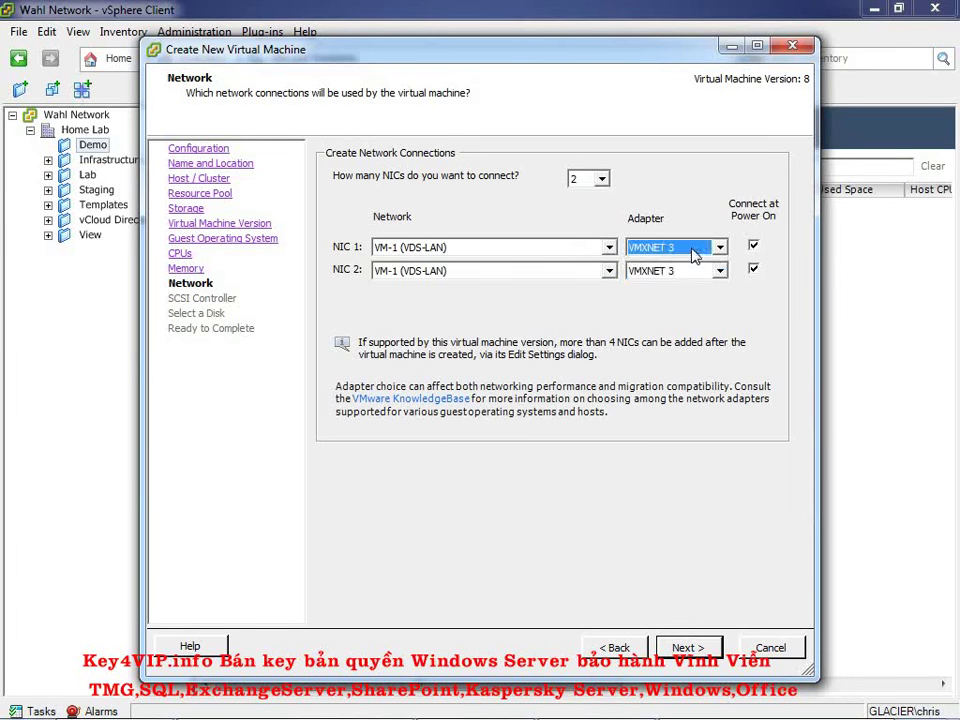
pyautogui.click(684, 650)
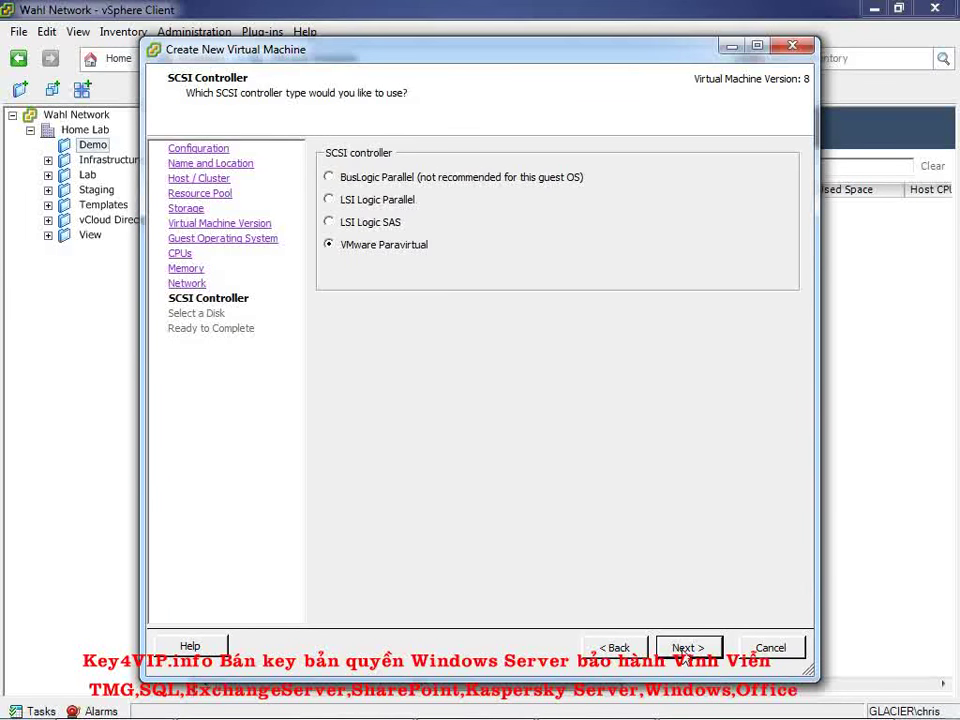
# Step: Choose LSI Logic SAS as the SCSI controller and keep Create a new virtual disk
pyautogui.click(330, 223)
pyautogui.click(688, 648)
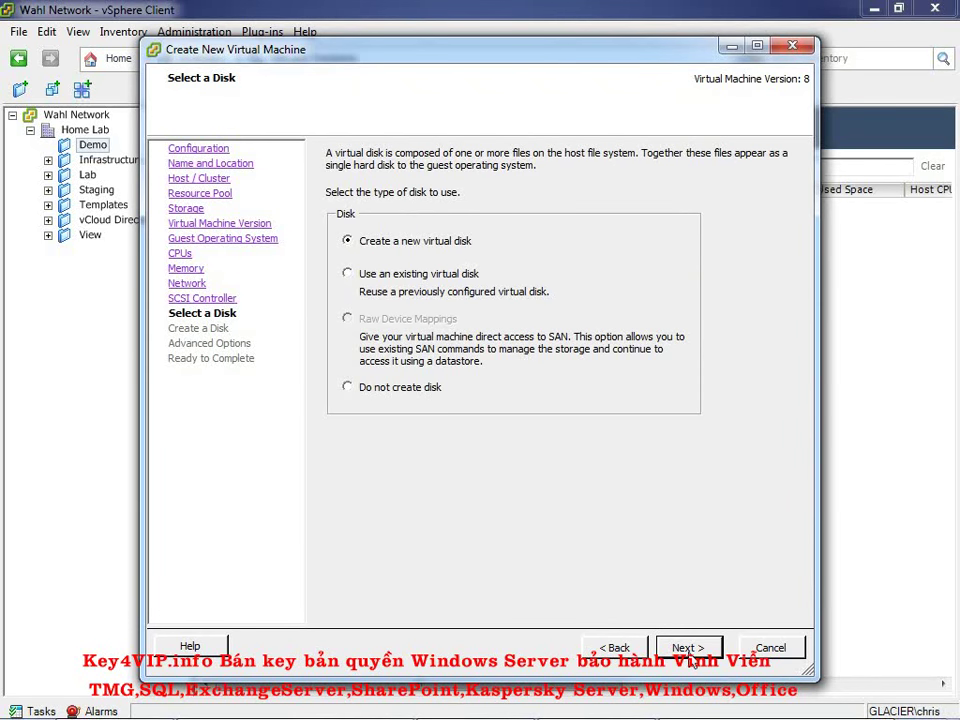
pyautogui.click(688, 648)
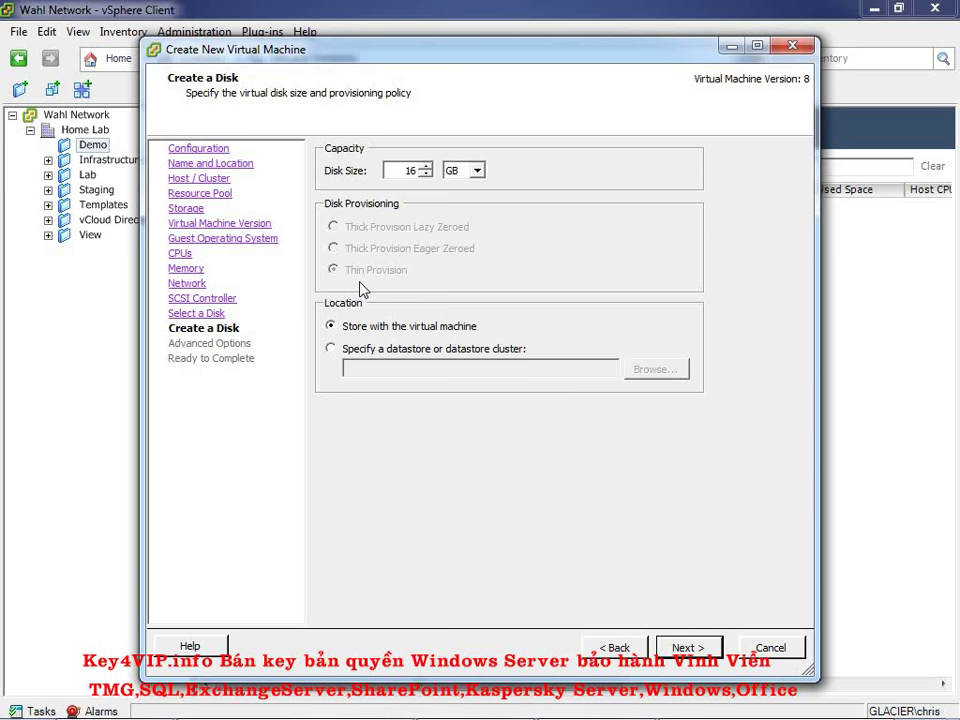
# Step: Accept the disk settings, keep SCSI (0:0) in Advanced Options, and finish creating vCD
pyautogui.click(706, 652)
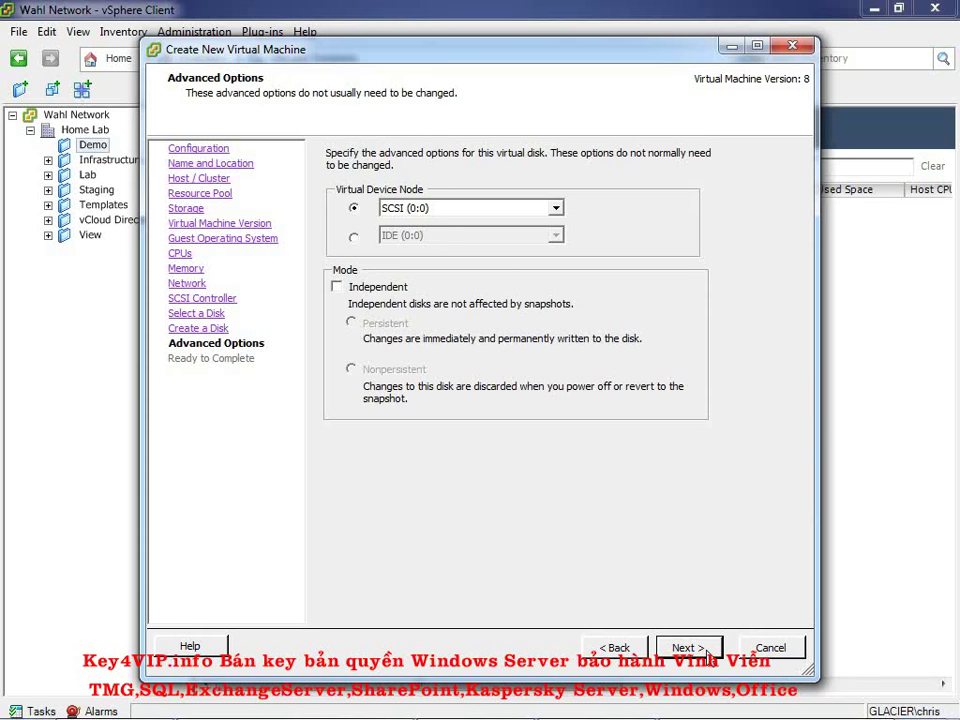
pyautogui.click(555, 208)
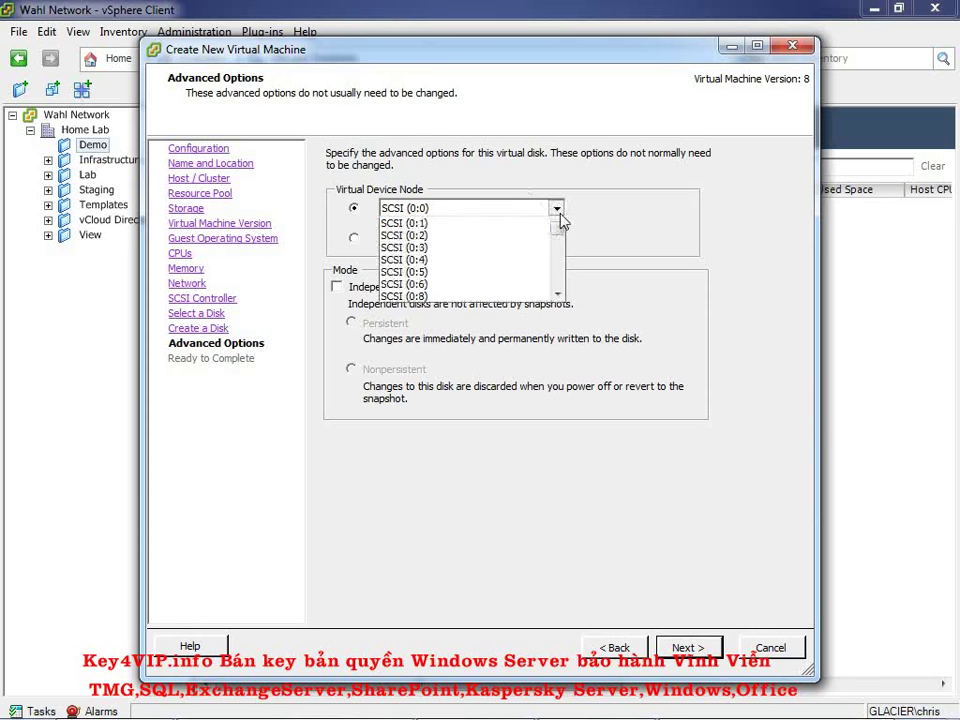
pyautogui.click(688, 647)
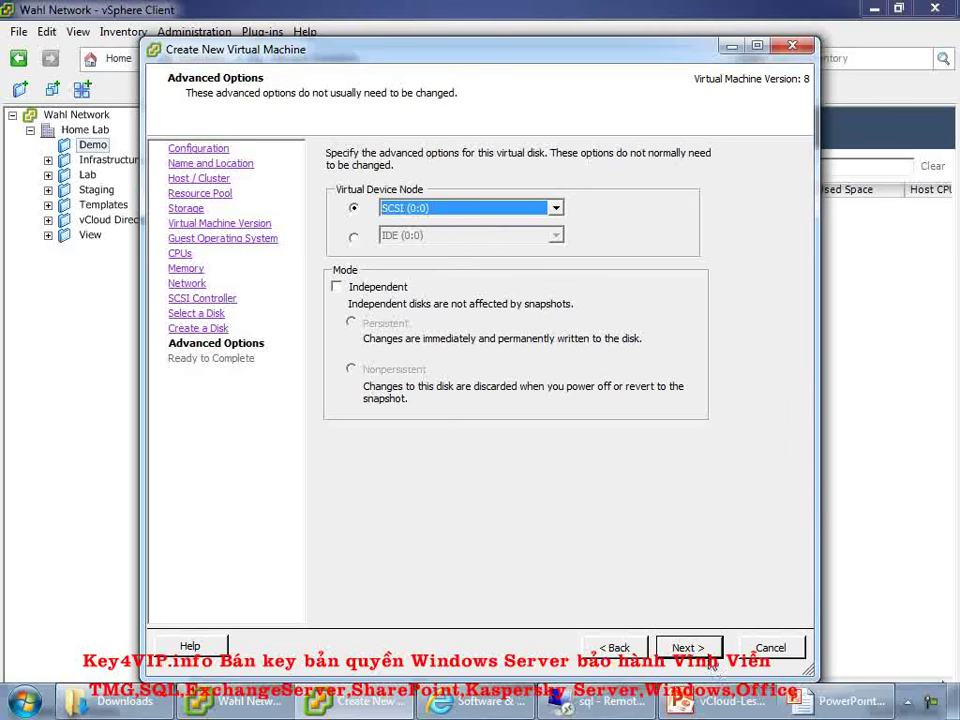
pyautogui.click(690, 648)
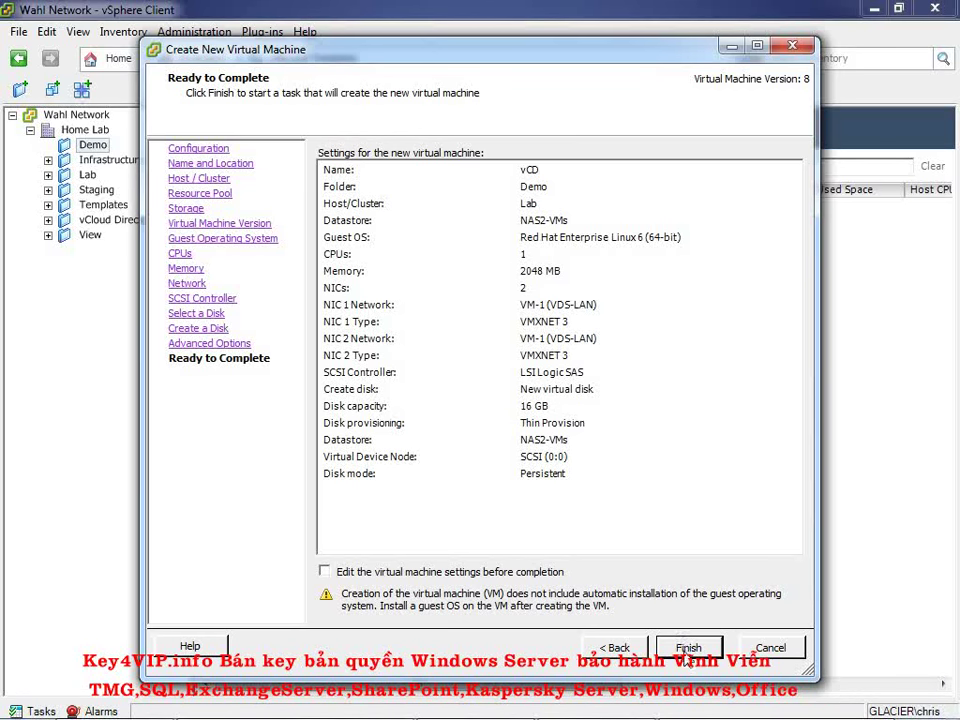
pyautogui.click(686, 647)
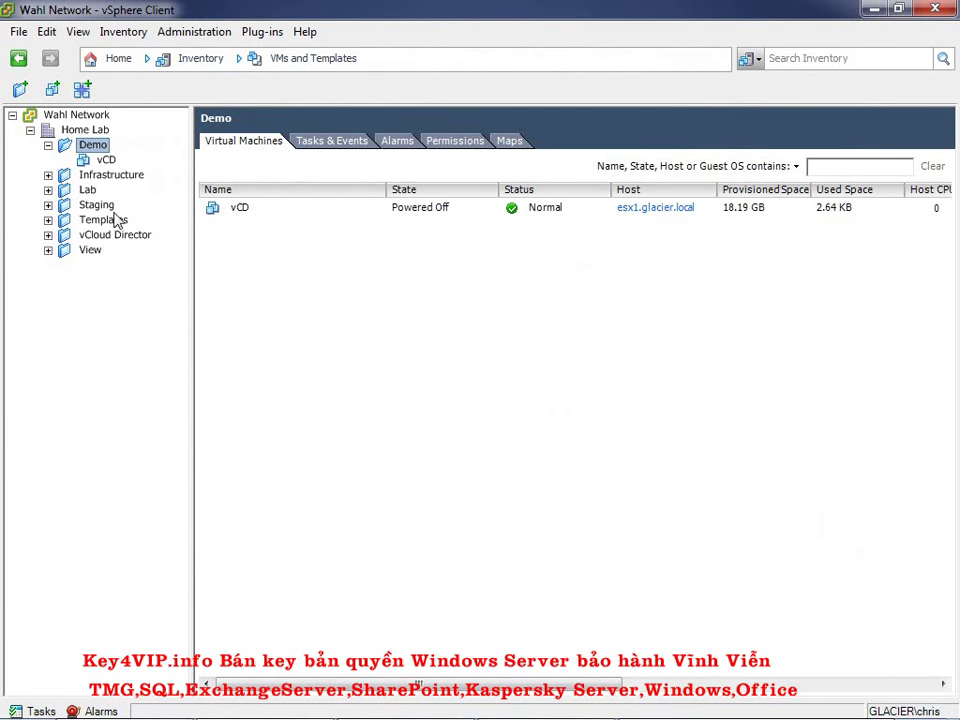
# Step: In vCD's settings, switch CD/DVD drive 1 to use a Datastore ISO File
pyautogui.click(105, 161)
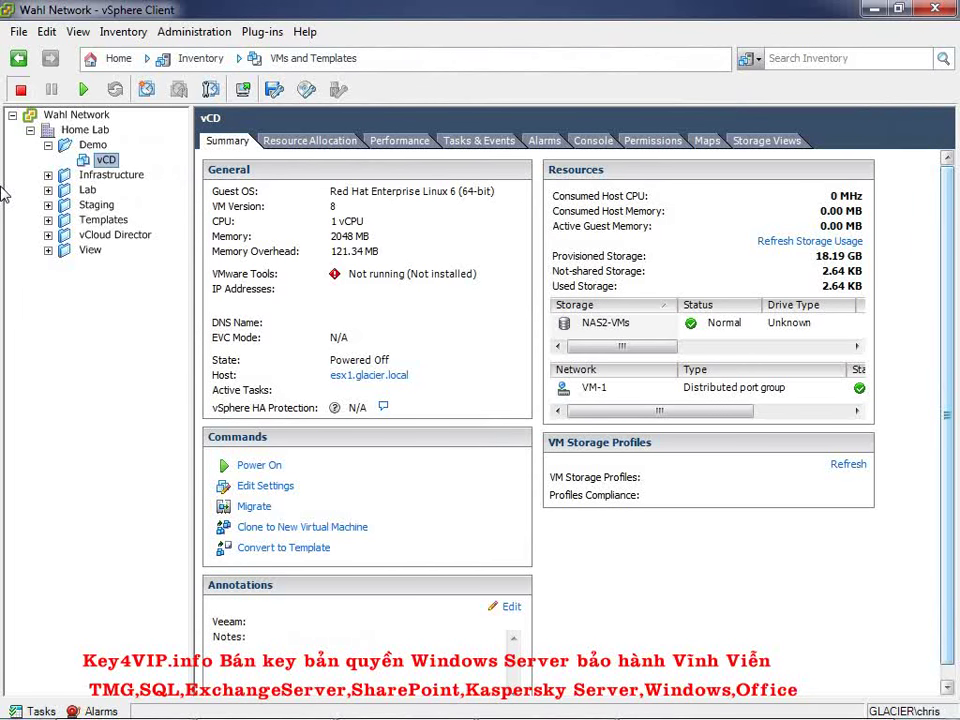
pyautogui.click(259, 487)
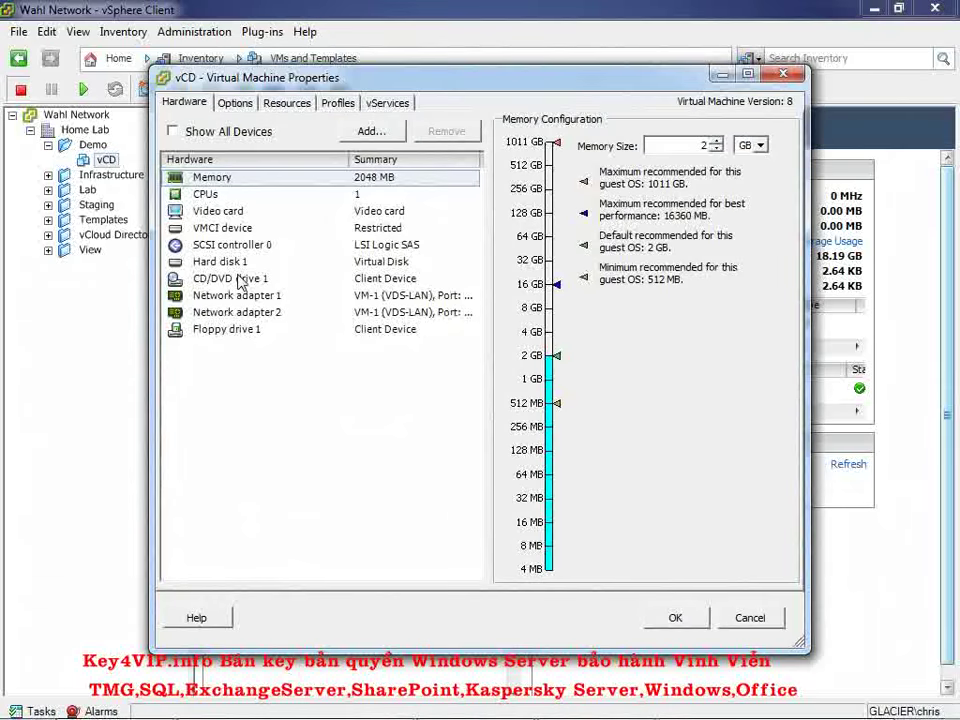
pyautogui.click(238, 279)
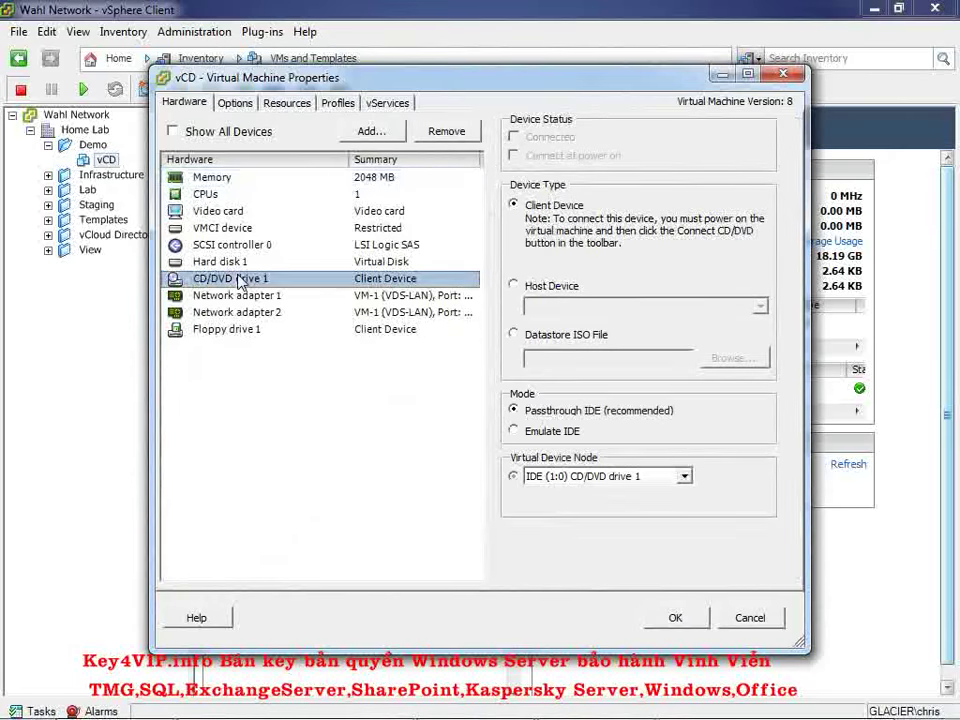
pyautogui.click(514, 335)
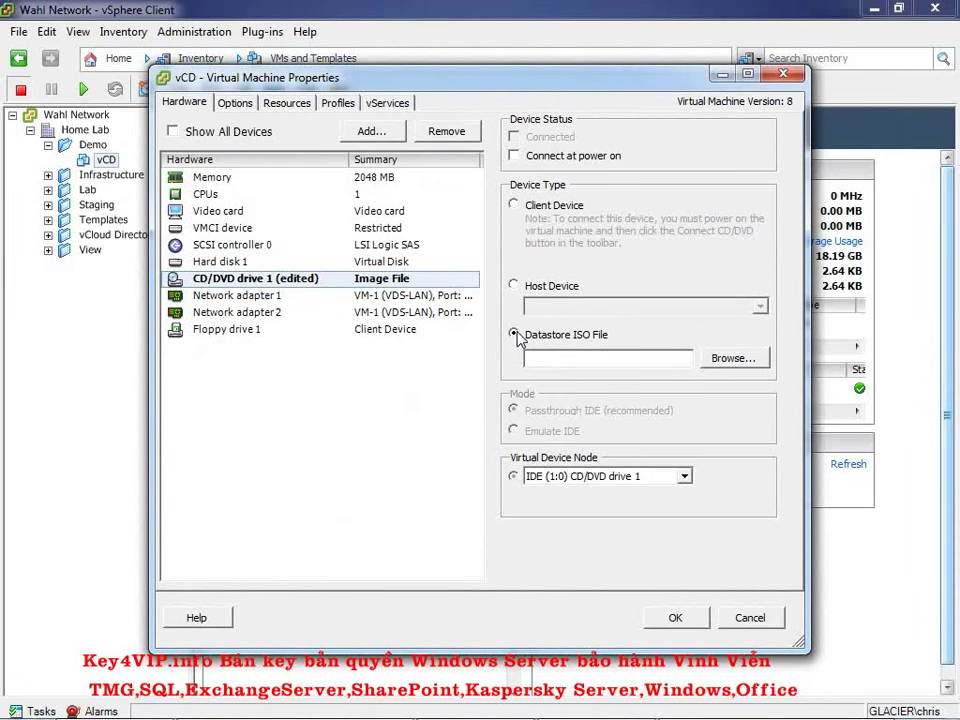
# Step: Pick rhel-server-6.2-x86_64-dvd.iso from NAS1-ISO, enable Connect at power on, and apply
pyautogui.click(733, 359)
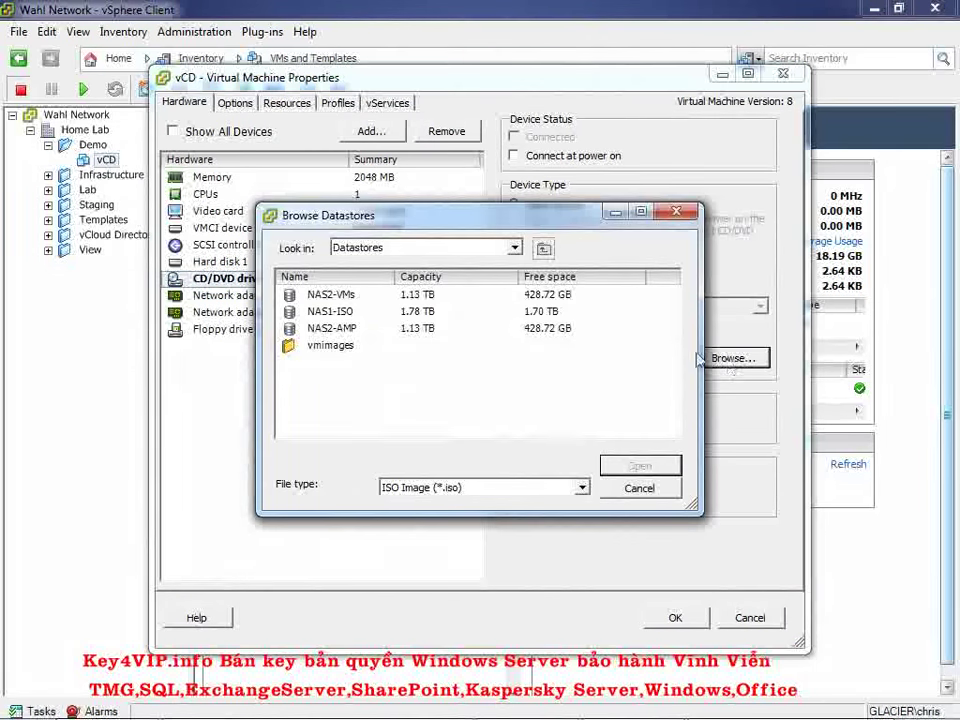
pyautogui.click(340, 313)
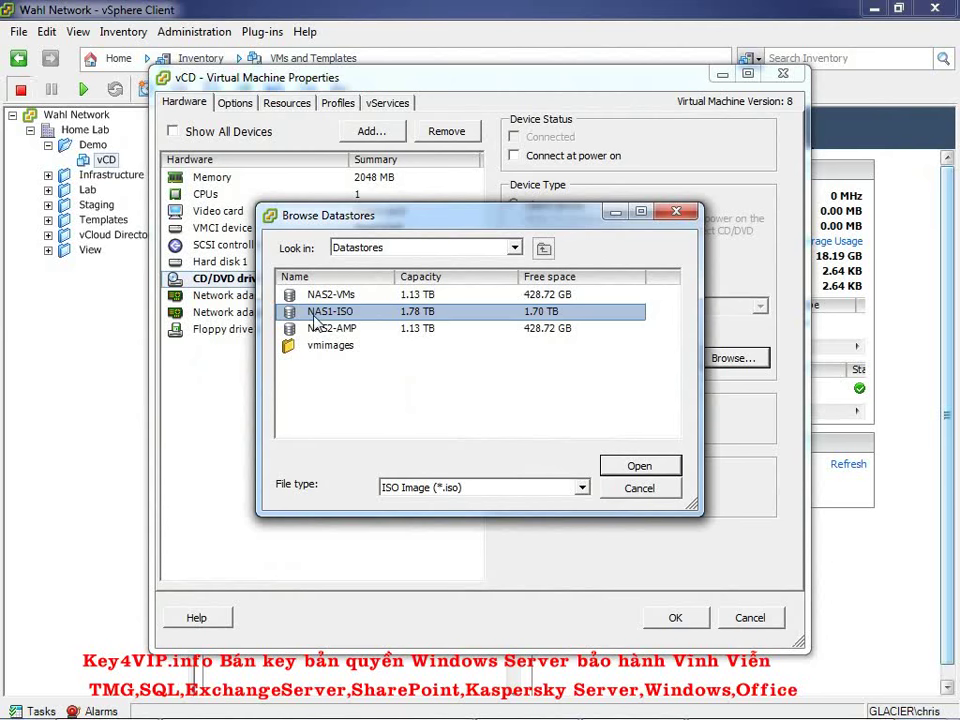
pyautogui.click(662, 467)
pyautogui.click(358, 277)
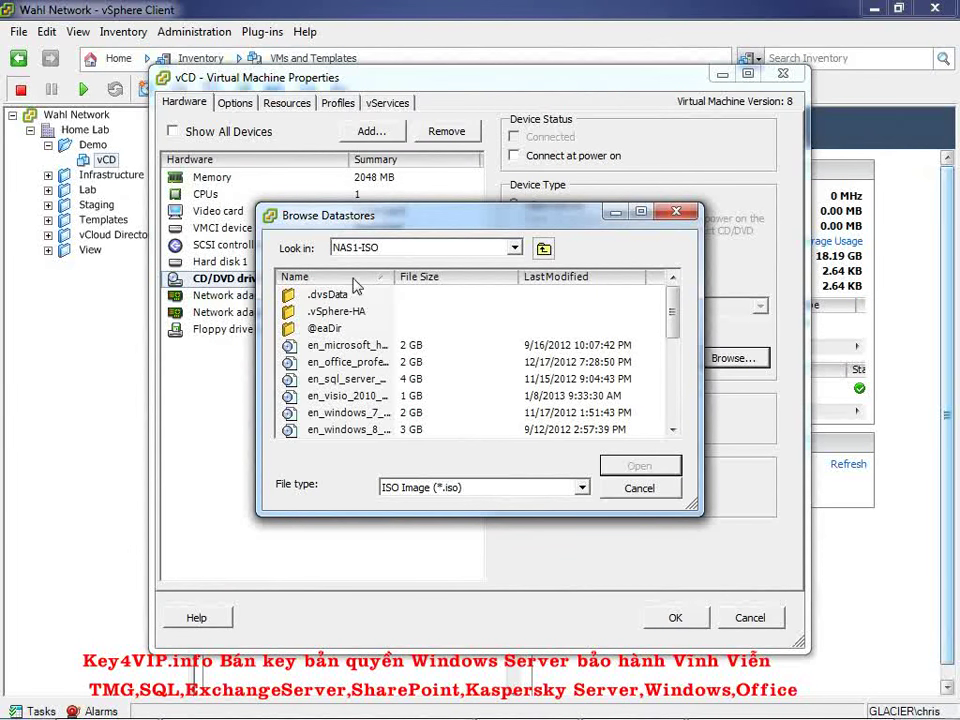
pyautogui.scroll(-3, 398, 367)
pyautogui.moveTo(396, 276); pyautogui.dragTo(466, 276)
pyautogui.click(420, 380)
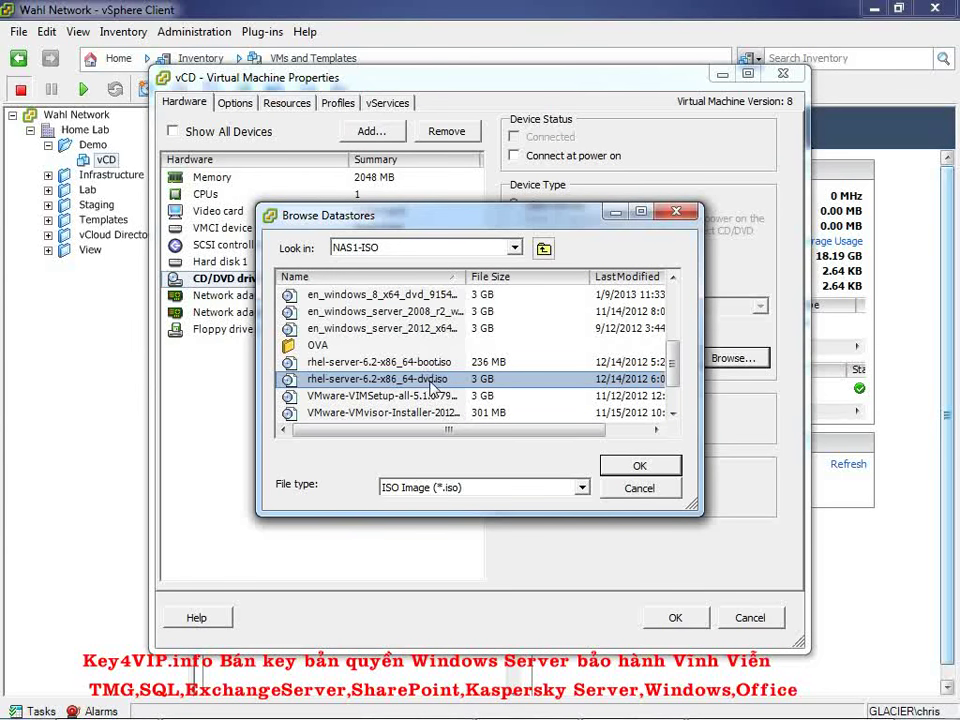
pyautogui.click(640, 467)
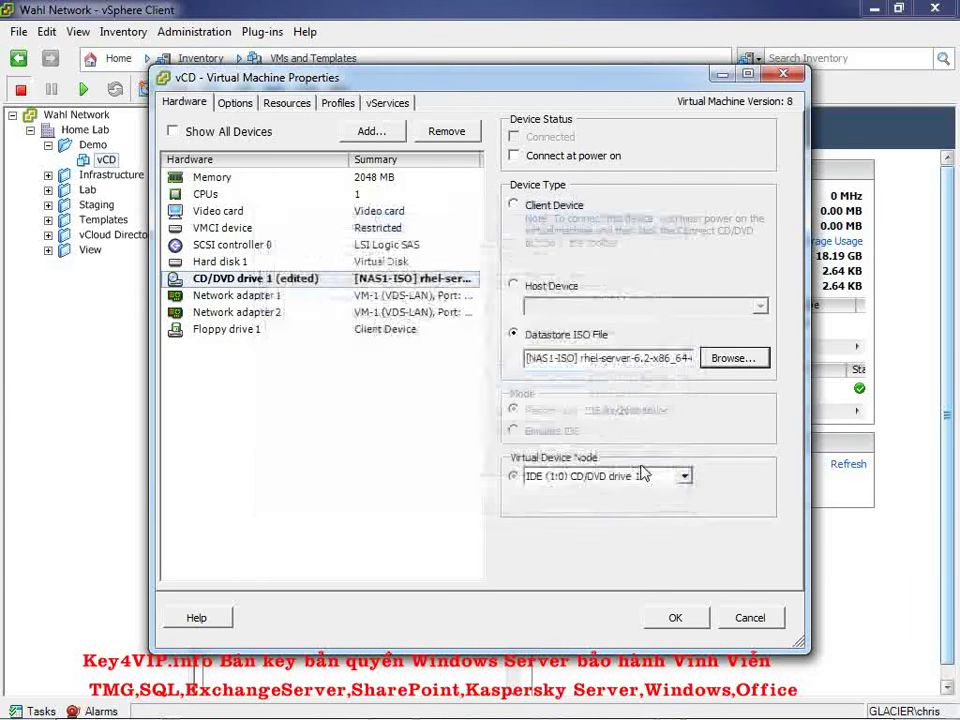
pyautogui.click(515, 157)
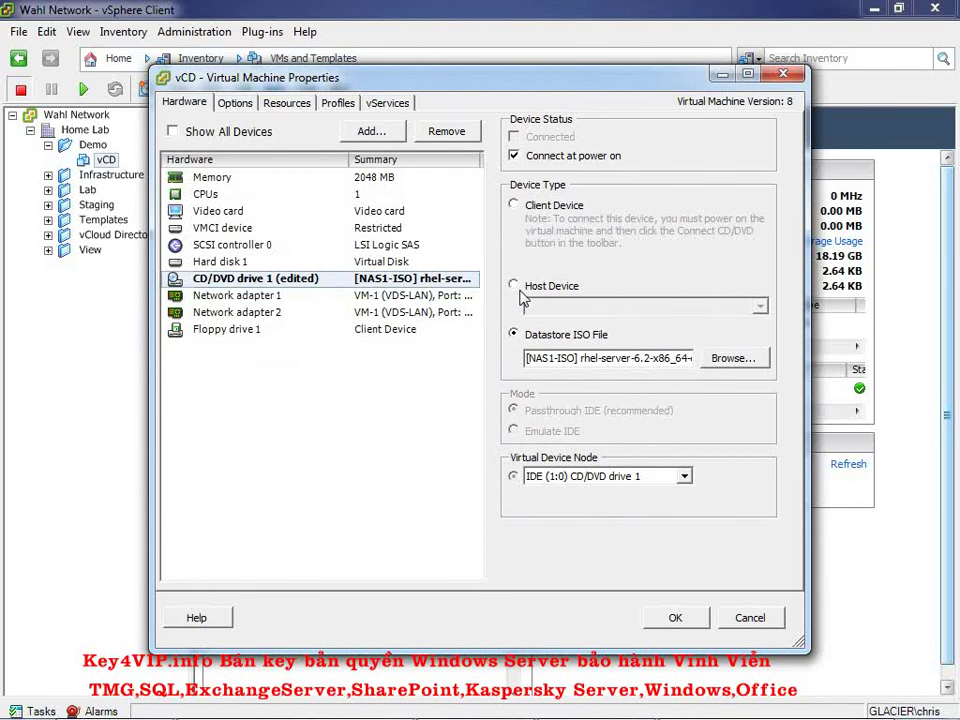
pyautogui.click(672, 620)
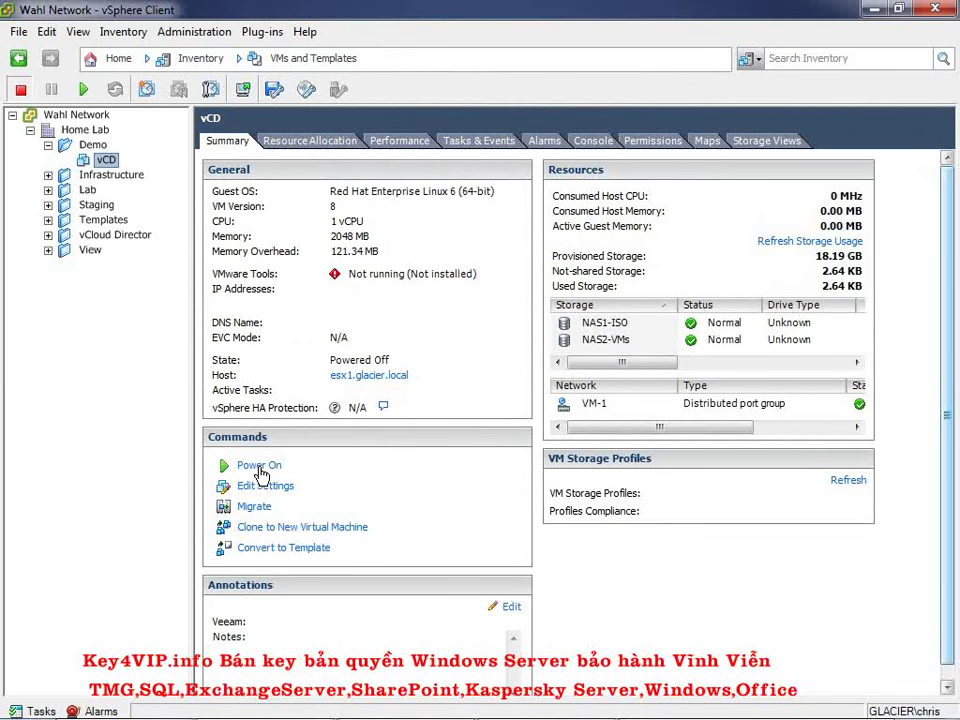
# Step: Power on vCD and bring up its console with keyboard control
pyautogui.click(259, 467)
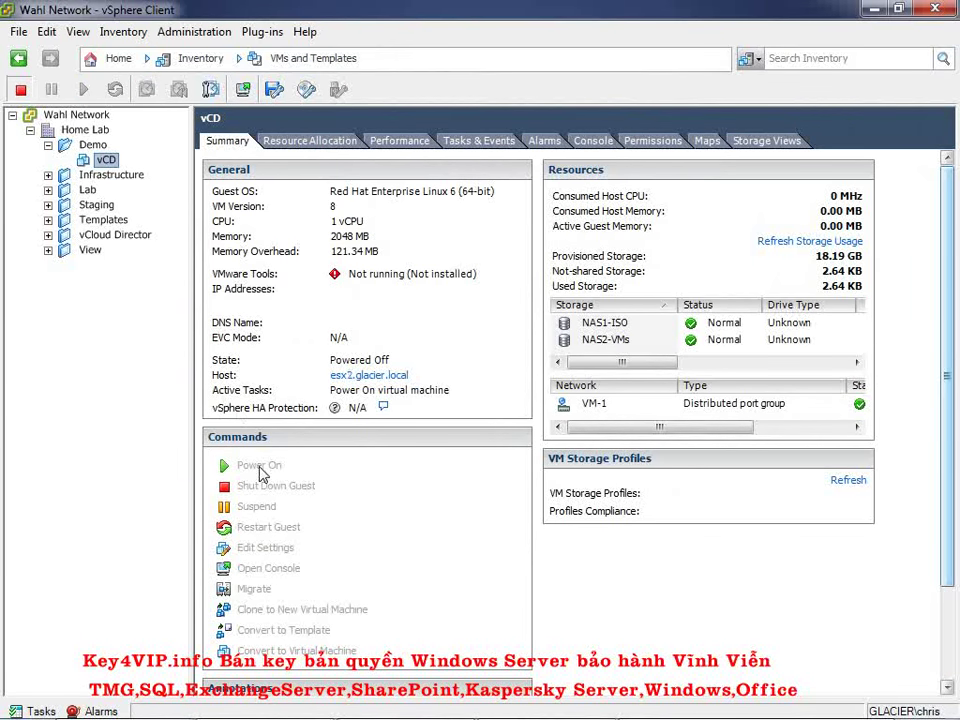
pyautogui.click(244, 90)
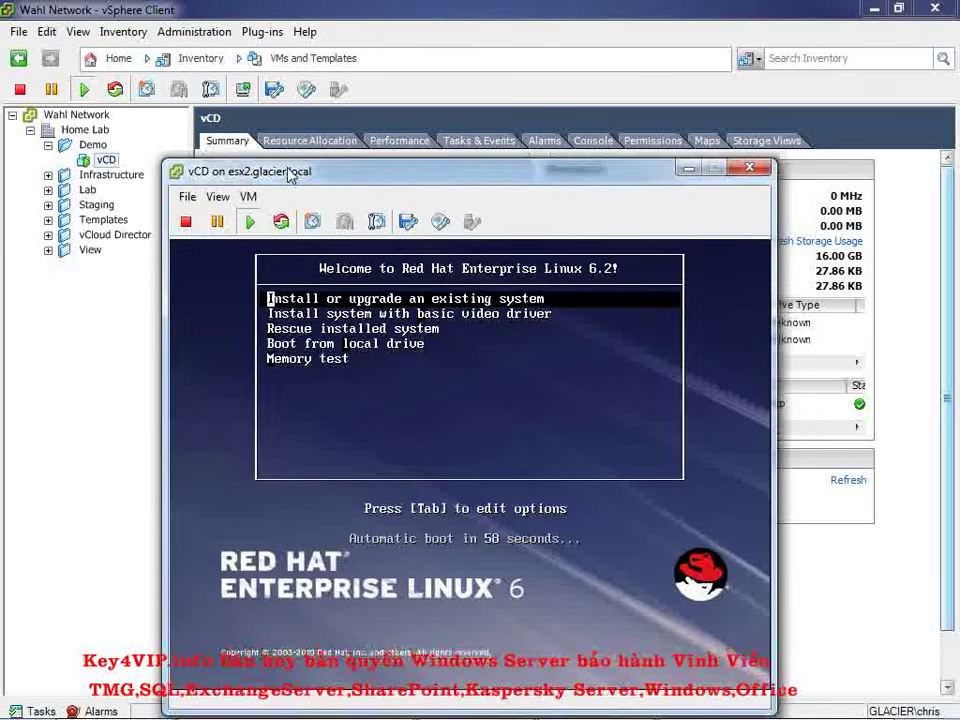
pyautogui.moveTo(294, 184); pyautogui.dragTo(207, 70)
pyautogui.click(176, 326)
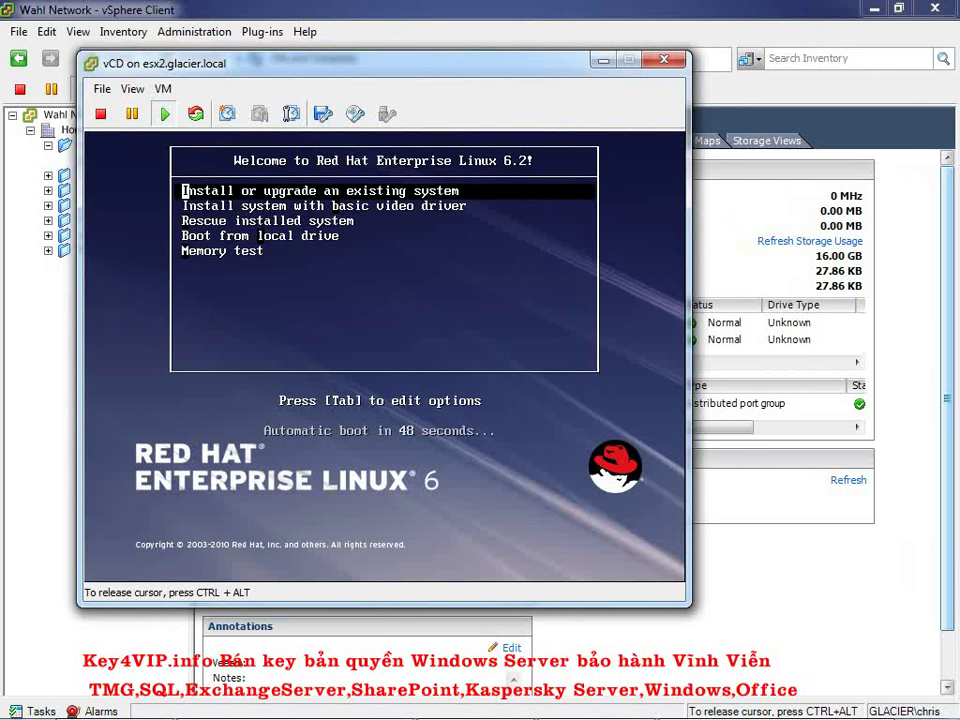
# Step: Choose 'Install or upgrade an existing system' and skip the media test
pyautogui.press('Return')
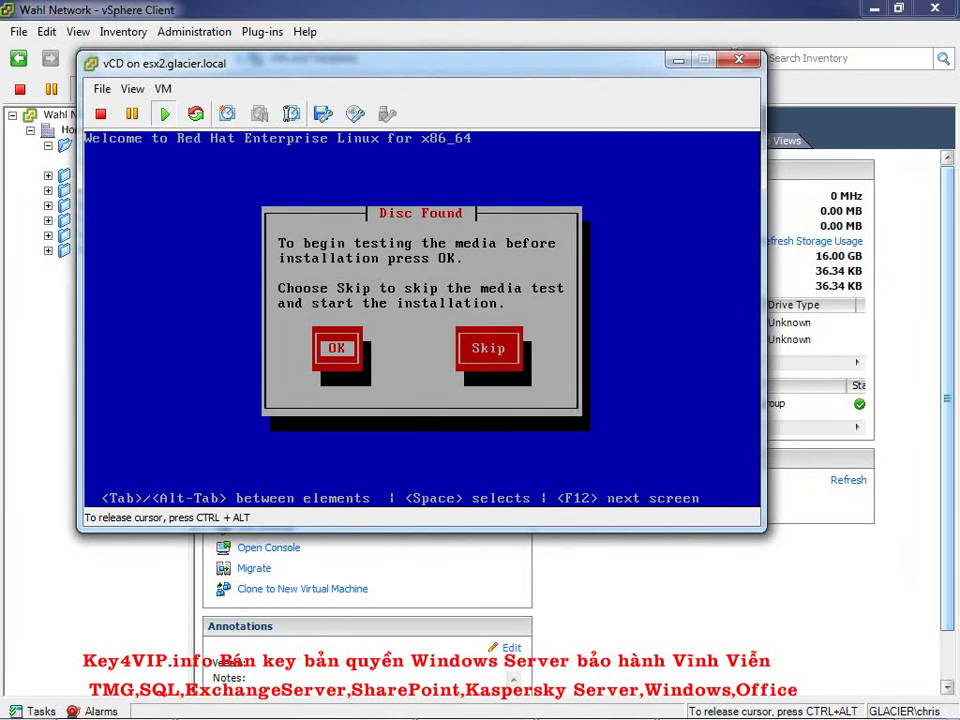
pyautogui.press('Tab')
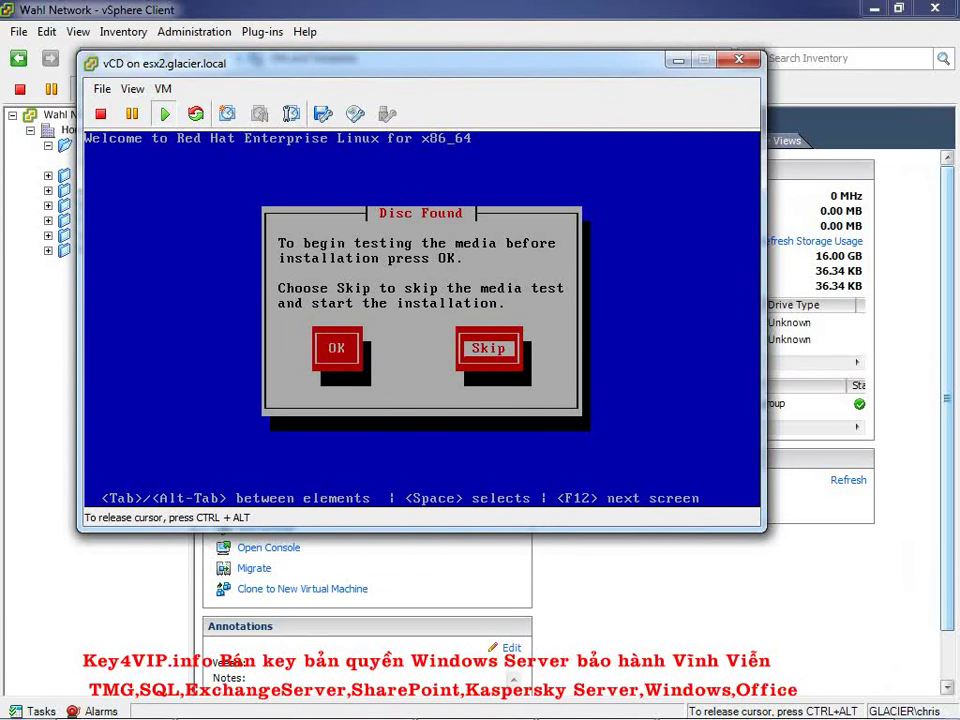
pyautogui.press('Return')
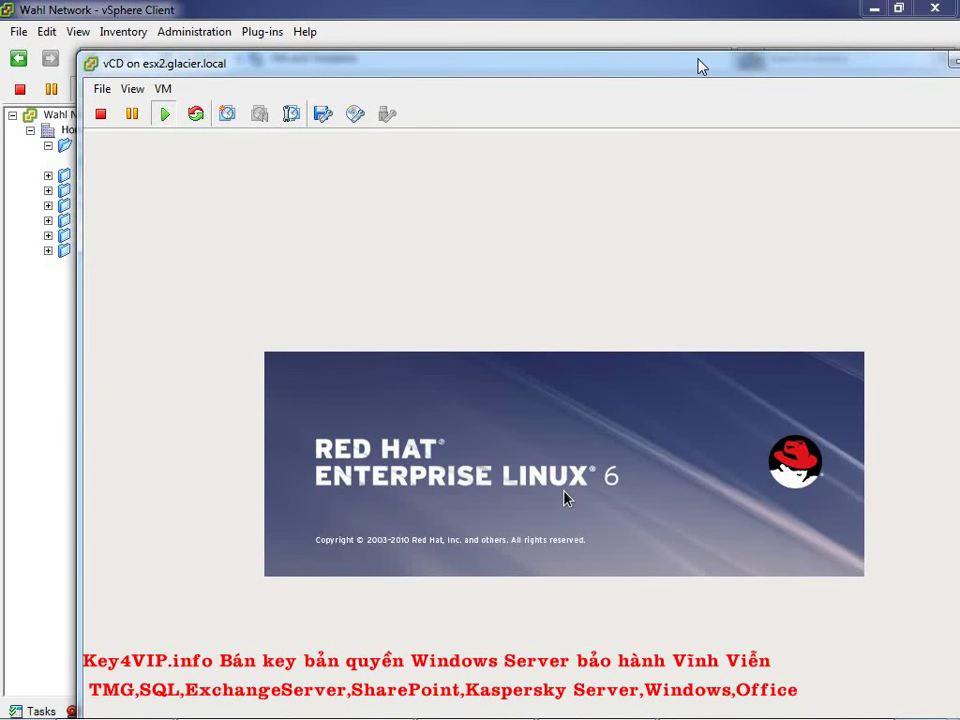
# Step: Reposition the console window and continue past the Red Hat welcome splash
pyautogui.moveTo(702, 67); pyautogui.dragTo(649, 34)
pyautogui.moveTo(79, 34); pyautogui.dragTo(100, 34)
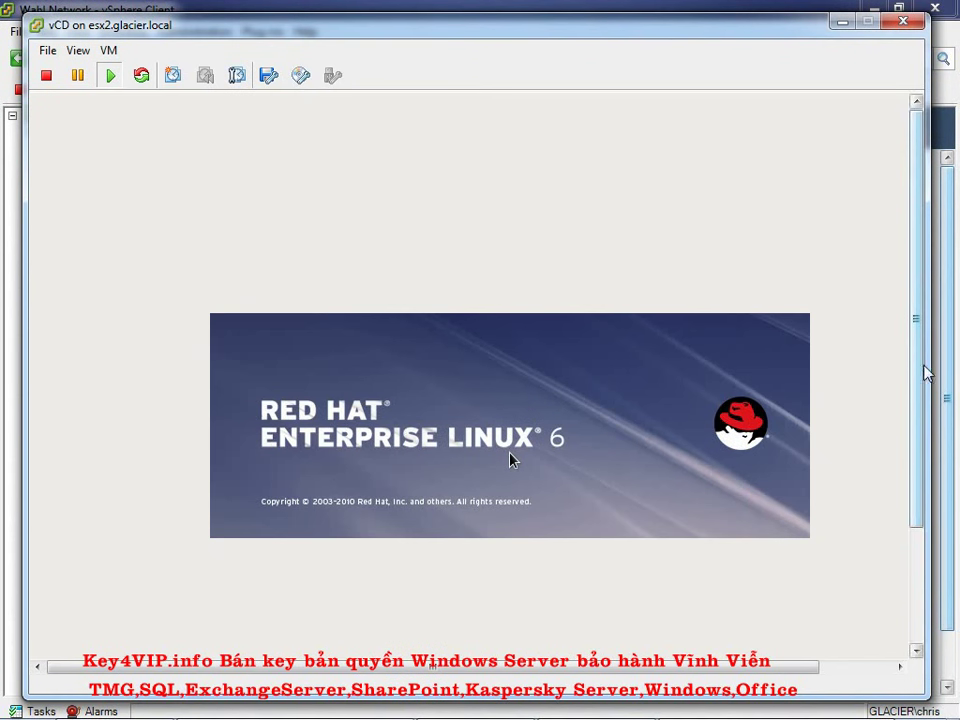
pyautogui.moveTo(917, 379); pyautogui.dragTo(922, 497)
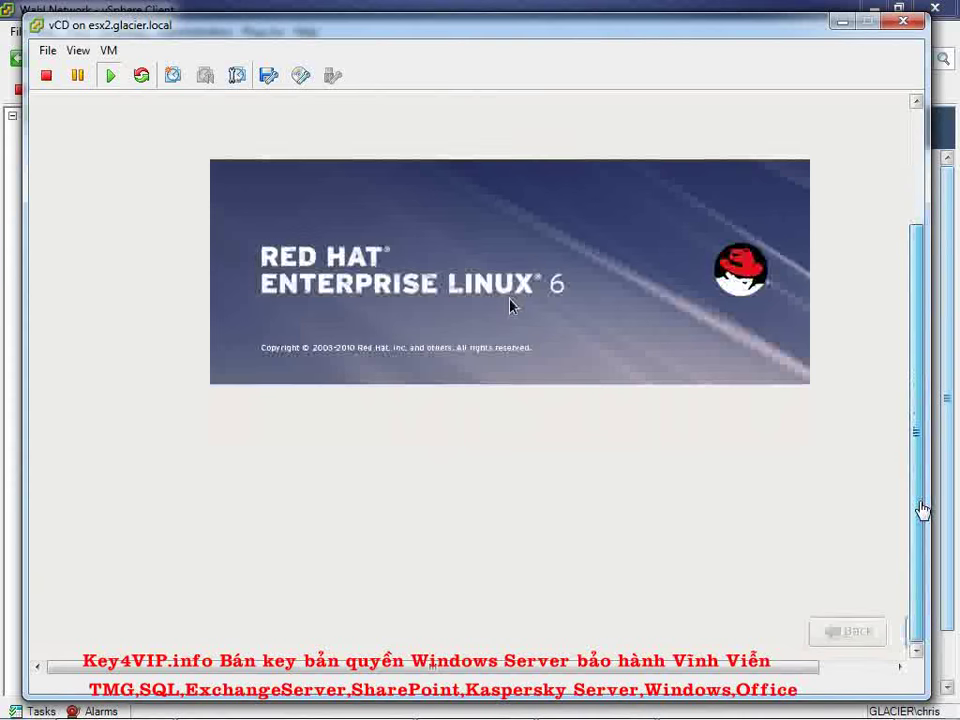
pyautogui.moveTo(806, 670); pyautogui.dragTo(878, 684)
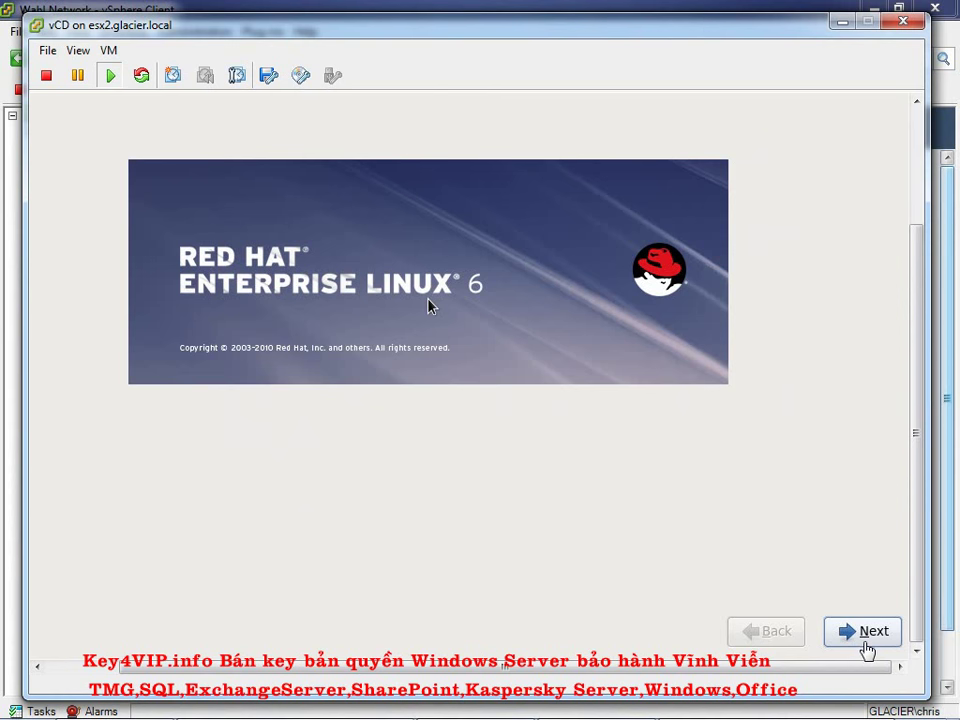
pyautogui.click(864, 645)
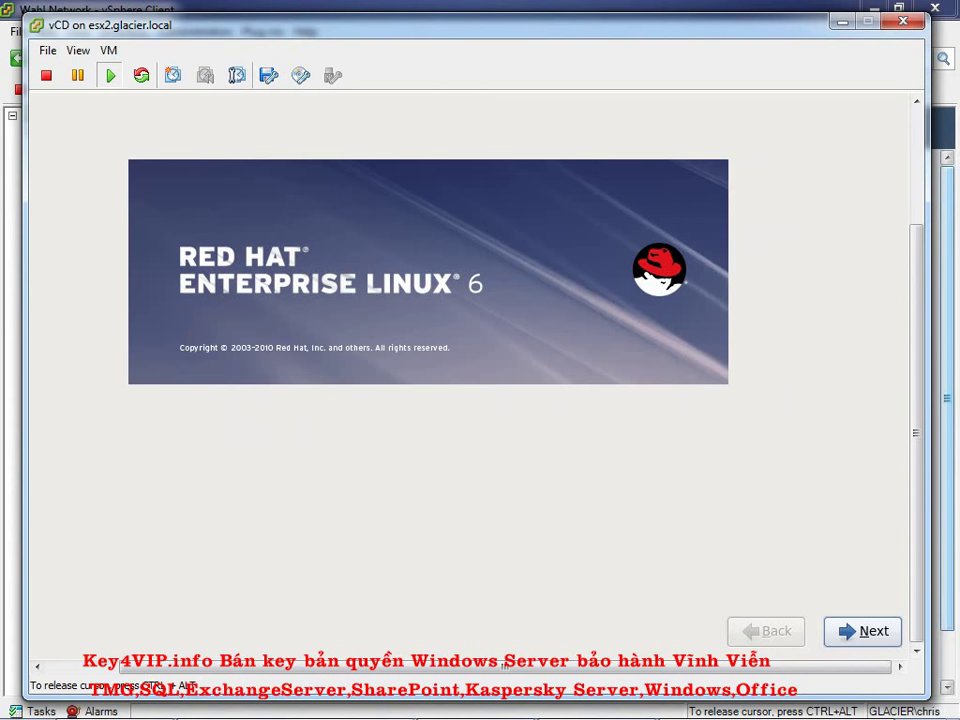
pyautogui.click(874, 629)
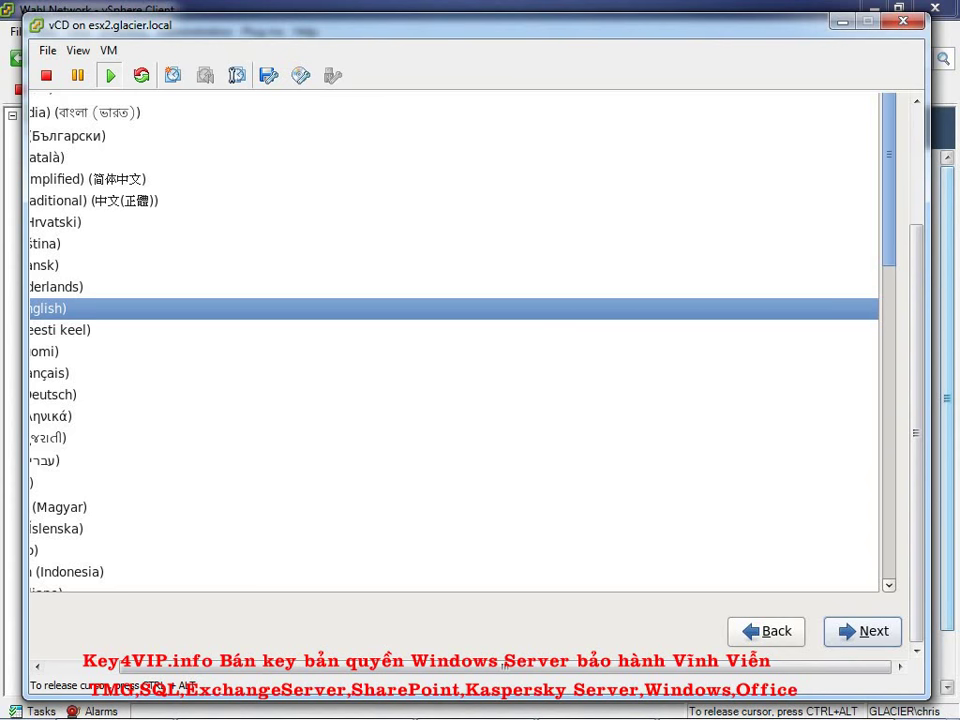
# Step: Accept English as the installation language and the U.S. English keyboard layout
pyautogui.hotkey('ctrl', 'alt')
pyautogui.moveTo(664, 666); pyautogui.dragTo(597, 666)
pyautogui.moveTo(921, 559); pyautogui.dragTo(920, 525)
pyautogui.click(264, 356)
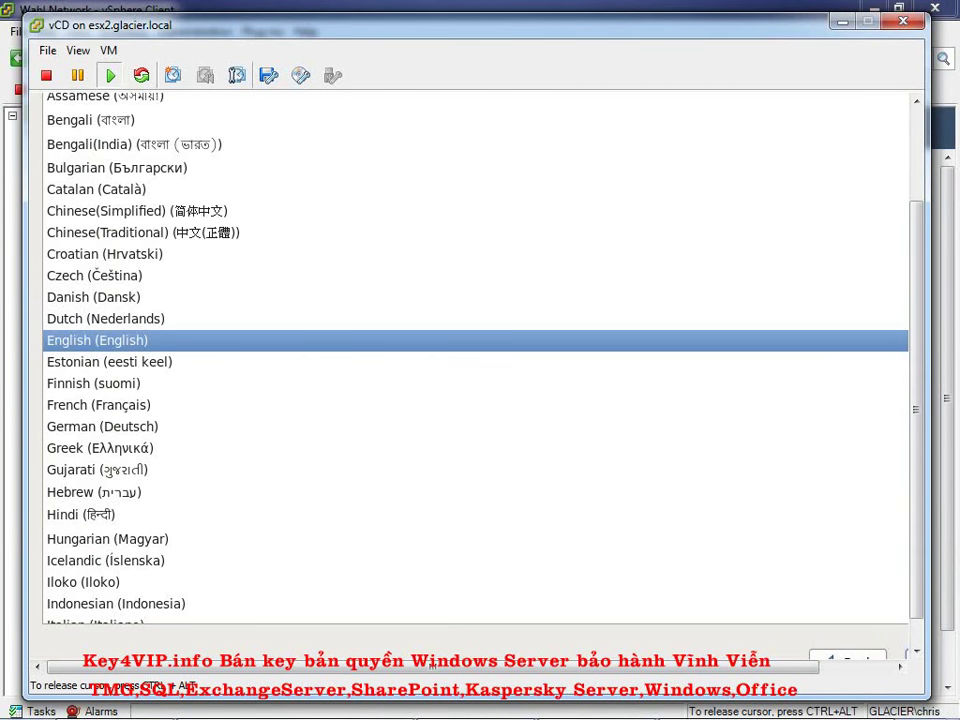
pyautogui.press('u')
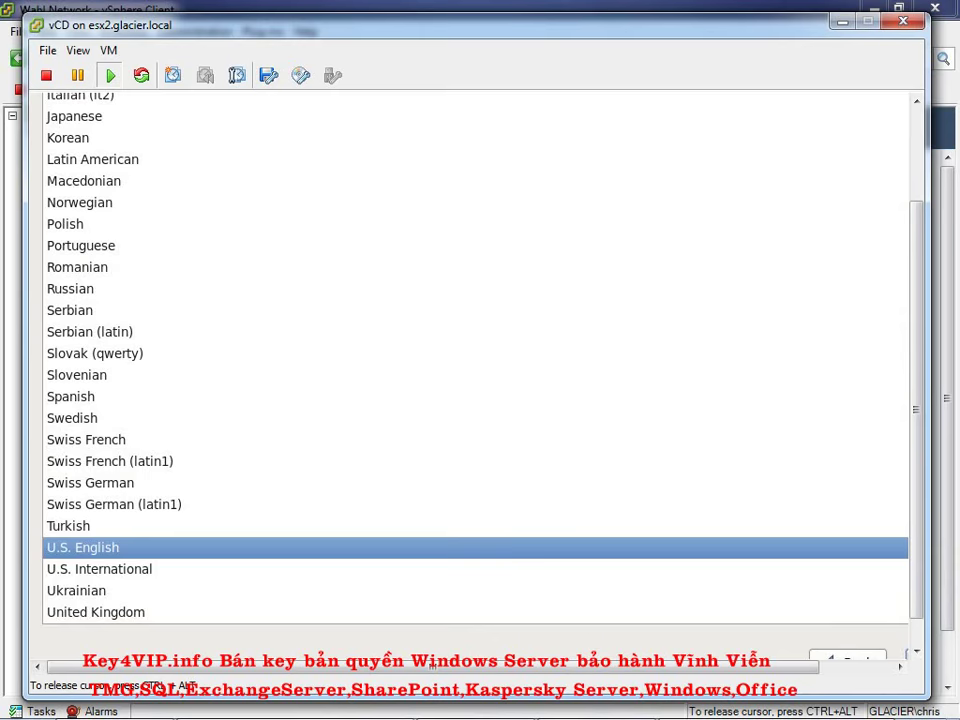
pyautogui.press('Return')
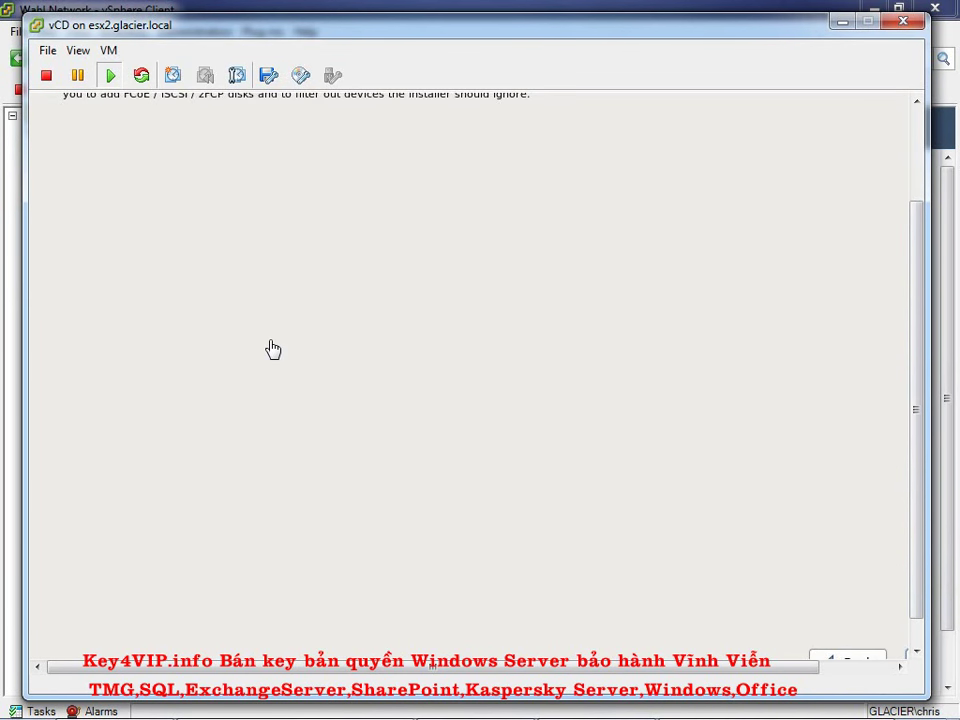
# Step: Keep Basic Storage Devices, discard the virtual disk's data, and enter hostname vcd.glacier.local
pyautogui.moveTo(917, 300); pyautogui.dragTo(915, 204)
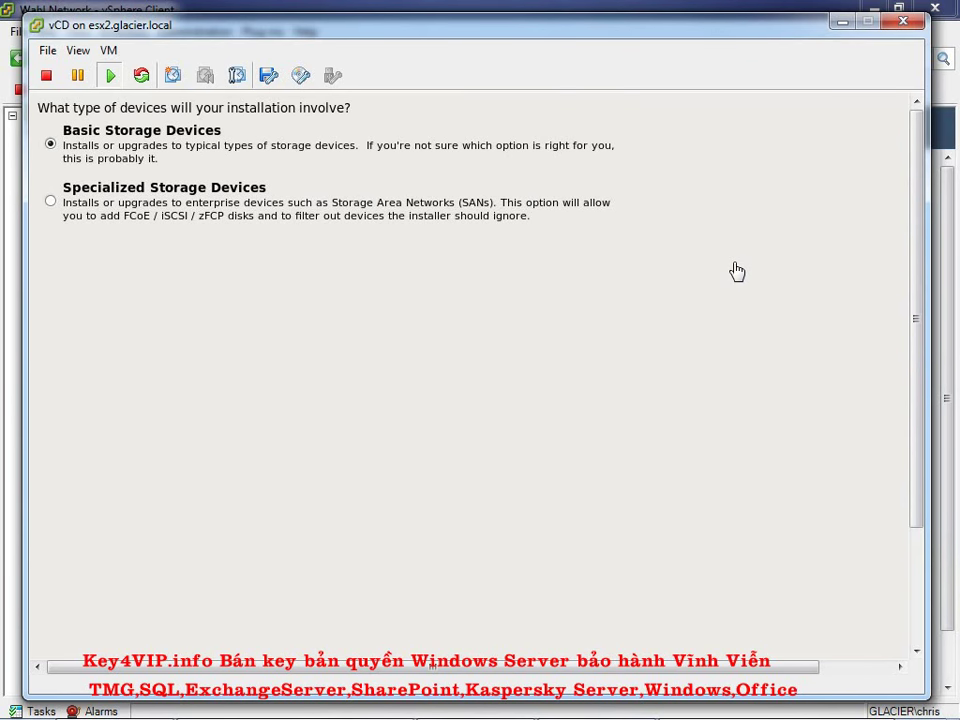
pyautogui.click(707, 279)
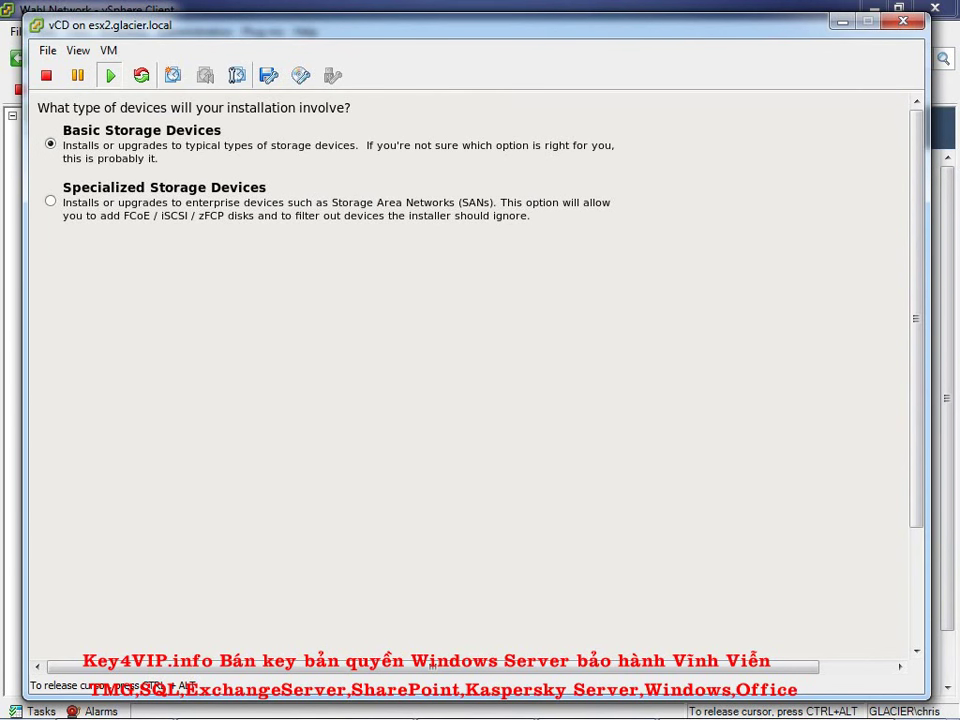
pyautogui.press('Return')
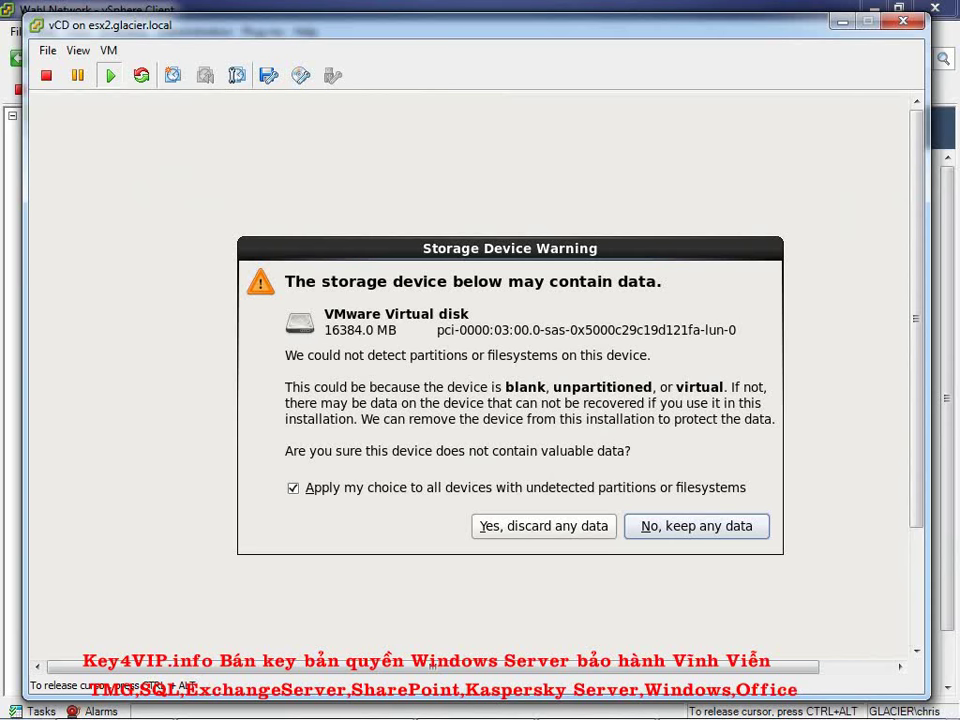
pyautogui.click(507, 530)
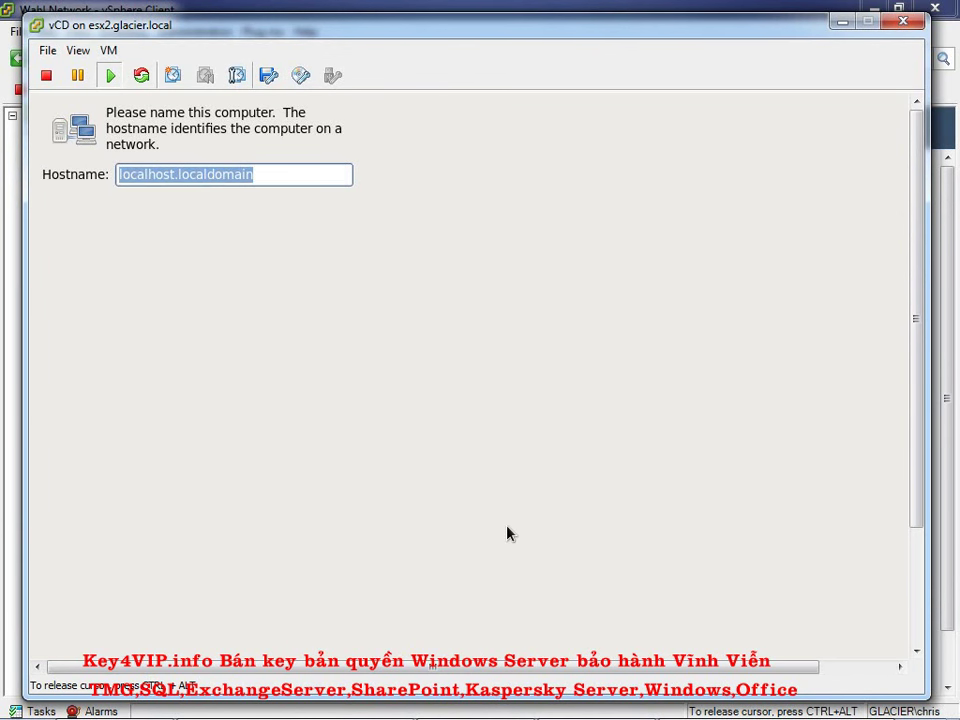
pyautogui.write('vcd')
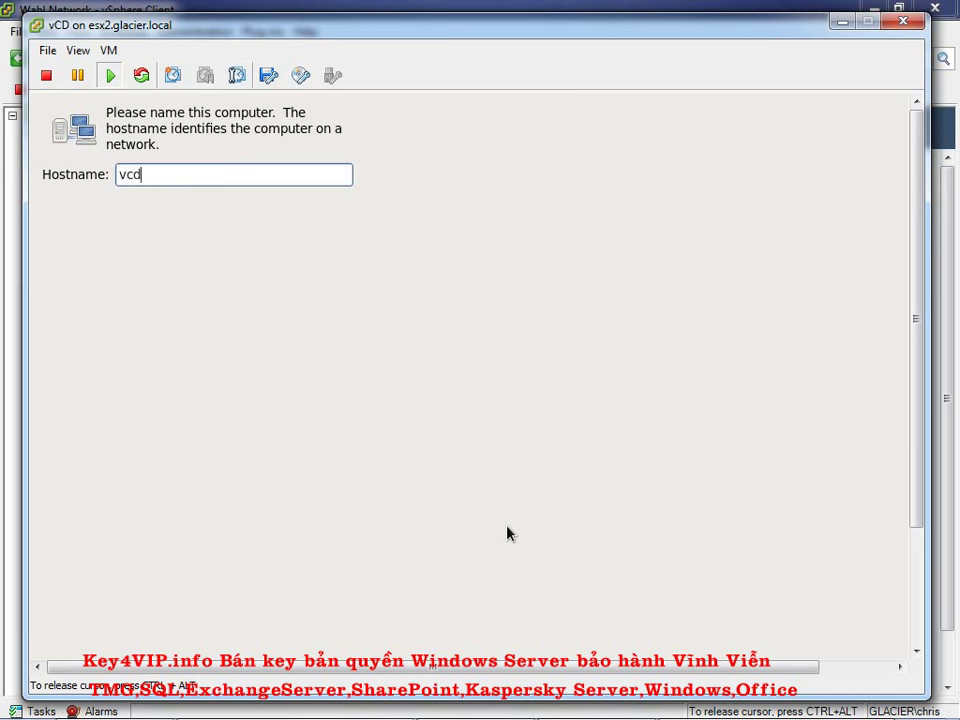
pyautogui.write('.glacier.local')
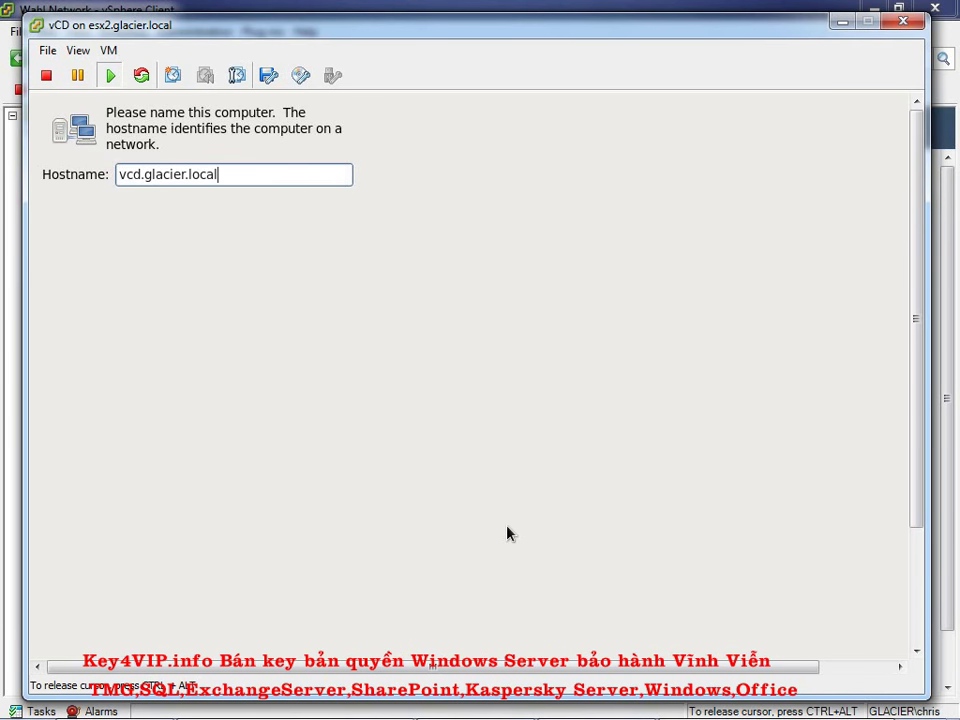
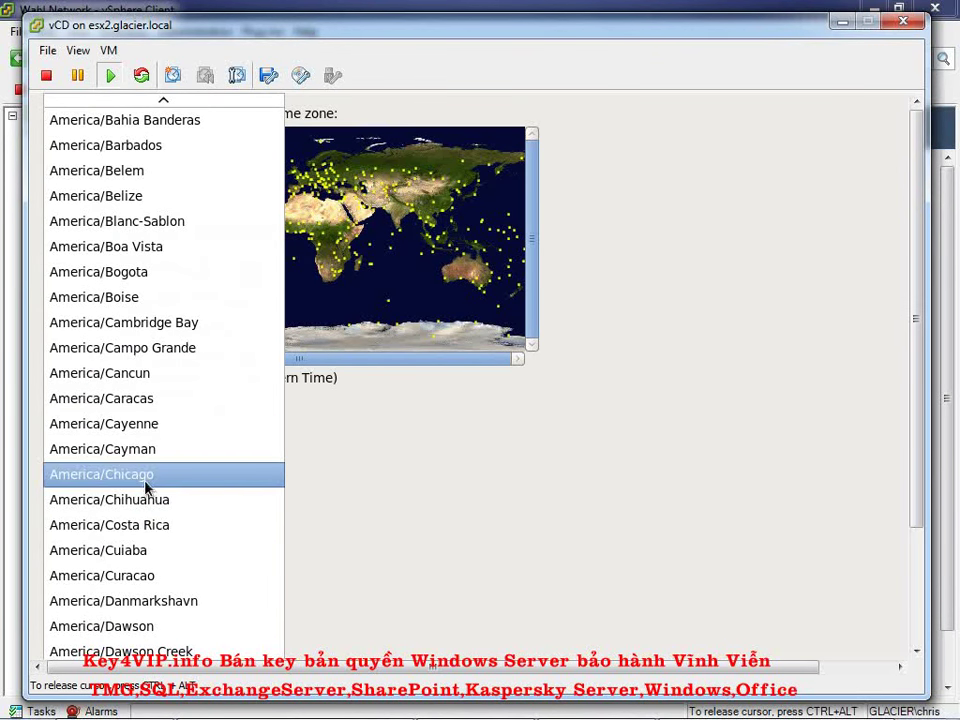
# Step: Choose America/Chicago as the installer time zone and continue to the next page
pyautogui.click(146, 476)
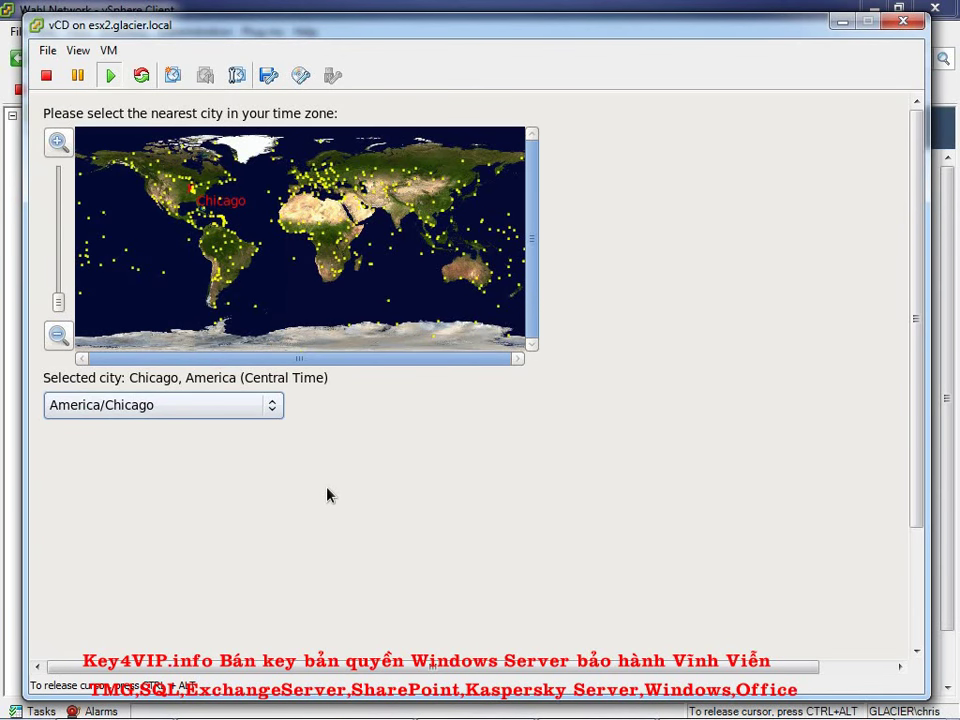
pyautogui.press('Return')
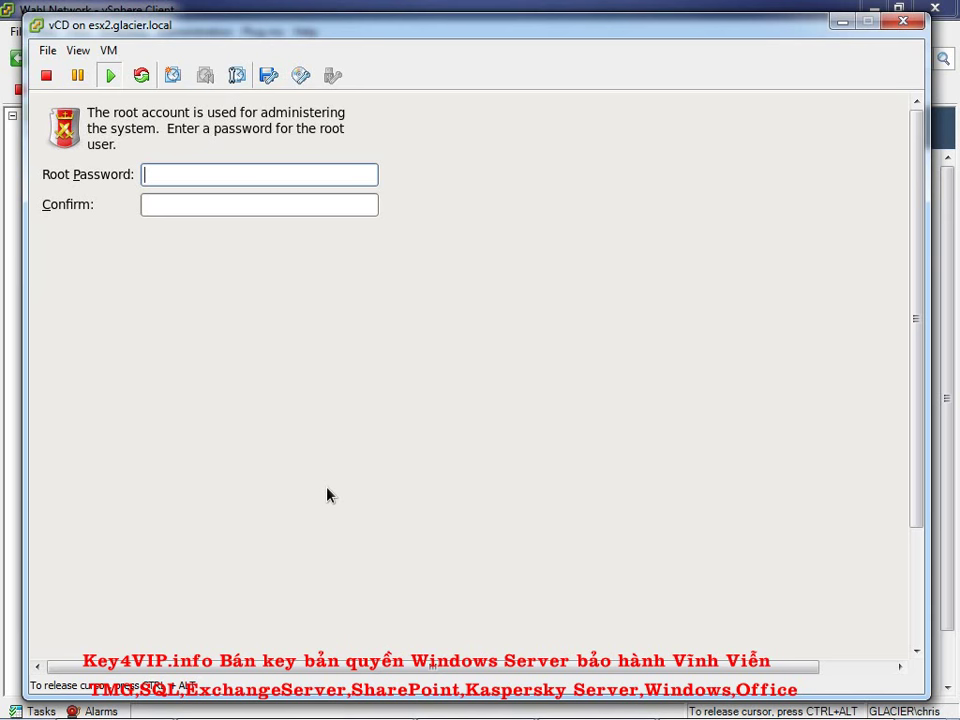
# Step: Enter and confirm the root password, keeping it despite the weak-password warning
pyautogui.write('********')
pyautogui.press('Tab')
pyautogui.write('********')
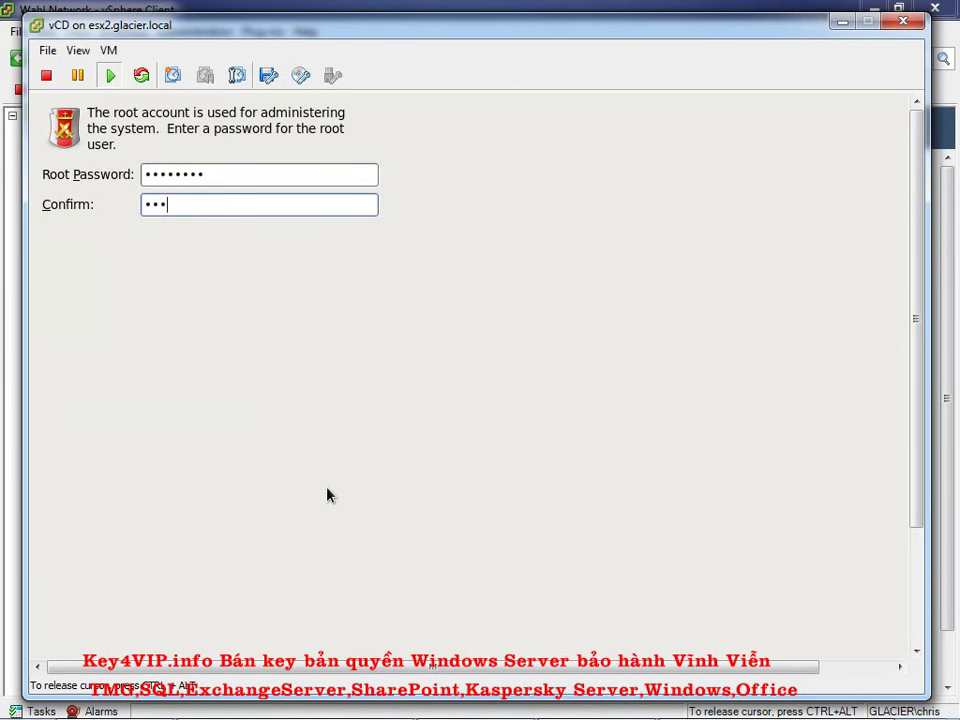
pyautogui.press('Return')
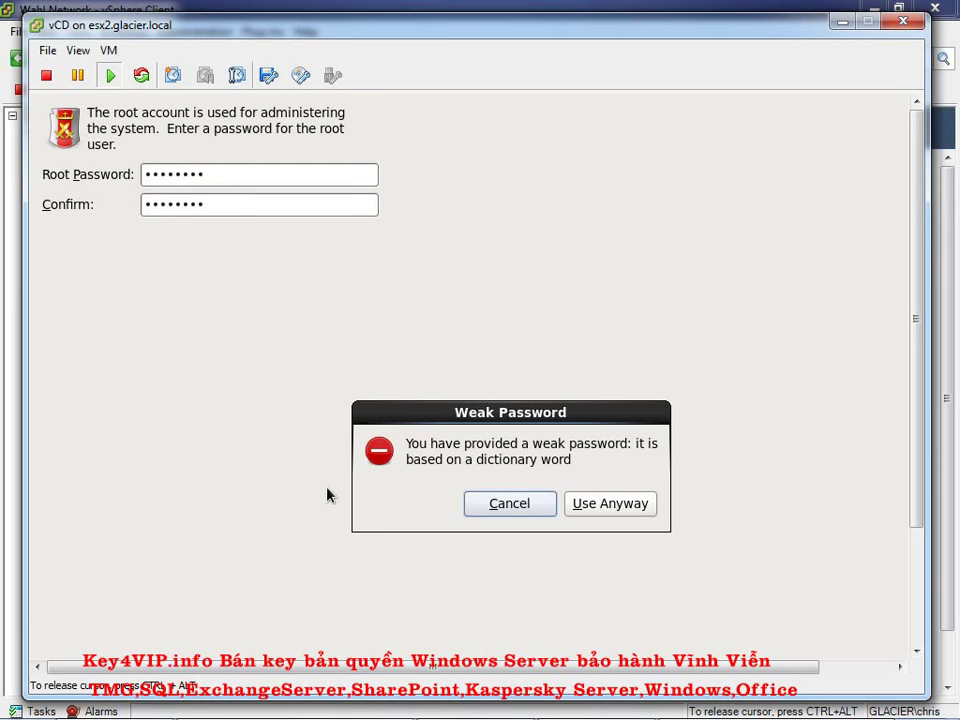
pyautogui.click(631, 505)
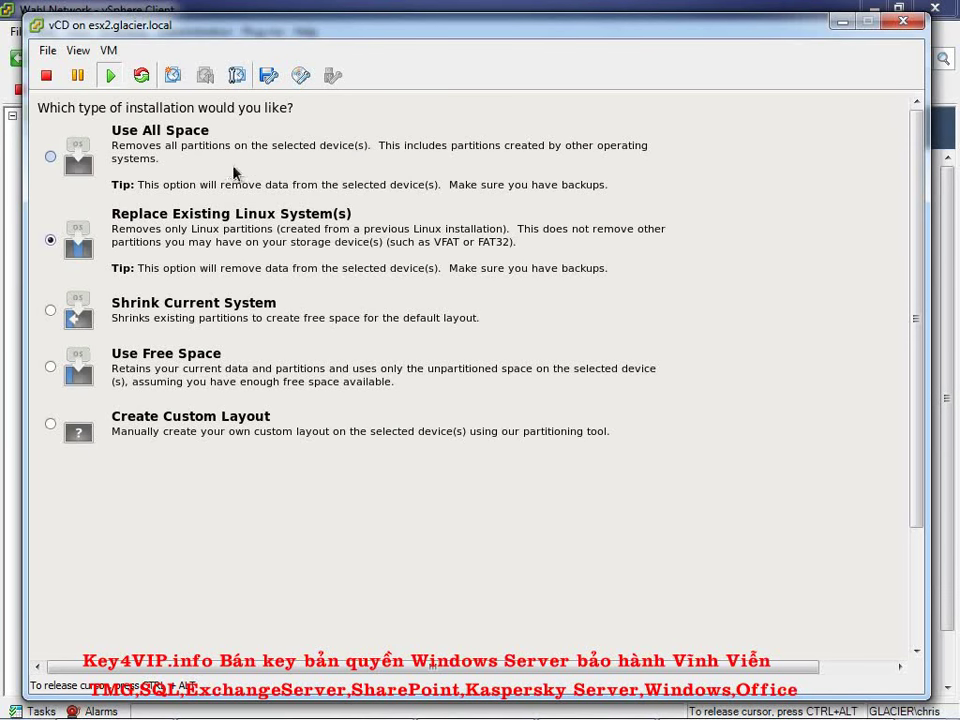
# Step: Partition with Use All Space and write the new layout to disk
pyautogui.click(51, 157)
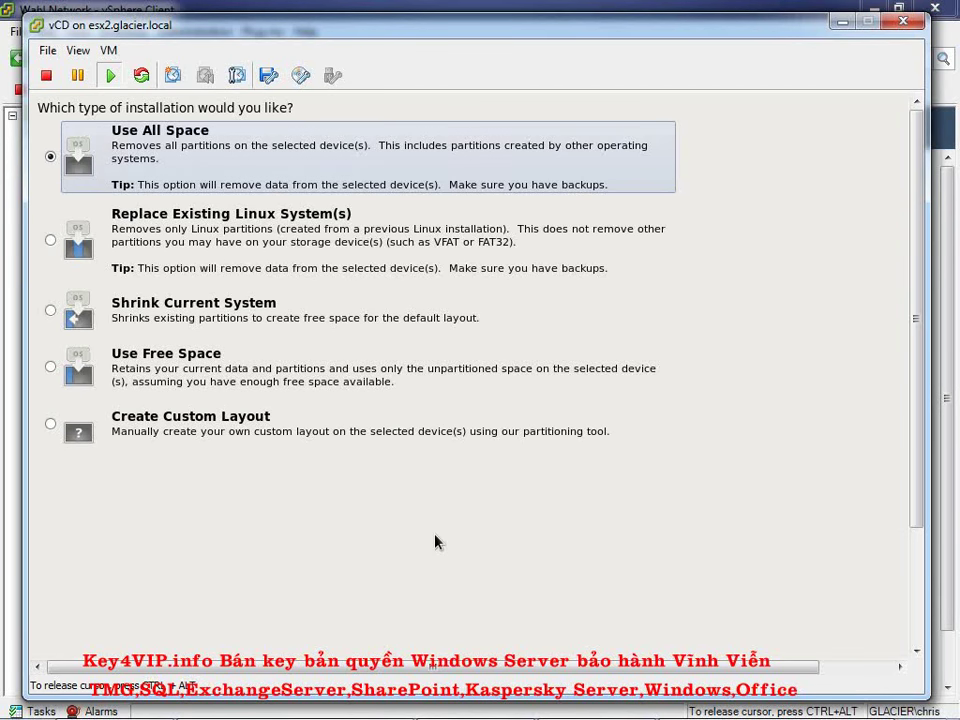
pyautogui.hotkey('alt', 'n')
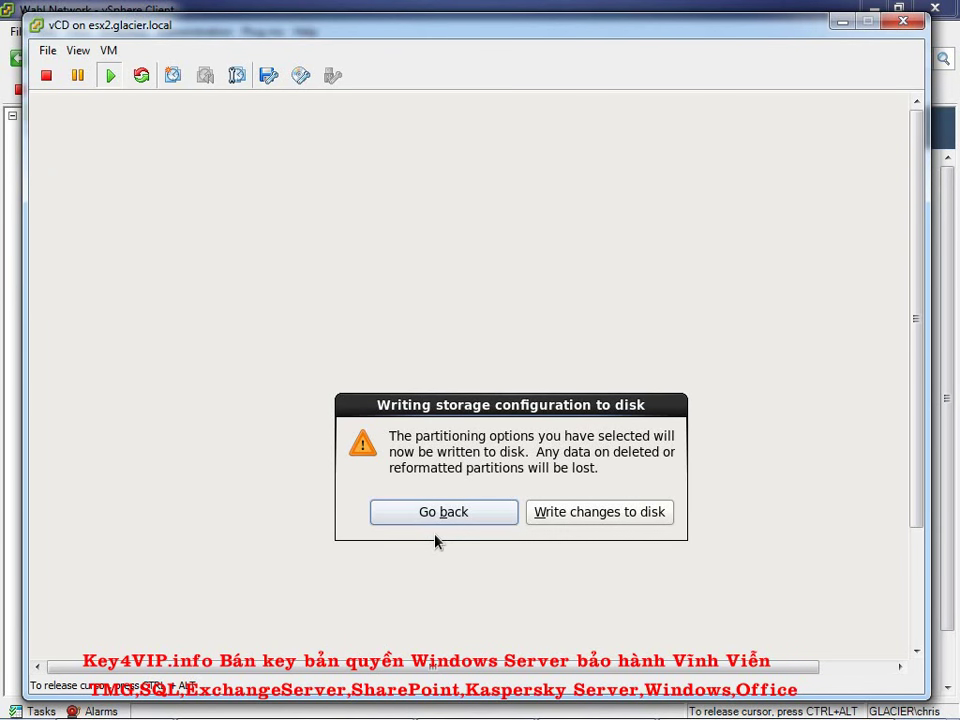
pyautogui.click(592, 512)
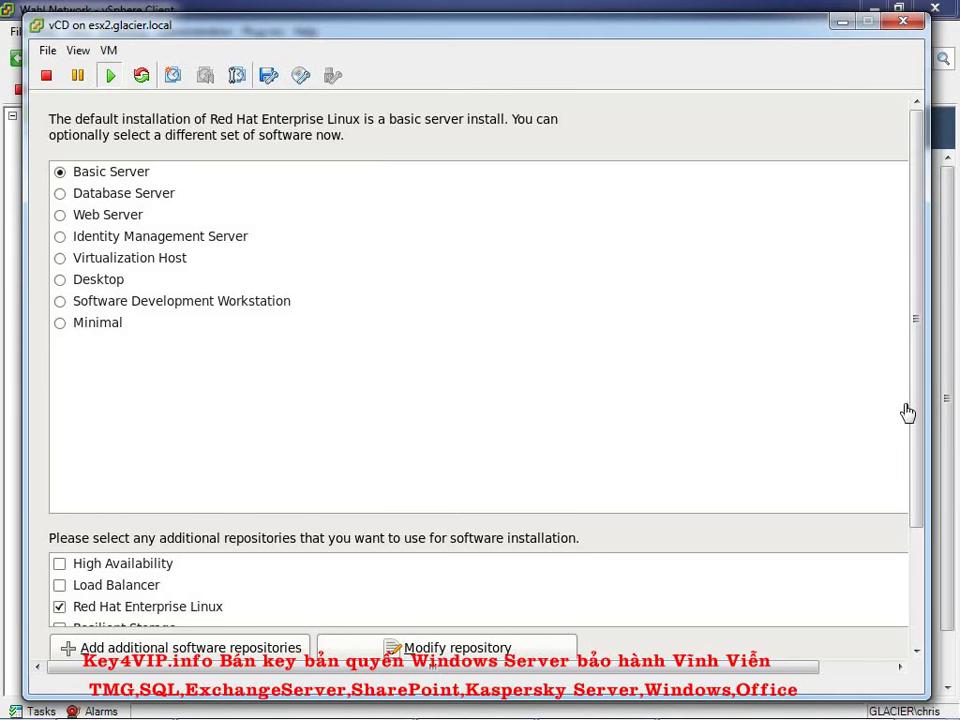
# Step: Begin installing RHEL with the default Basic Server software selection
pyautogui.scroll(-5, 907, 412)
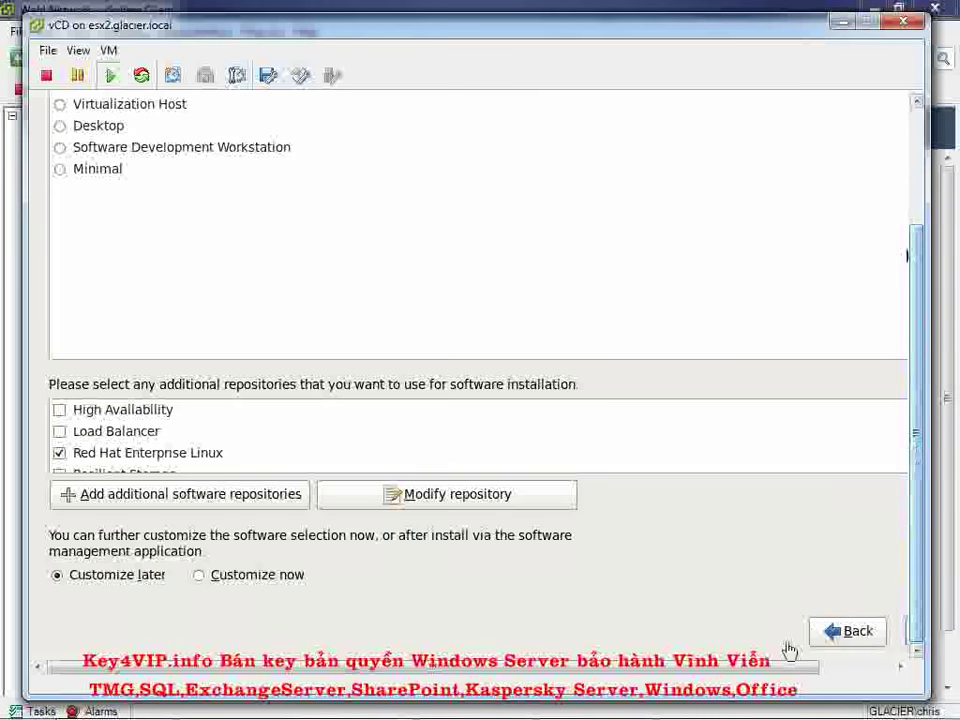
pyautogui.moveTo(806, 666); pyautogui.dragTo(846, 676)
pyautogui.click(826, 257)
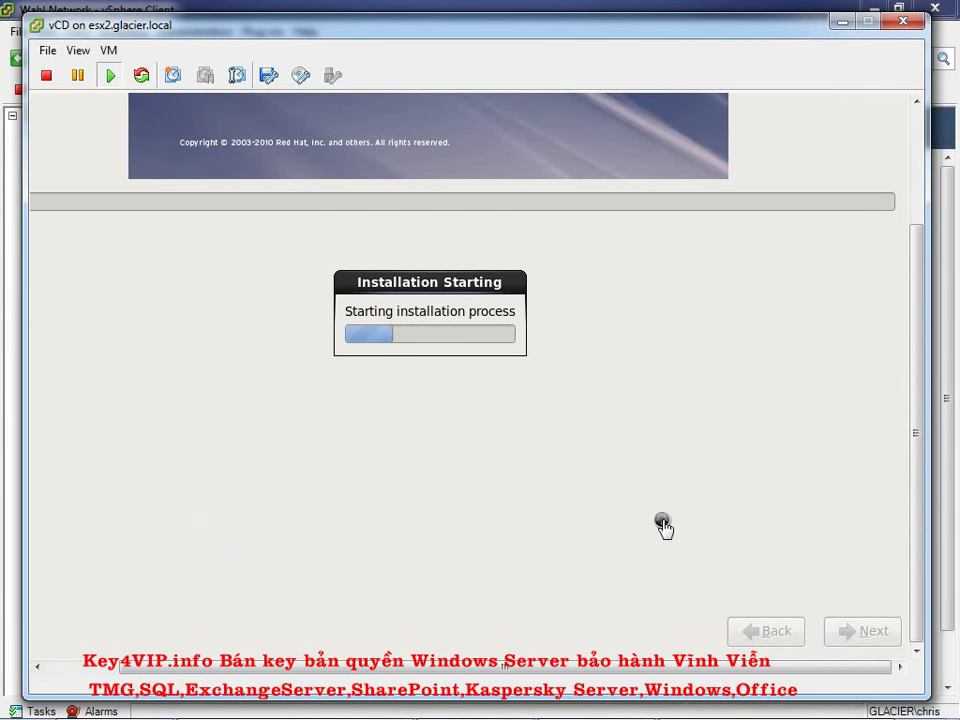
# Step: Give the VM console mouse focus while the 624 packages install
pyautogui.moveTo(632, 681); pyautogui.dragTo(551, 677)
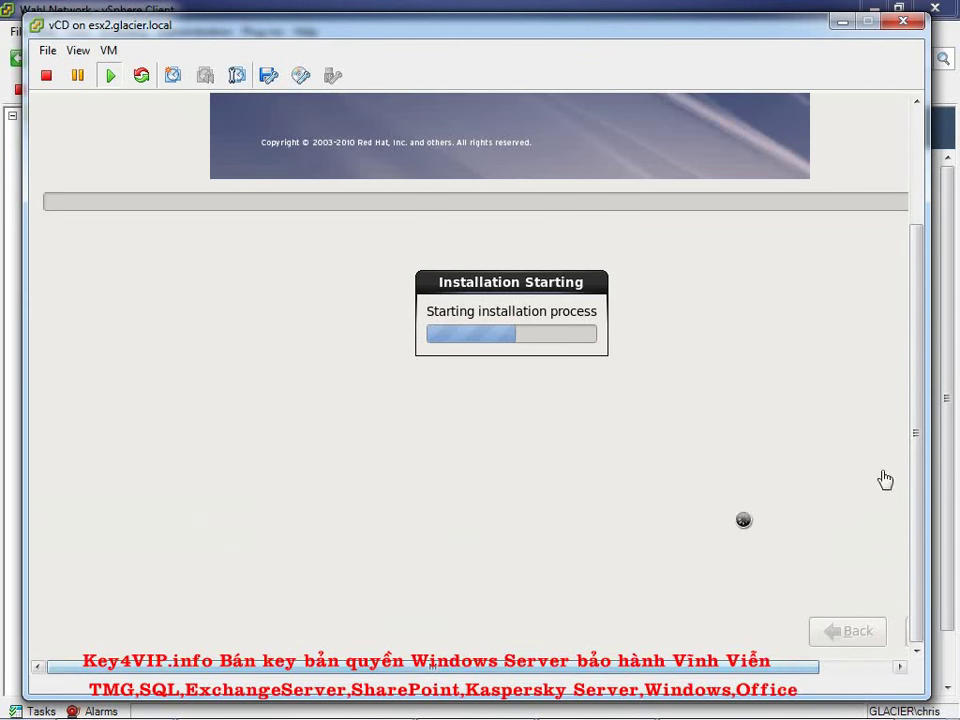
pyautogui.moveTo(924, 467); pyautogui.dragTo(925, 410)
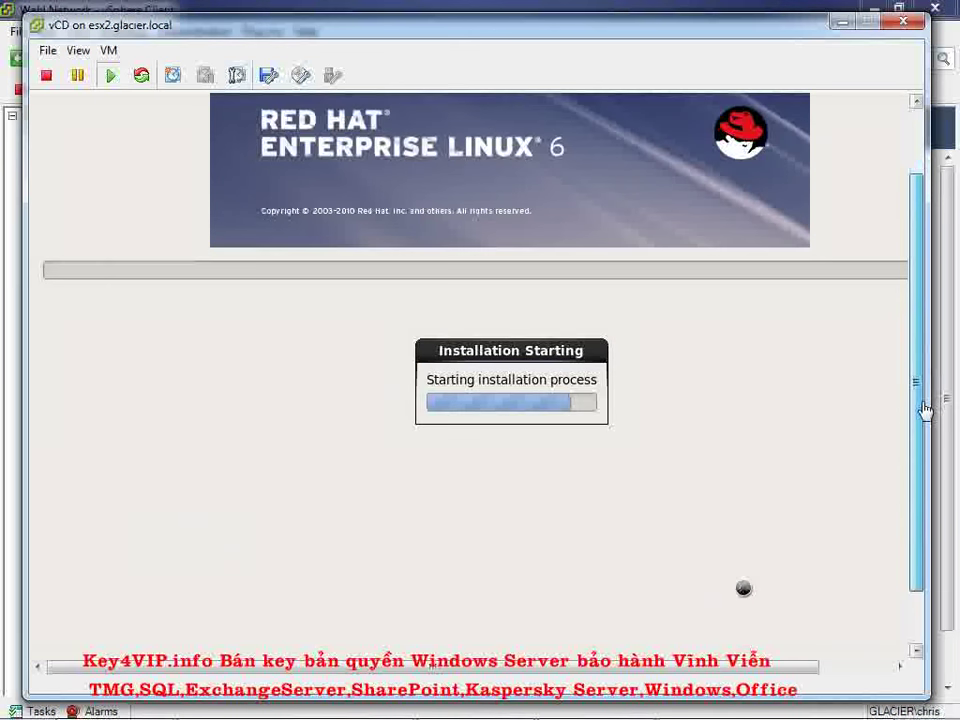
pyautogui.click(528, 462)
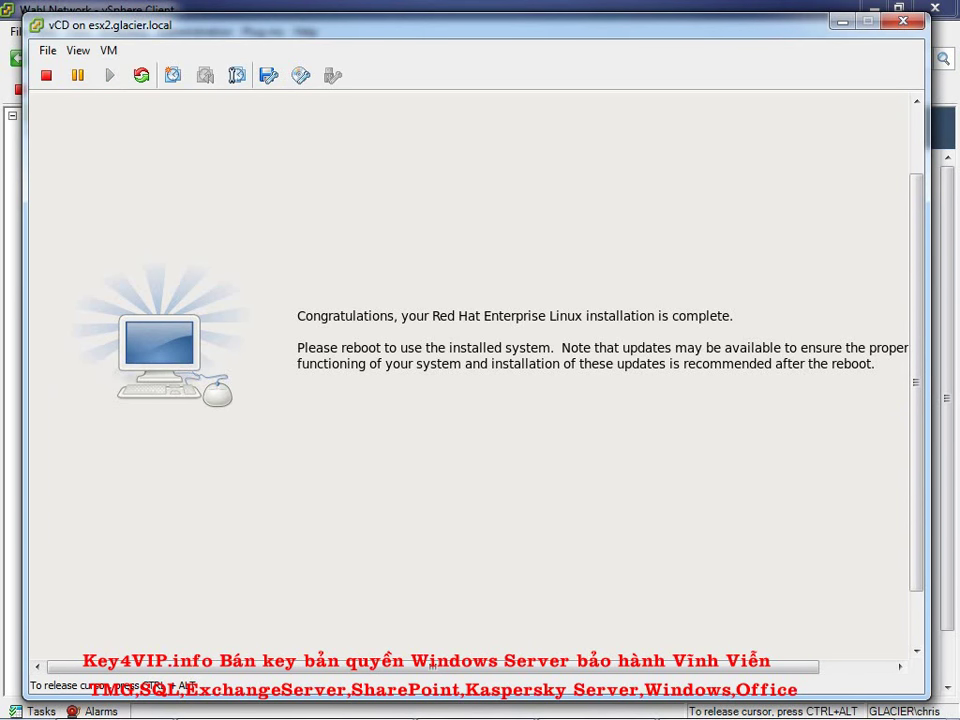
# Step: Change CD/DVD drive 1 to a Client Device in Passthrough IDE mode in VM settings
pyautogui.hotkey('ctrl', 'alt')
pyautogui.moveTo(916, 385); pyautogui.dragTo(916, 445)
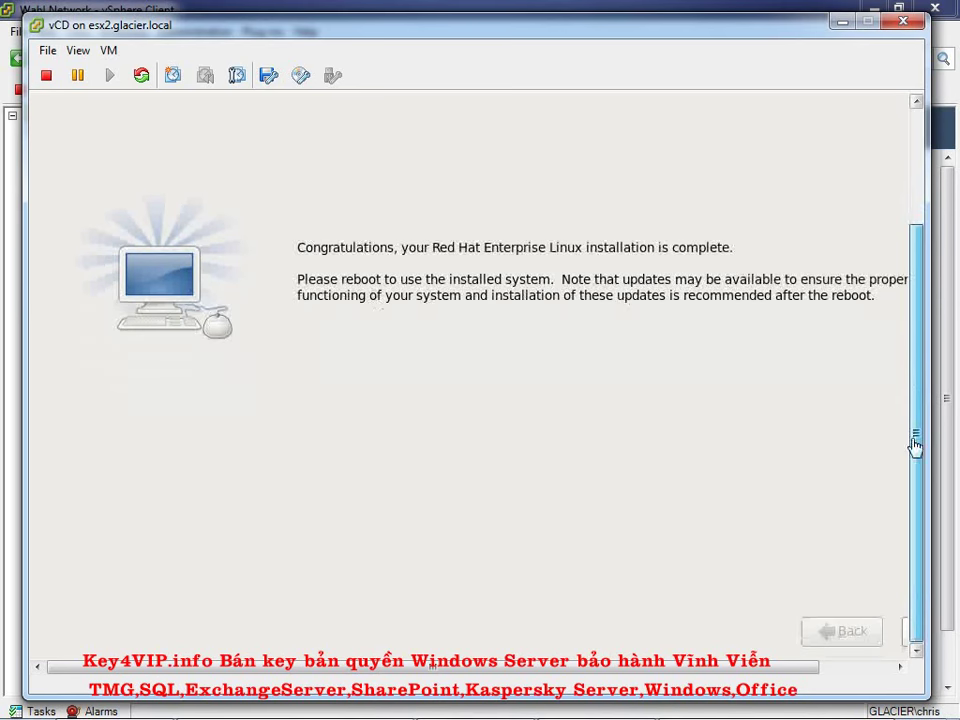
pyautogui.moveTo(762, 668); pyautogui.dragTo(849, 668)
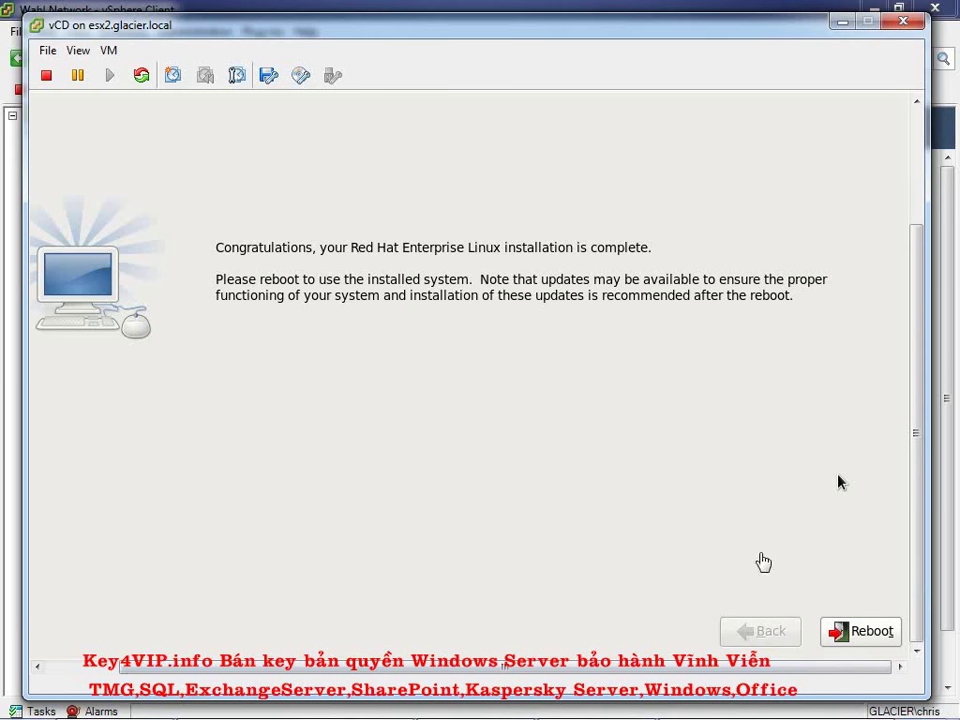
pyautogui.click(110, 52)
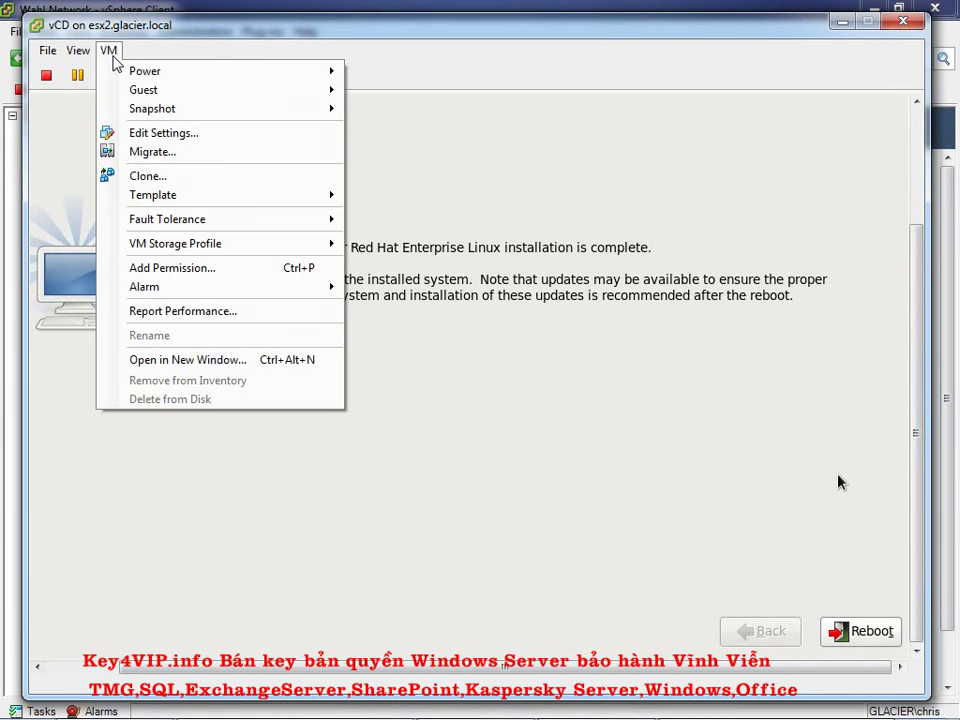
pyautogui.click(157, 138)
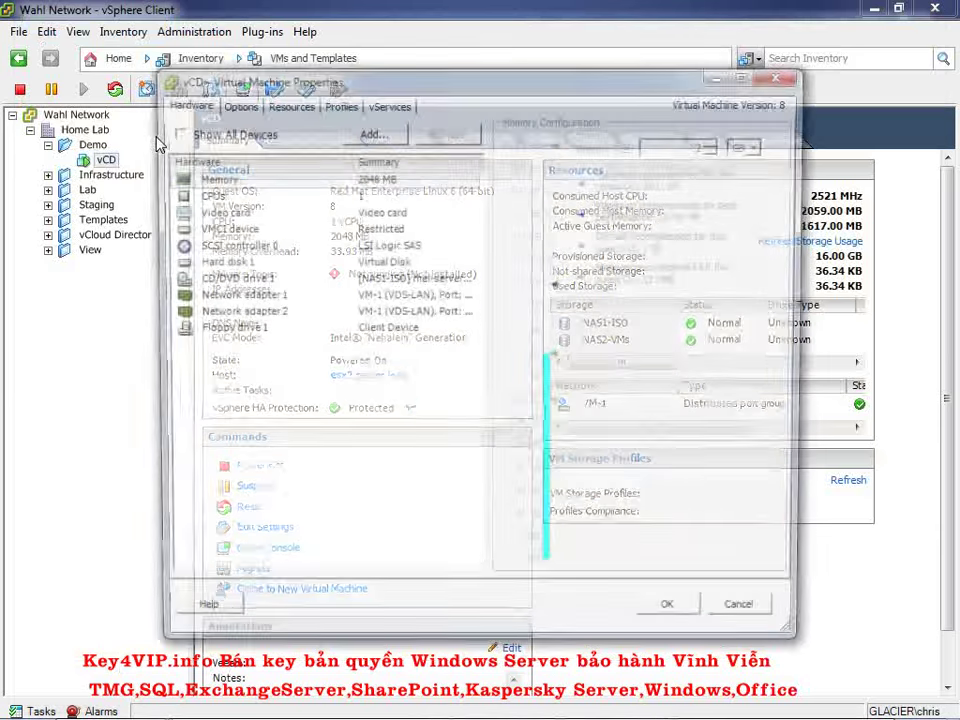
pyautogui.click(250, 281)
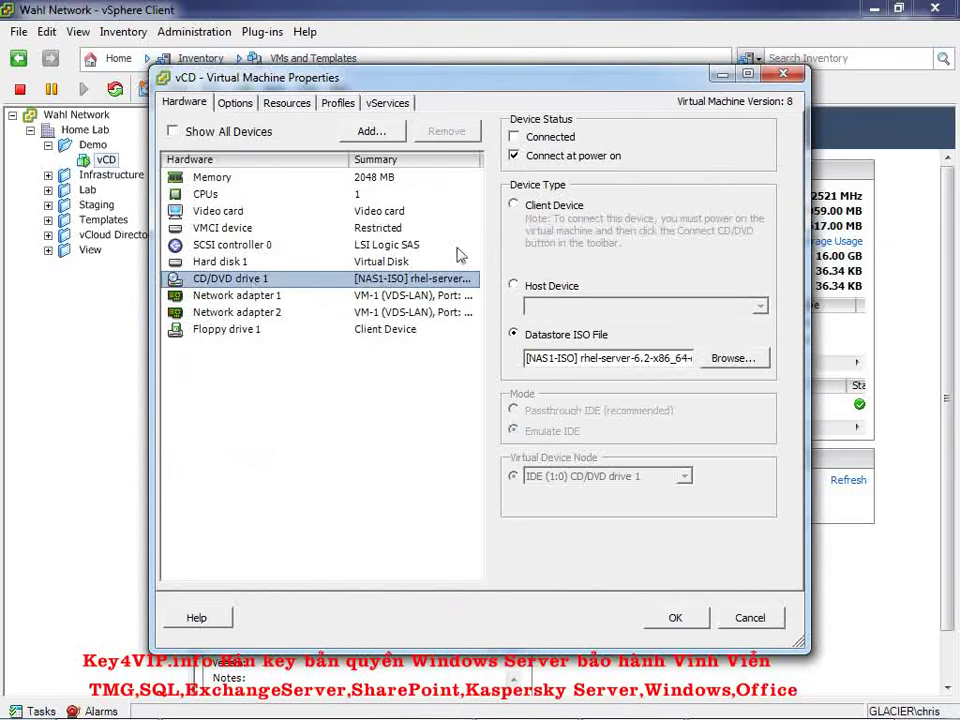
pyautogui.click(514, 156)
pyautogui.click(514, 205)
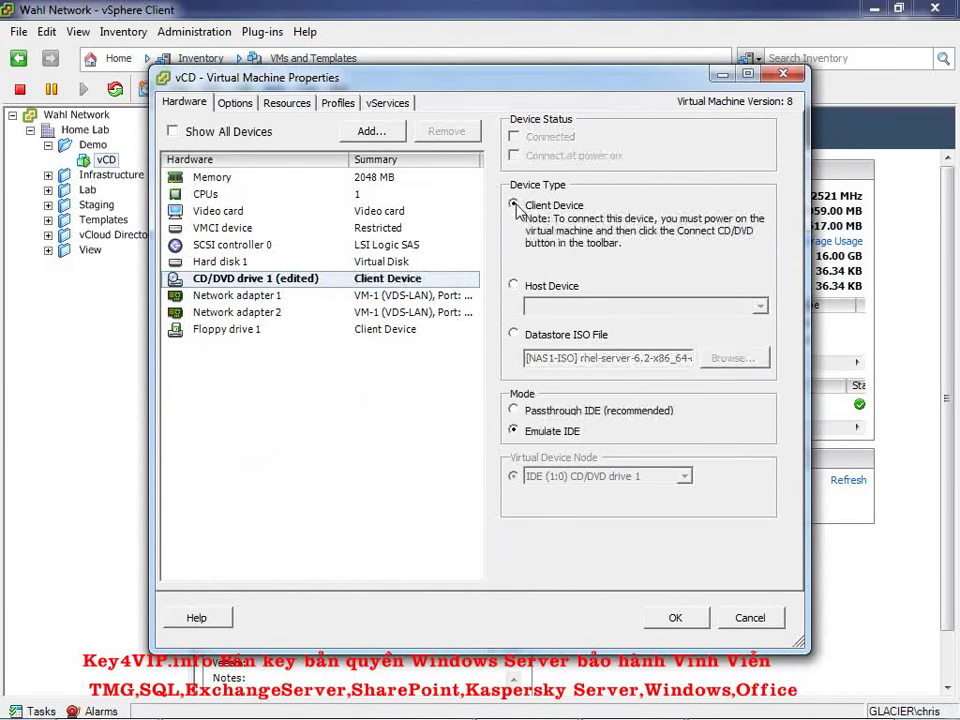
pyautogui.click(514, 411)
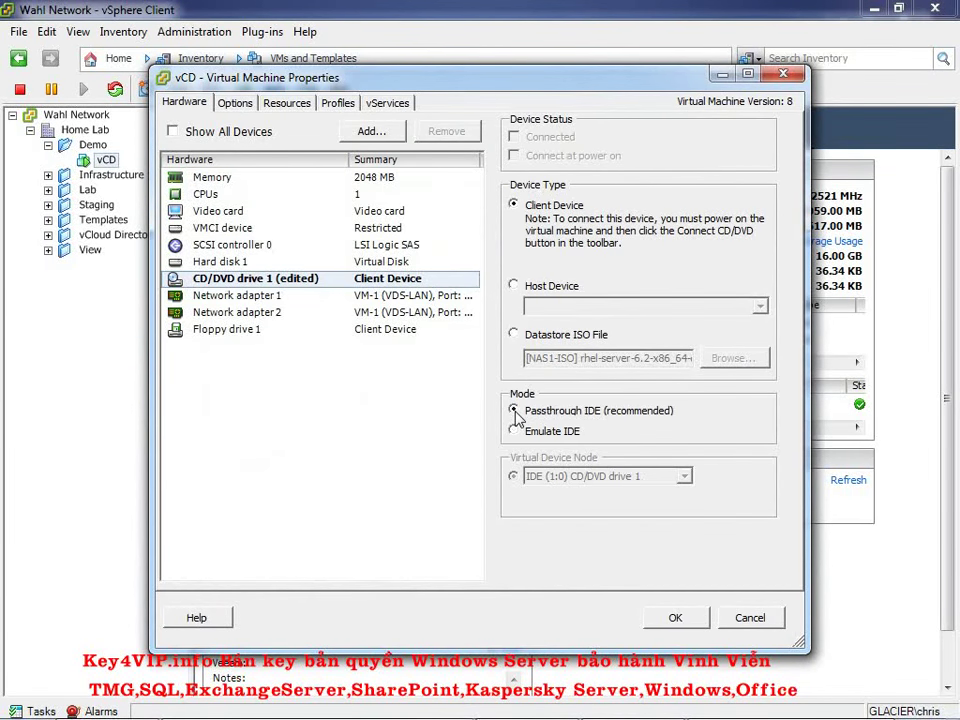
pyautogui.click(671, 621)
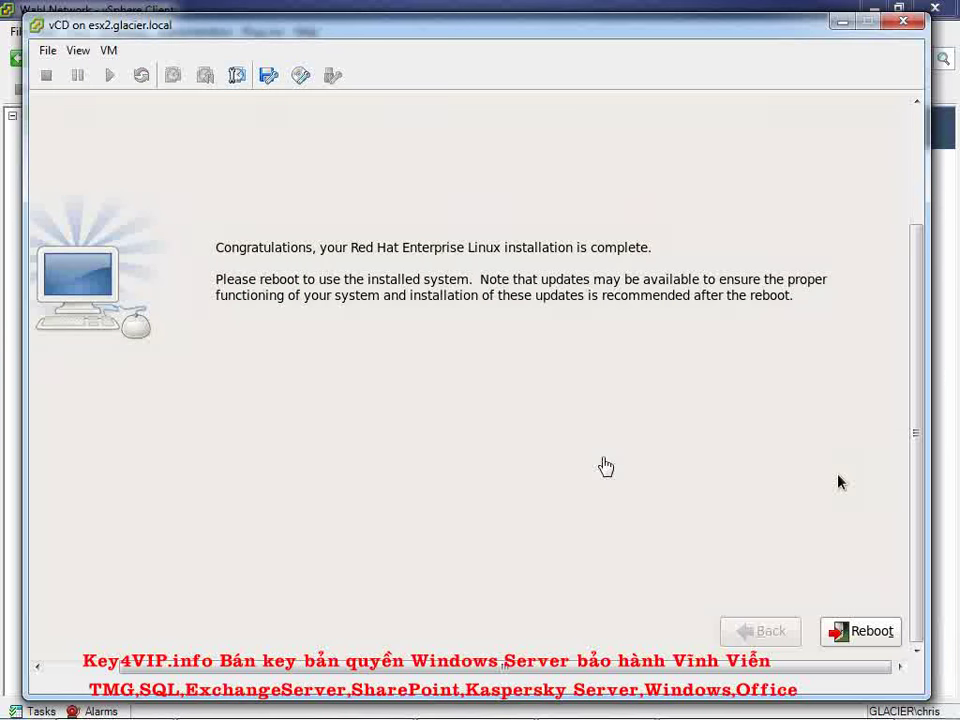
# Step: Reboot into RHEL 6.2 and log in as root with the root password
pyautogui.click(668, 465)
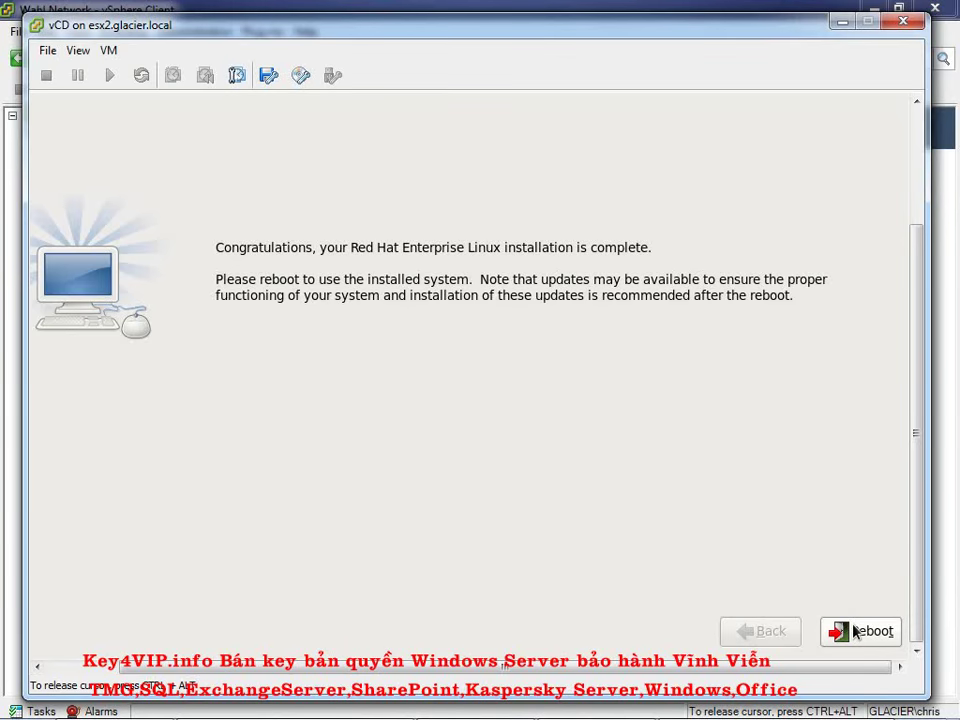
pyautogui.click(860, 631)
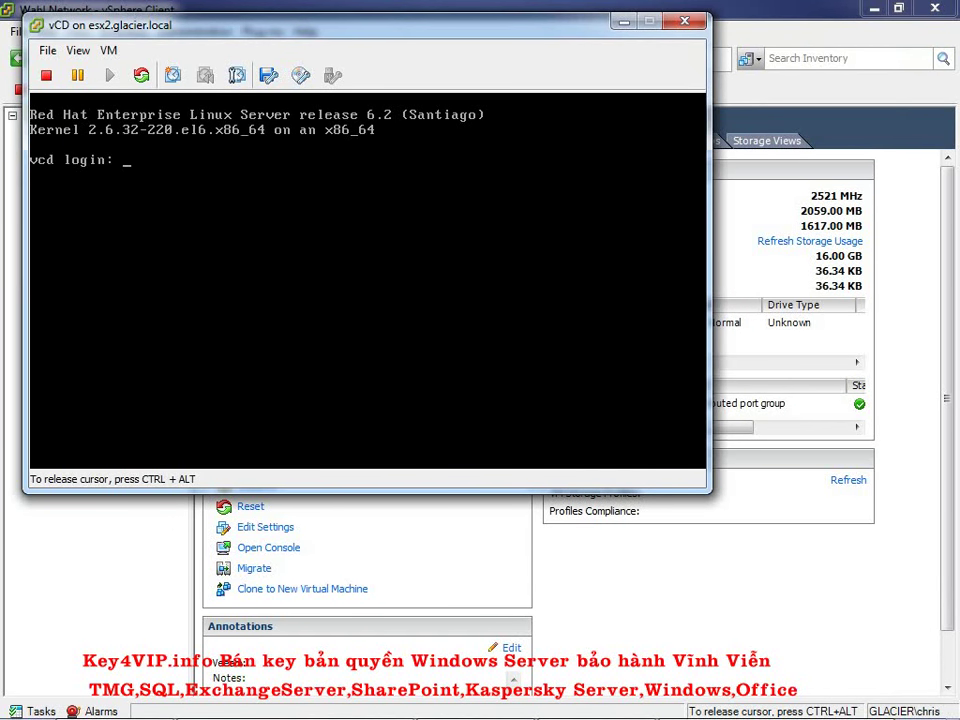
pyautogui.write('root')
pyautogui.press('Return')
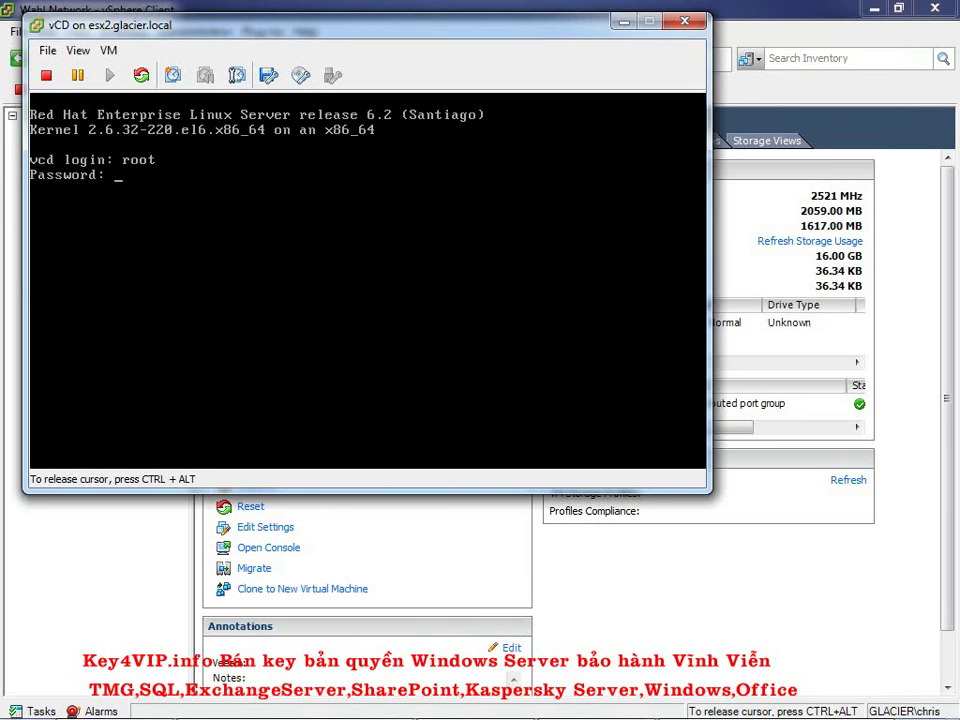
pyautogui.press('Return')
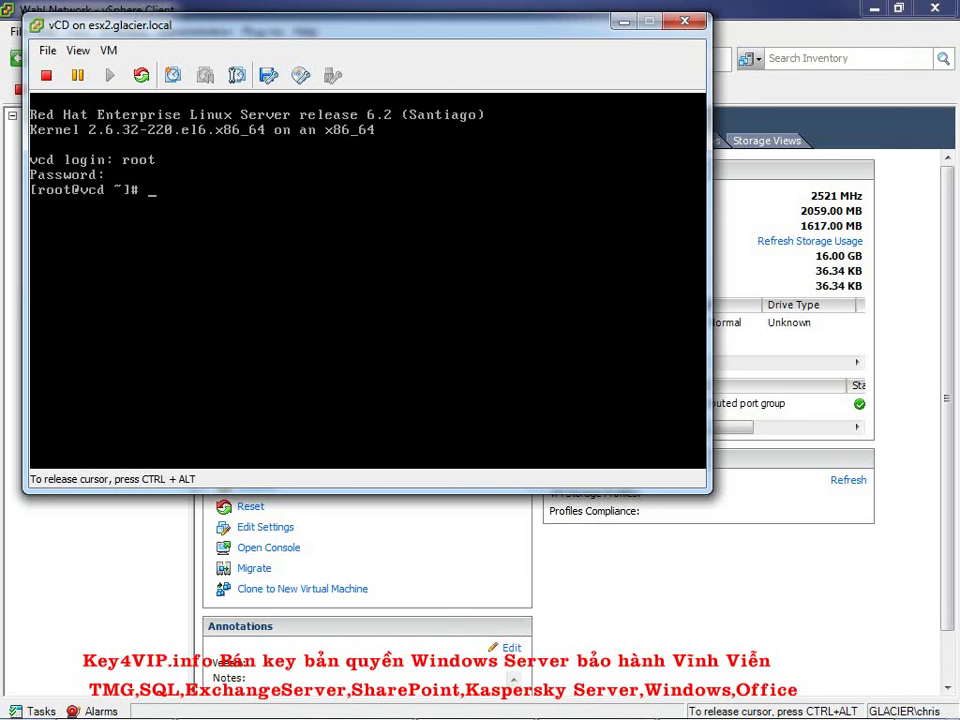
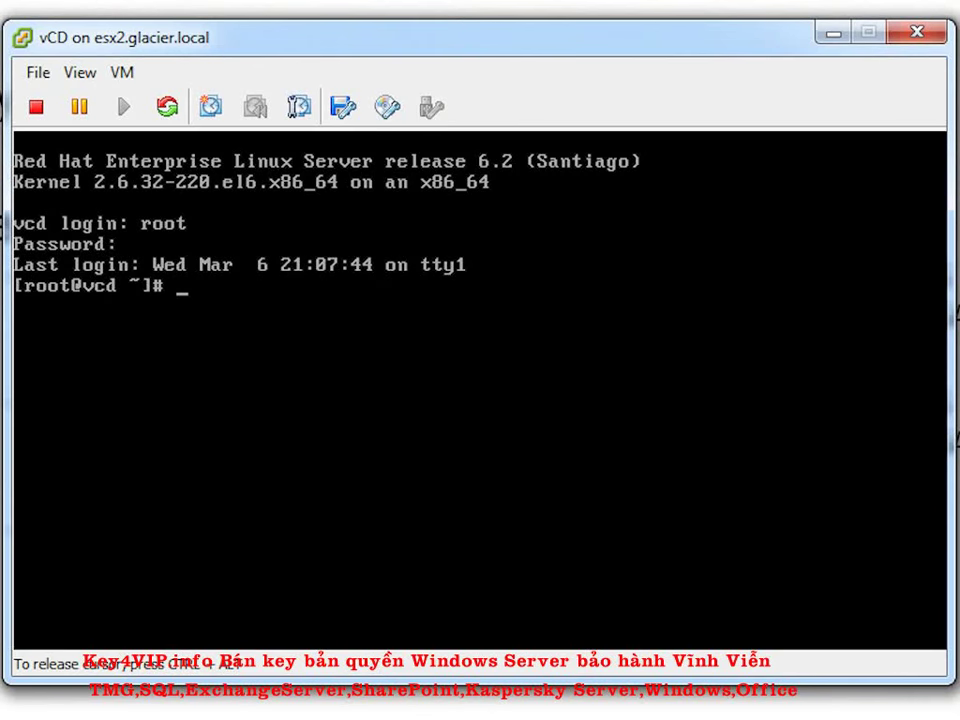
# Step: Create a prep folder at the filesystem root and move into it
pyautogui.write('cd /')
pyautogui.press('Return')
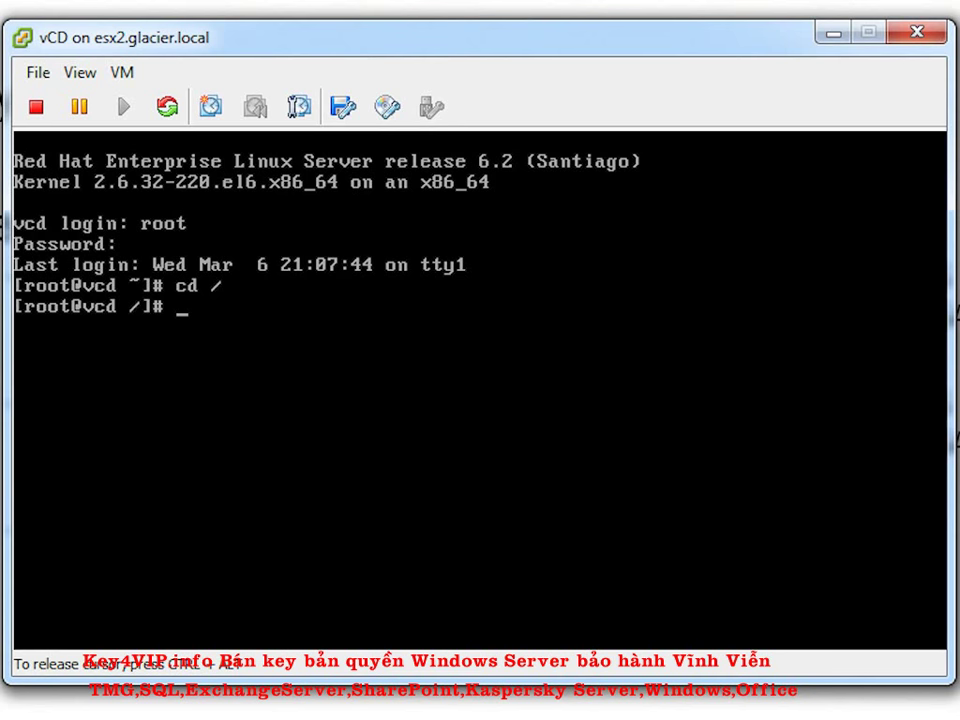
pyautogui.write('mkdir prep')
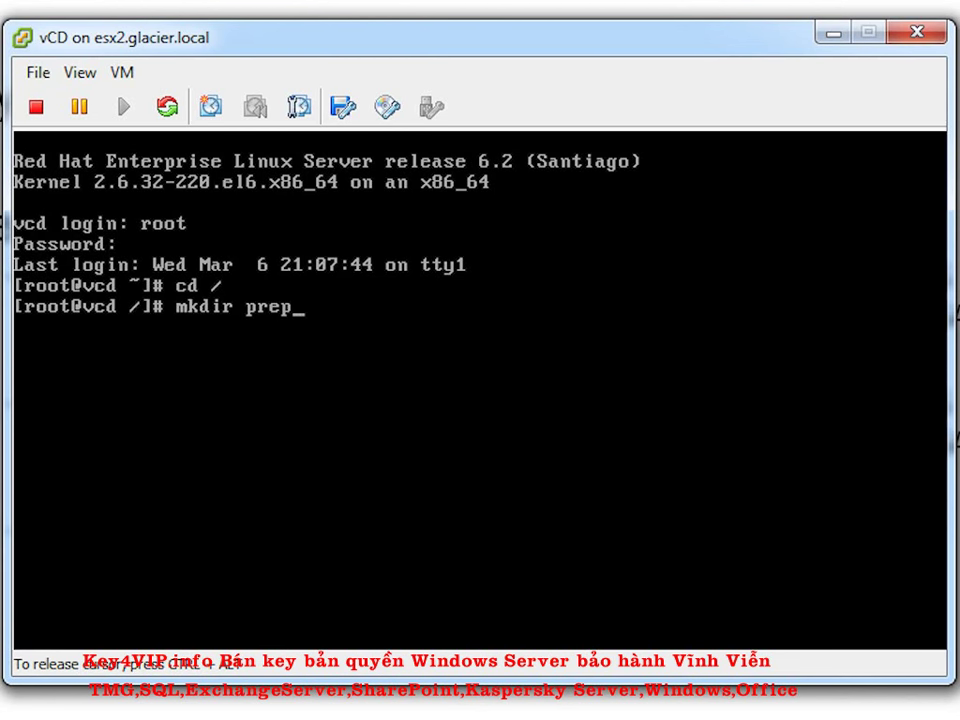
pyautogui.press('Return')
pyautogui.write('cd prep')
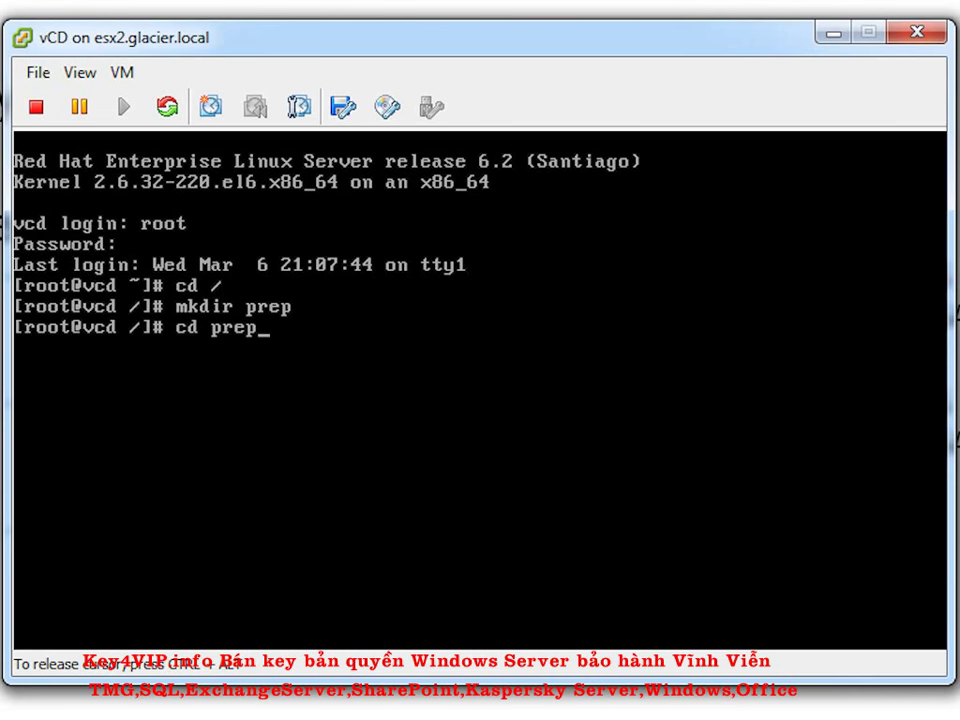
pyautogui.press('Return')
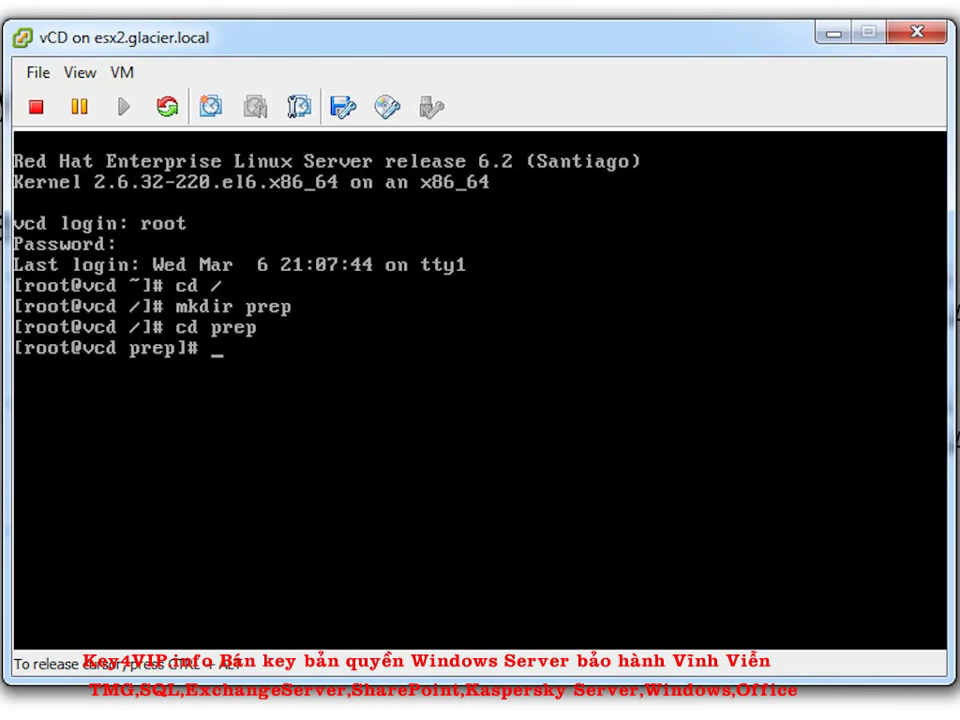
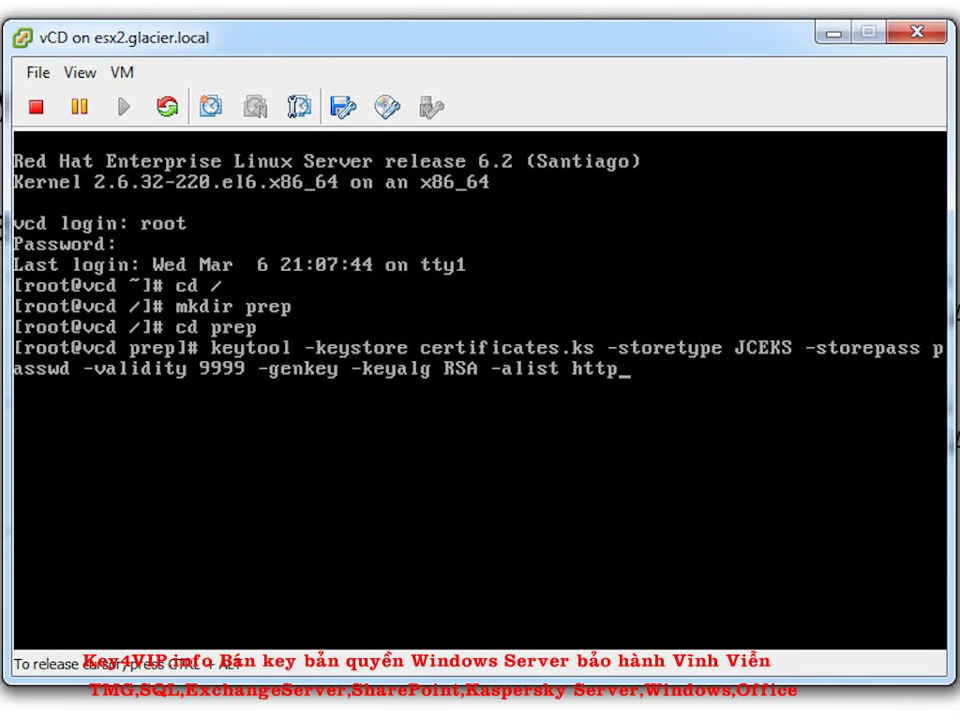
# Step: Run keytool to generate RSA key 'http' in JCEKS keystore certificates.ks, correcting -alist to -alias
pyautogui.press('Return')
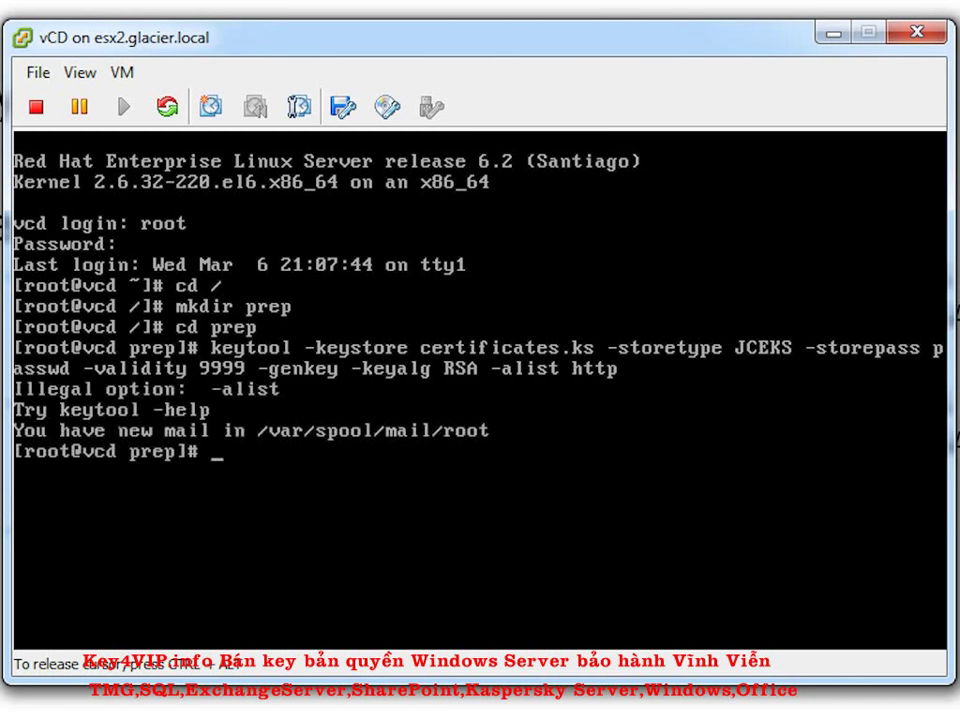
pyautogui.press('Up')
pyautogui.press('Left')
pyautogui.press('Left')
pyautogui.press('Left')
pyautogui.press('Left')
pyautogui.press('Left')
pyautogui.press('Left')
pyautogui.press('Left')
pyautogui.press('Left')
pyautogui.press('Left')
pyautogui.press('Left')
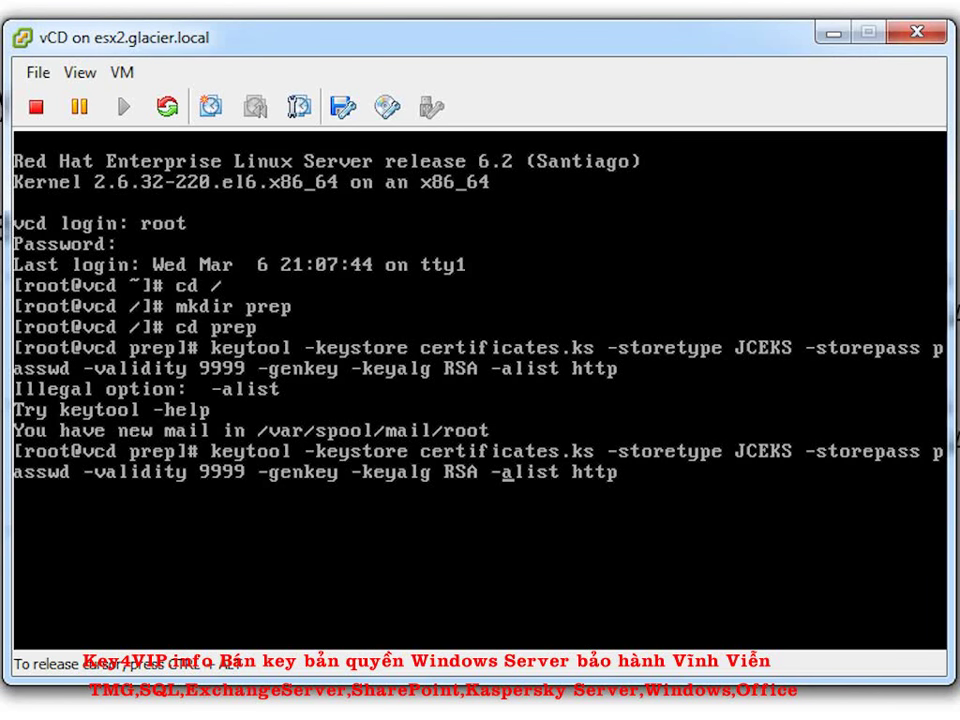
pyautogui.press('Delete')
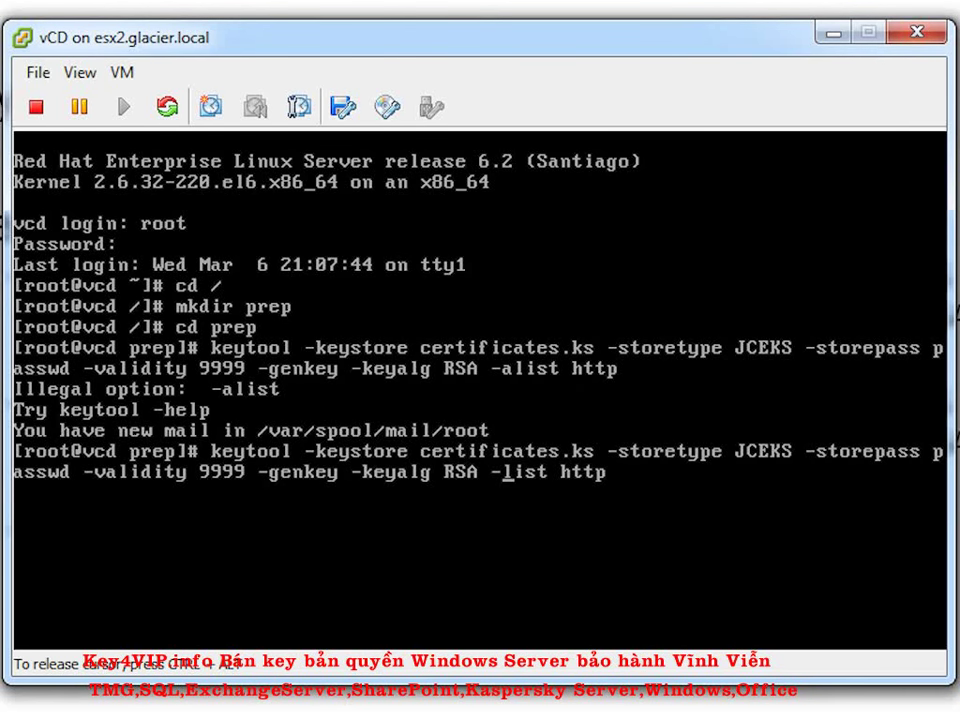
pyautogui.press('Right')
pyautogui.press('Right')
pyautogui.press('Right')
pyautogui.press('Right')
pyautogui.press('BackSpace')
pyautogui.press('BackSpace')
pyautogui.press('Return')
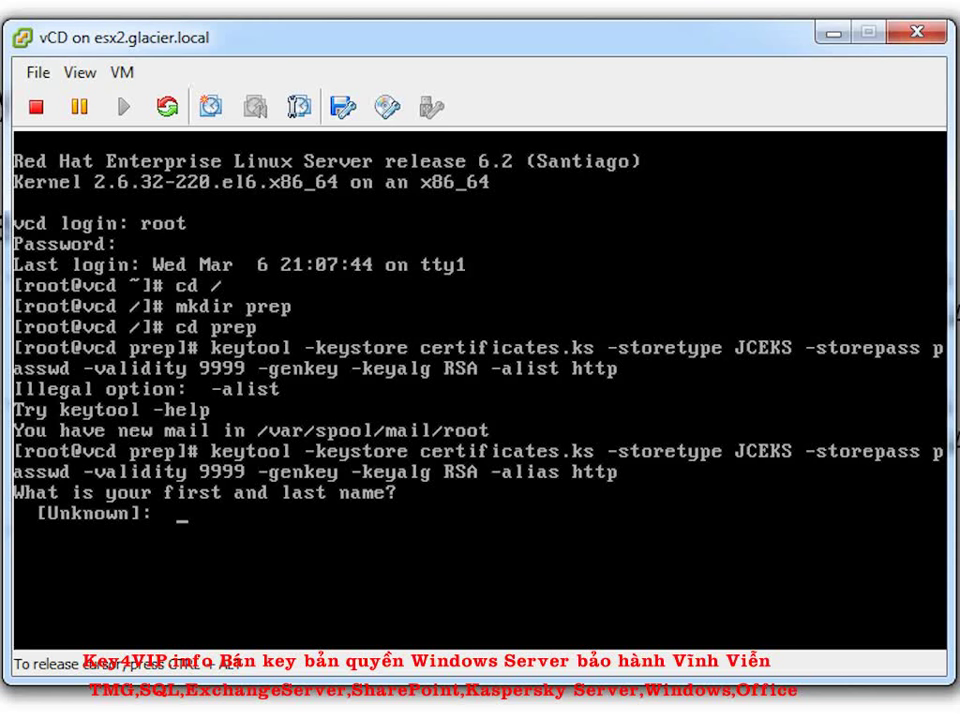
# Step: Enter the distinguished name: vcd.glacier.local, IT Department, Wahl Network, Chicago, IL, US
pyautogui.write('vcd.glaci')
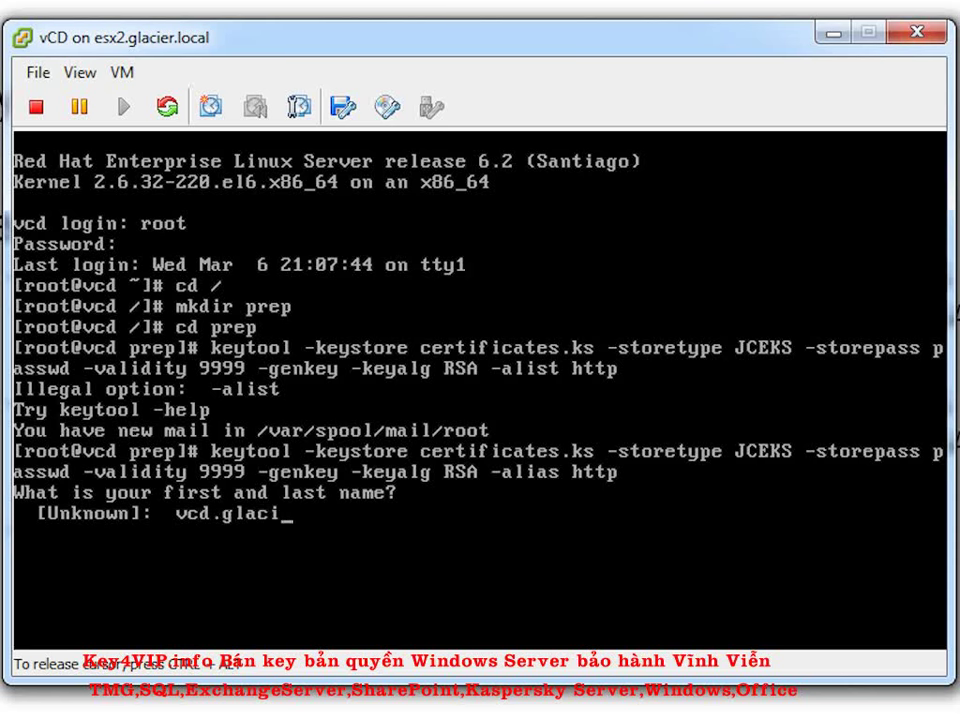
pyautogui.write('er.local')
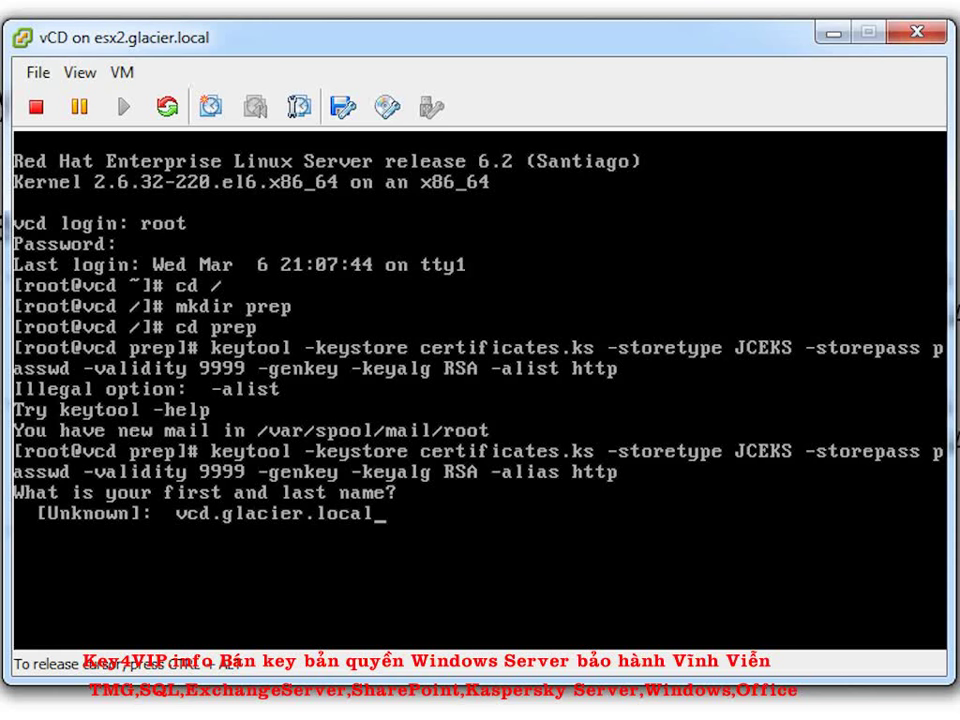
pyautogui.press('Return')
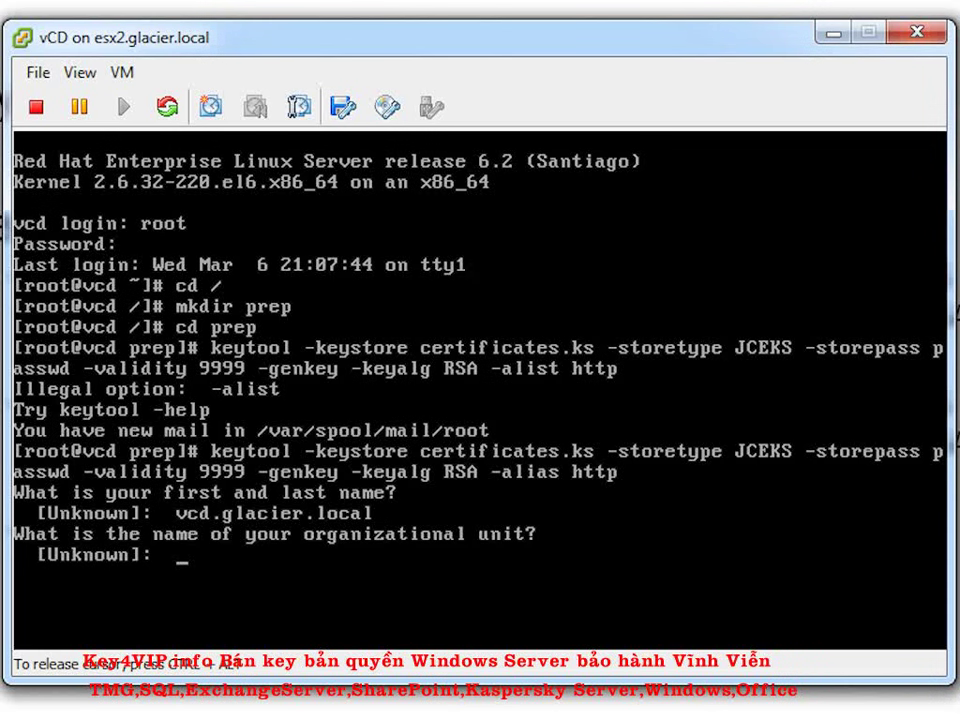
pyautogui.write('IT Department')
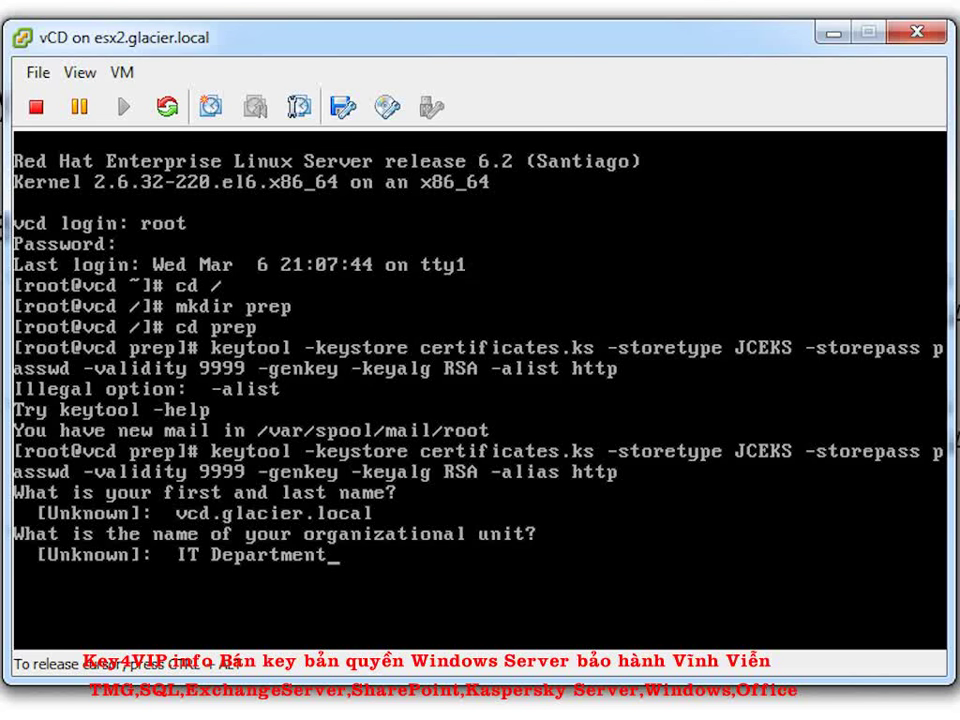
pyautogui.press('Return')
pyautogui.write('Wa')
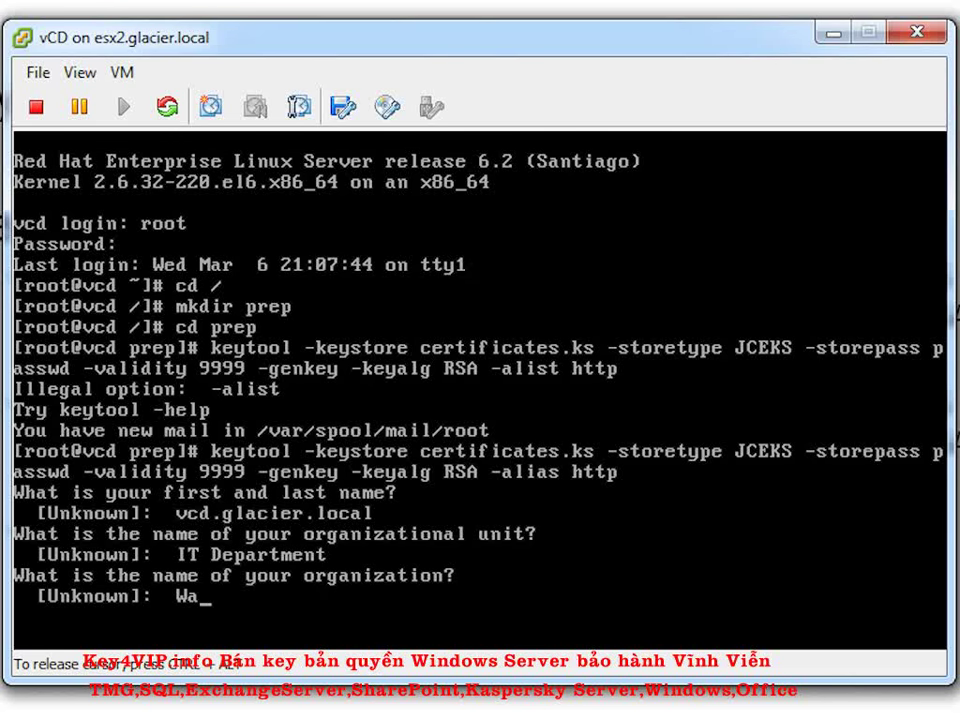
pyautogui.write('hl Network')
pyautogui.press('Return')
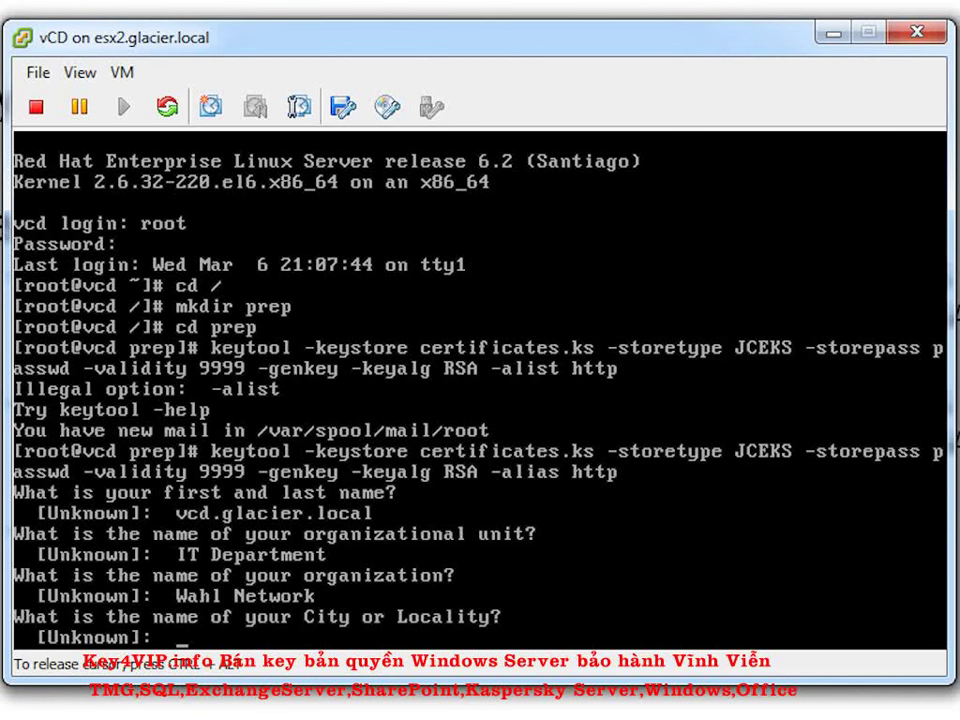
pyautogui.write('Chicago')
pyautogui.press('Return')
pyautogui.write('IL')
pyautogui.press('Return')
pyautogui.write('US')
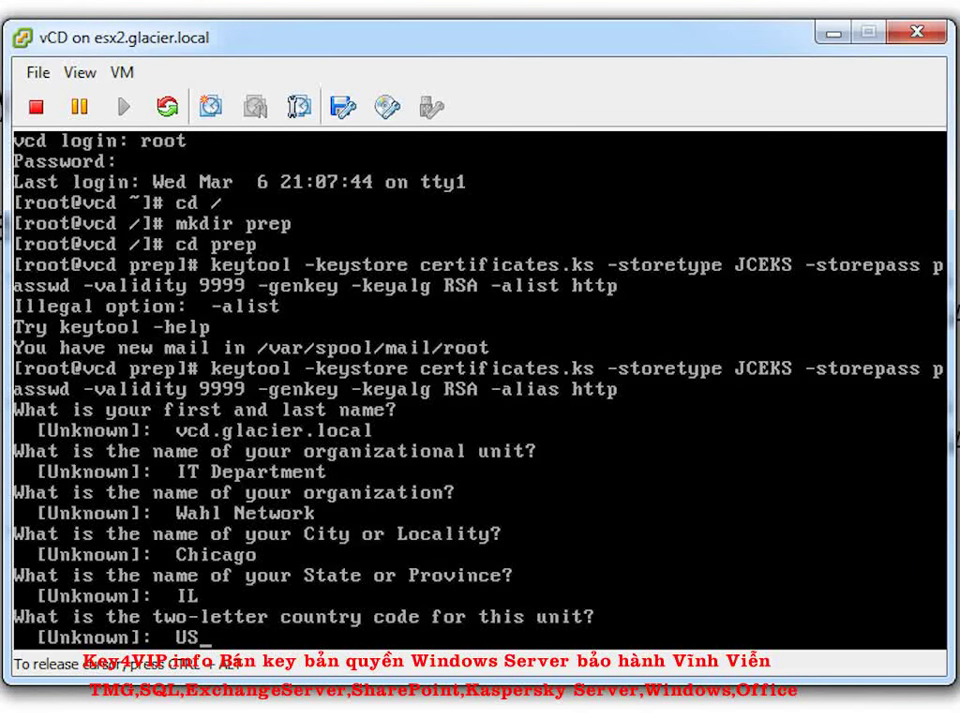
pyautogui.press('Return')
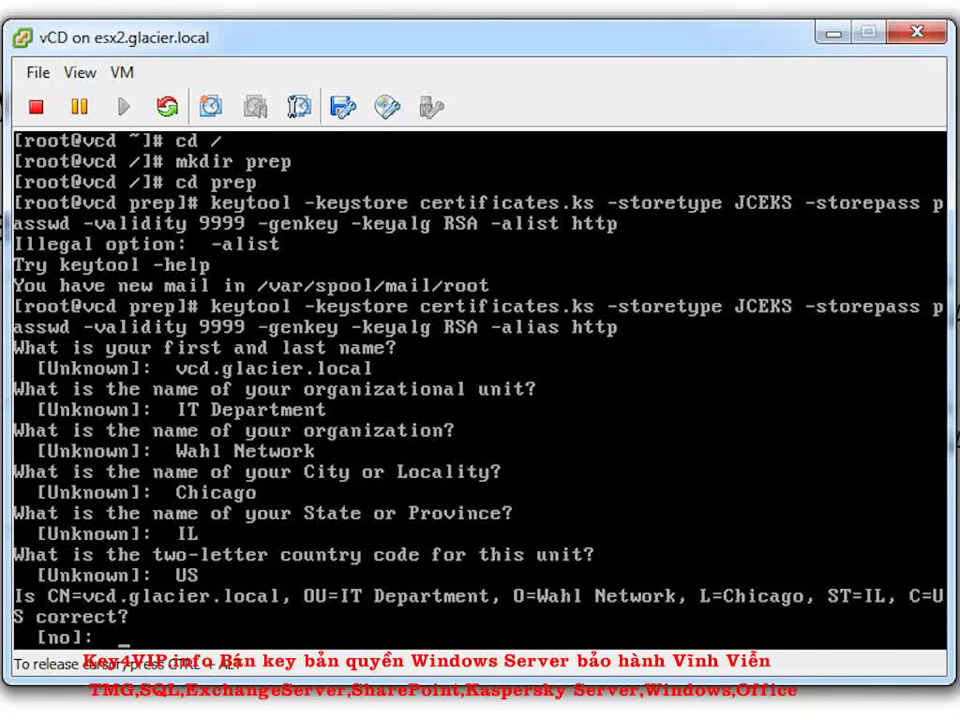
# Step: Confirm the details with 'yes' and reuse the keystore password for the http key
pyautogui.write('yes')
pyautogui.press('Return')
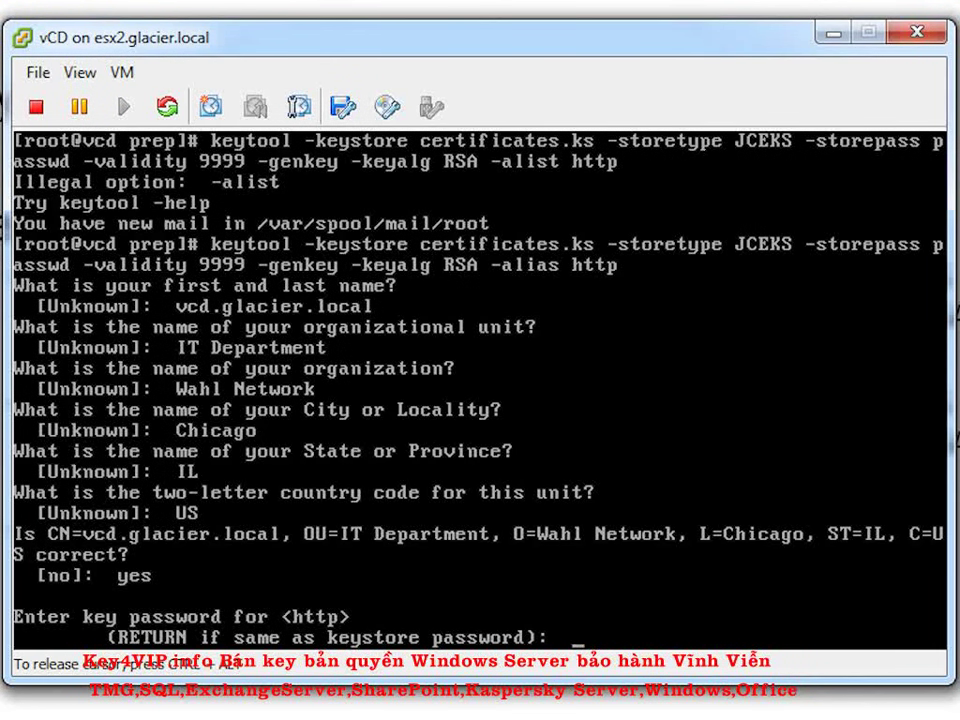
pyautogui.press('Return')
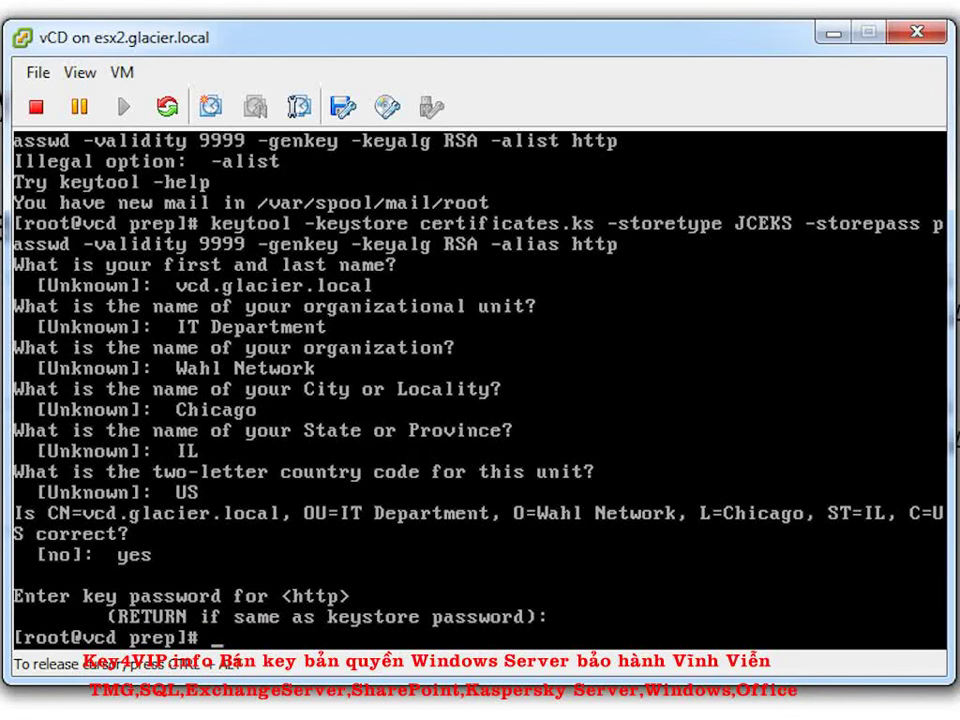
# Step: Rerun the keytool command with the alias changed to consoleproxy
pyautogui.press('Up')
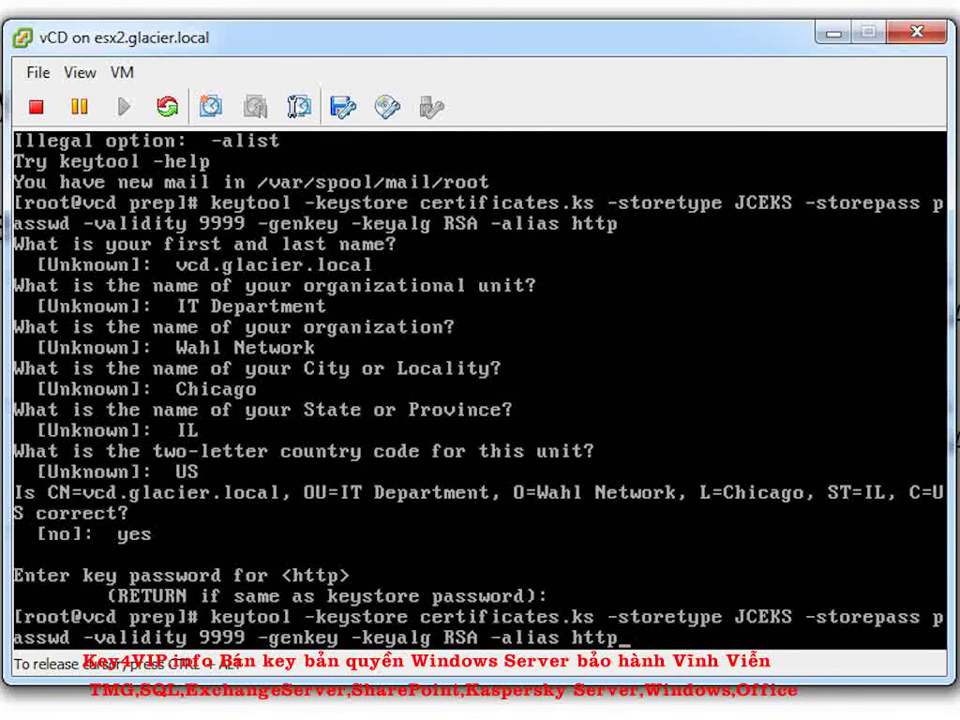
pyautogui.press('BackSpace')
pyautogui.press('BackSpace')
pyautogui.press('BackSpace')
pyautogui.press('BackSpace')
pyautogui.write('consoleproxy')
pyautogui.press('Return')
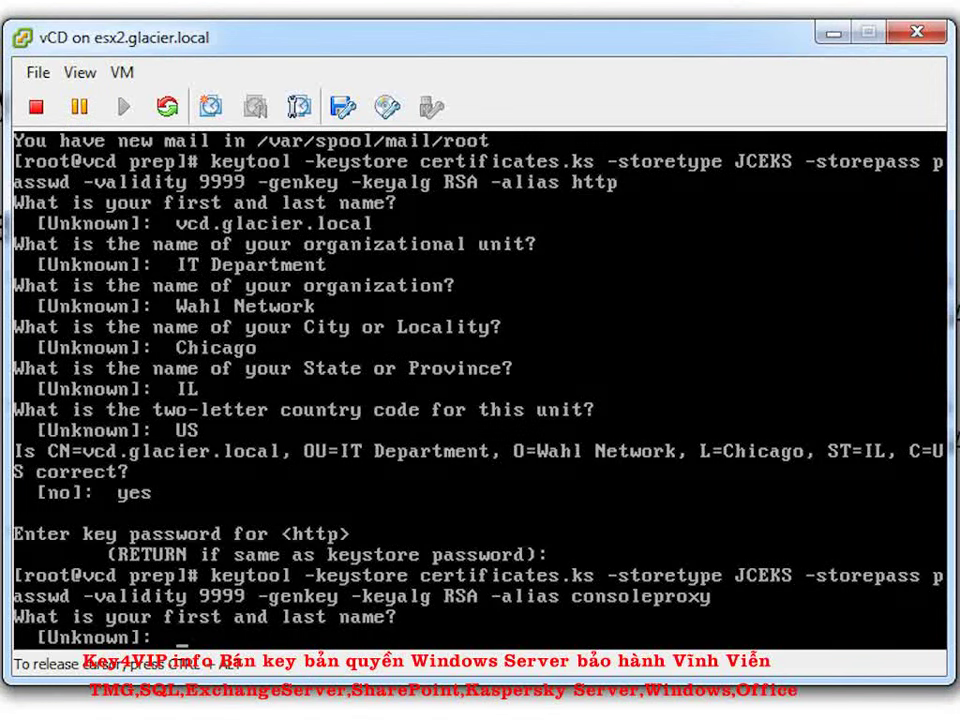
# Step: Enter vcd-console.glacier.local, IT Department, Wahl Network, Chicago, IL, US as certificate details
pyautogui.write('vcd-console.')
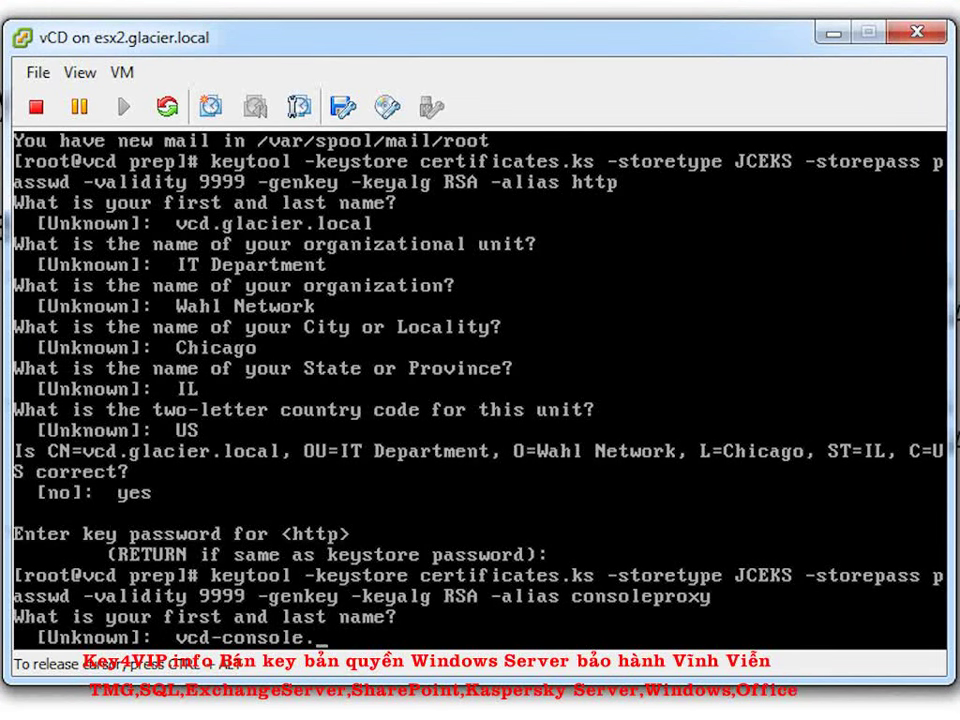
pyautogui.write('glacier.local')
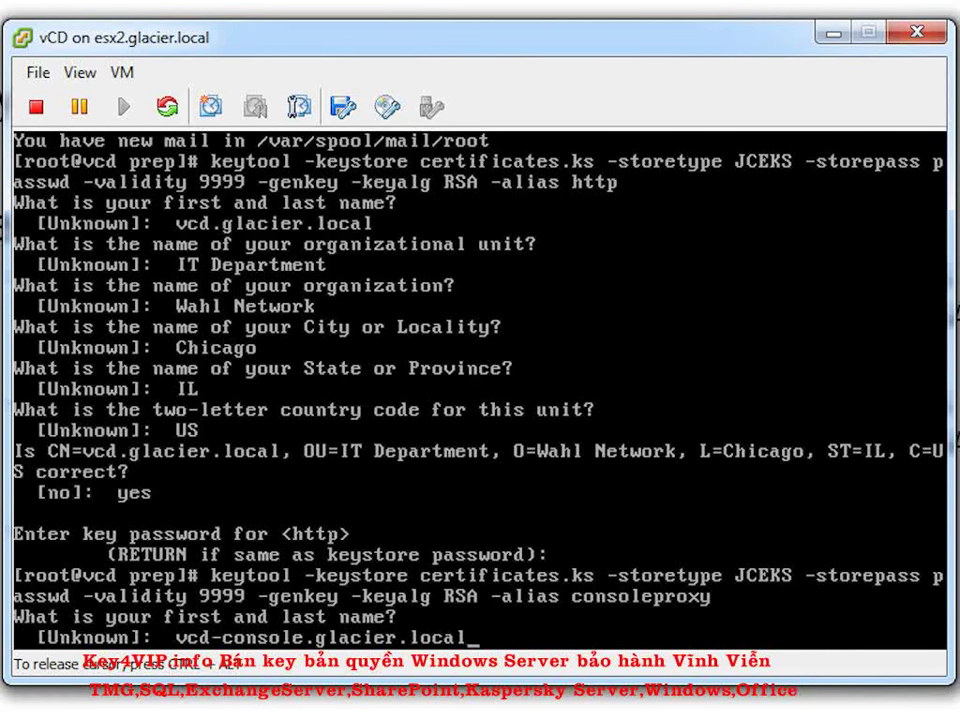
pyautogui.press('Return')
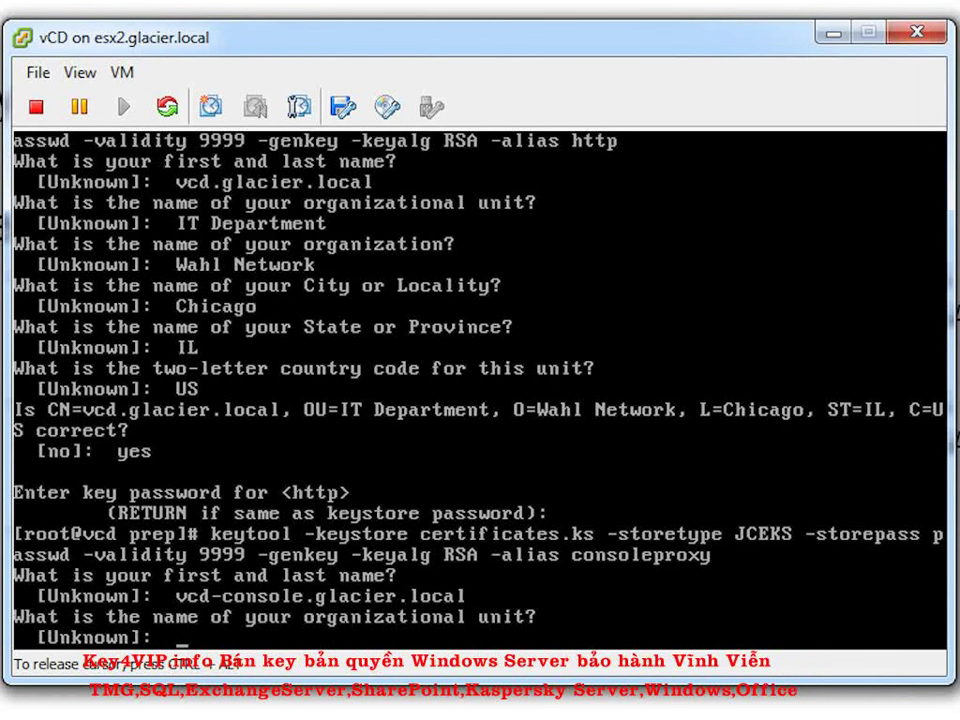
pyautogui.write('IT Department')
pyautogui.press('Return')
pyautogui.write('Wahl Network')
pyautogui.press('Return')
pyautogui.write('Chicago')
pyautogui.press('Return')
pyautogui.write('IL')
pyautogui.press('Return')
pyautogui.write('US')
pyautogui.press('Return')
# Step: Confirm the consoleproxy details with 'yes' and reuse the keystore password
pyautogui.write('yes')
pyautogui.press('Return')
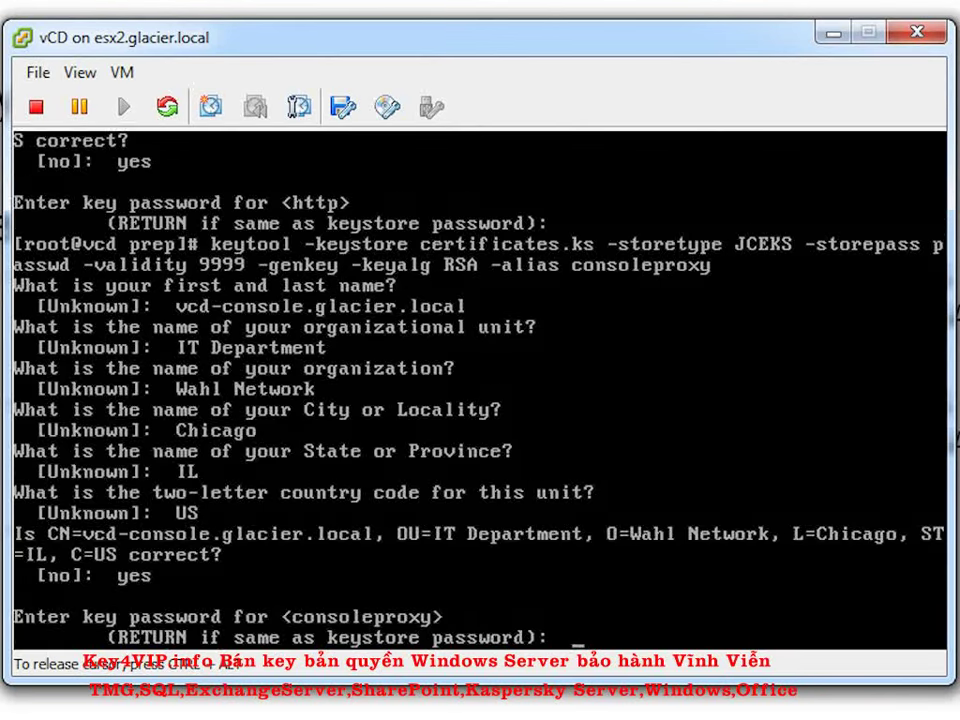
pyautogui.press('Return')
# Step: List the certificates.ks keystore entries and the prep folder's files
pyautogui.write('k')
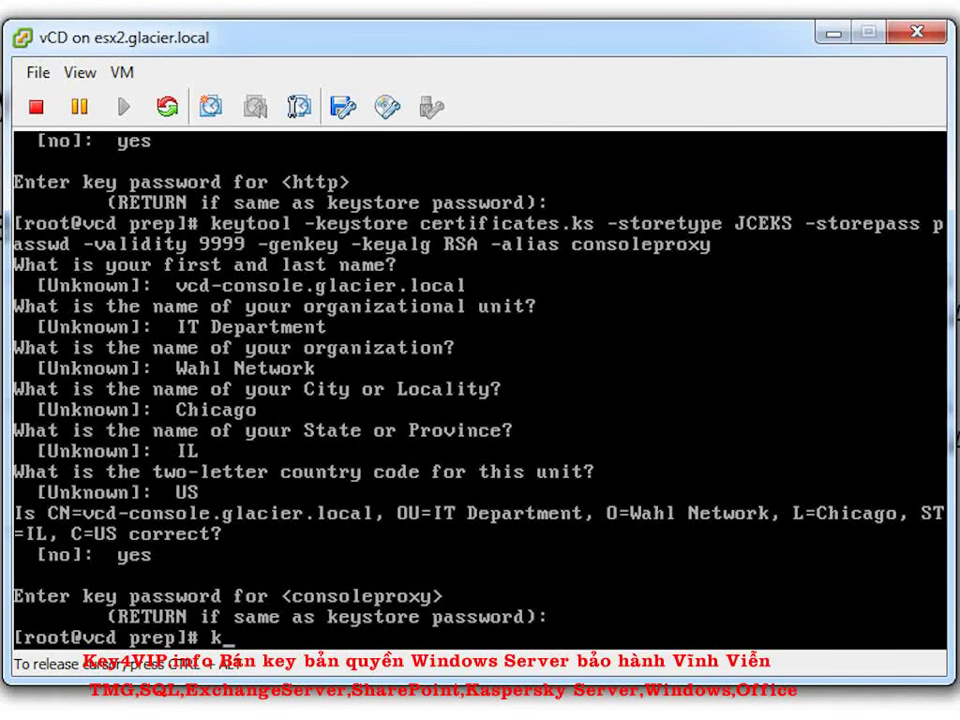
pyautogui.write('eytool -storet')
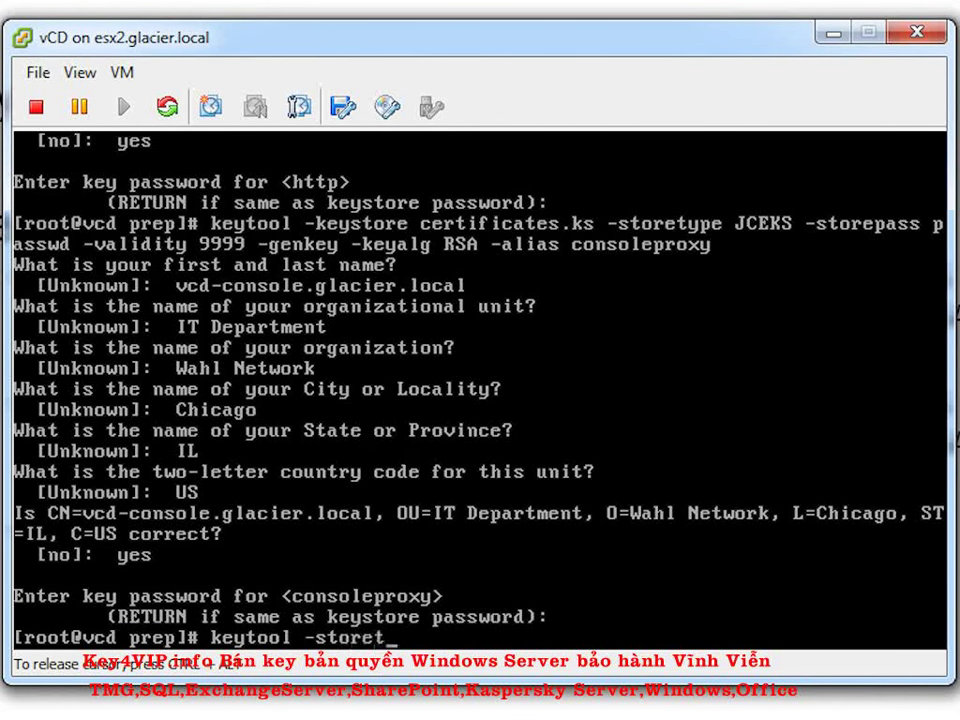
pyautogui.write('ype JCEKS -st')
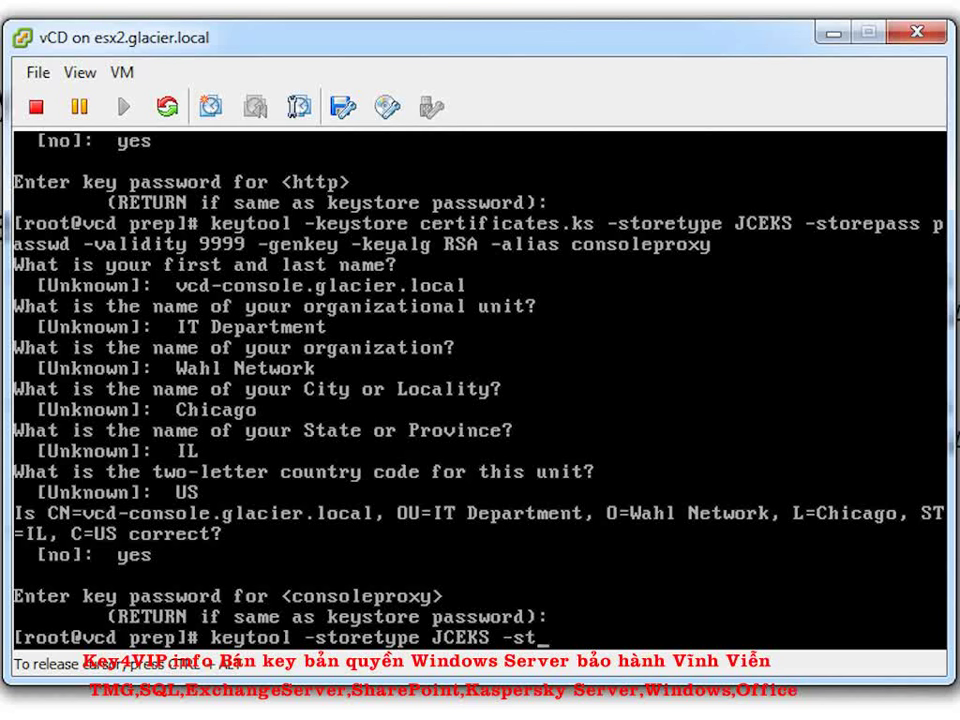
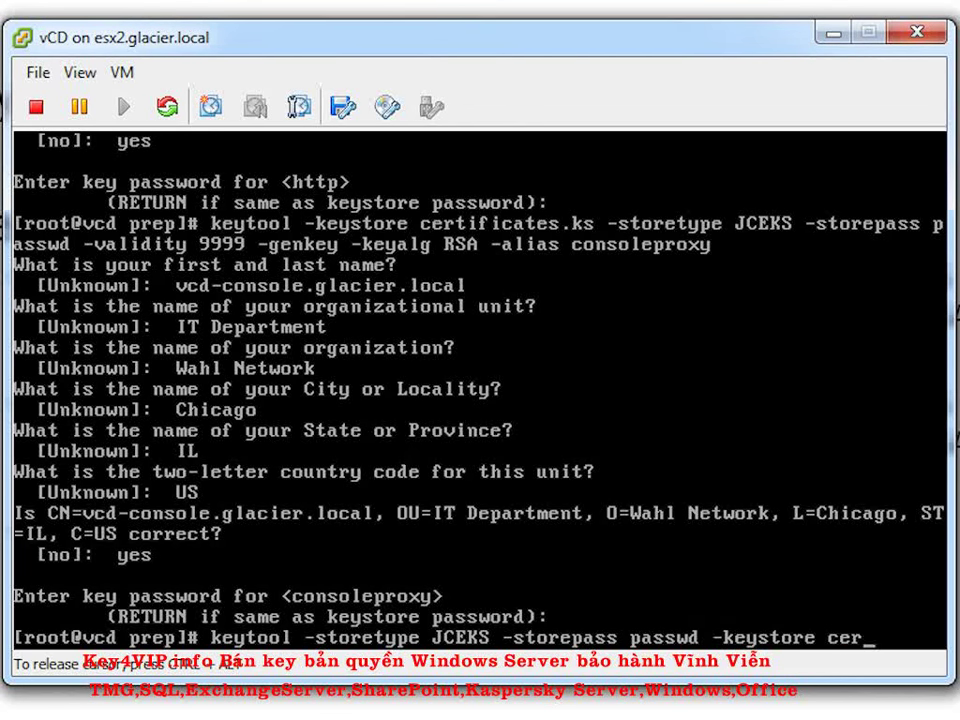
pyautogui.write('tificates.ks -list')
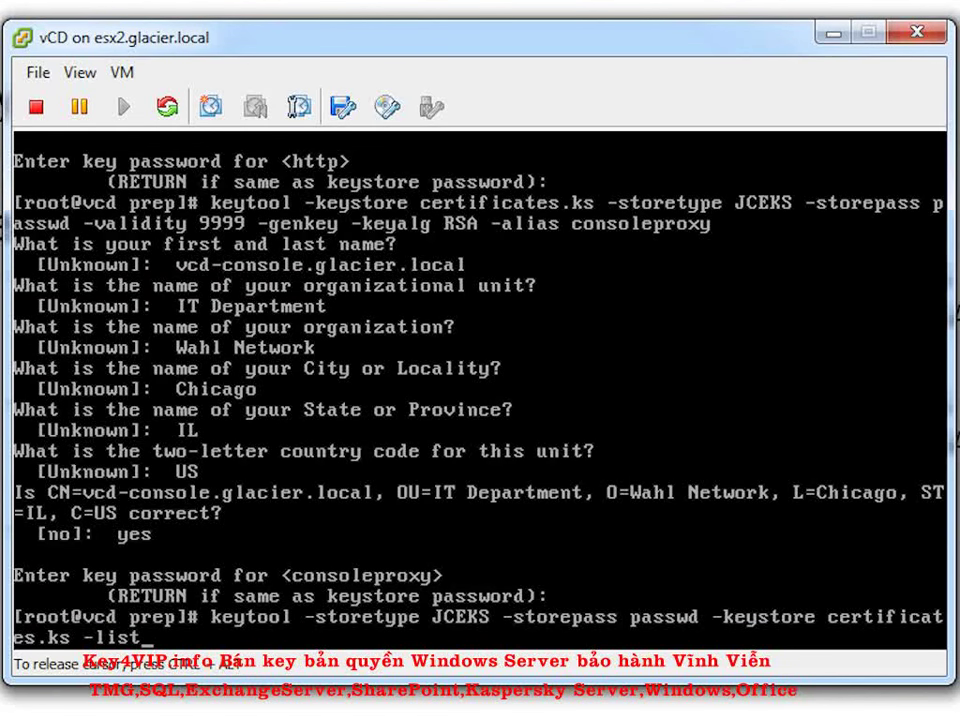
pyautogui.press('Return')
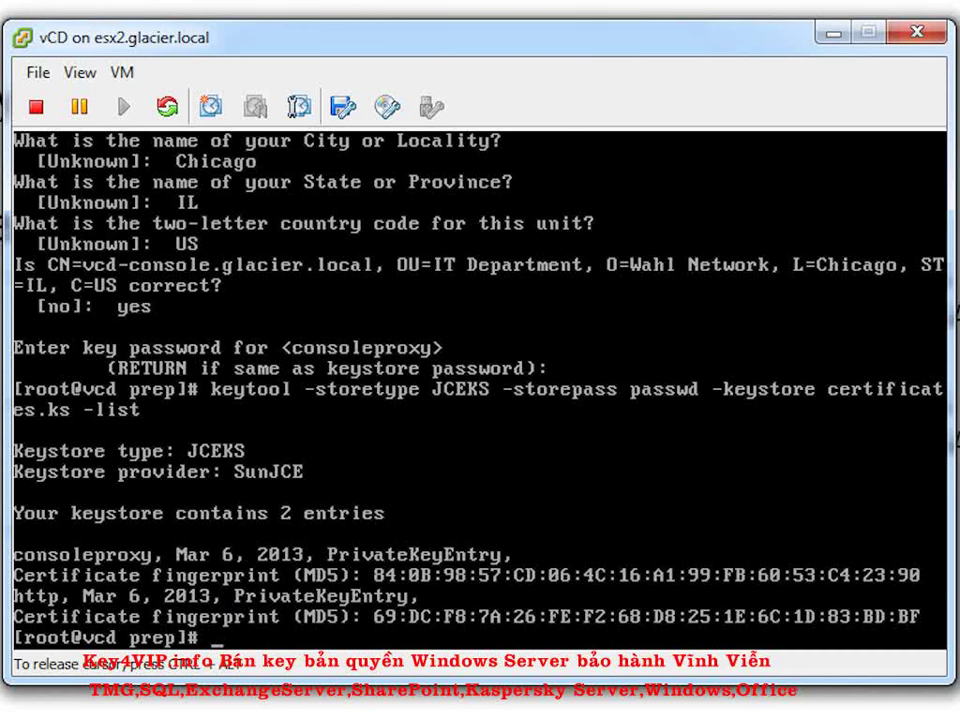
pyautogui.write('ls')
pyautogui.press('Return')
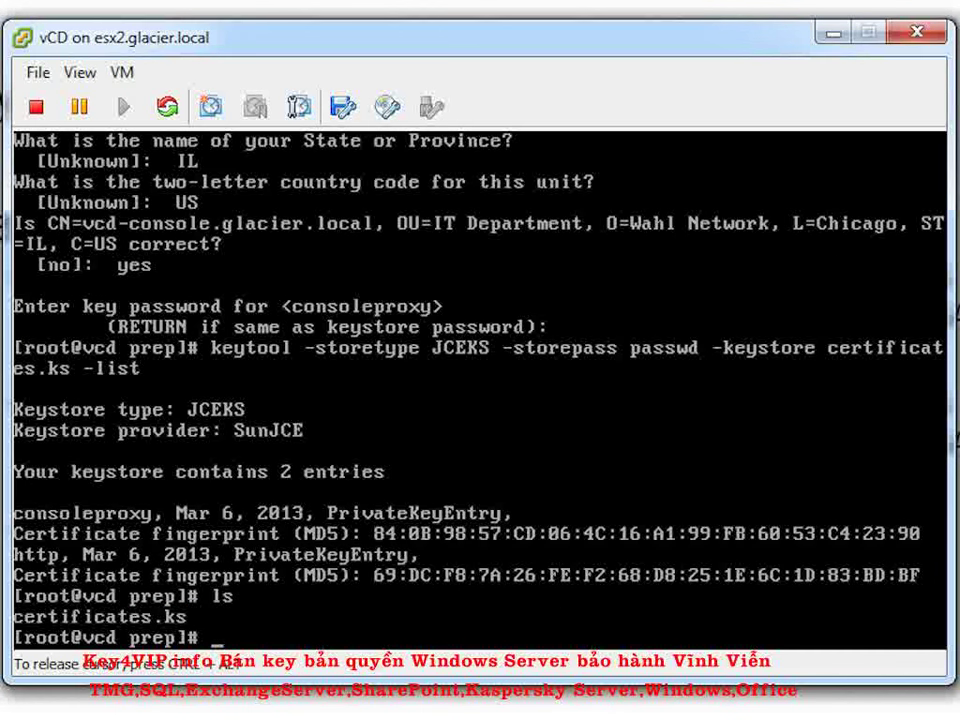
# Step: Show a detailed ls -la listing of the prep folder
pyautogui.write('ls -la')
pyautogui.press('Return')
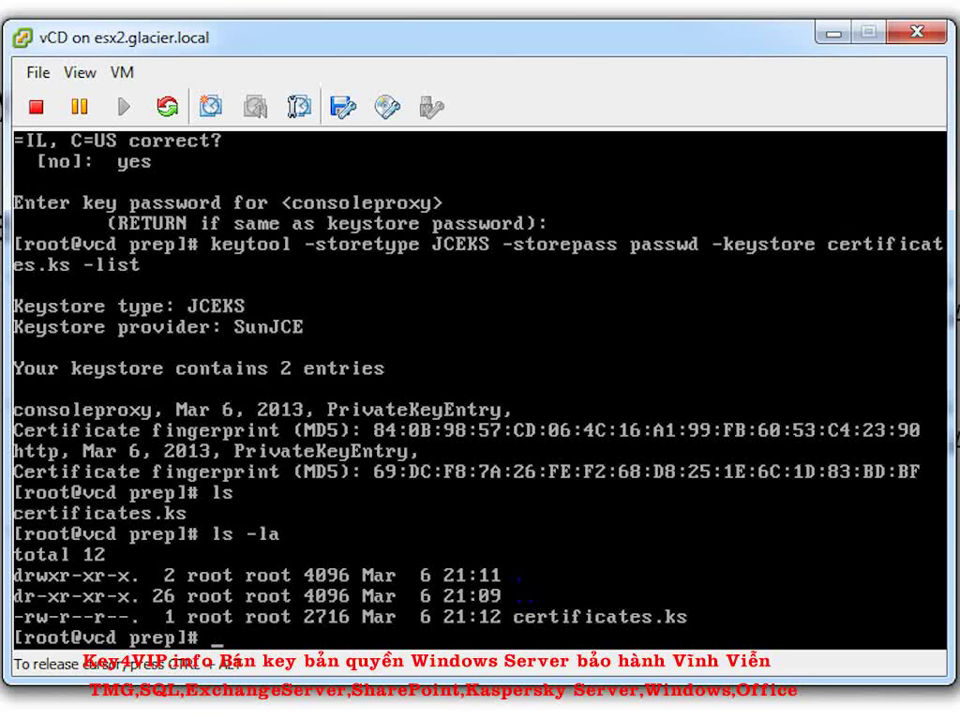
pyautogui.hotkey('ctrl', 'alt')
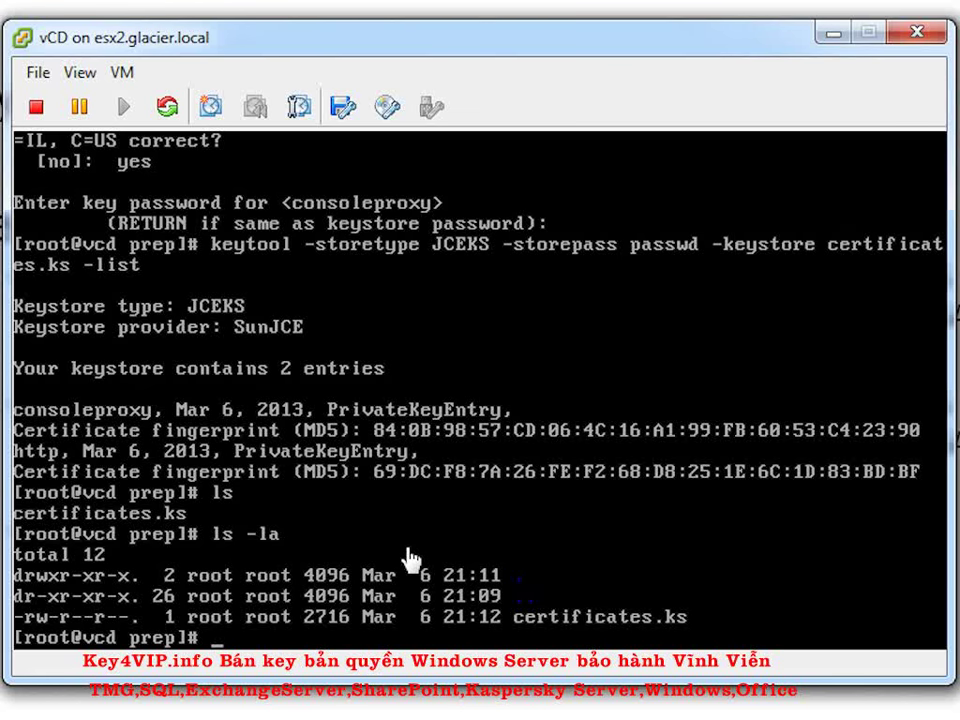
pyautogui.click(461, 521)
# Step: Set certificates.ks permissions to 555 with chmod and recheck them with ls -la
pyautogui.write('chmod')
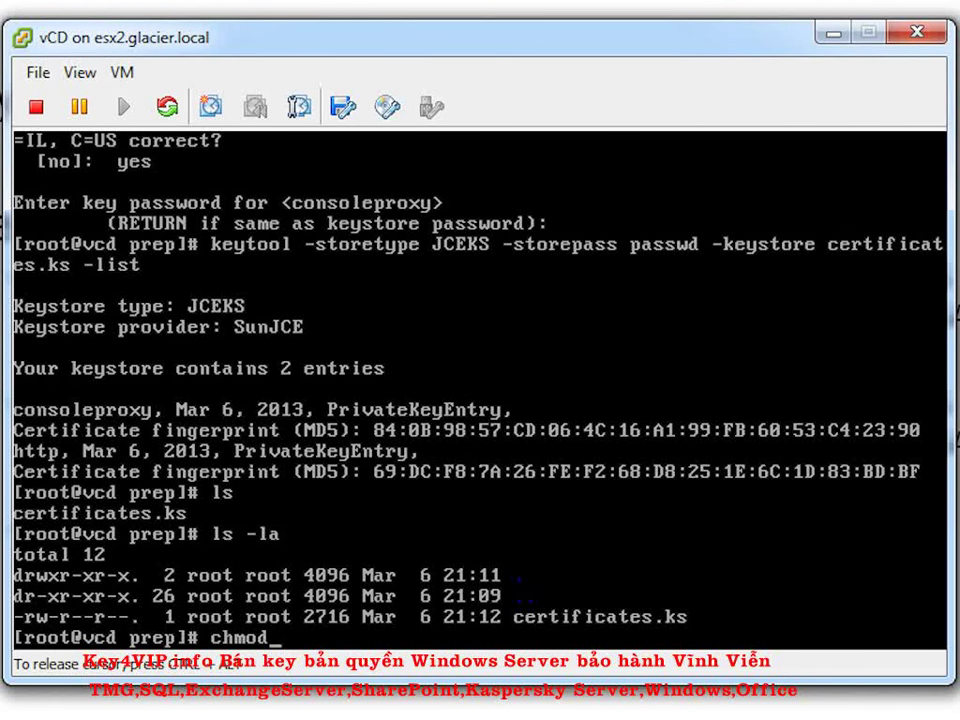
pyautogui.write(' 555 cert')
pyautogui.press('Tab')
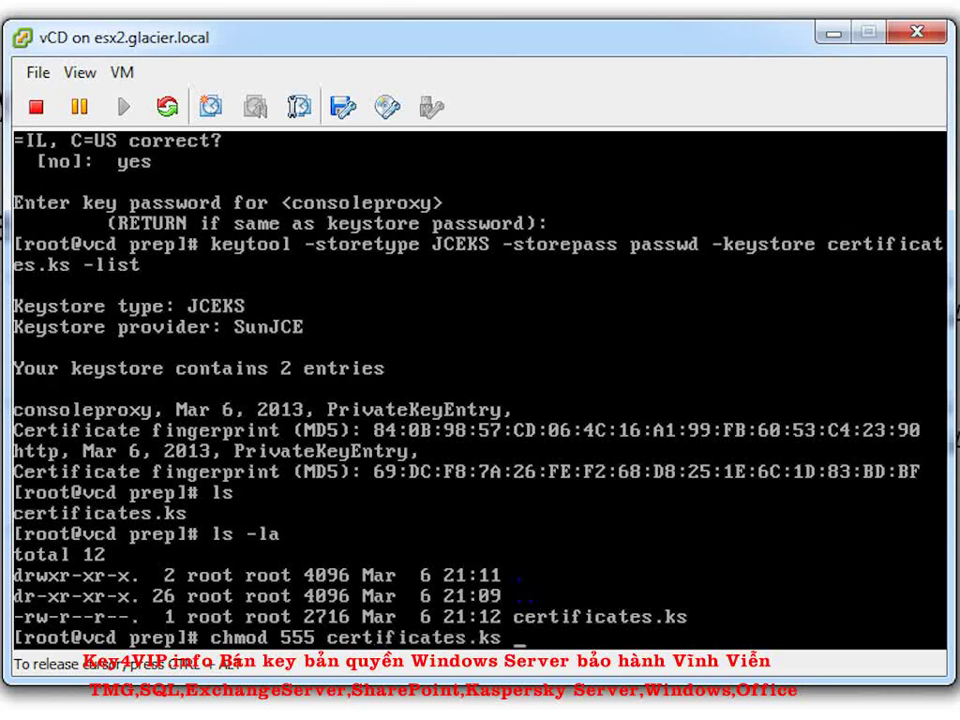
pyautogui.press('Return')
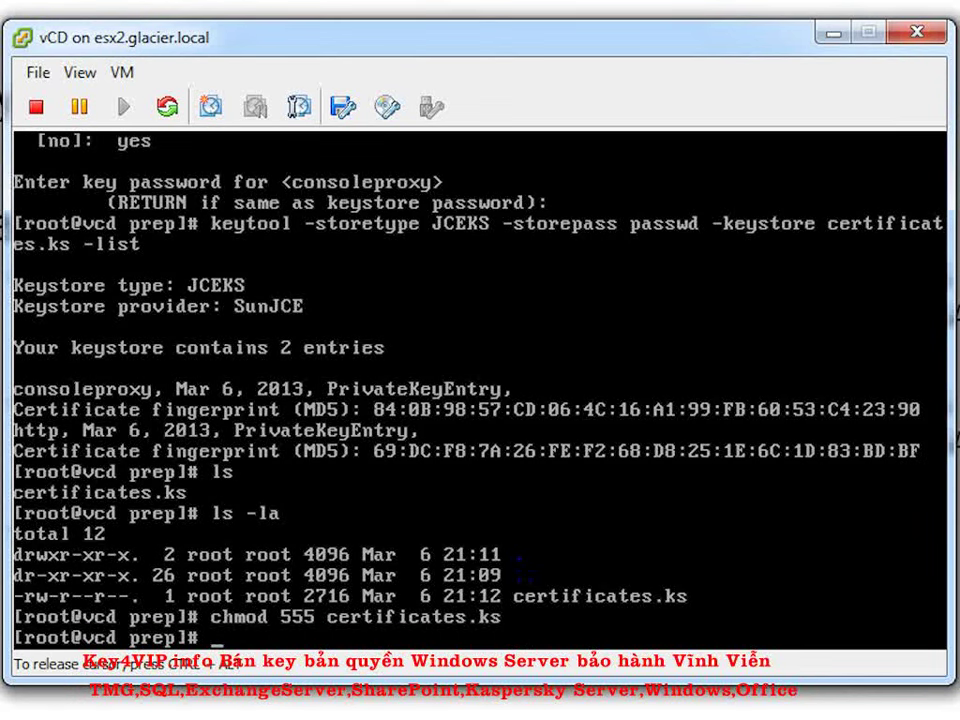
pyautogui.press('Up')
pyautogui.press('Up')
pyautogui.press('Return')
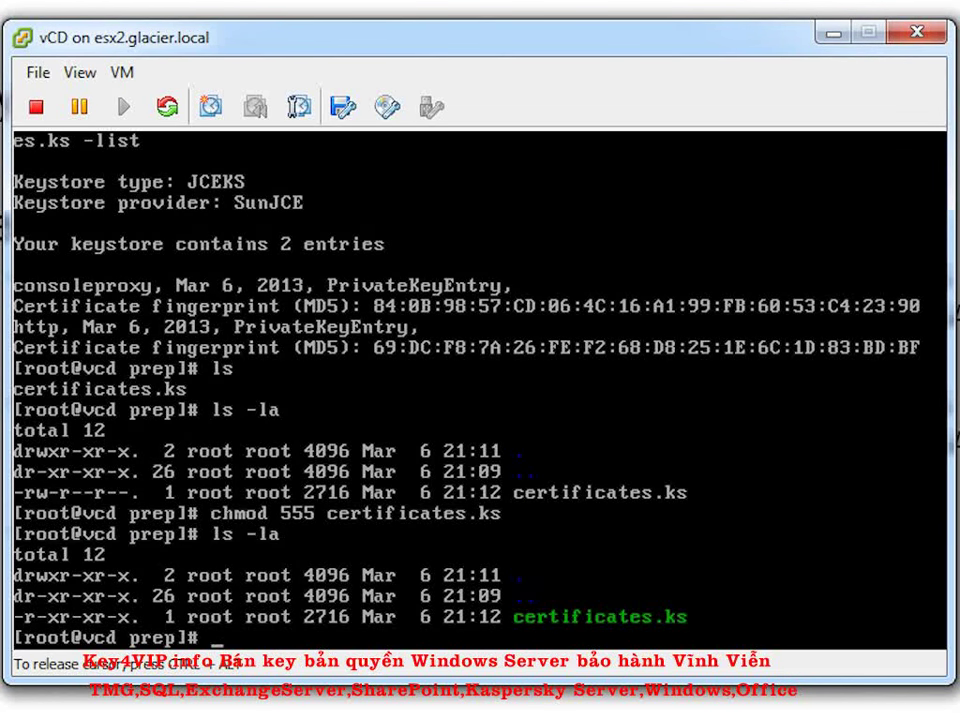
pyautogui.hotkey('ctrl', 'alt')
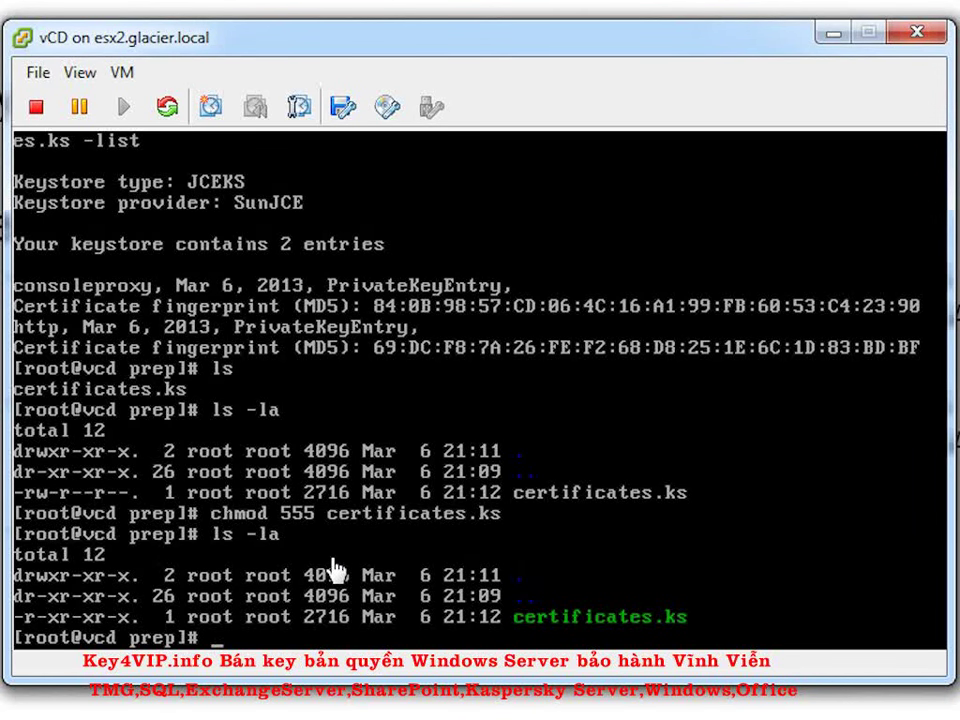
pyautogui.click(703, 460)
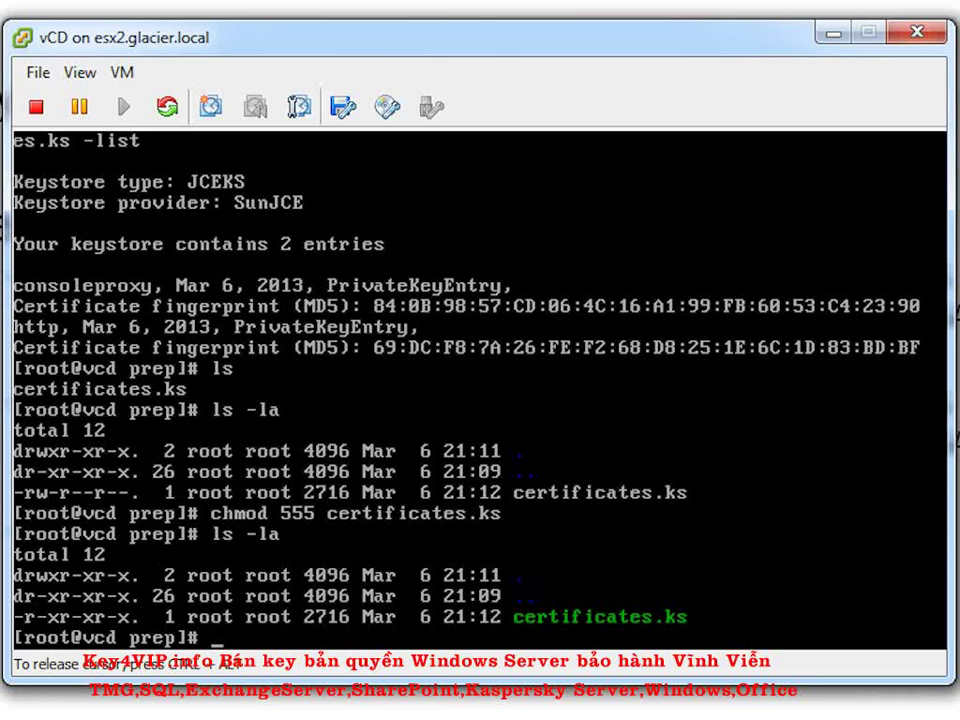
# Step: Launch the setup utility and open the Firewall configuration tool
pyautogui.write('setup')
pyautogui.press('Return')
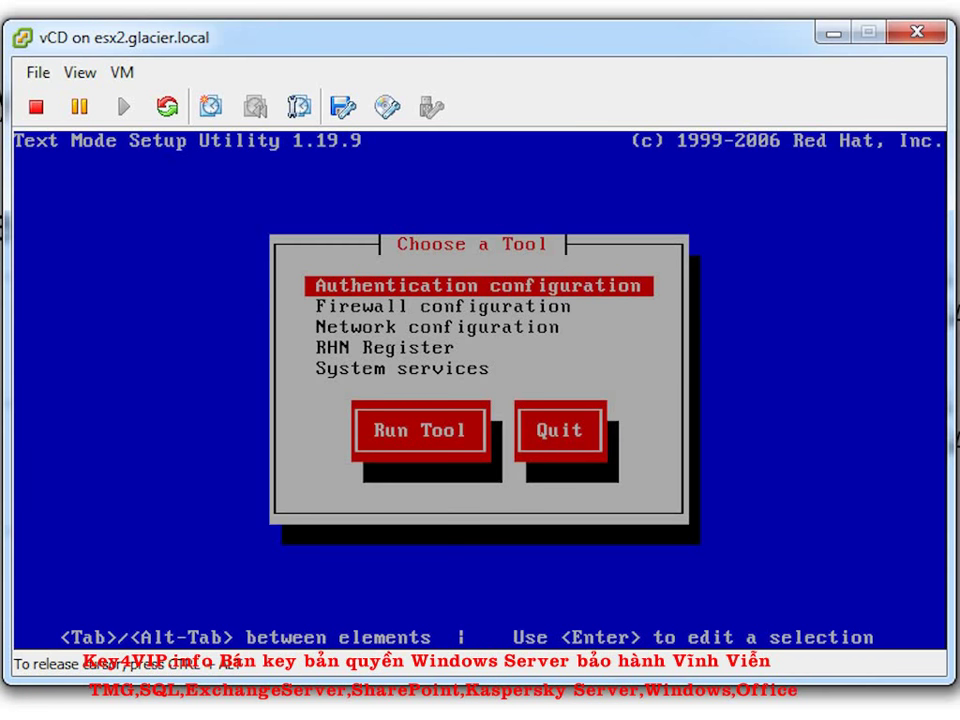
pyautogui.press('Down')
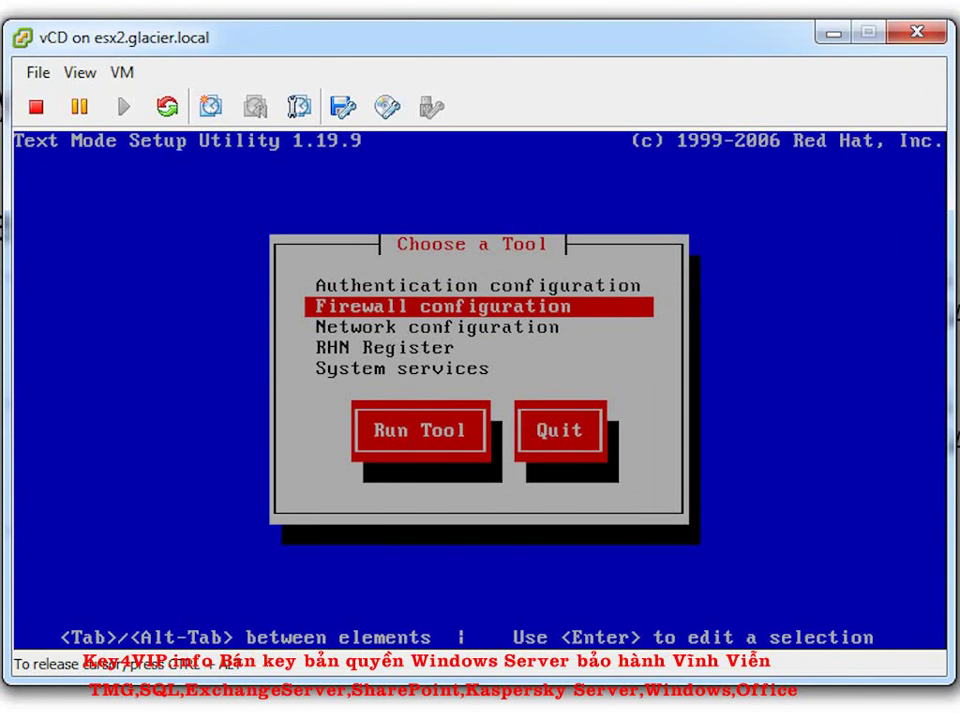
pyautogui.press('Tab')
pyautogui.press('Return')
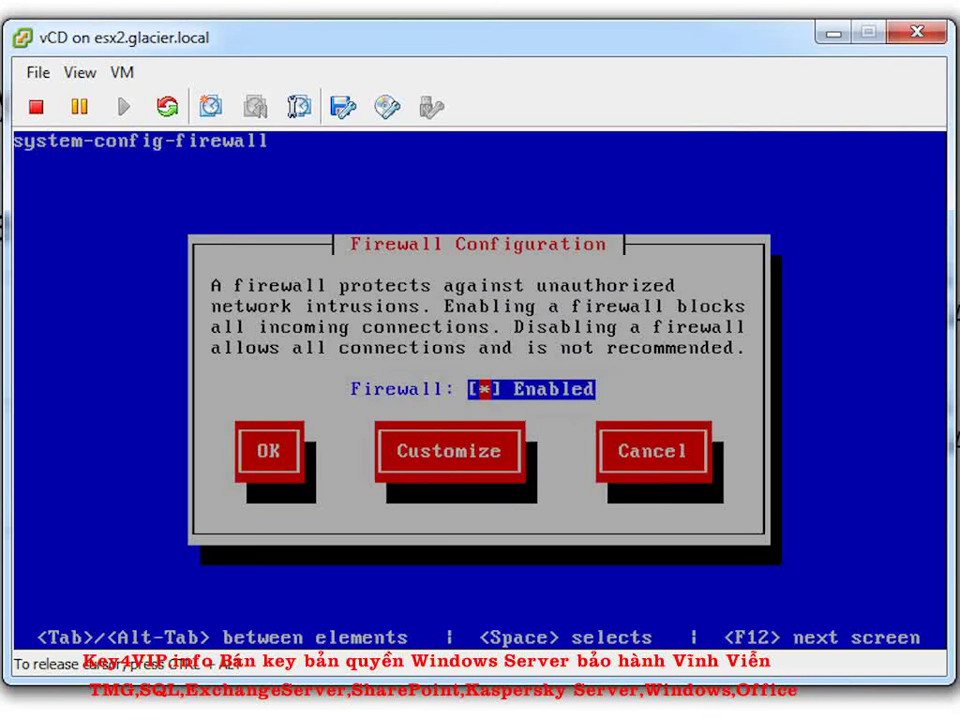
# Step: Disable the firewall and accept the configuration override warning
pyautogui.press('space')
pyautogui.press('Tab')
pyautogui.press('Return')
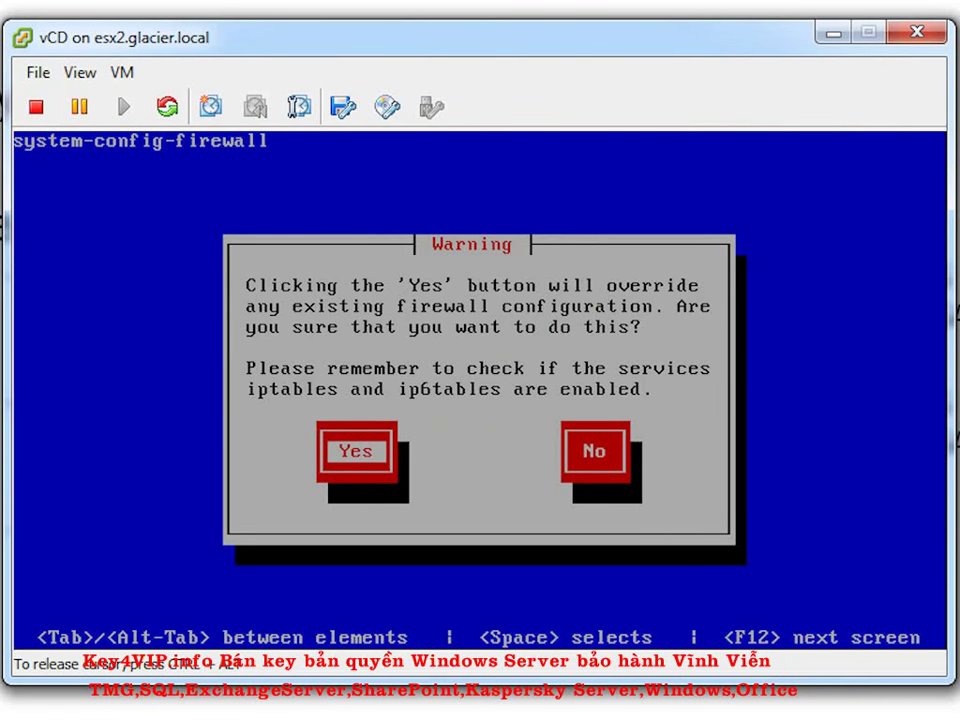
pyautogui.press('Return')
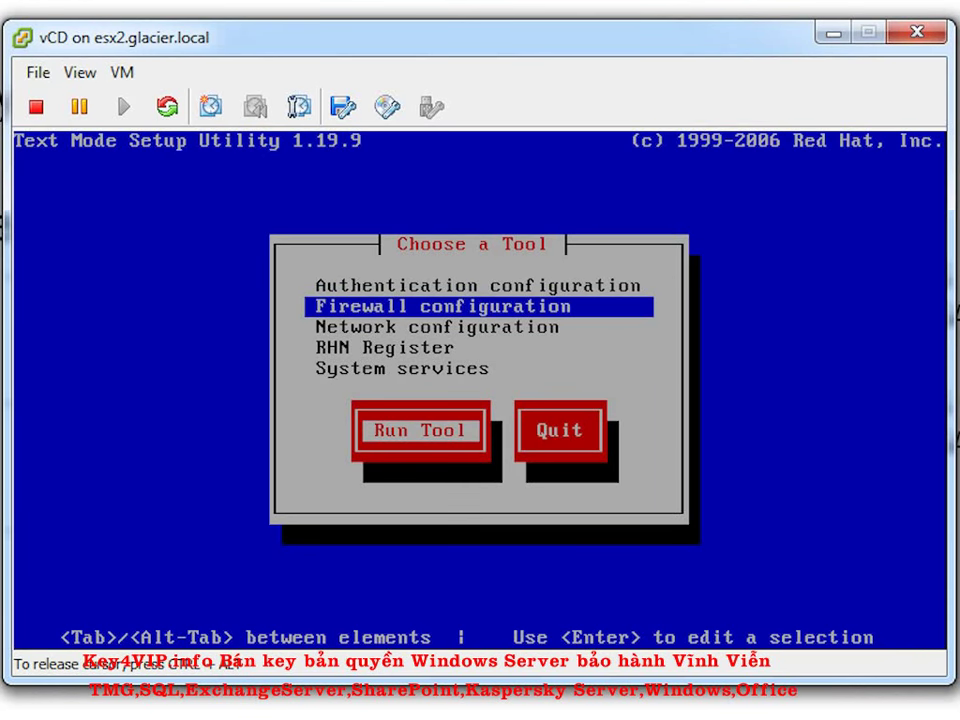
pyautogui.press('Tab')
pyautogui.press('Tab')
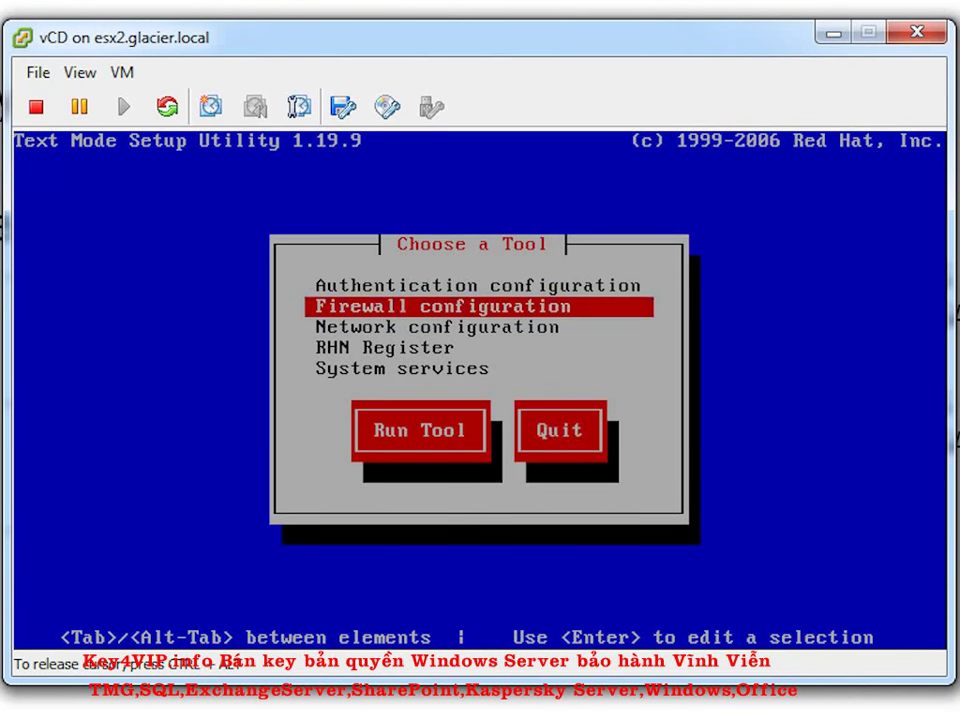
pyautogui.press('Down')
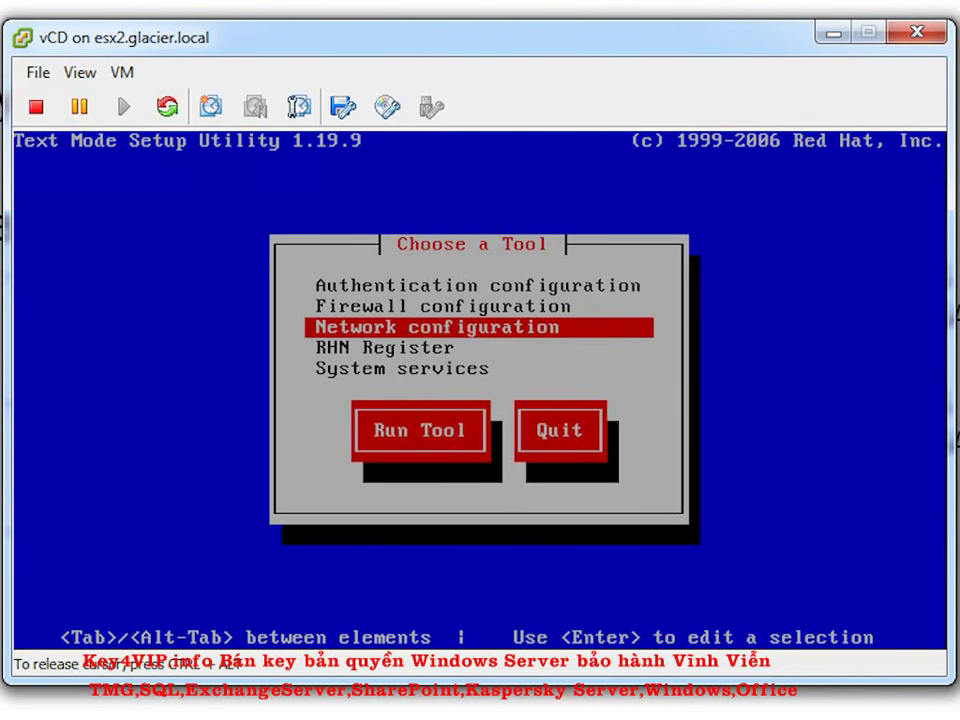
# Step: Open eth0 under Network configuration's device settings and turn off DHCP
pyautogui.press('Return')
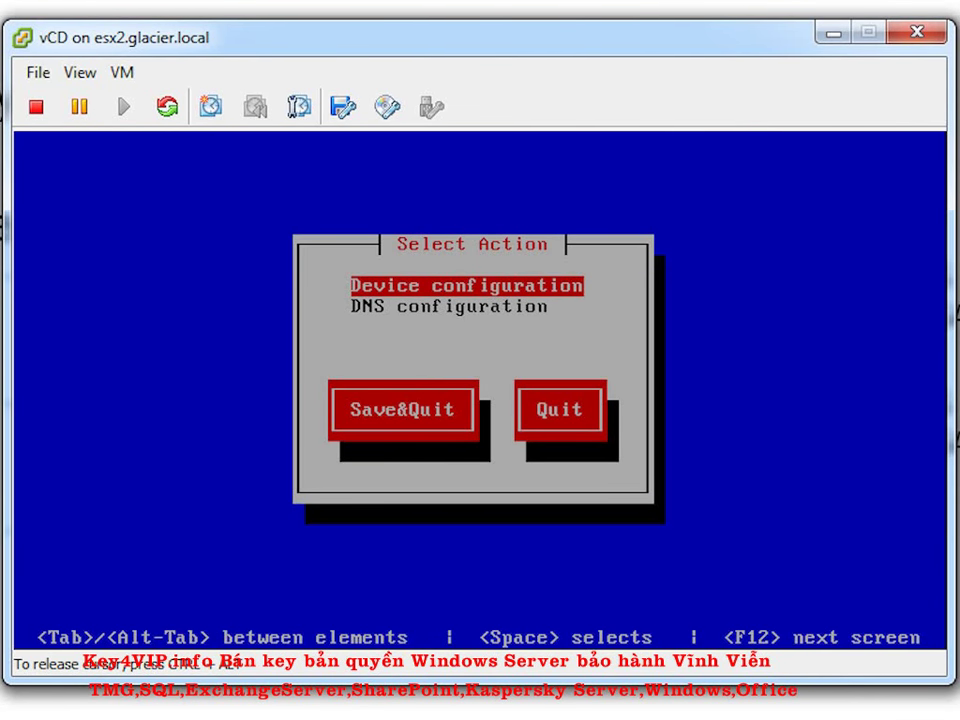
pyautogui.press('Return')
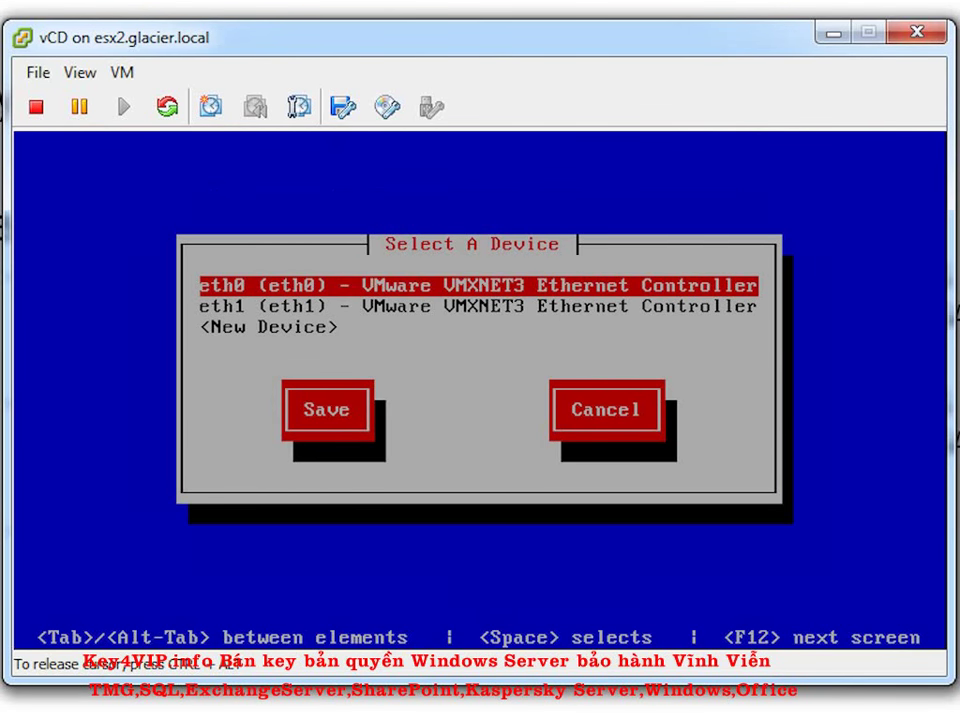
pyautogui.press('Return')
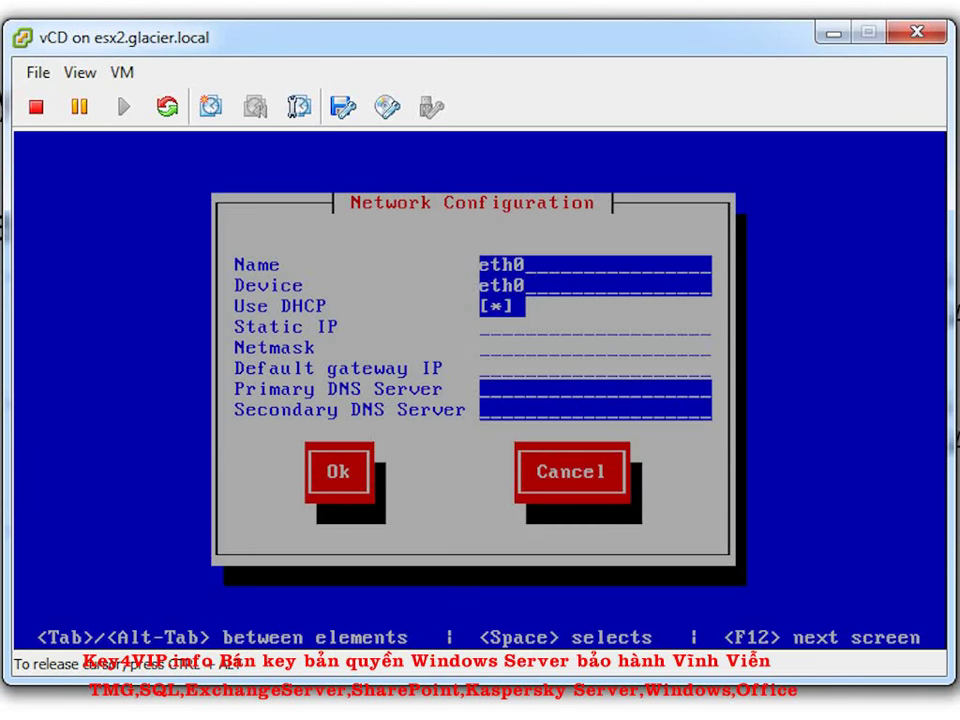
pyautogui.press('Tab')
pyautogui.press('Tab')
pyautogui.press('space')
# Step: Give eth0 IP 10.0.0.96, netmask 255.255.255.0, gateway 10.0.0.200, DNS 10.0.0.4 and save
pyautogui.press('Tab')
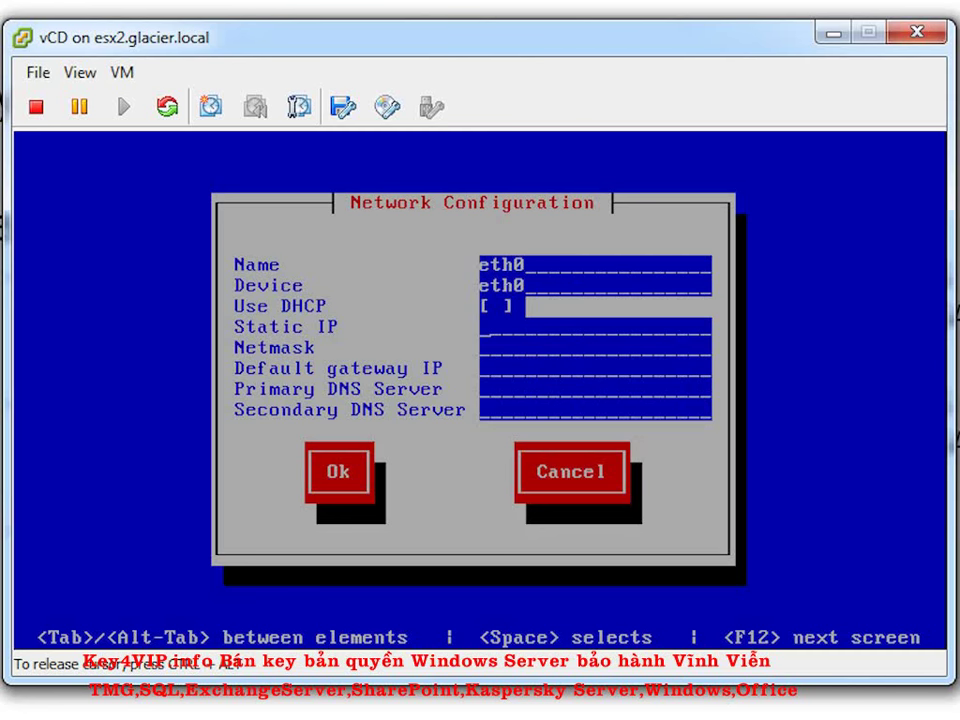
pyautogui.write('10.0.0.96')
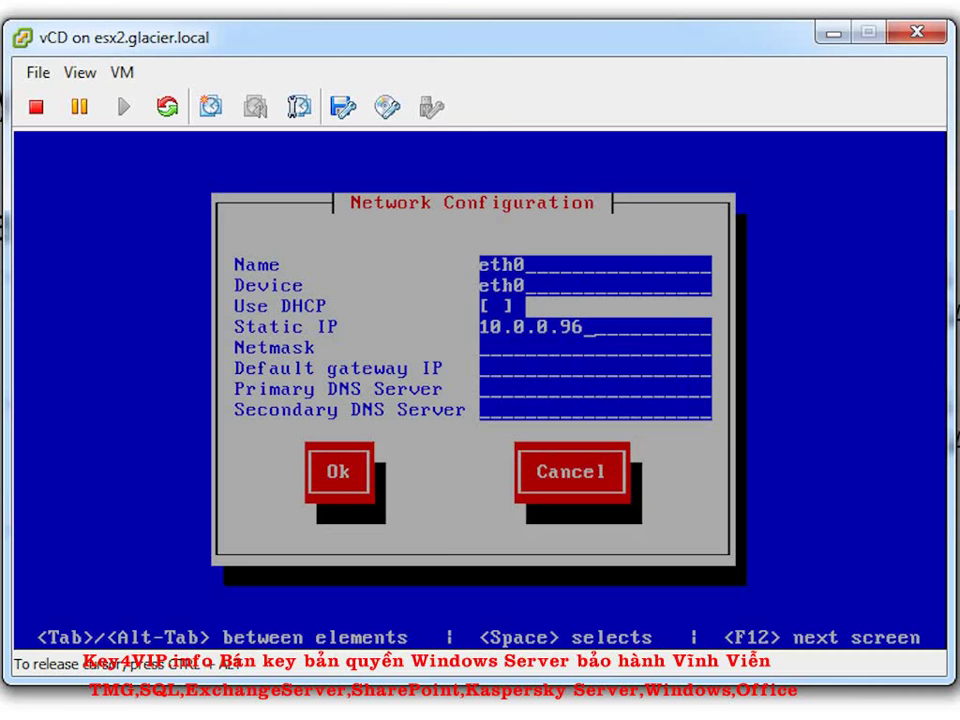
pyautogui.press('Tab')
pyautogui.write('255.255.255.0')
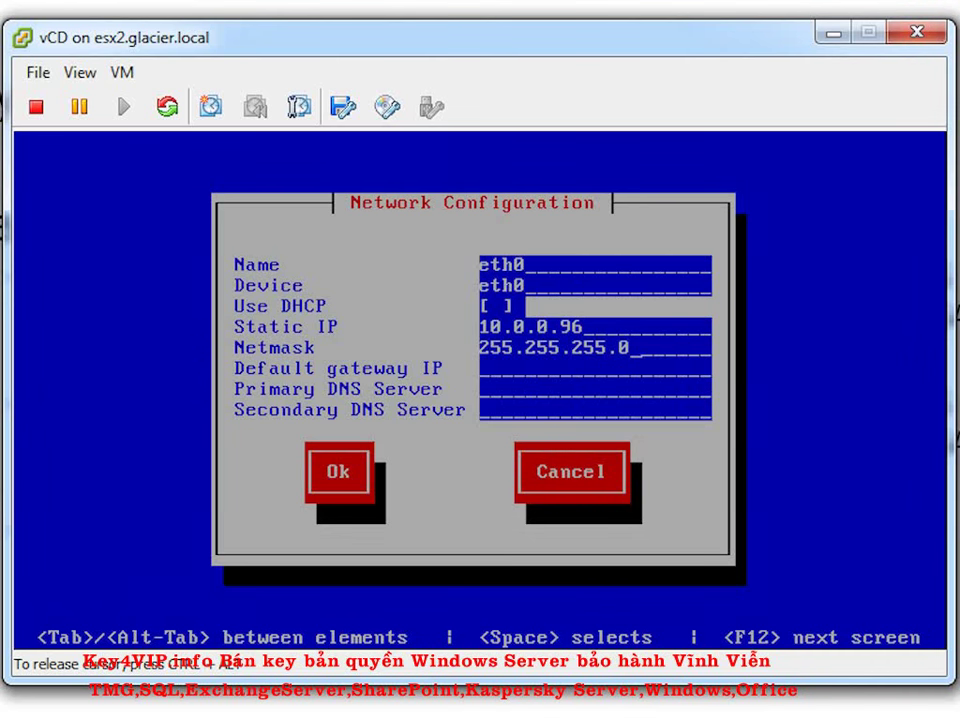
pyautogui.press('Tab')
pyautogui.write('10.0.0.200')
pyautogui.press('Tab')
pyautogui.write('10.0.')
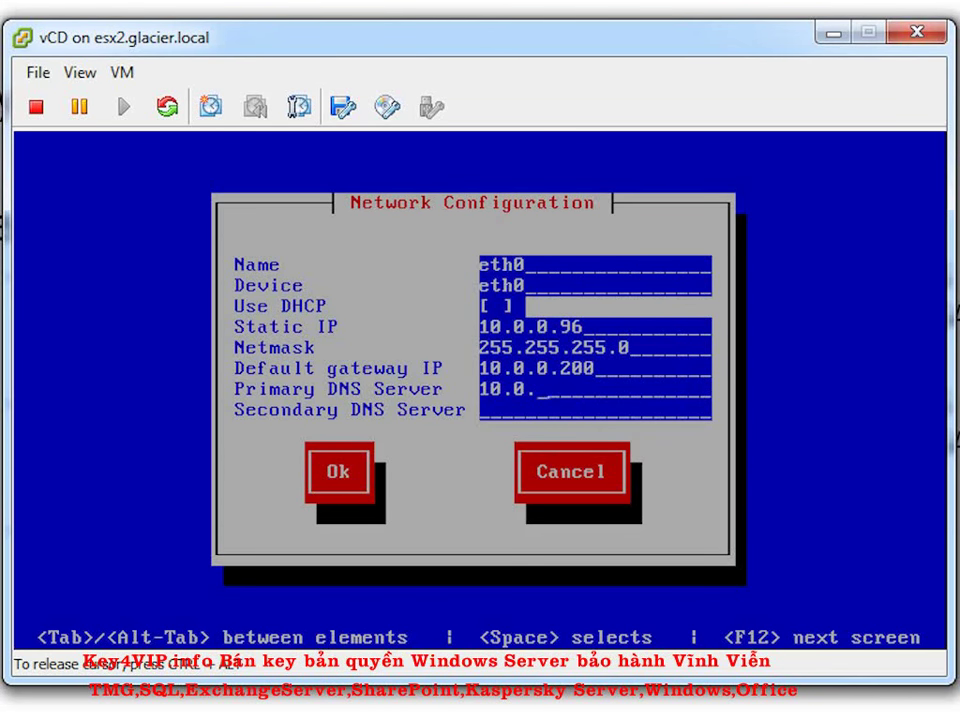
pyautogui.write('0.4')
pyautogui.press('Tab')
pyautogui.press('Tab')
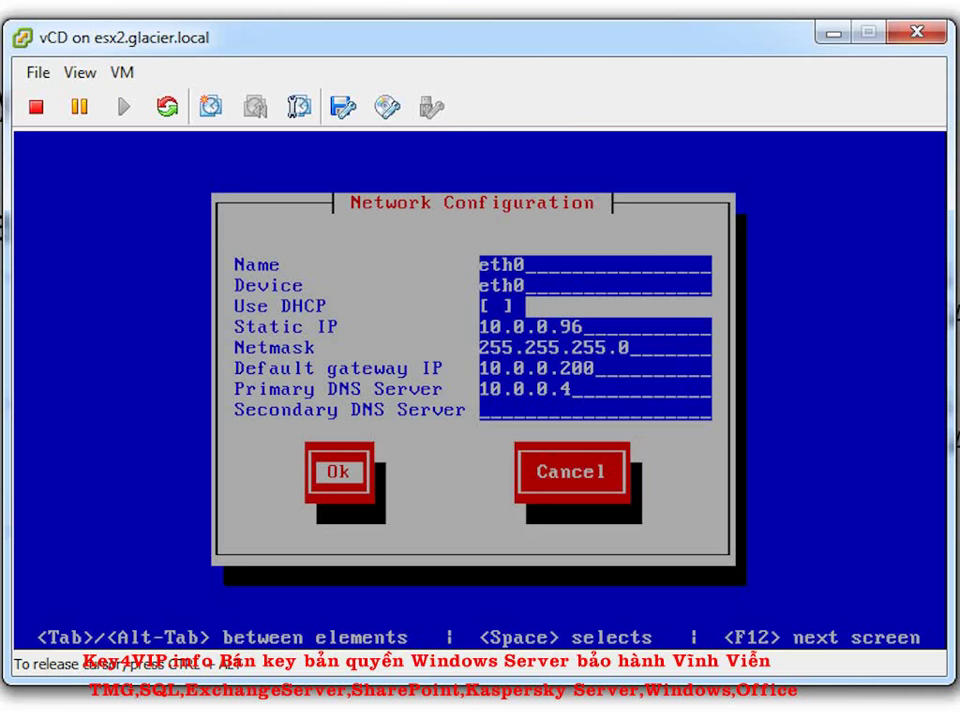
pyautogui.press('Return')
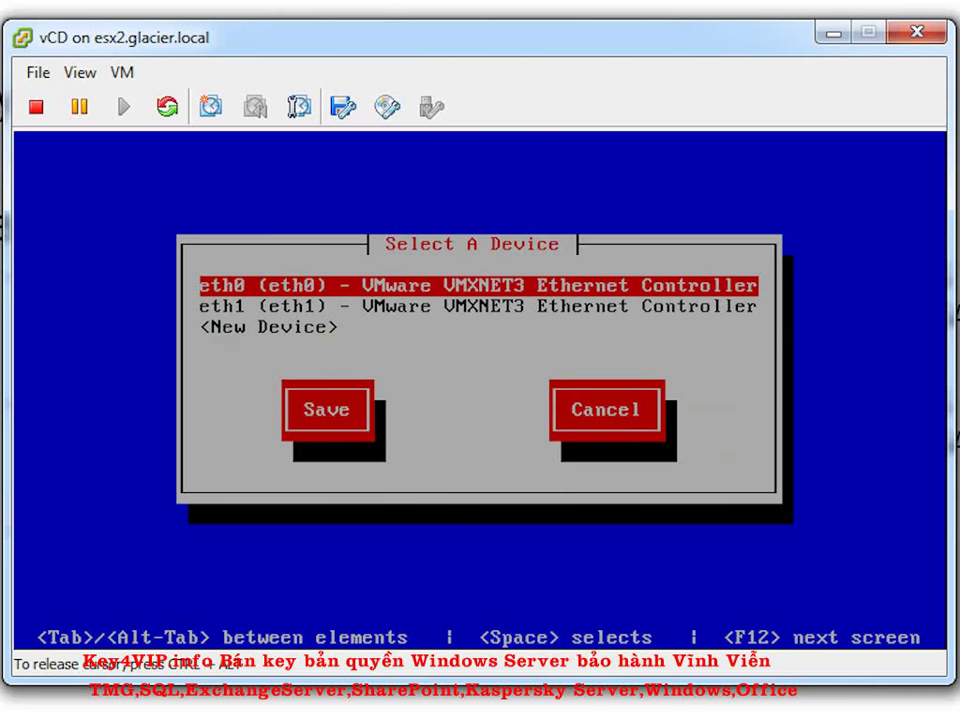
# Step: Open the eth1 adapter settings and turn off DHCP
pyautogui.press('Down')
pyautogui.press('Return')
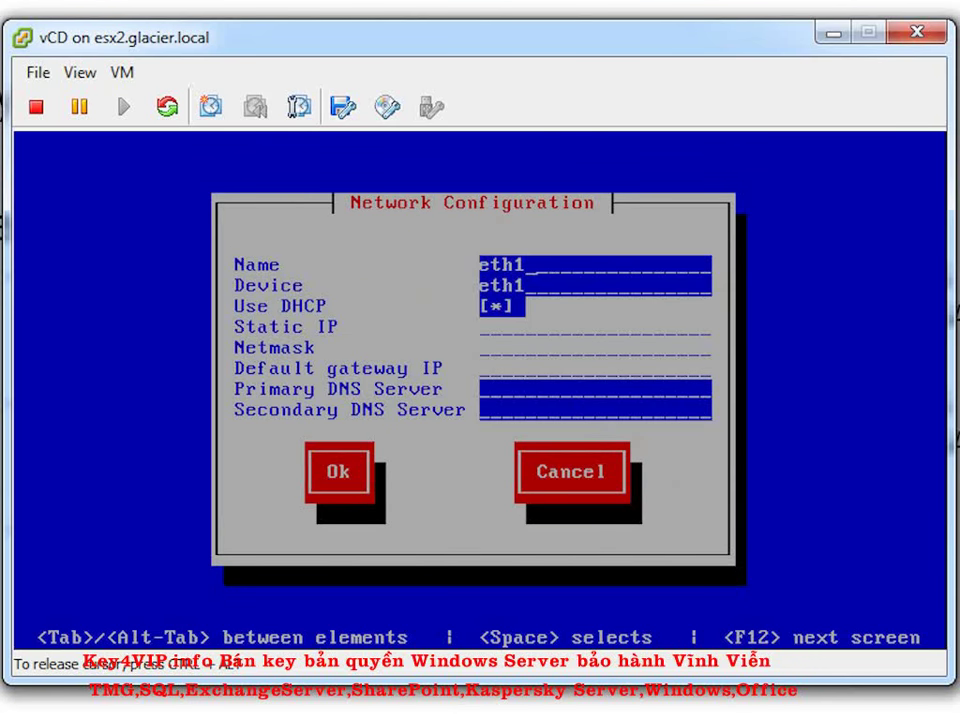
pyautogui.press('Tab')
pyautogui.press('Tab')
pyautogui.press('space')
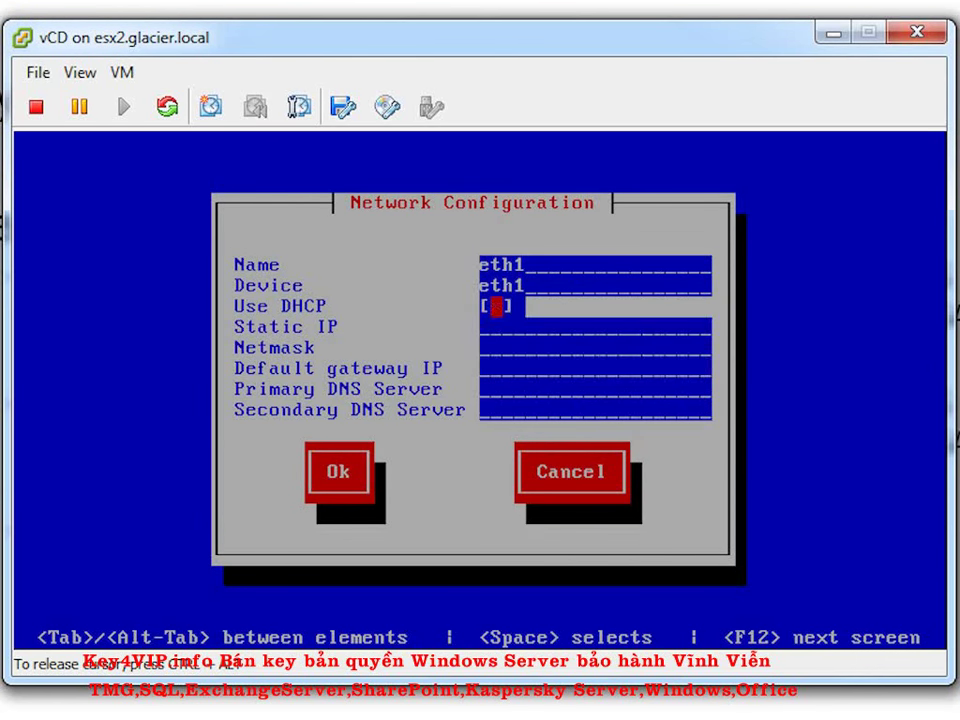
# Step: Give eth1 IP 10.0.0.97, netmask 255.255.255.0, gateway 10.0.0.200, DNS 10.0.0.4 and save
pyautogui.press('Tab')
pyautogui.write('10.0.0.97')
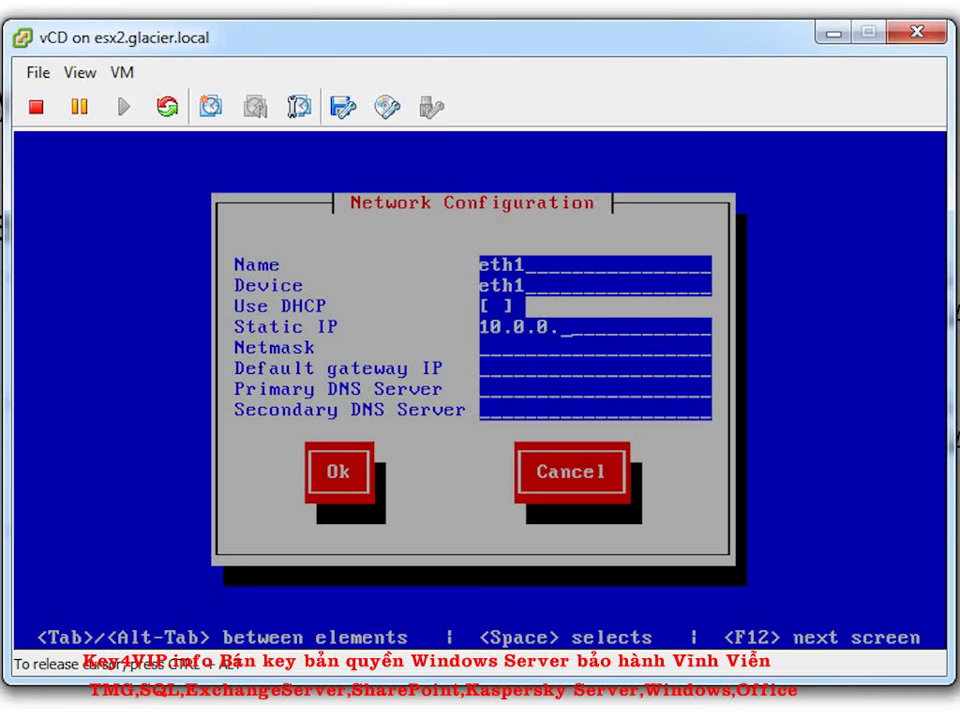
pyautogui.press('Tab')
pyautogui.write('255.255.255.0')
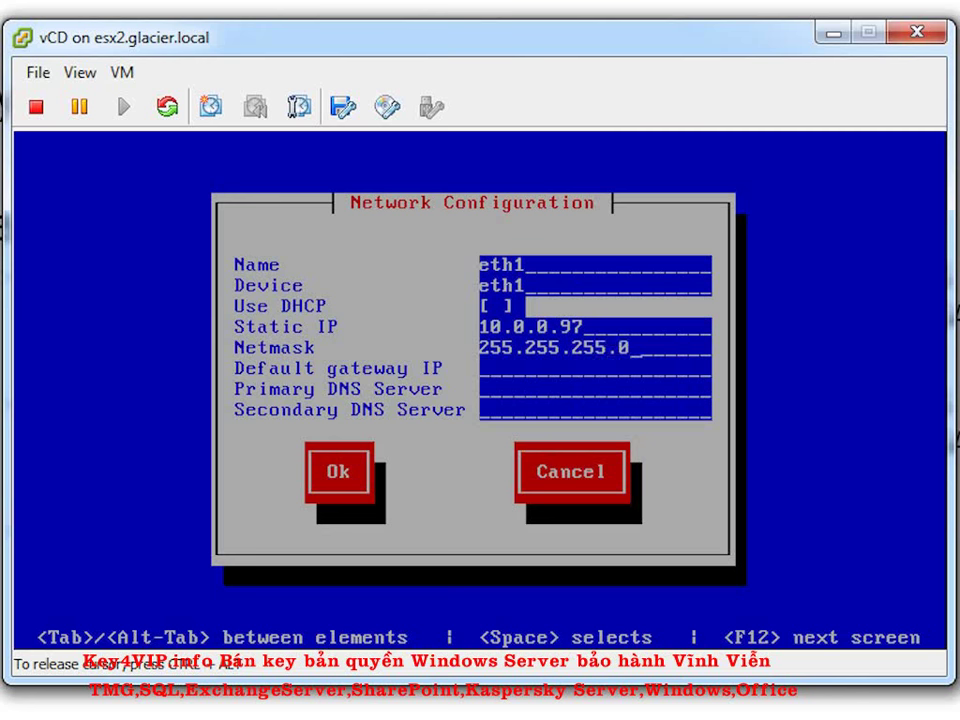
pyautogui.press('Tab')
pyautogui.write('10.0.0.200')
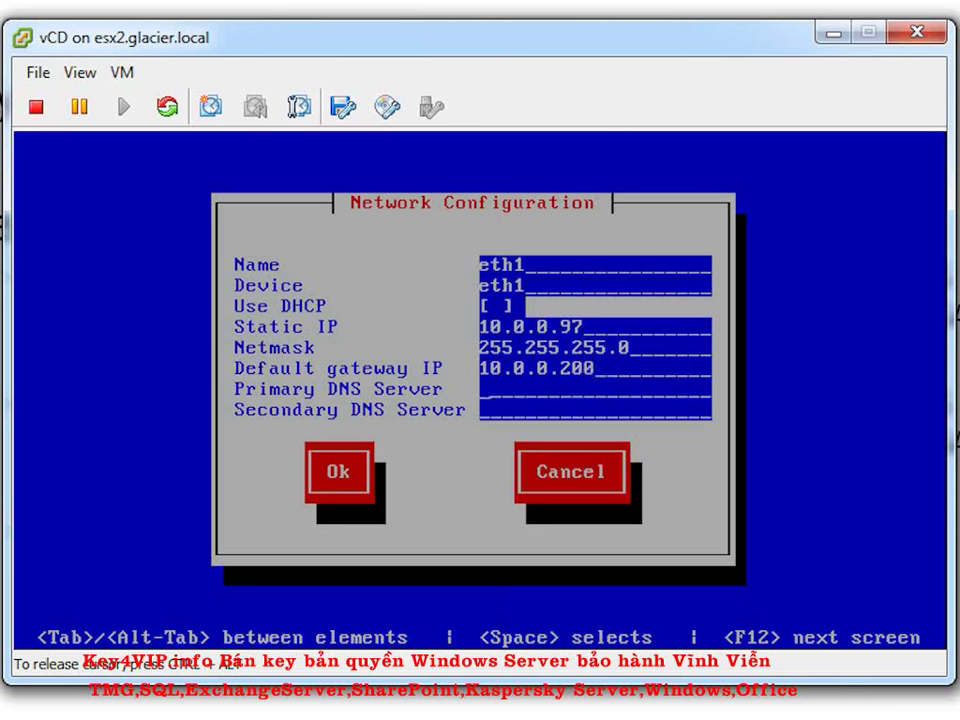
pyautogui.press('Tab')
pyautogui.write('10.0.0.4')
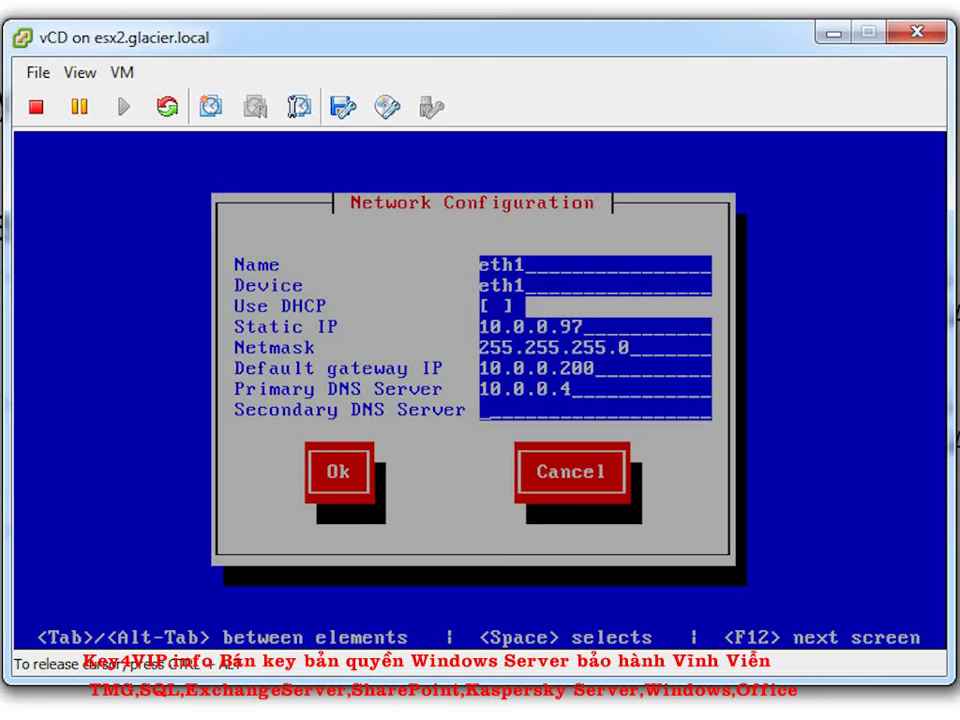
pyautogui.press('Tab')
pyautogui.press('Tab')
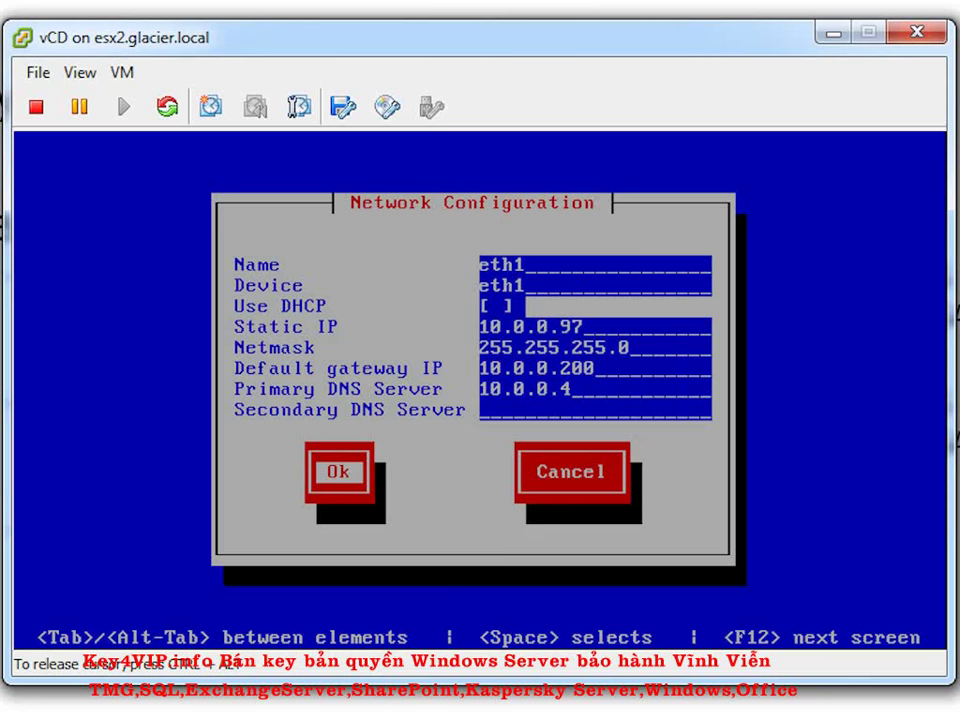
pyautogui.press('Return')
pyautogui.press('Tab')
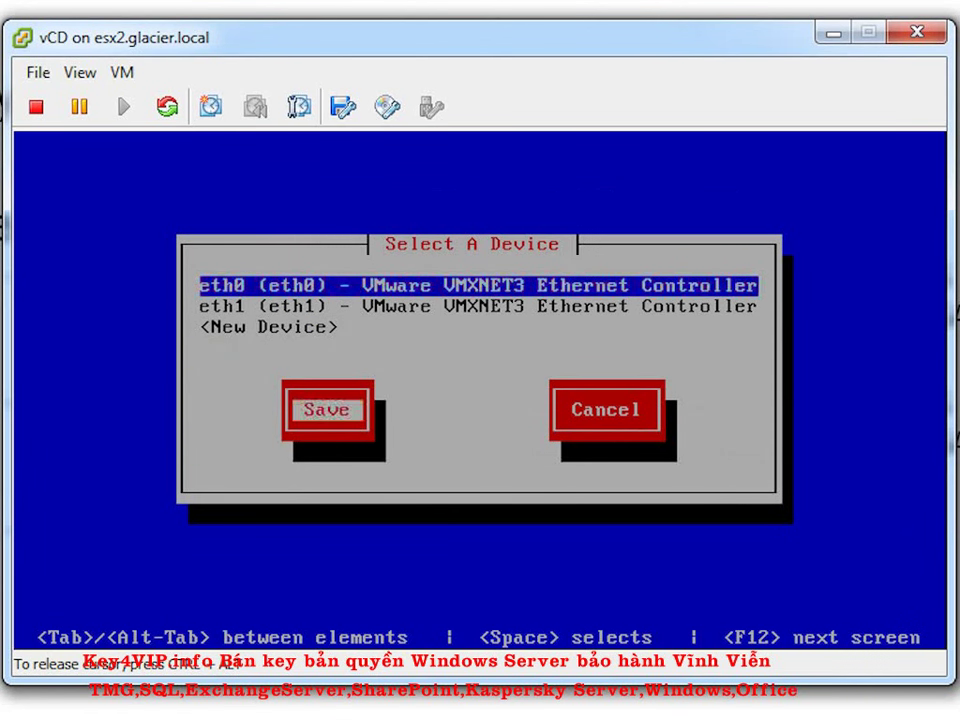
pyautogui.press('Return')
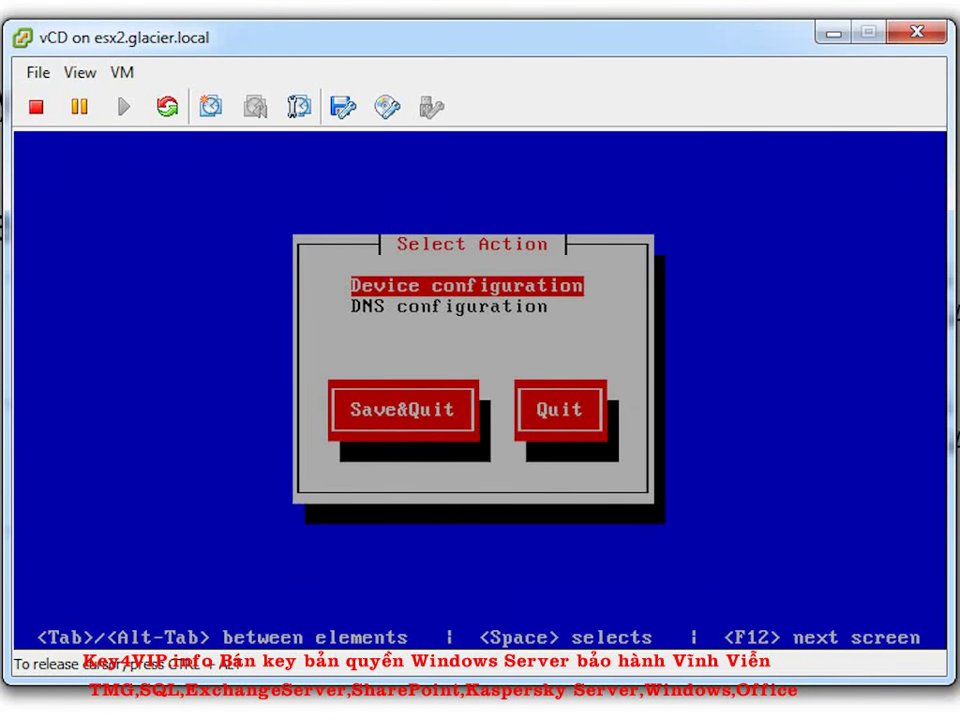
# Step: In DNS configuration set primary DNS 10.0.0.4 and search path glacier.local
pyautogui.press('Down')
pyautogui.press('Return')
pyautogui.press('Left')
pyautogui.press('Left')
pyautogui.press('Left')
pyautogui.press('Left')
pyautogui.press('Left')
pyautogui.press('Left')
pyautogui.press('Left')
pyautogui.press('Left')
pyautogui.press('Left')
pyautogui.press('Left')
pyautogui.press('Left')
pyautogui.press('Left')
pyautogui.press('Left')
pyautogui.press('Left')
pyautogui.press('Left')
pyautogui.press('Left')
pyautogui.press('Left')
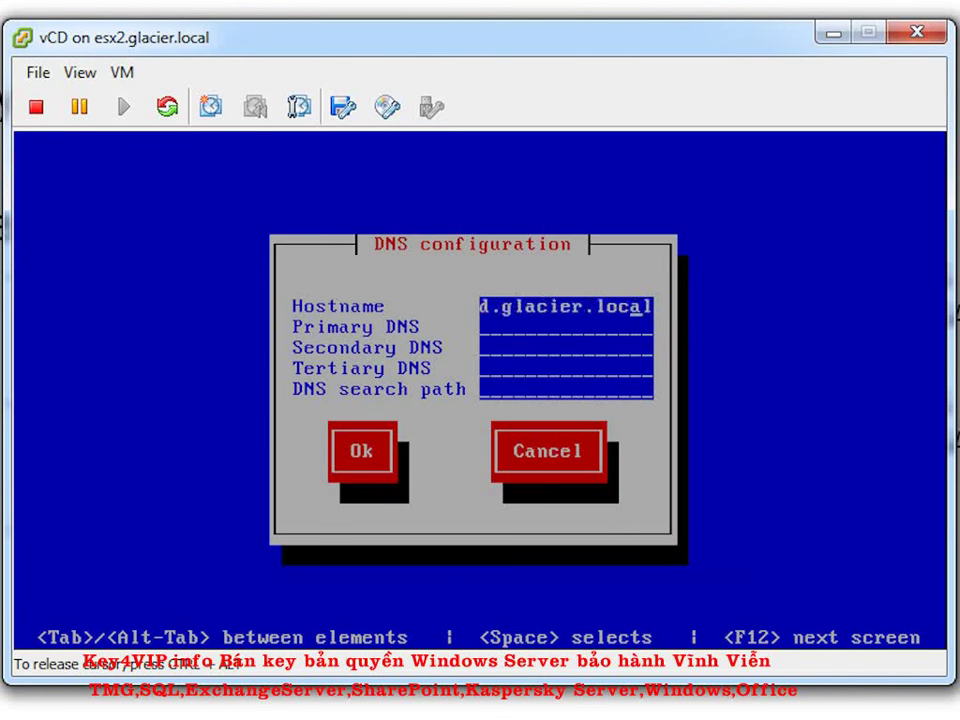
pyautogui.press('Right')
pyautogui.press('Right')
pyautogui.press('Right')
pyautogui.press('Right')
pyautogui.press('Right')
pyautogui.press('Right')
pyautogui.press('Right')
pyautogui.press('Right')
pyautogui.press('Right')
pyautogui.press('Right')
pyautogui.press('Right')
pyautogui.press('Right')
pyautogui.press('Right')
pyautogui.press('Right')
pyautogui.press('Right')
pyautogui.press('Right')
pyautogui.press('Right')
pyautogui.press('Left')
pyautogui.press('Left')
pyautogui.press('Tab')
pyautogui.write('10.0.0.4')
pyautogui.press('Tab')
pyautogui.press('Tab')
pyautogui.press('Tab')
pyautogui.write('glacier.local')
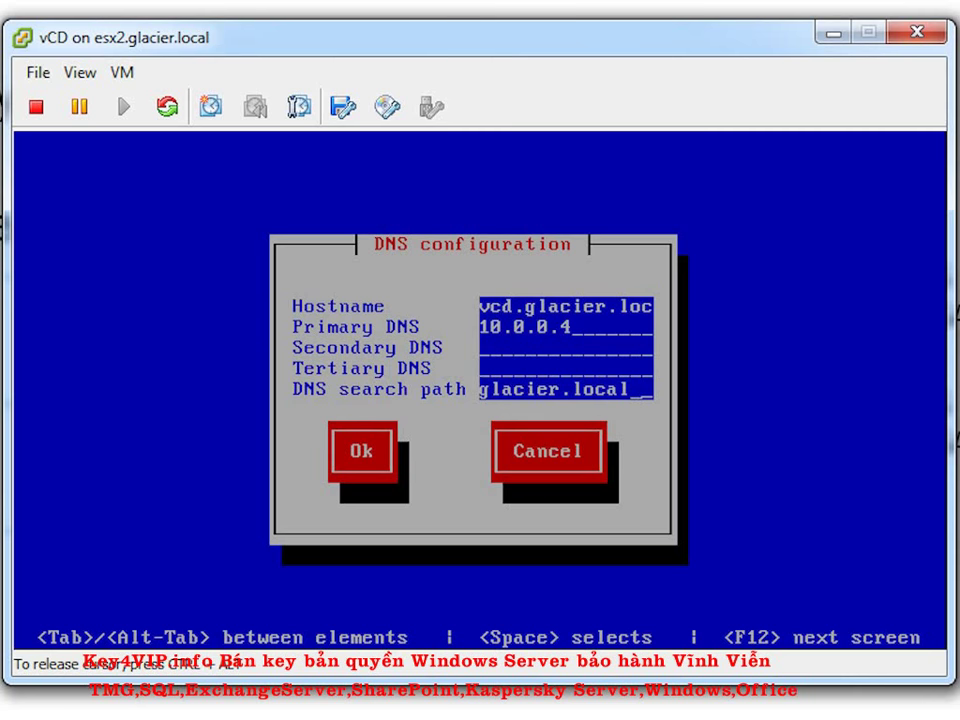
pyautogui.press('Tab')
pyautogui.press('Return')
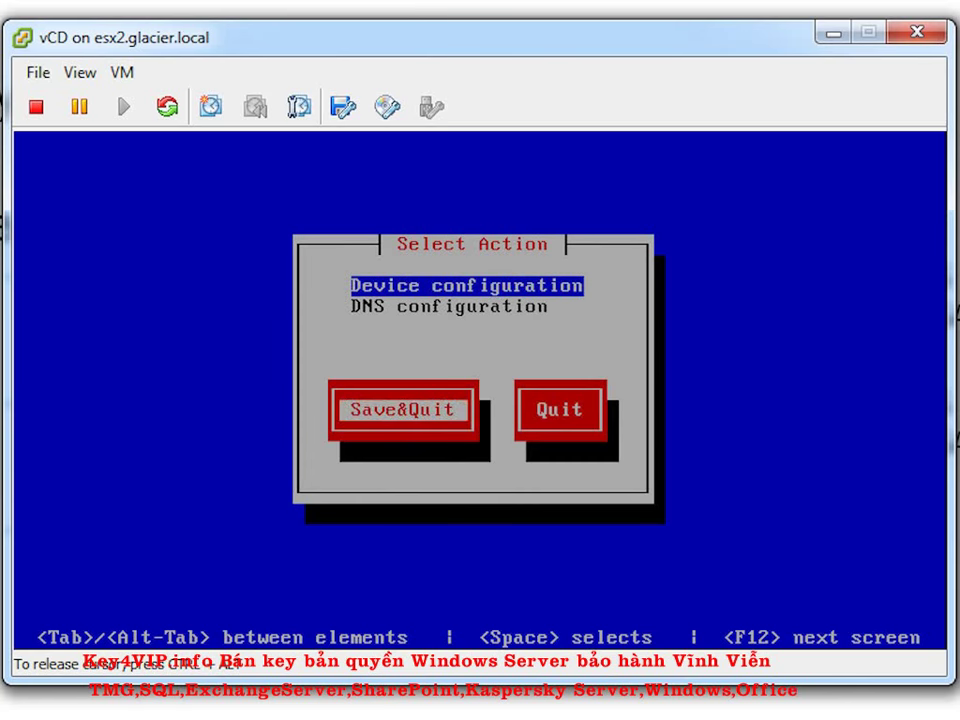
# Step: Save the network settings and quit the setup utility to the shell
pyautogui.press('Return')
pyautogui.press('Tab')
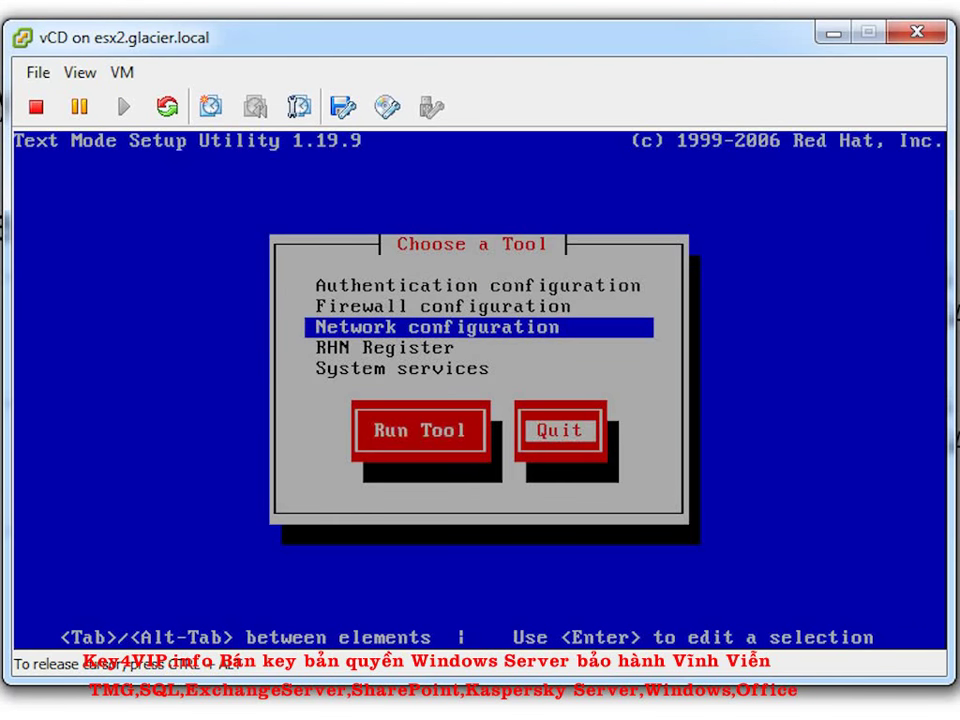
pyautogui.press('Return')
# Step: Clear the console and list all network interfaces with ifconfig -a
pyautogui.write('clear')
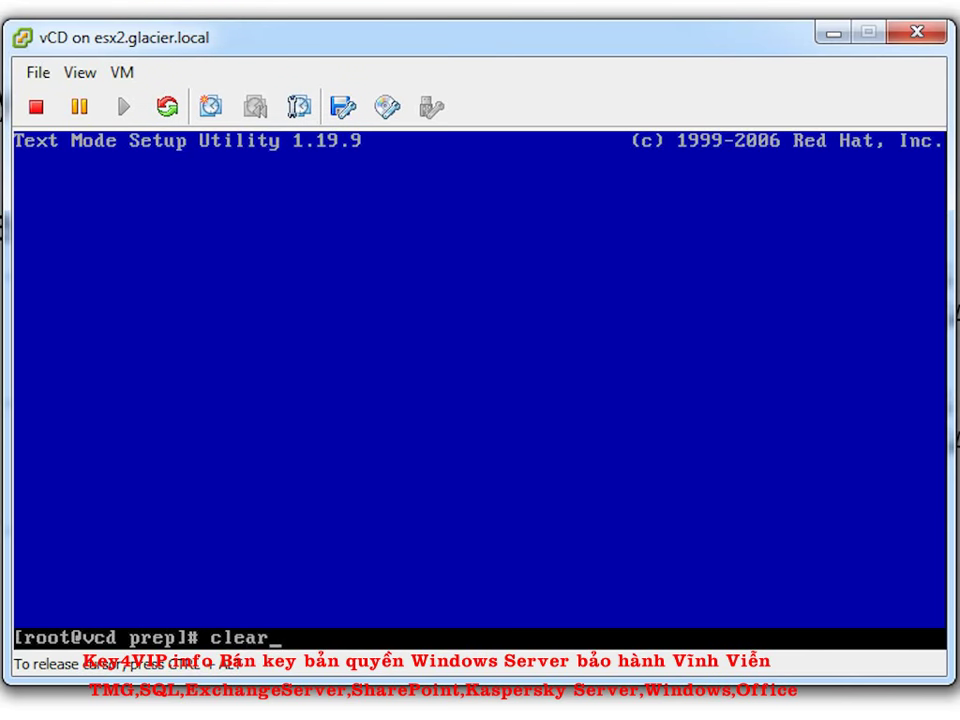
pyautogui.press('Return')
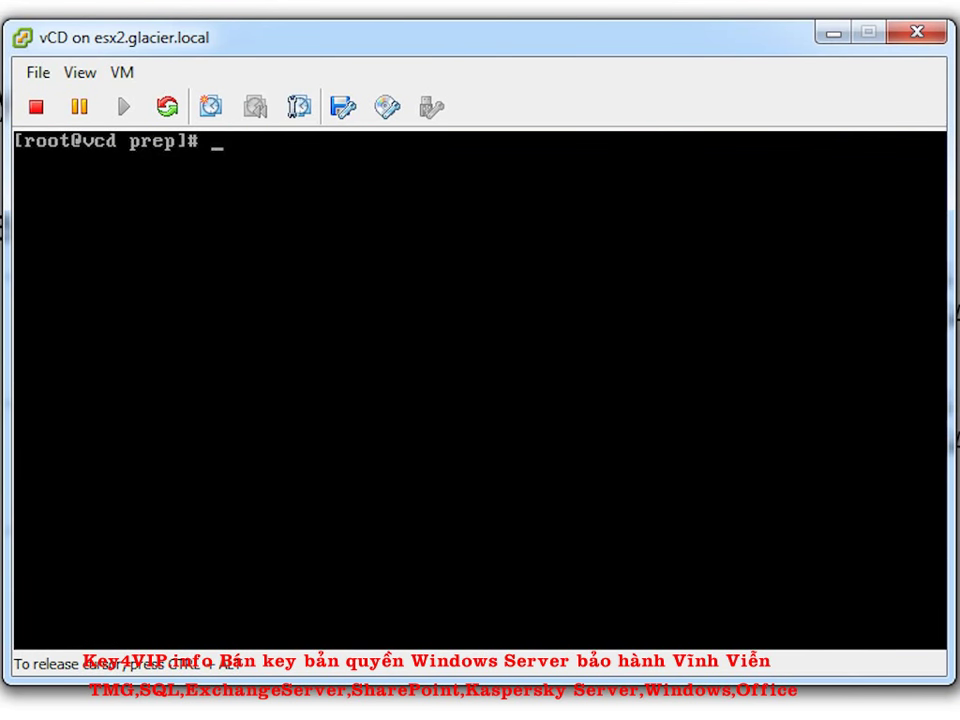
pyautogui.write('ifconfig -a')
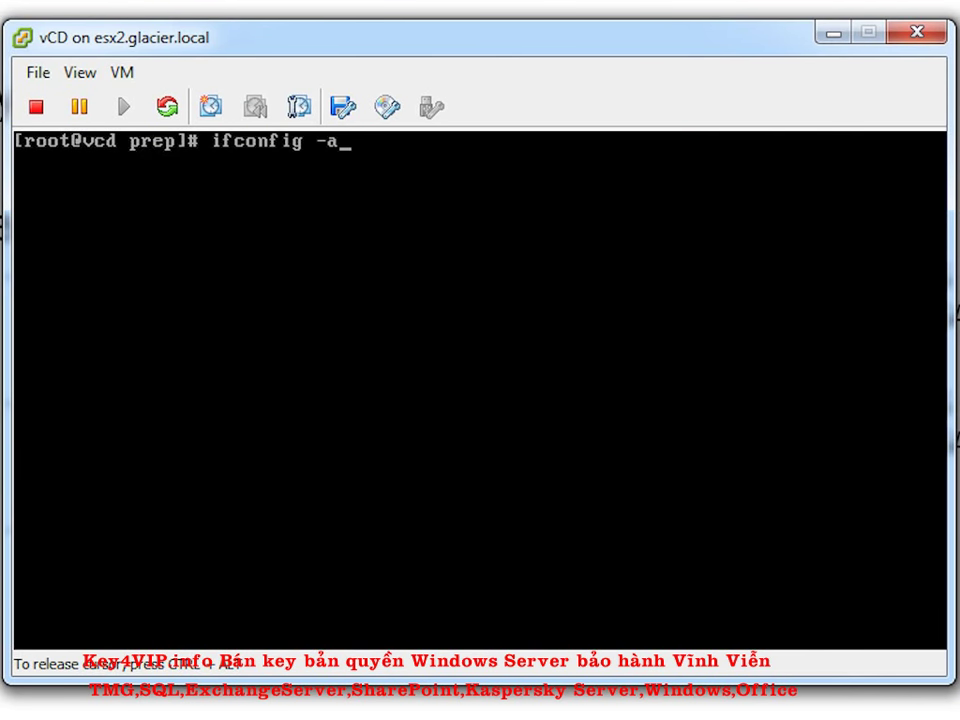
pyautogui.press('Return')
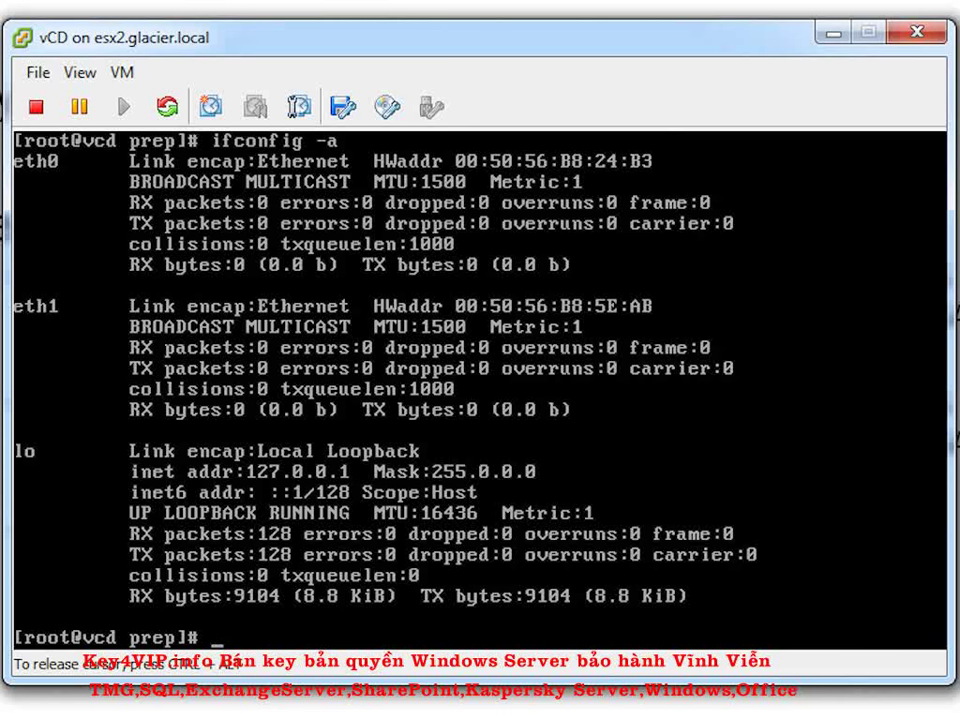
pyautogui.hotkey('ctrl', 'alt')
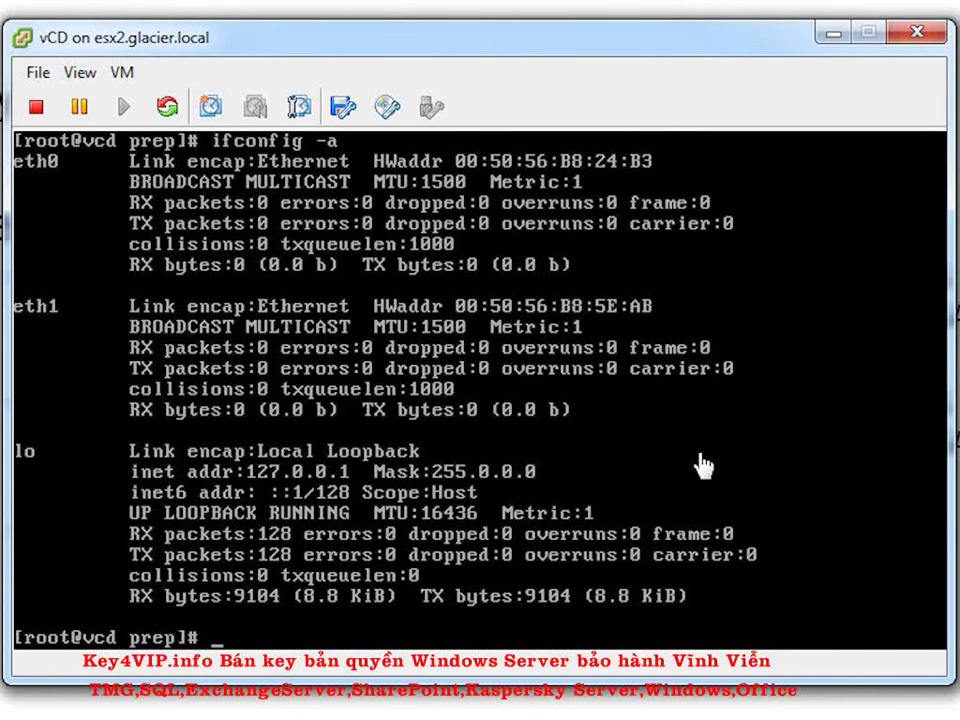
# Step: Change into /etc/sysconfig/network-scripts and list its files with ls -l
pyautogui.click(780, 379)
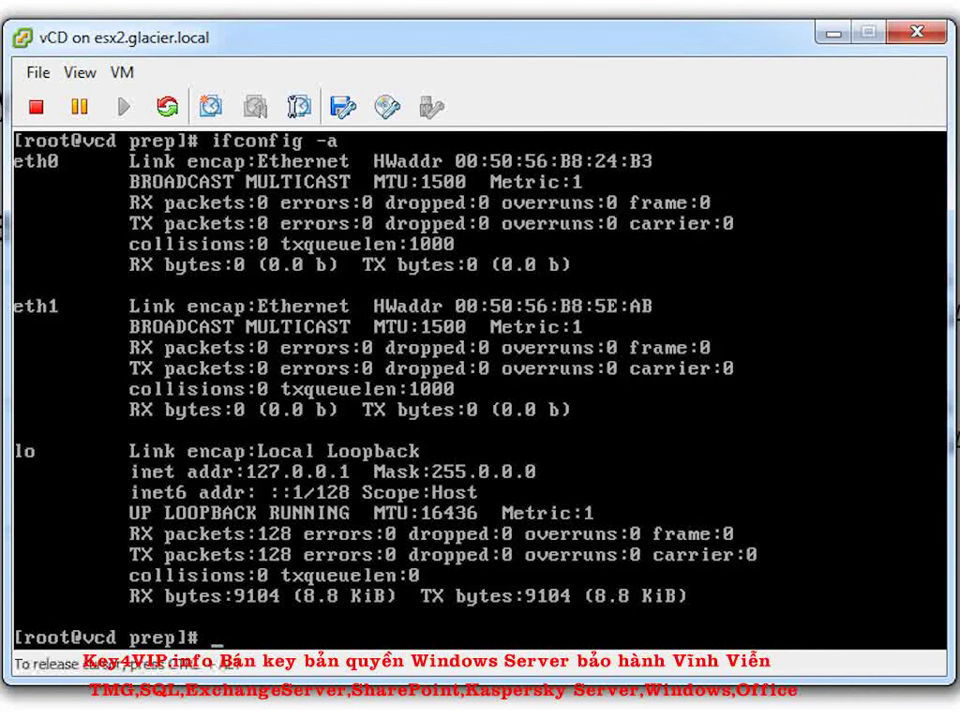
pyautogui.write('cd')
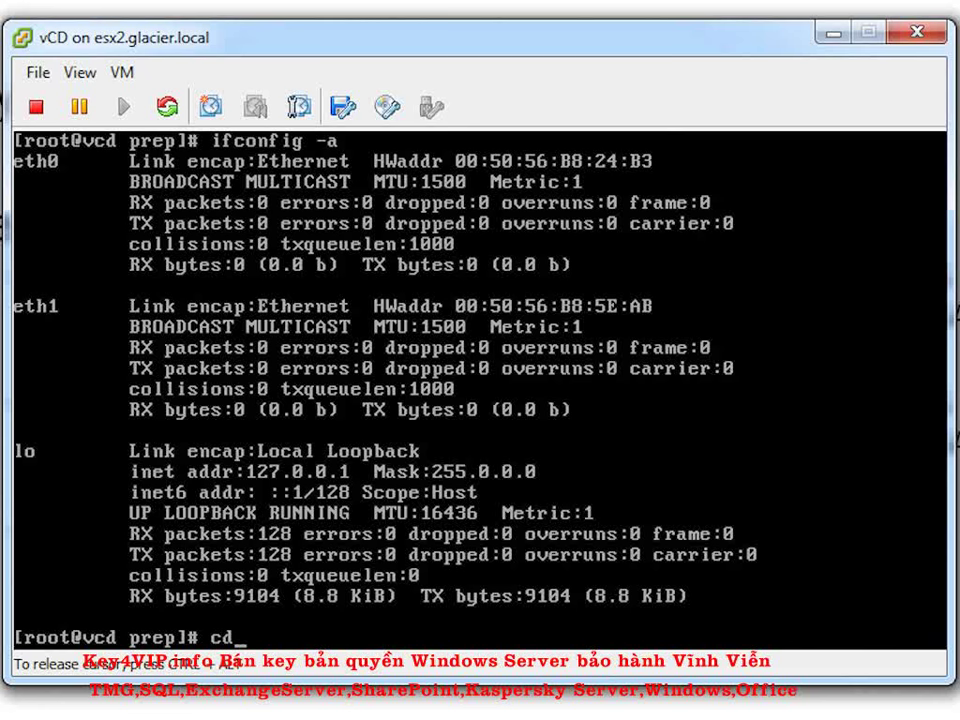
pyautogui.write(' /etc')
pyautogui.write('/sysconfig/network-scripts')
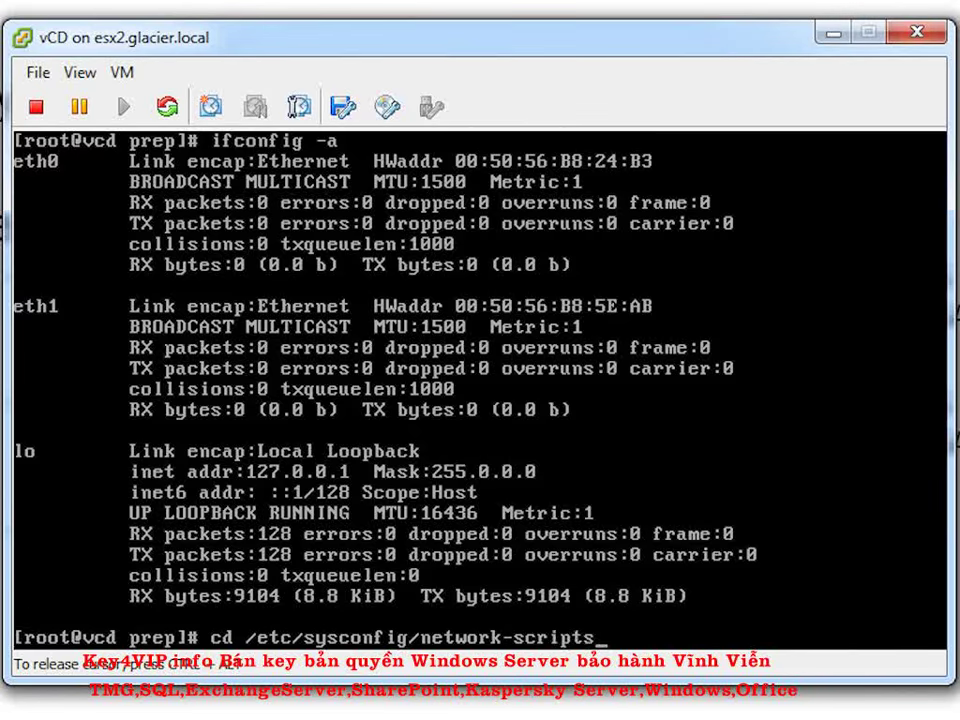
pyautogui.press('Return')
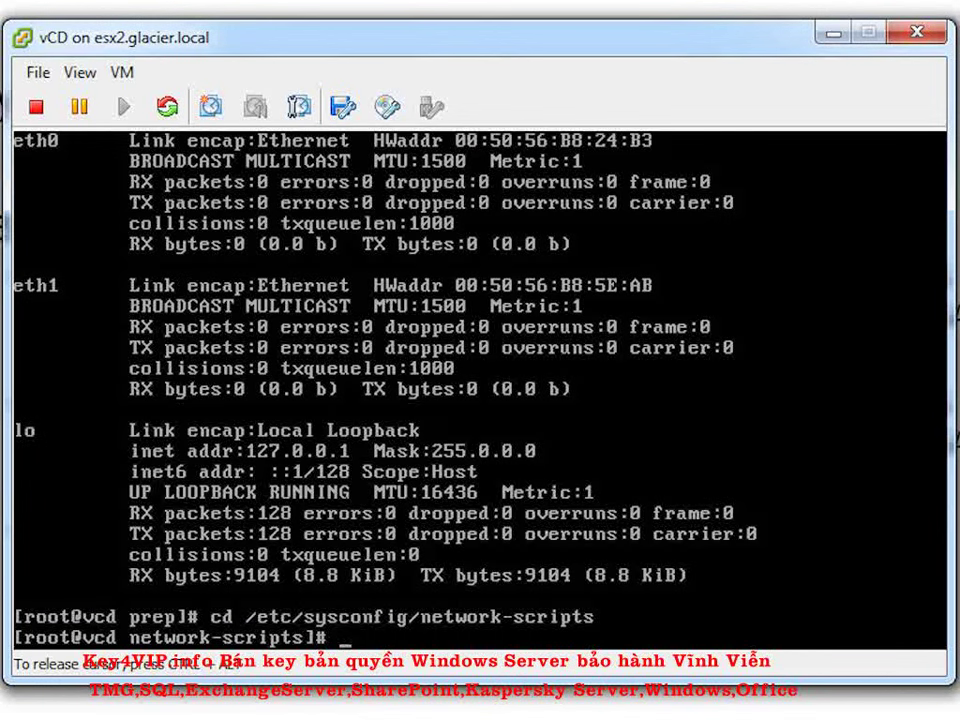
pyautogui.write('ls -l')
pyautogui.press('Return')
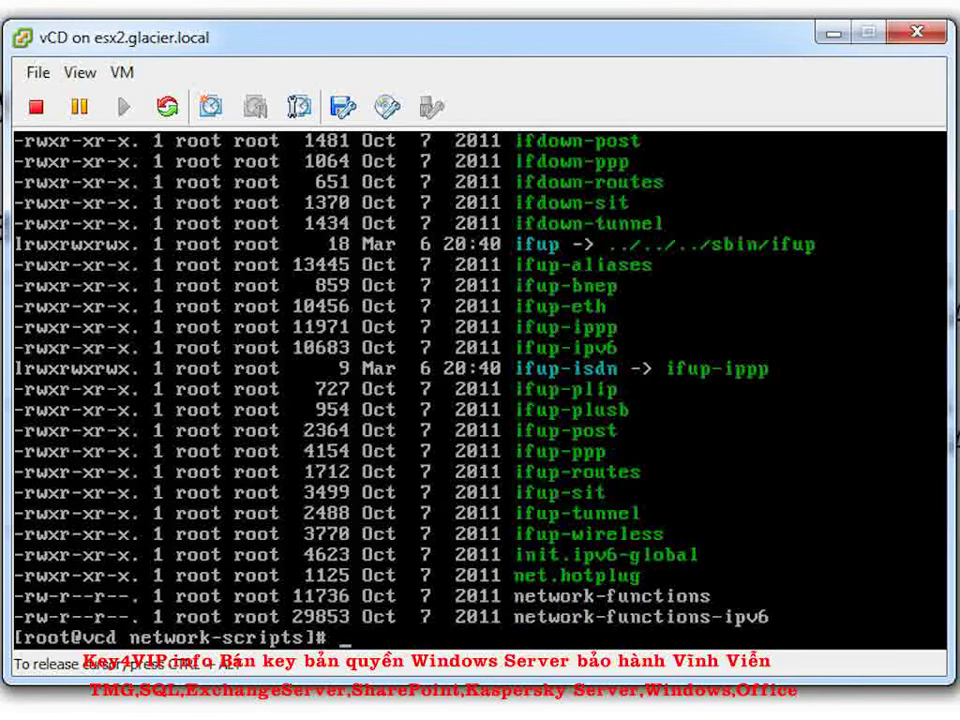
# Step: Scroll back to check ifcfg-eth0 and ifcfg-eth1 in the listing, then enter vi ifcfg-eth0
pyautogui.hotkey('shift', 'pageup')
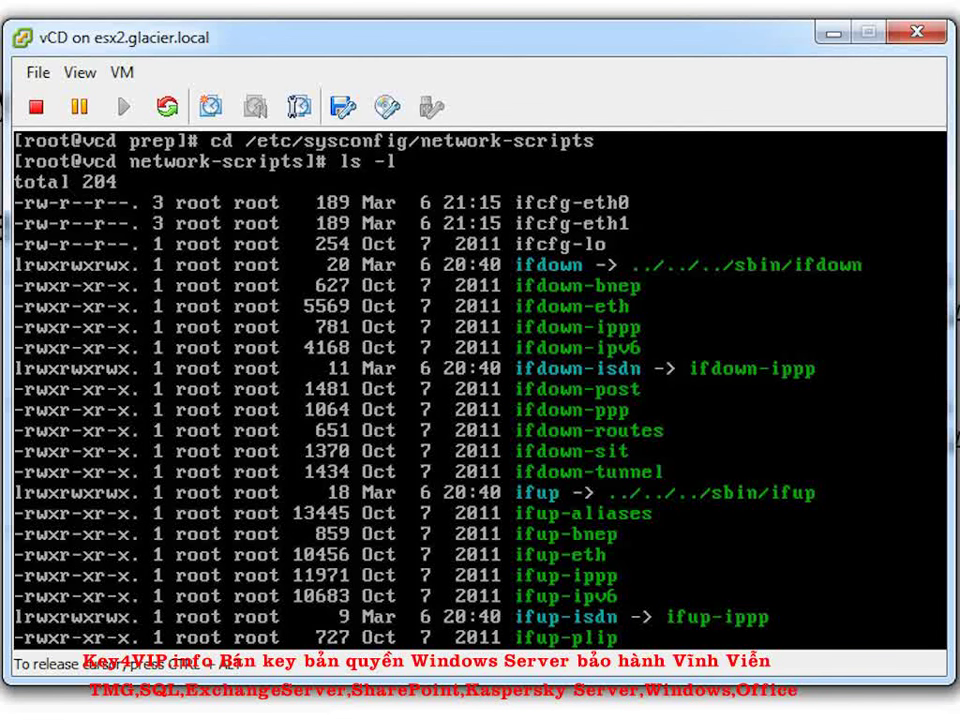
pyautogui.press('Return')
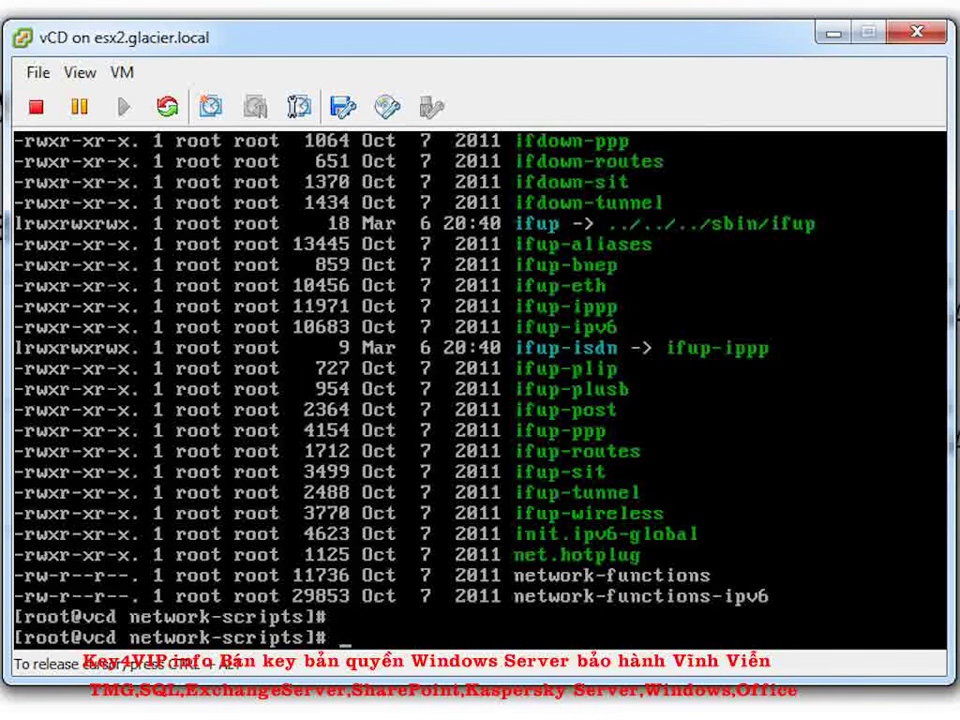
pyautogui.write('vi ifcfg-eth0')
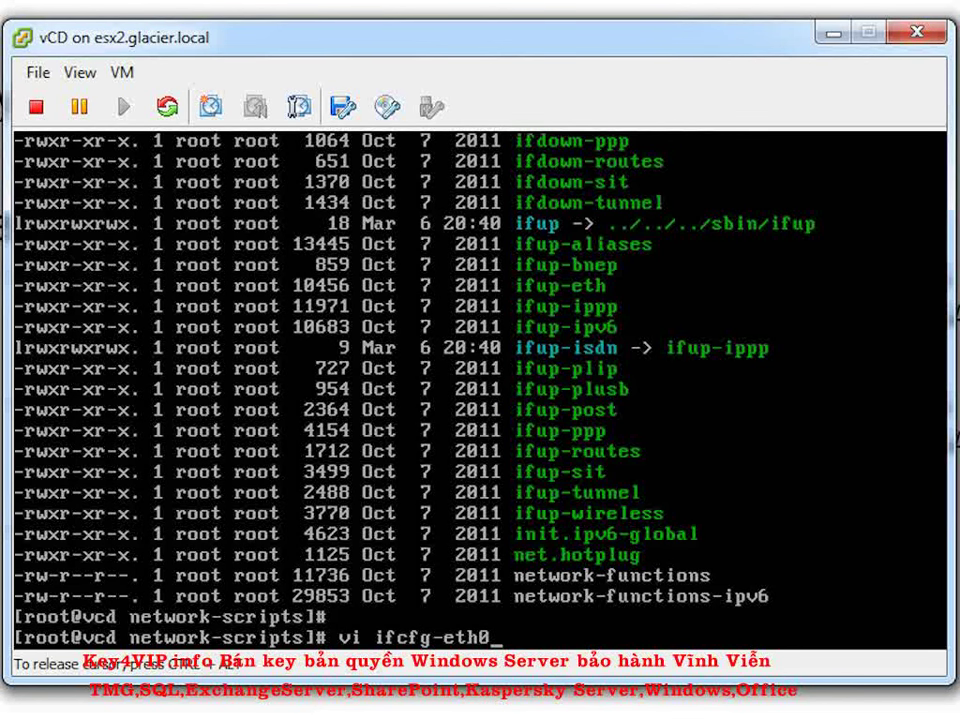
# Step: Change ONBOOT from no to yes in ifcfg-eth0 and save it with :wq
pyautogui.press('Return')
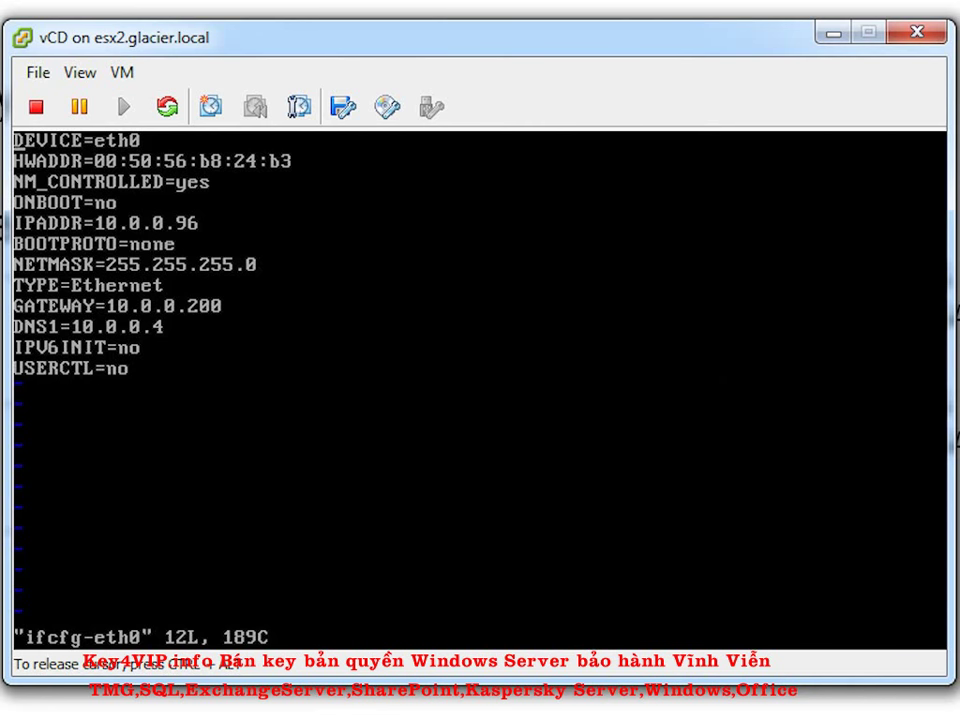
pyautogui.press('i')
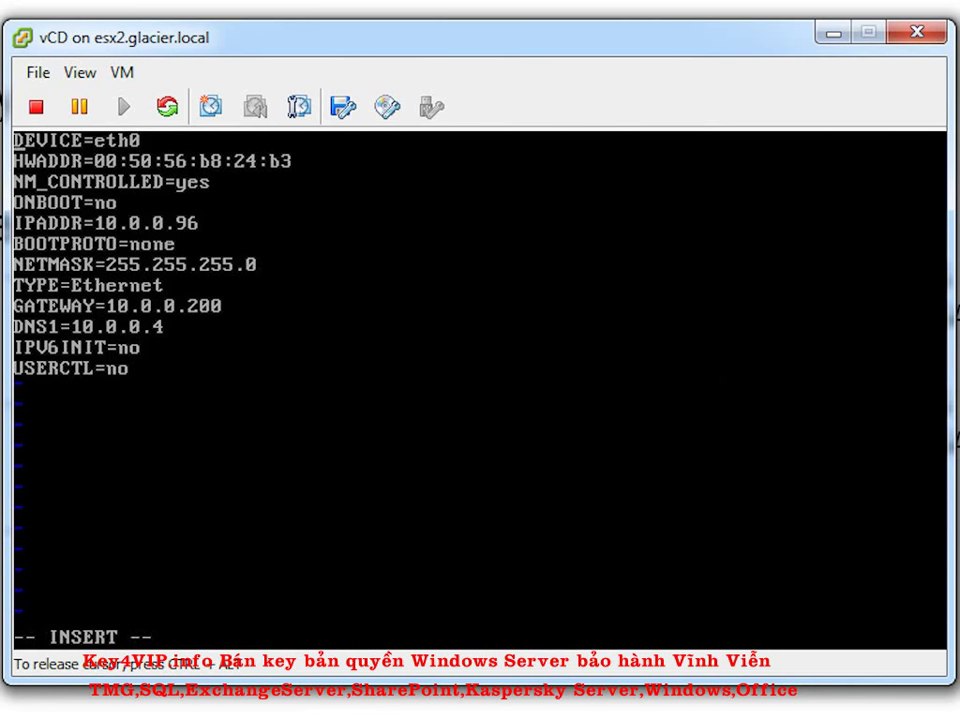
pyautogui.press('Down')
pyautogui.press('Down')
pyautogui.press('Down')
pyautogui.press('Right')
pyautogui.press('Right')
pyautogui.press('Right')
pyautogui.press('Right')
pyautogui.press('Right')
pyautogui.press('Right')
pyautogui.press('Right')
pyautogui.press('Right')
pyautogui.press('Right')
pyautogui.press('BackSpace')
pyautogui.press('BackSpace')
pyautogui.write('yes')
pyautogui.press('Escape')
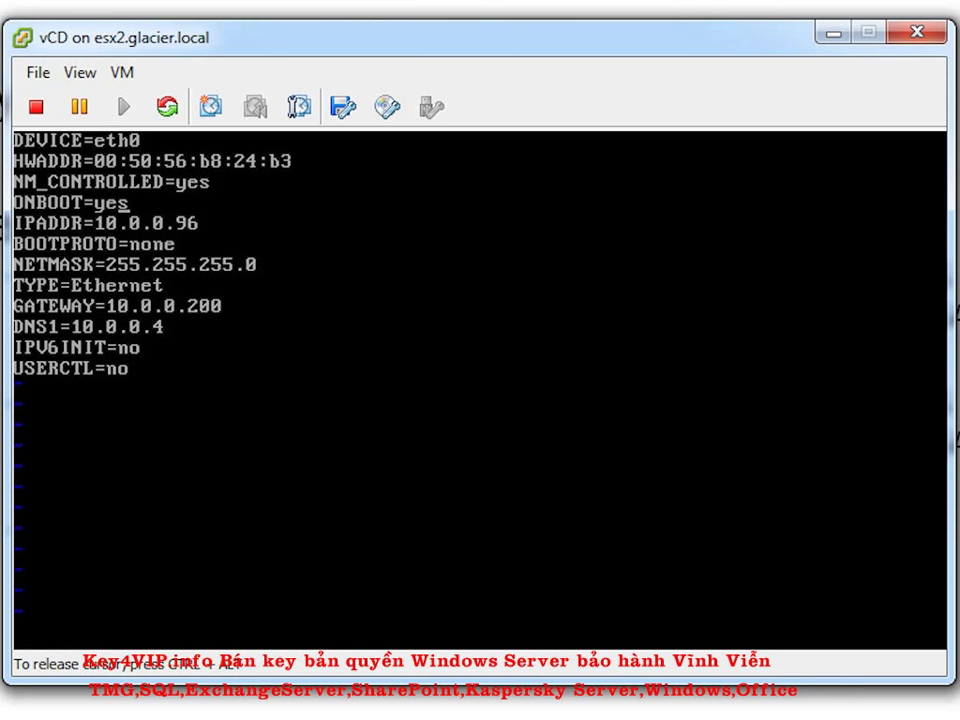
pyautogui.write(':wq')
pyautogui.press('Return')
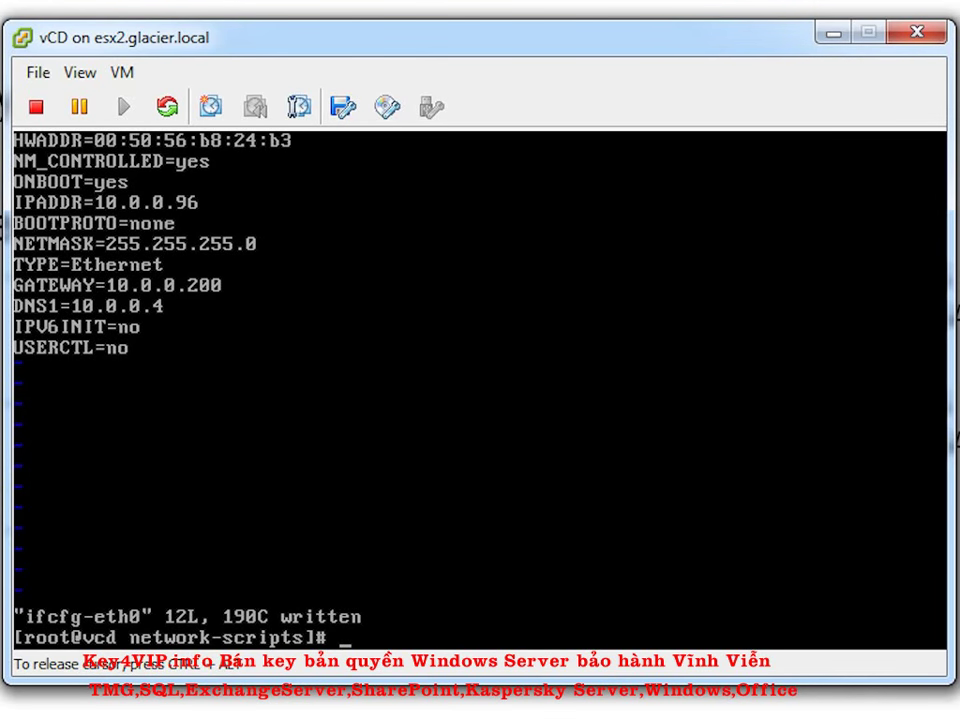
pyautogui.press('Up')
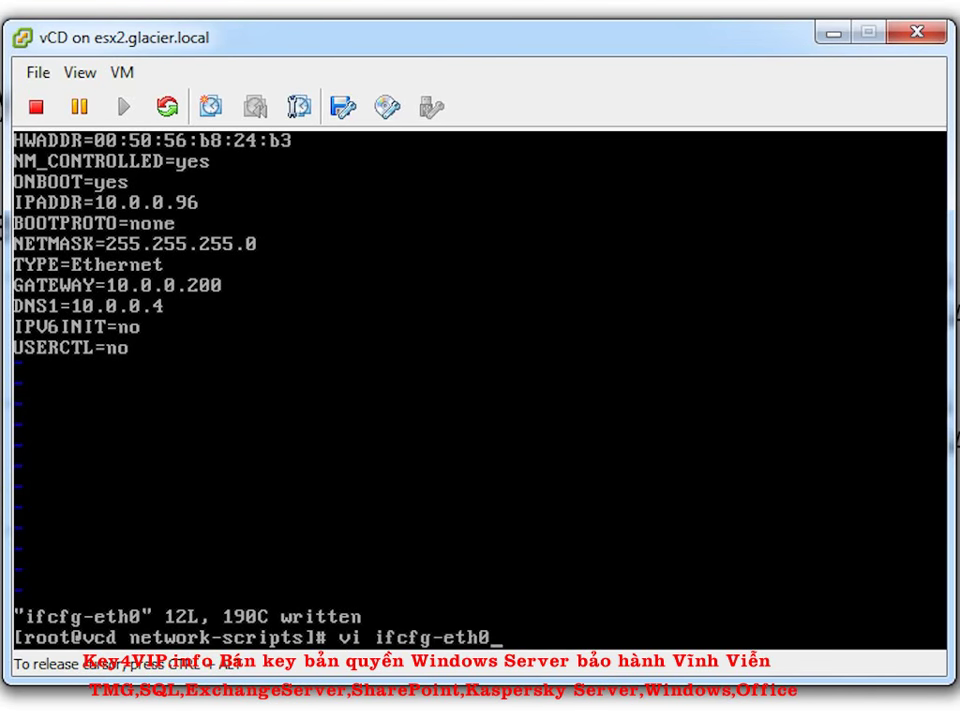
# Step: Open ifcfg-eth1 in vi, change ONBOOT to yes, and save it with :wq
pyautogui.press('BackSpace')
pyautogui.write('1')
pyautogui.press('Return')
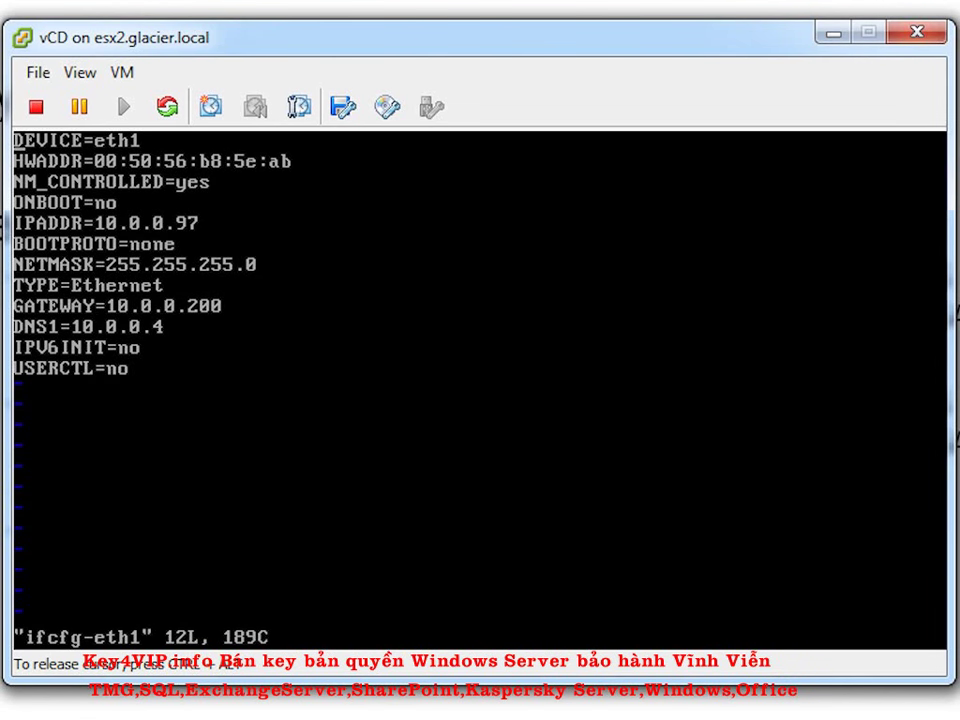
pyautogui.press('i')
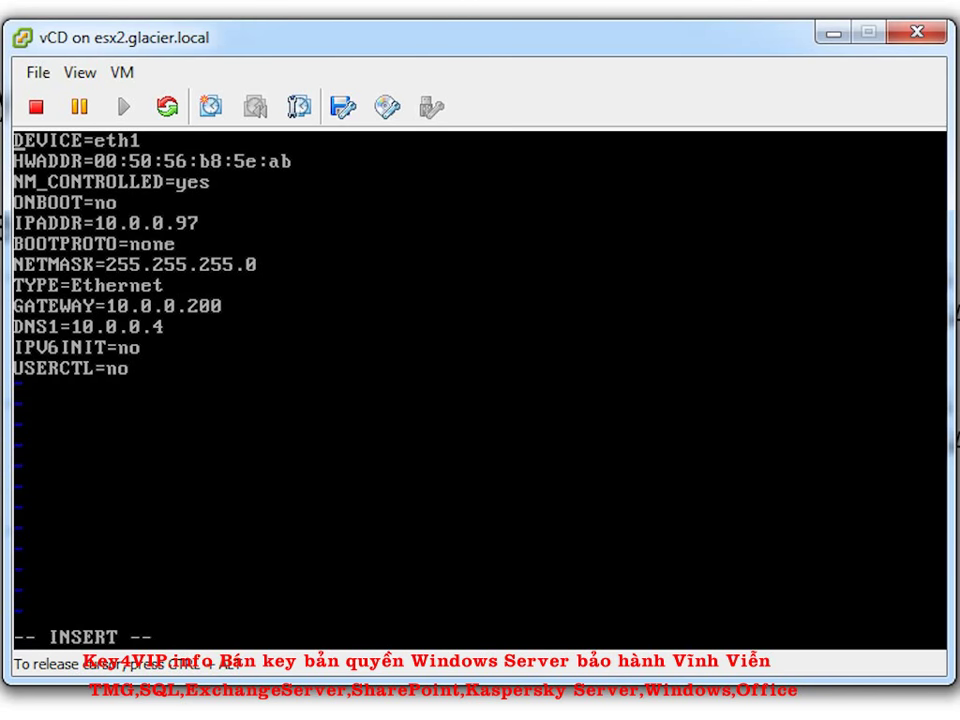
pyautogui.press('Down')
pyautogui.press('Down')
pyautogui.press('Down')
pyautogui.press('Right')
pyautogui.press('Right')
pyautogui.press('Right')
pyautogui.press('Right')
pyautogui.press('Right')
pyautogui.press('Right')
pyautogui.press('Right')
pyautogui.press('Right')
pyautogui.press('Right')
pyautogui.press('BackSpace')
pyautogui.press('BackSpace')
pyautogui.write('yes')
pyautogui.press('Escape')
pyautogui.write(':')
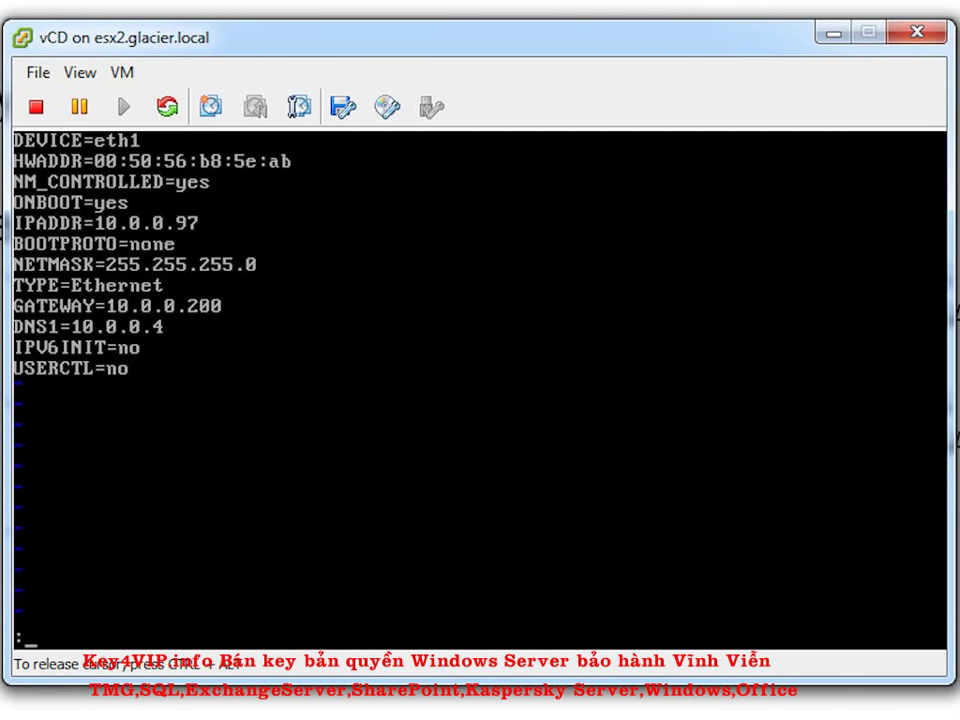
pyautogui.write('wq')
pyautogui.press('Return')
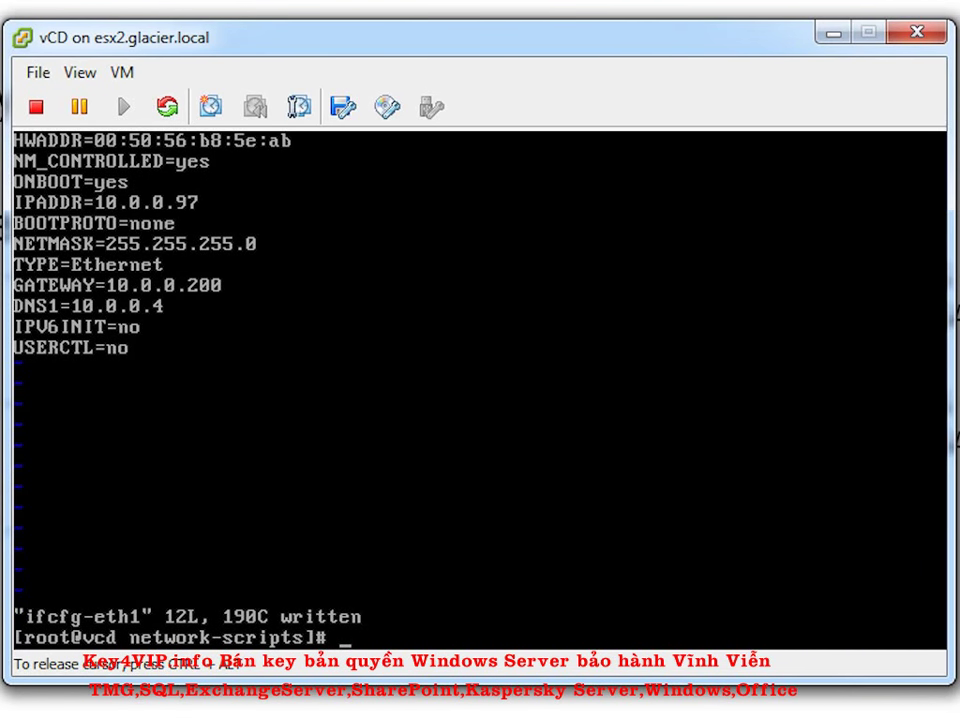
# Step: Run 'service network restart' and confirm eth1 shows 10.0.0.97 in the ifconfig -a output
pyautogui.write('r')
pyautogui.press('BackSpace')
pyautogui.write('service ')
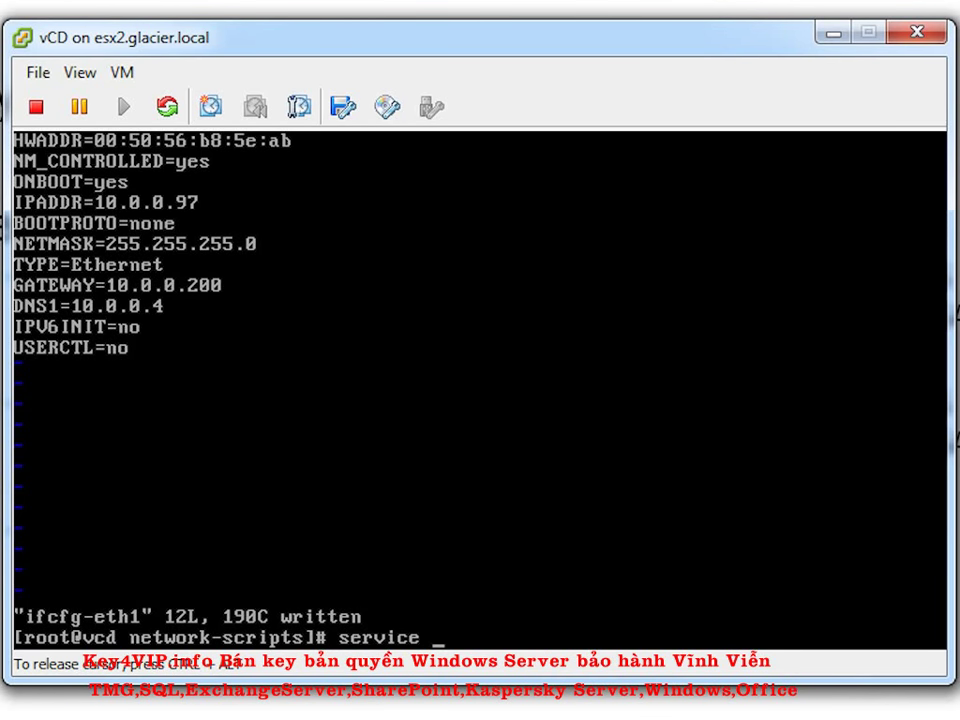
pyautogui.write('network restart')
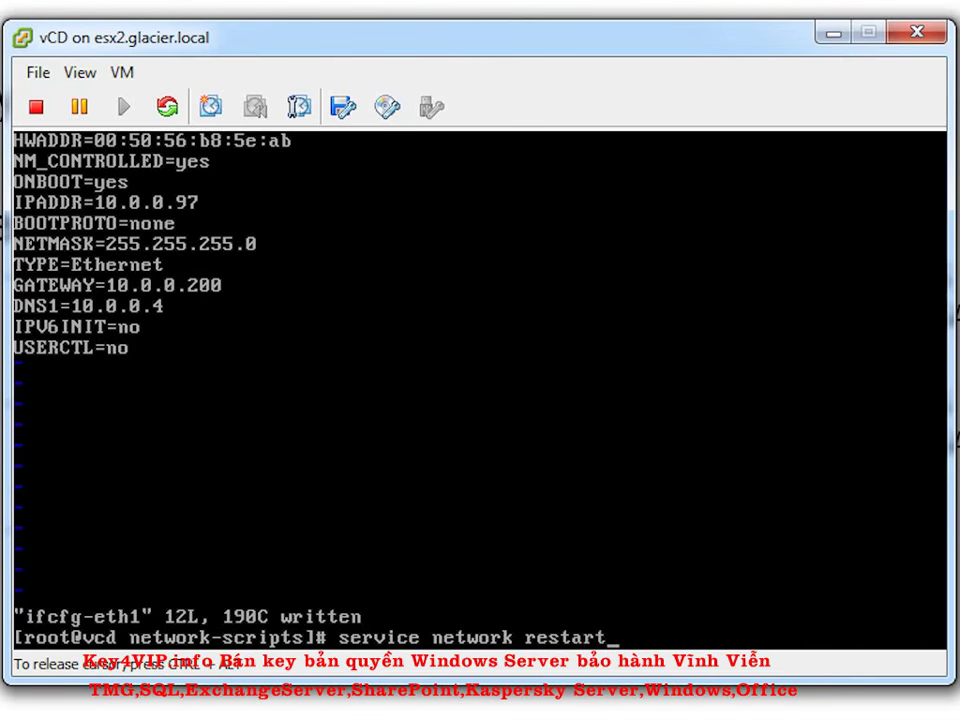
pyautogui.press('Return')
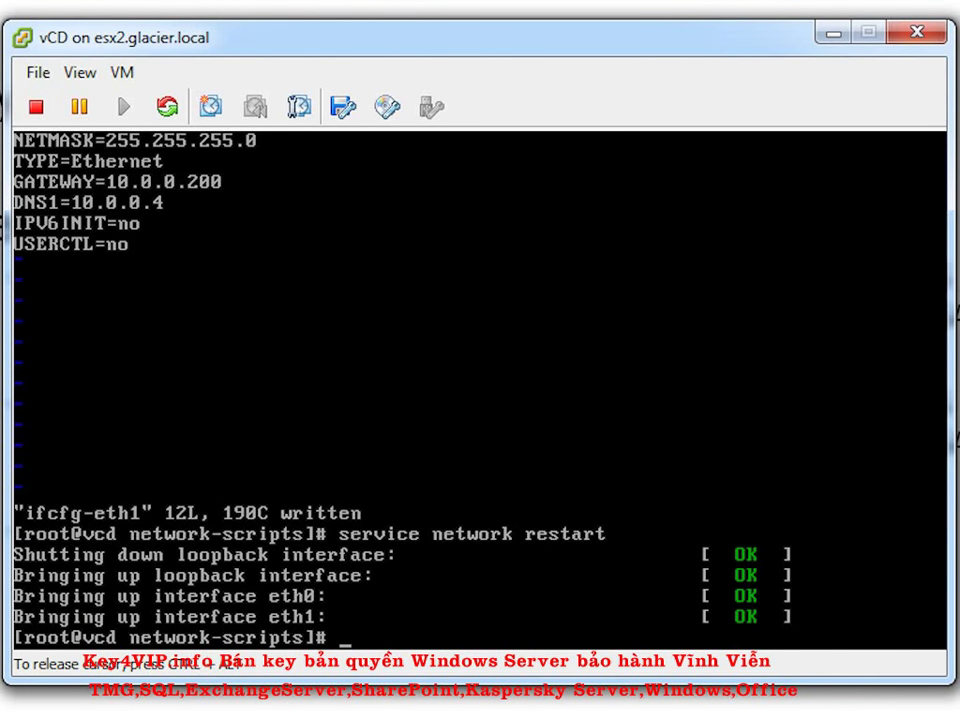
pyautogui.write('ifconfig -a')
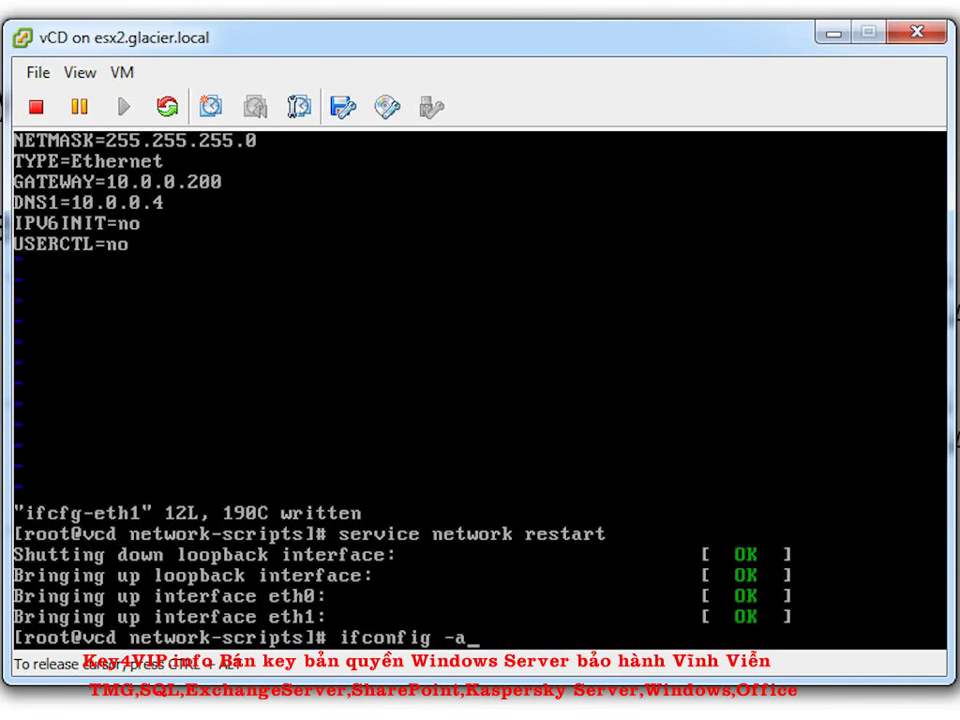
pyautogui.press('Return')
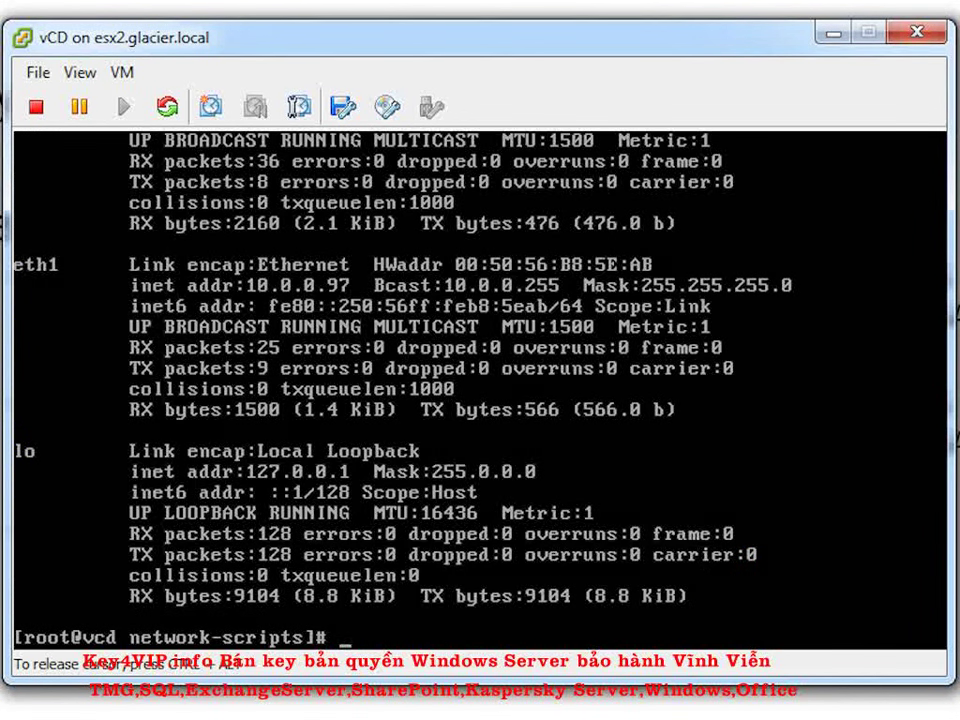
pyautogui.hotkey('shift', 'pageup')
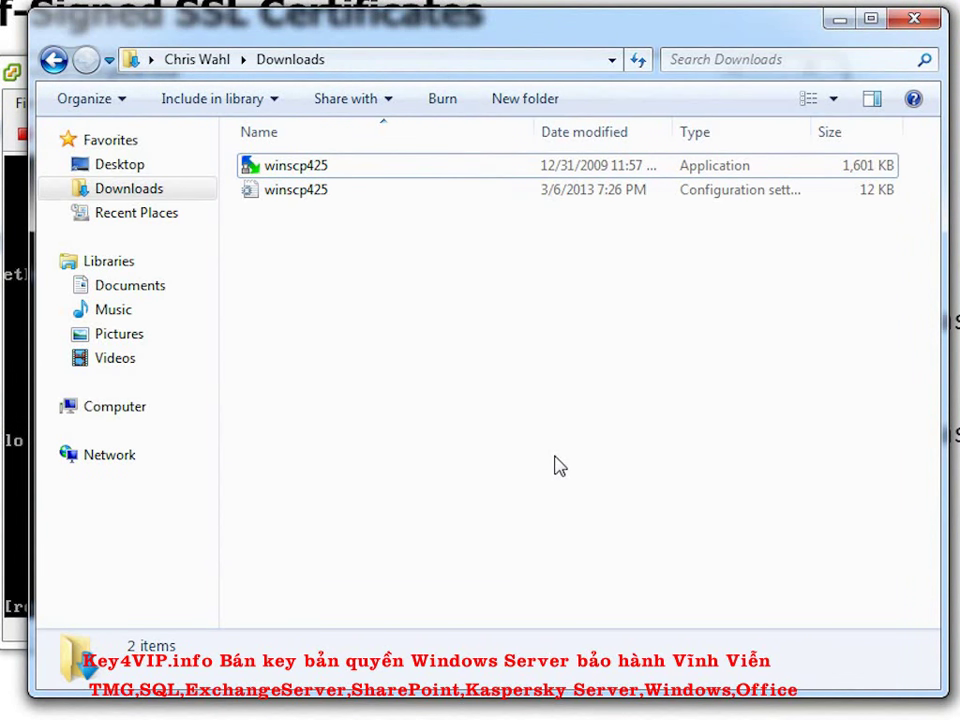
# Step: Launch WinSCP and enter host 10.0.0.96, user root and the root password
pyautogui.doubleClick(313, 168)
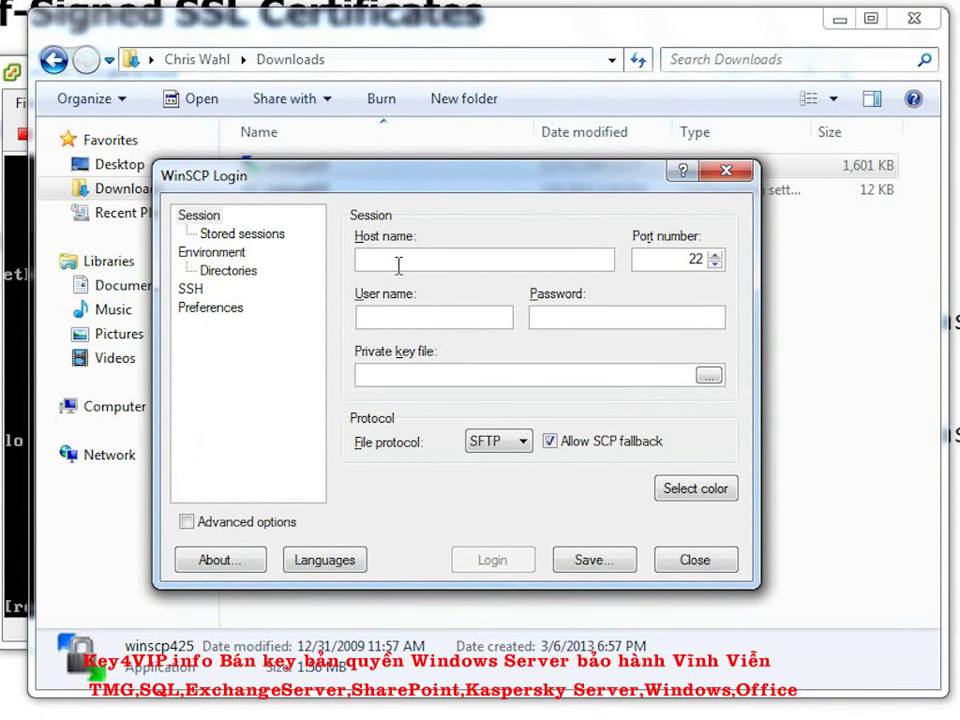
pyautogui.write('10.0.0.96')
pyautogui.press('Tab')
pyautogui.press('Tab')
pyautogui.write('root')
pyautogui.press('Tab')
pyautogui.write('********')
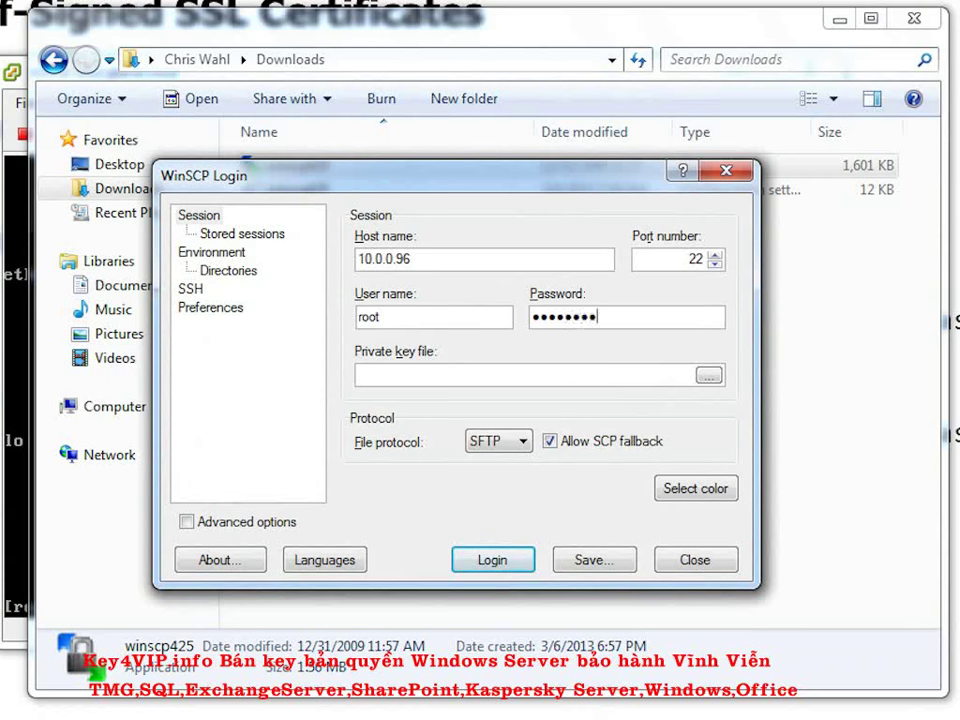
# Step: Set the file protocol to SCP, log in, and accept the server's host key
pyautogui.click(500, 445)
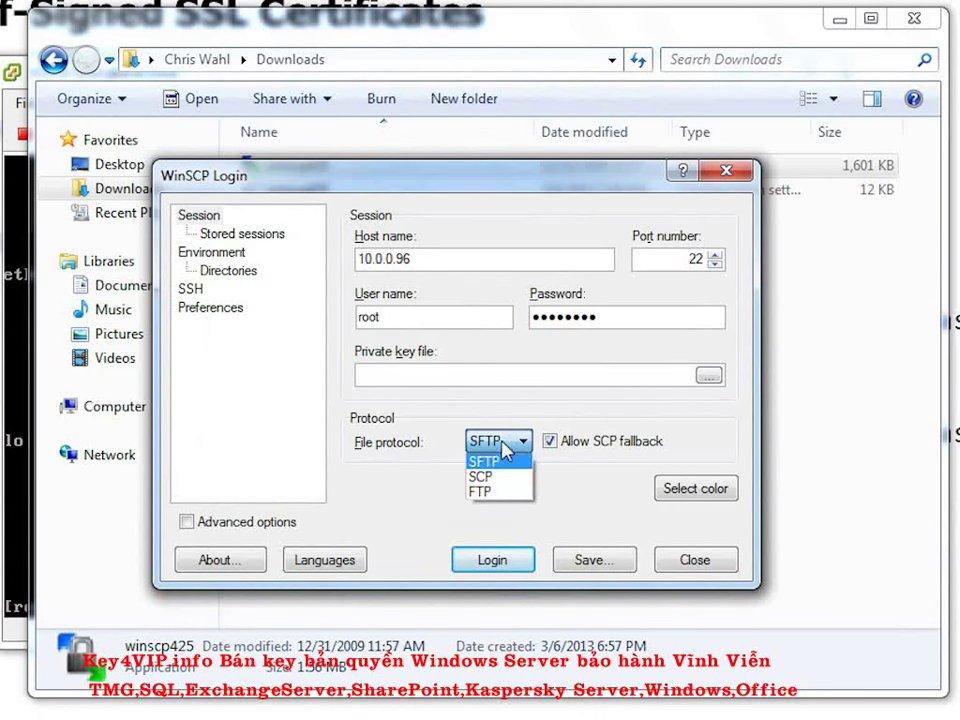
pyautogui.click(480, 476)
pyautogui.click(490, 560)
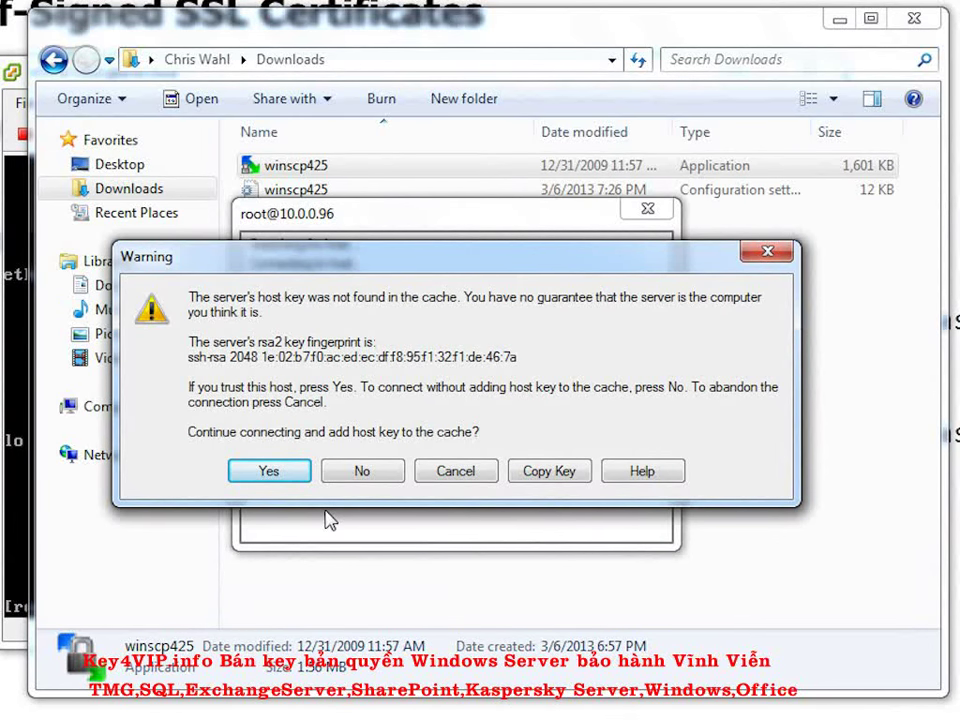
pyautogui.click(269, 471)
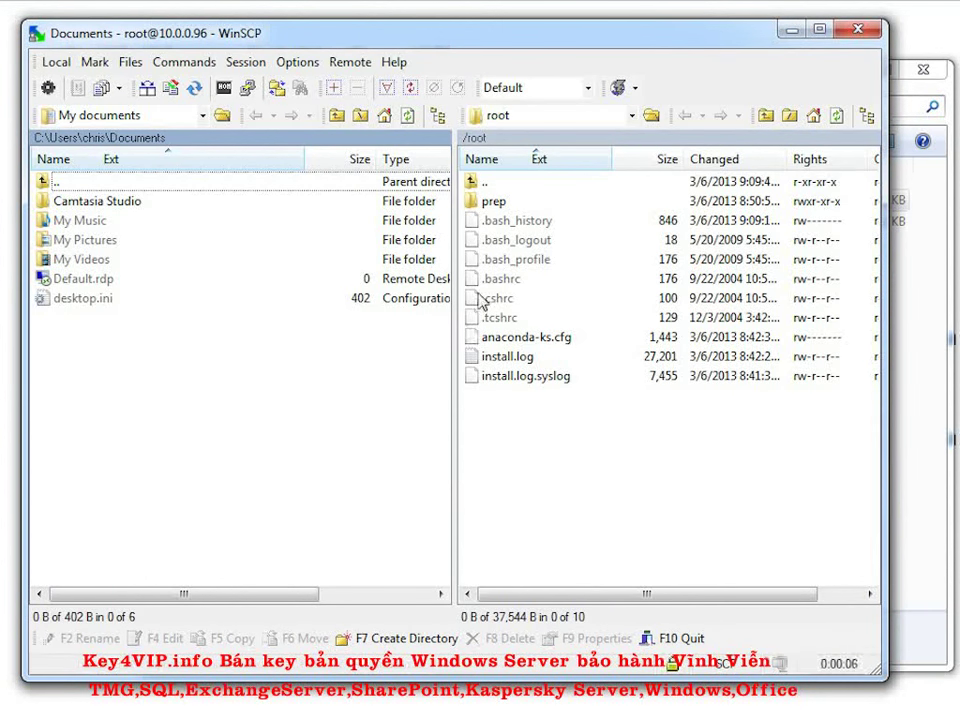
# Step: Open /prep in the remote panel and X:\Apps\vCloud on the X: Shared drive locally
pyautogui.doubleClick(484, 183)
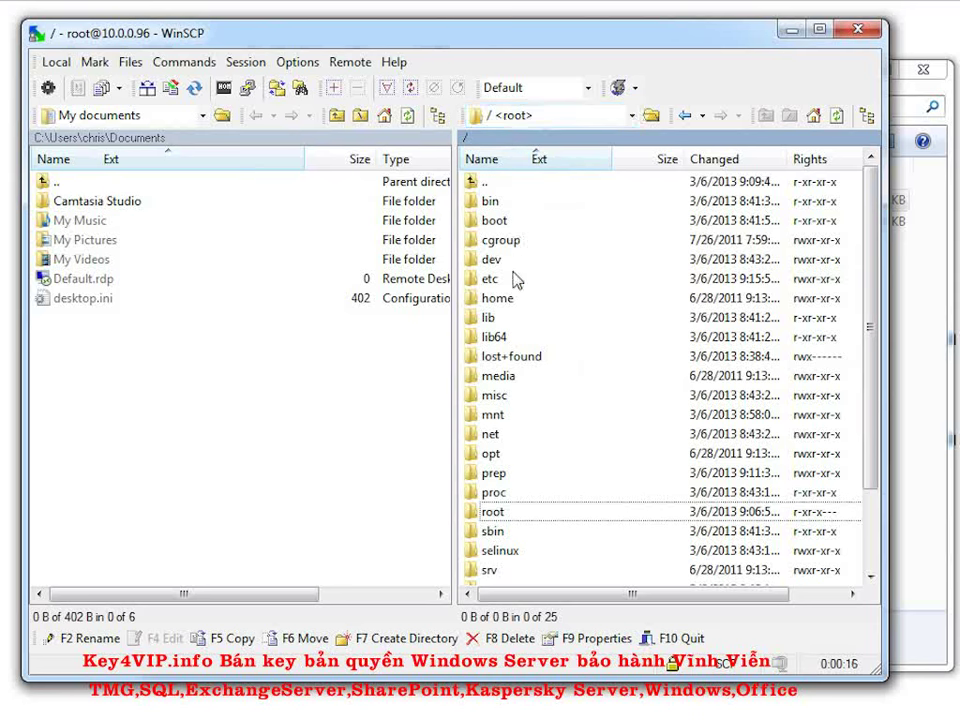
pyautogui.doubleClick(495, 473)
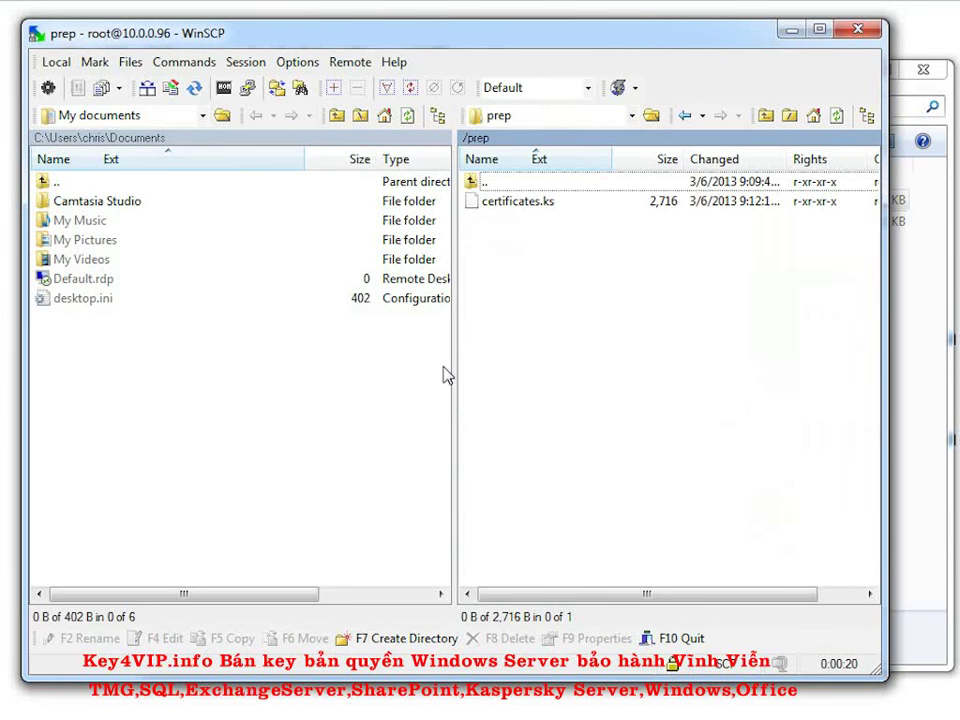
pyautogui.click(189, 399)
pyautogui.click(202, 116)
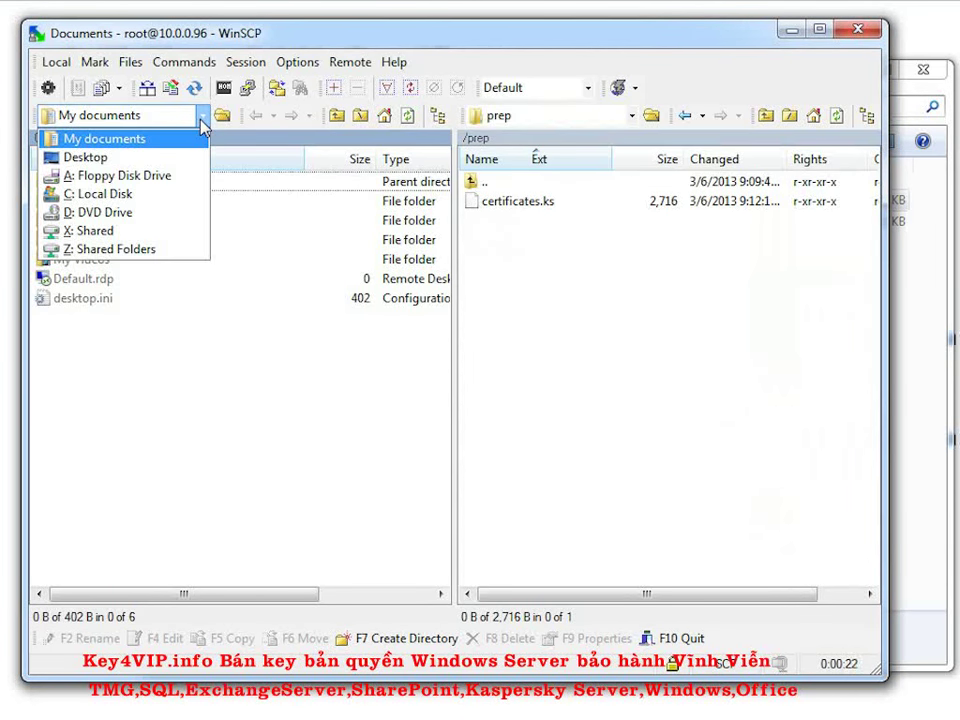
pyautogui.click(110, 236)
pyautogui.doubleClick(74, 186)
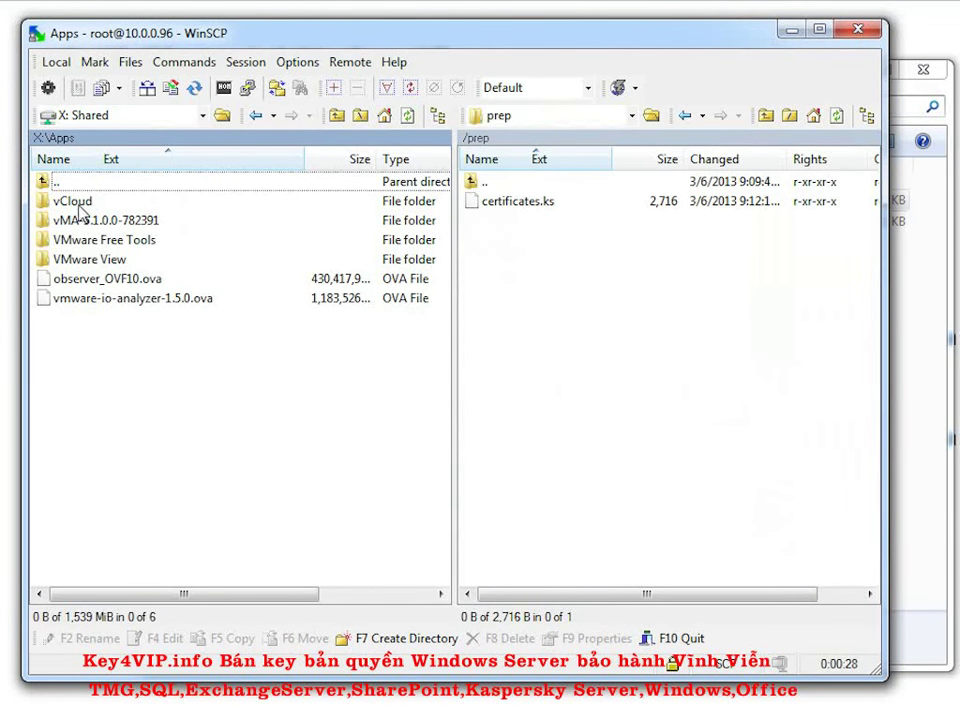
pyautogui.doubleClick(79, 203)
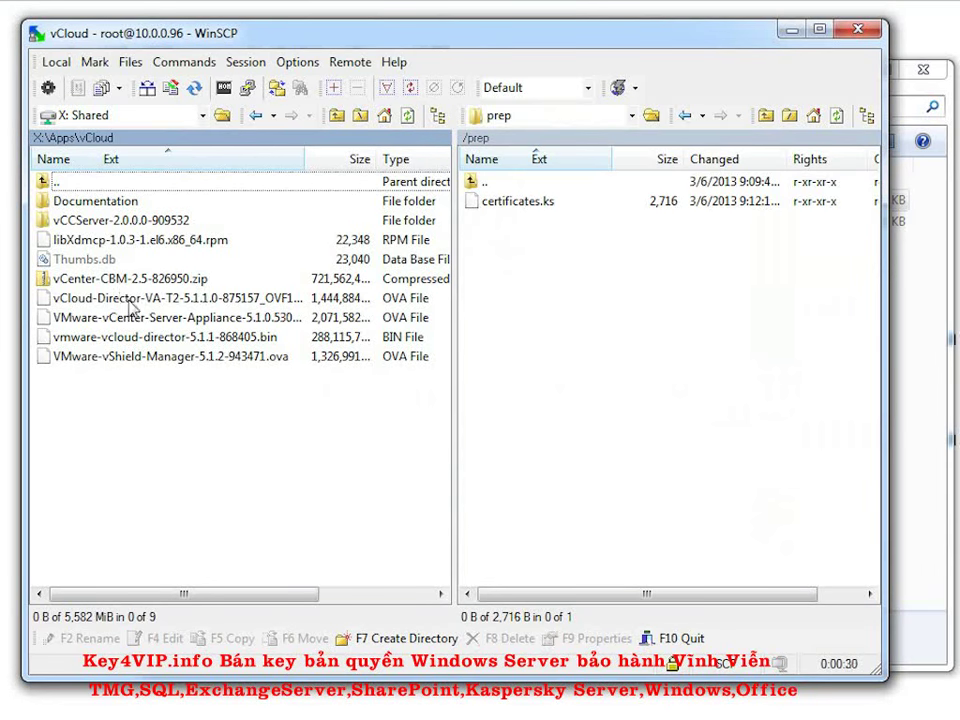
# Step: Copy vmware-vcloud-director-5.1.1-868405.bin and the libXdmcp rpm into the server's /prep folder
pyautogui.click(145, 342)
pyautogui.moveTo(145, 342); pyautogui.dragTo(606, 360)
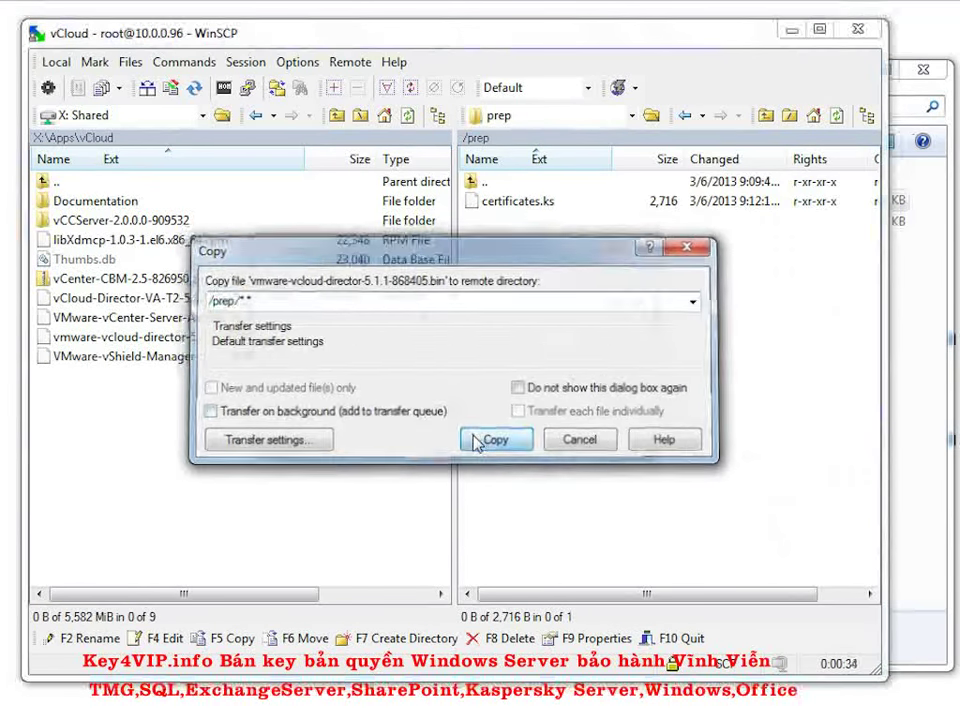
pyautogui.click(490, 437)
pyautogui.moveTo(515, 255); pyautogui.dragTo(349, 515)
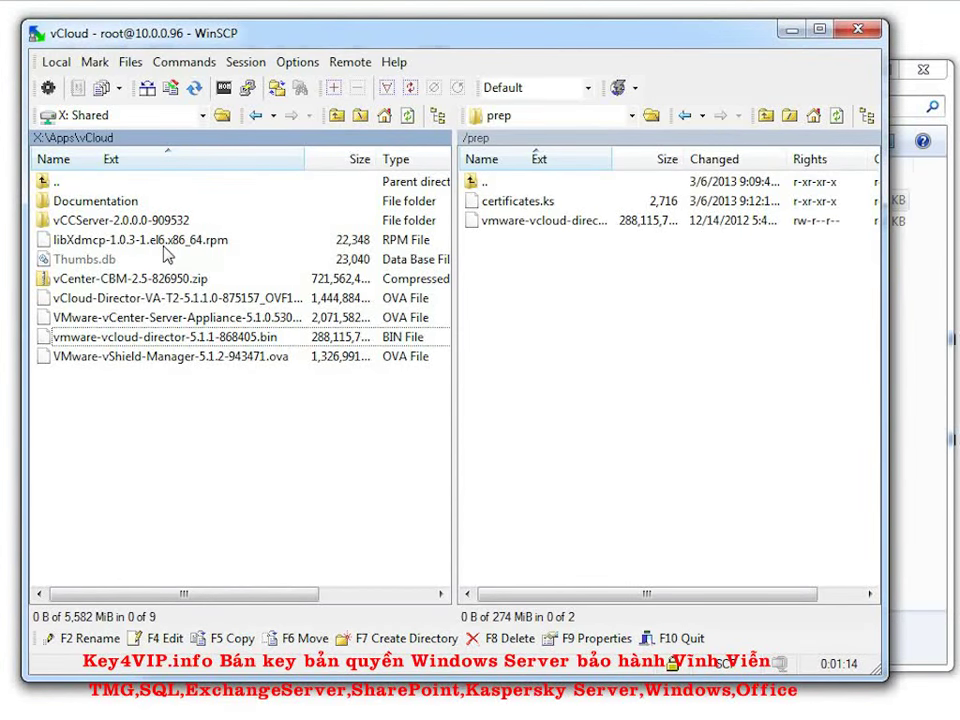
pyautogui.moveTo(166, 248); pyautogui.dragTo(660, 352)
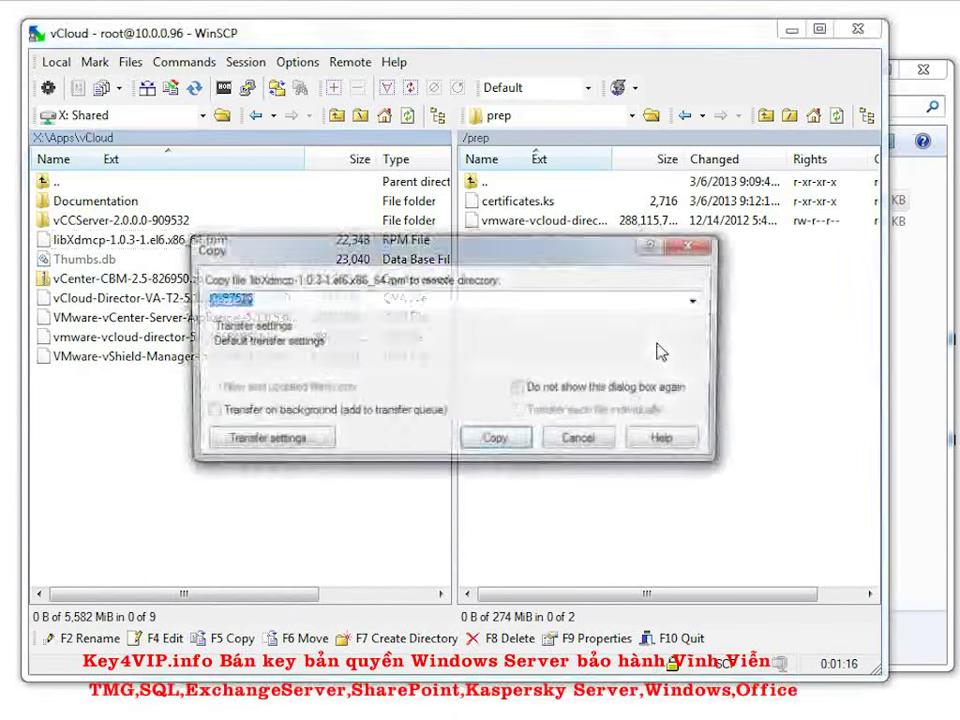
pyautogui.click(512, 444)
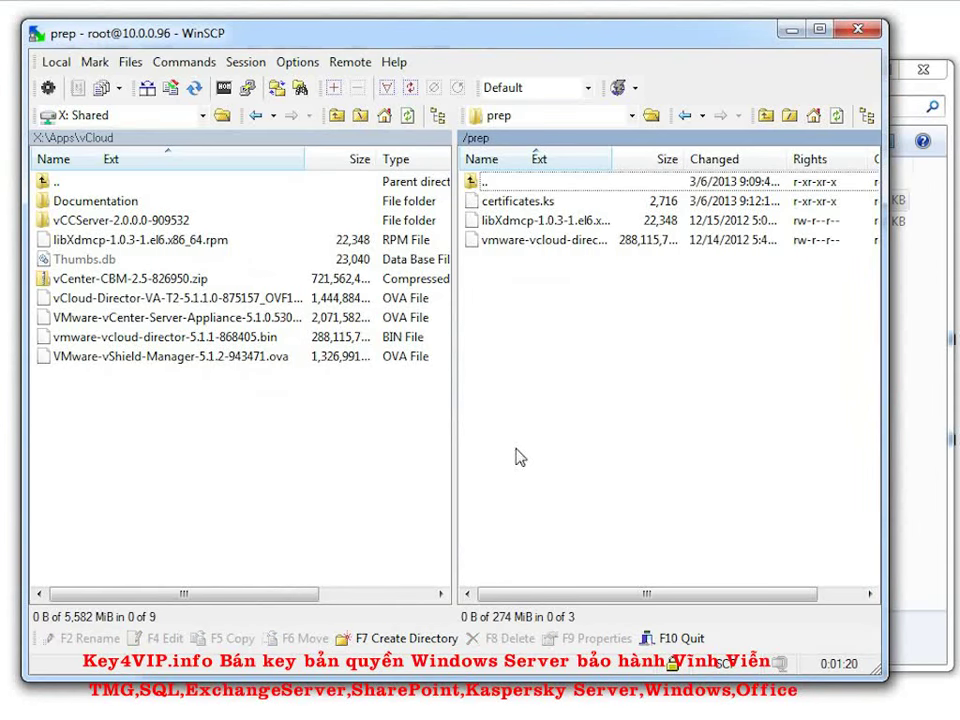
# Step: Minimize WinSCP and Explorer to return to the VM console and enter cd /prep
pyautogui.click(791, 31)
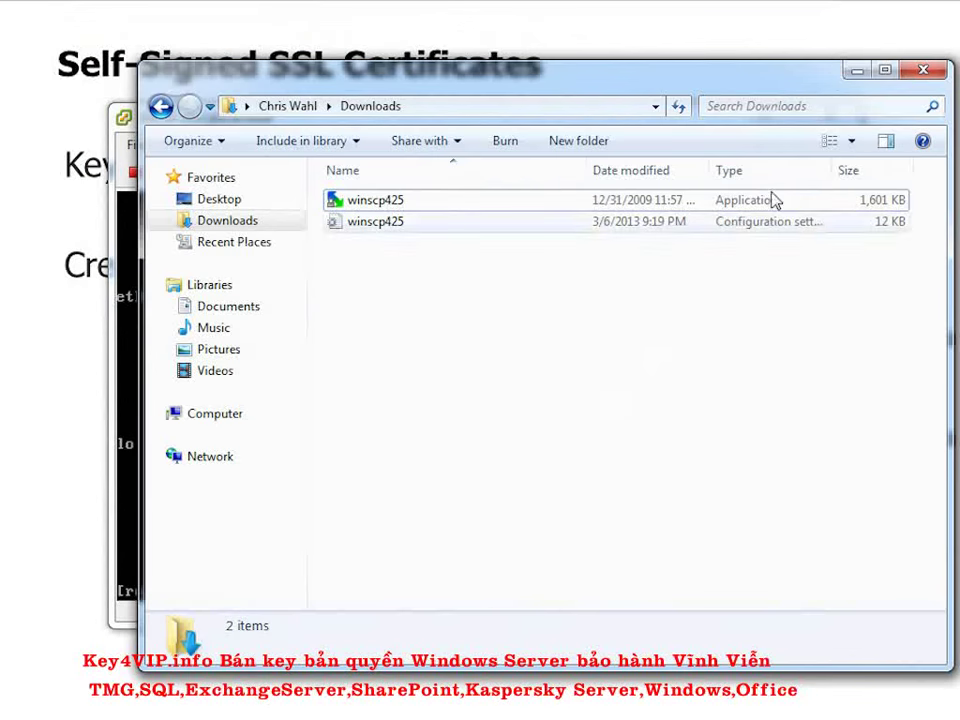
pyautogui.click(855, 72)
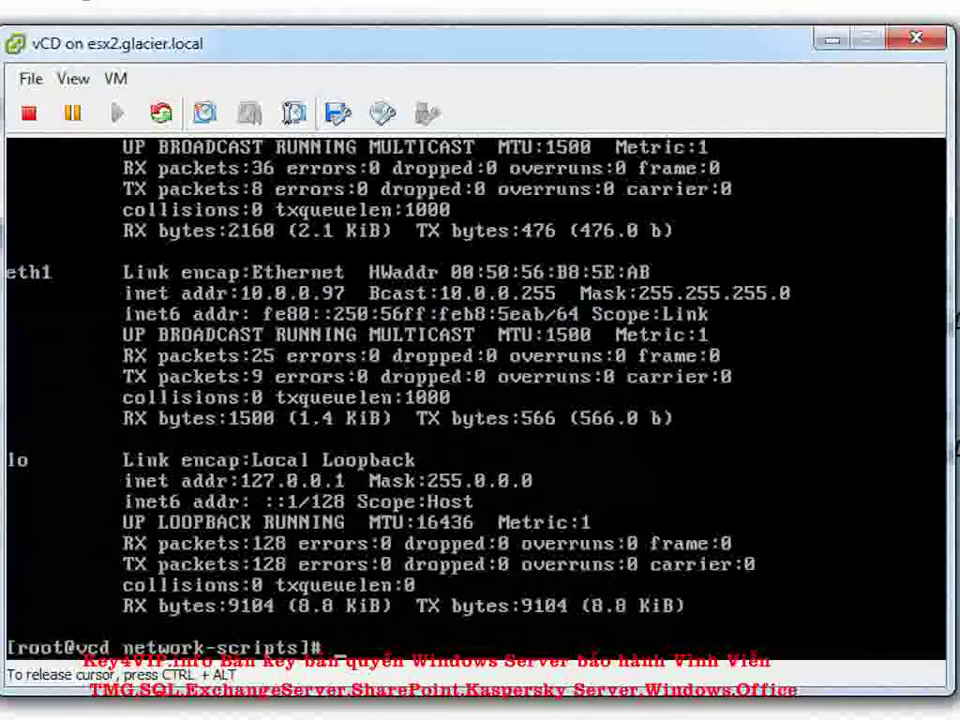
pyautogui.press('Return')
pyautogui.write('cd /')
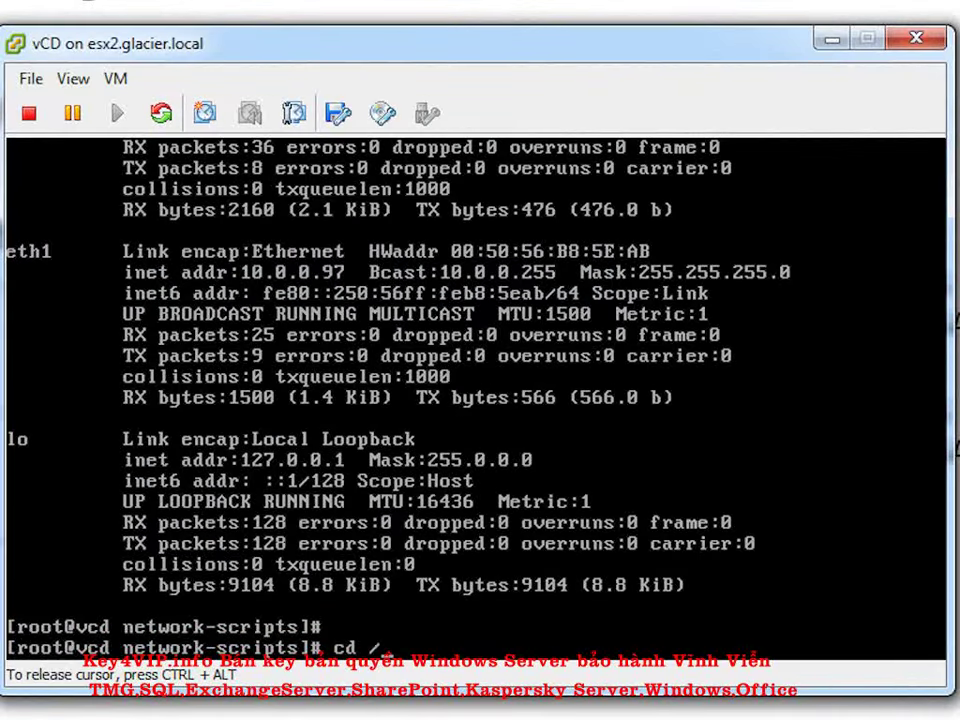
pyautogui.write('prep')
# Step: Move into /prep and list its contents with ls -la
pyautogui.press('Return')
pyautogui.write('ls -la')
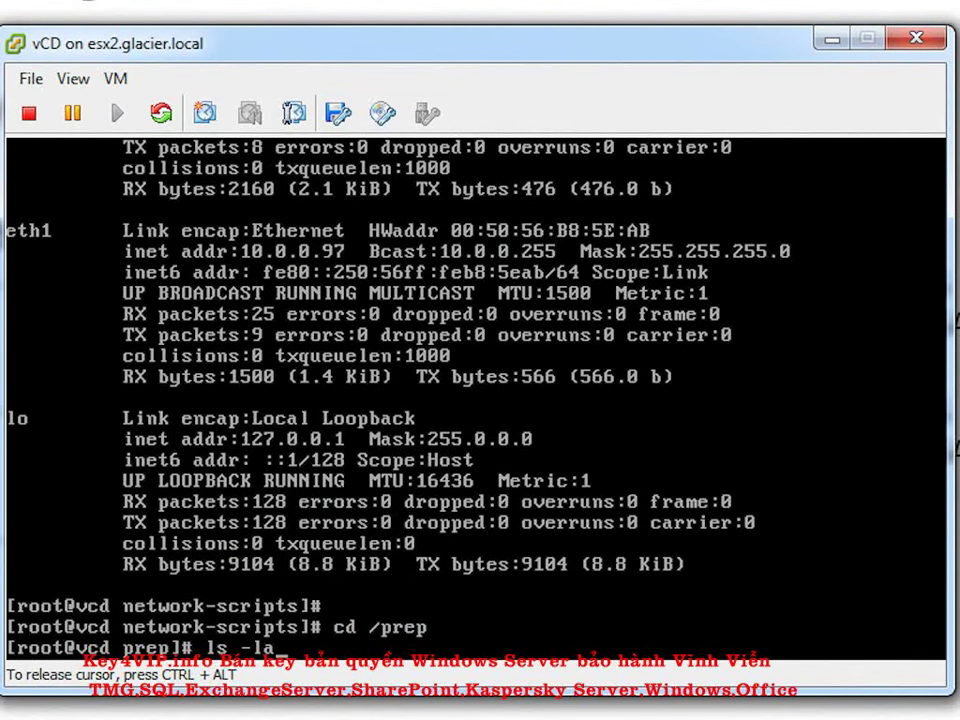
pyautogui.press('Return')
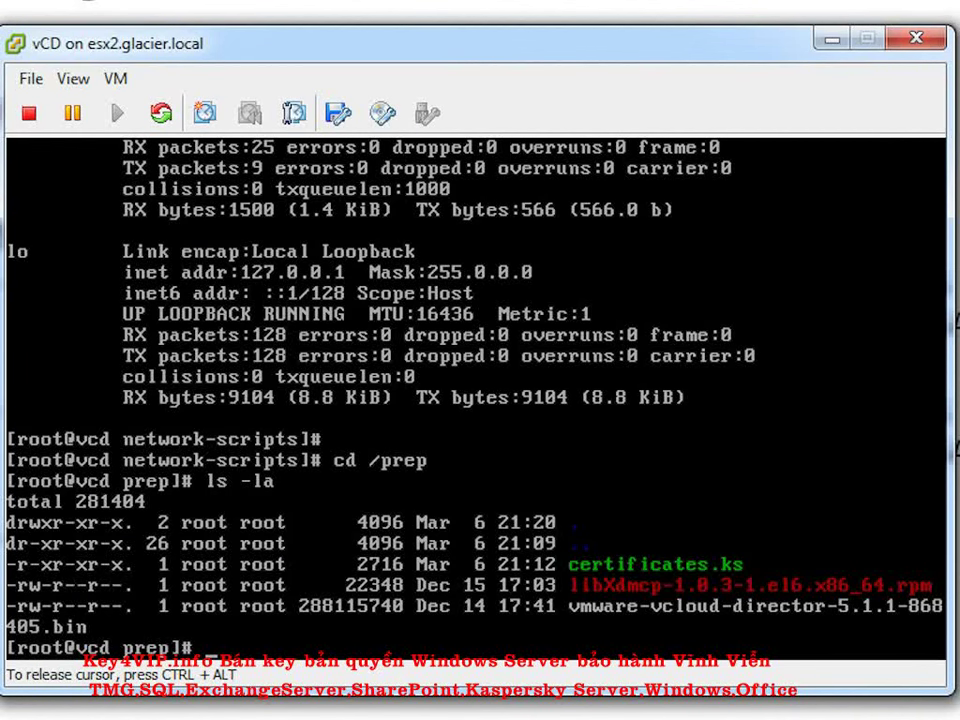
# Step: Apply chmod 555 to the libXdmcp rpm and the vCloud Director .bin, then recheck with ls -la
pyautogui.write('chmod')
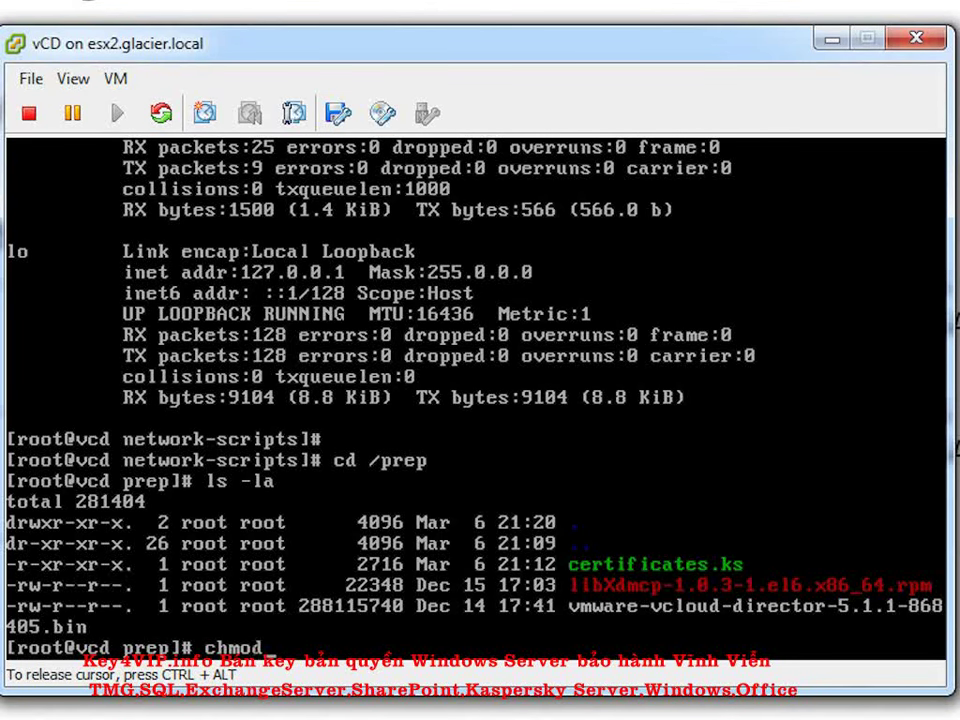
pyautogui.write(' 555 lib')
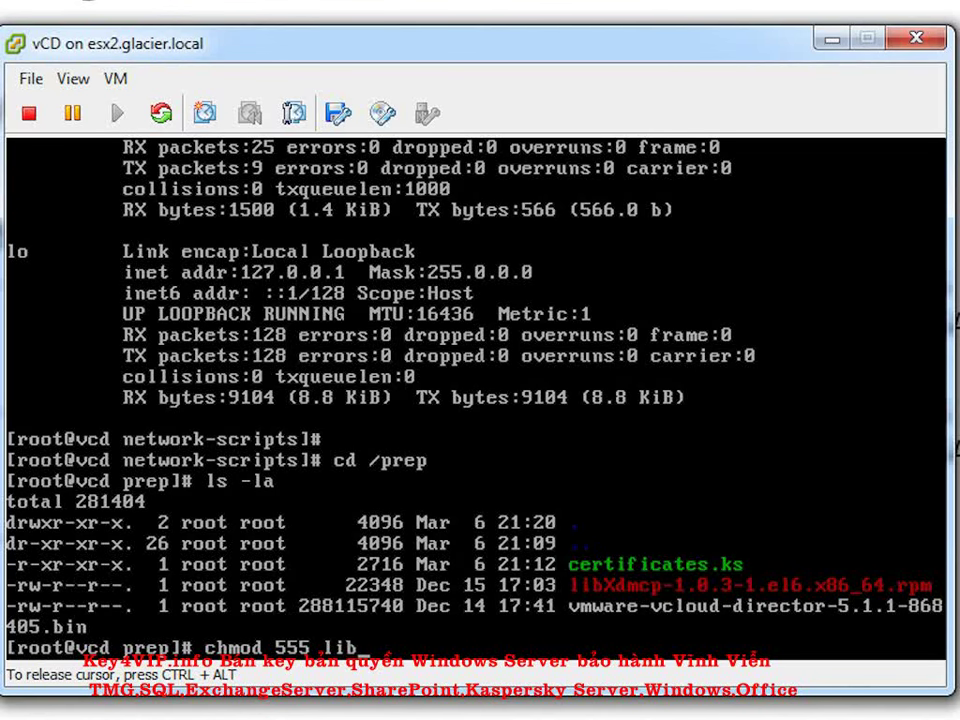
pyautogui.press('Tab')
pyautogui.press('Return')
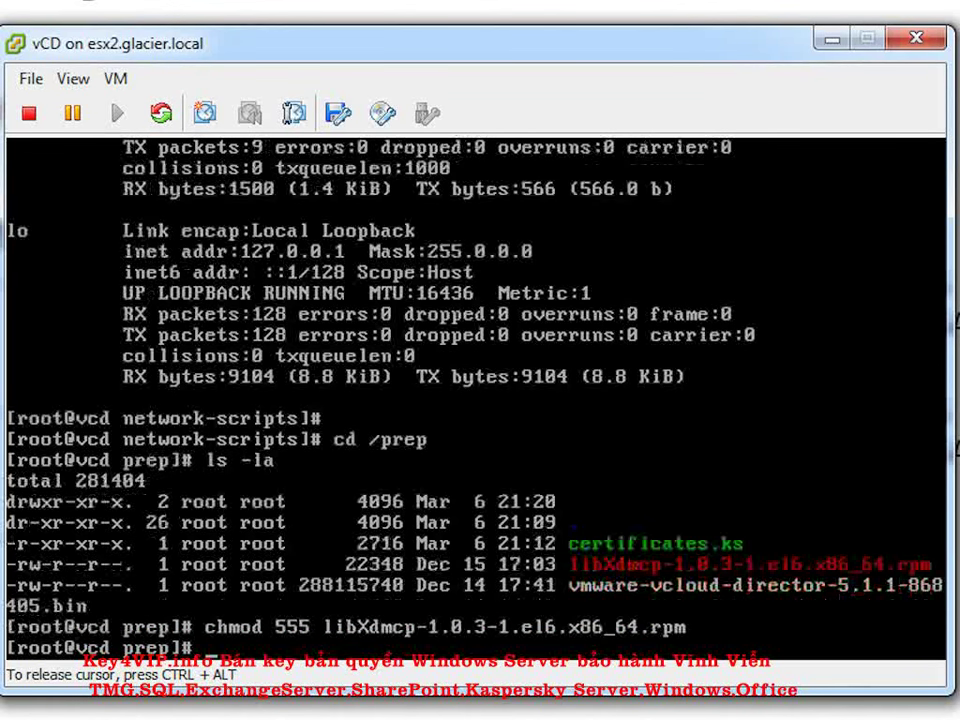
pyautogui.write('chmod 5')
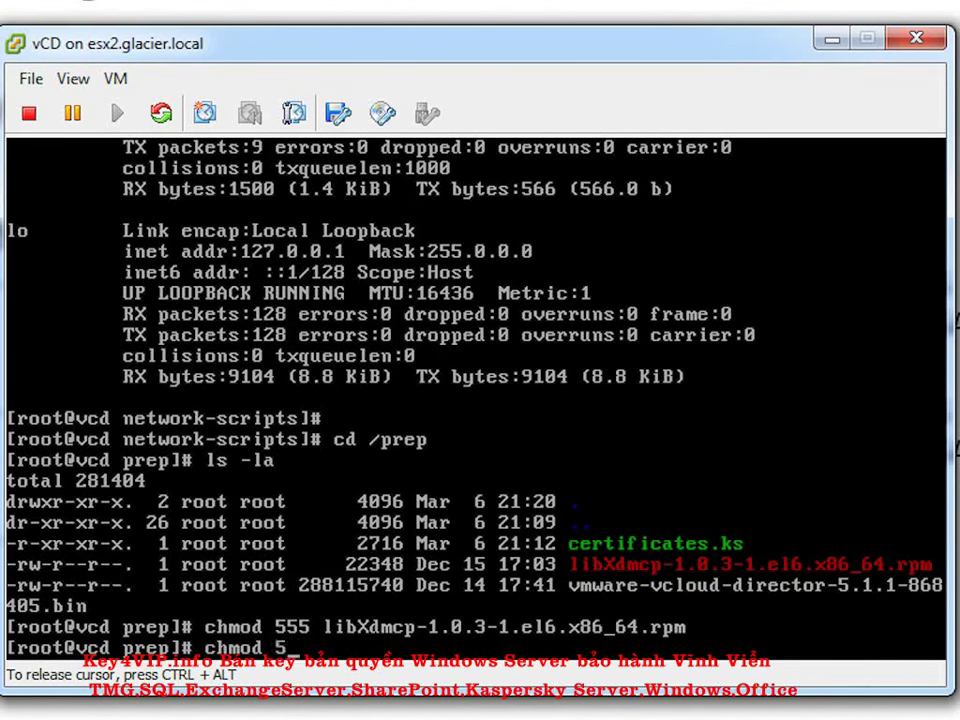
pyautogui.write('55 vmware')
pyautogui.press('Tab')
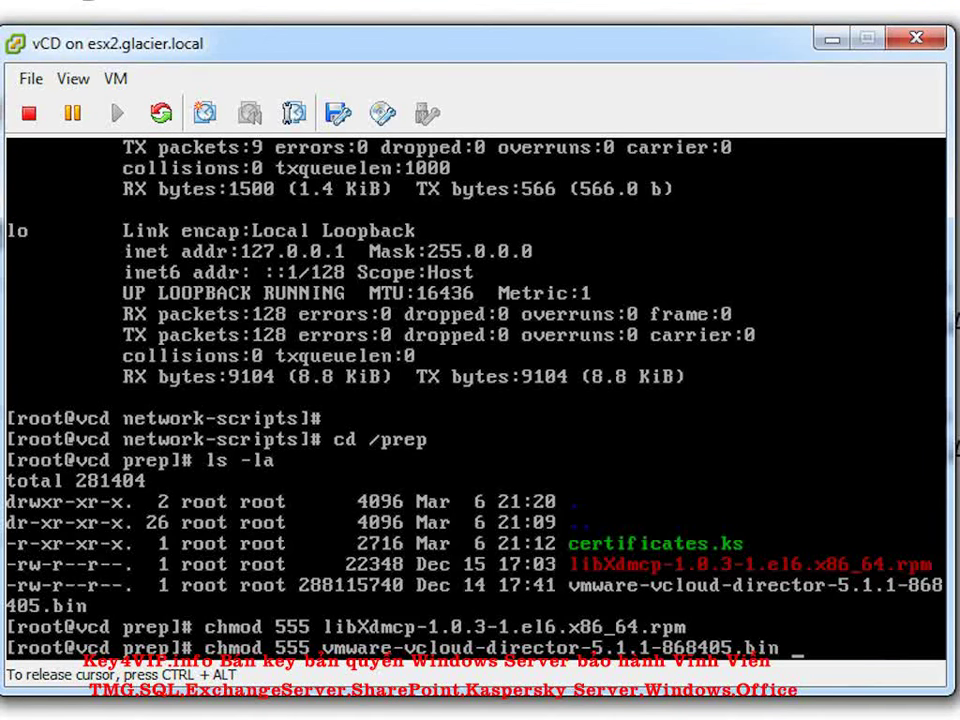
pyautogui.press('Return')
pyautogui.write('ls -la')
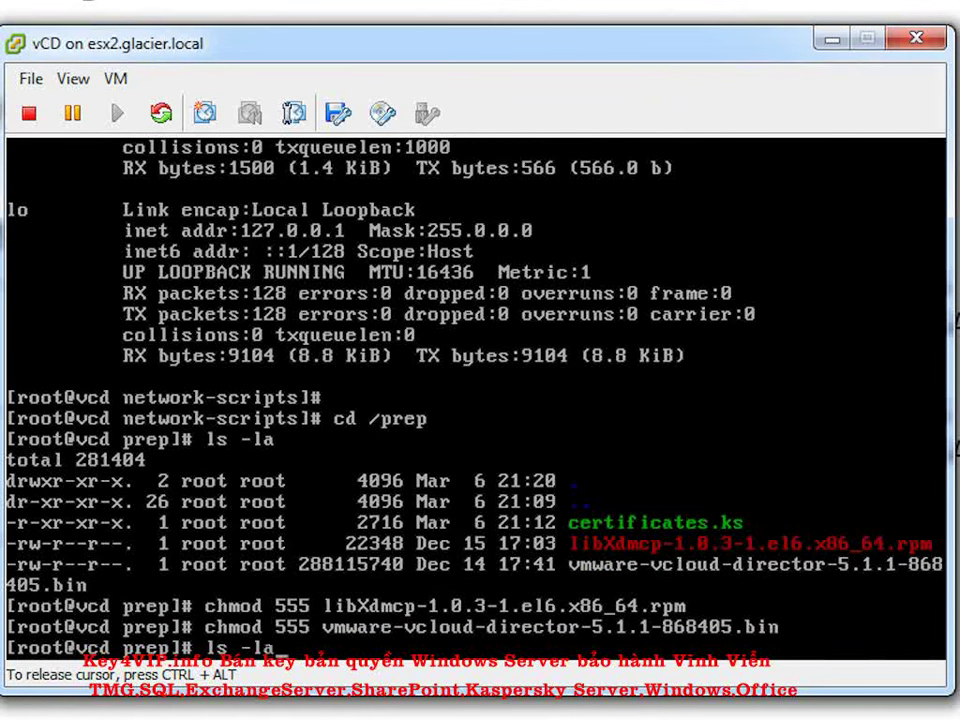
pyautogui.press('Return')
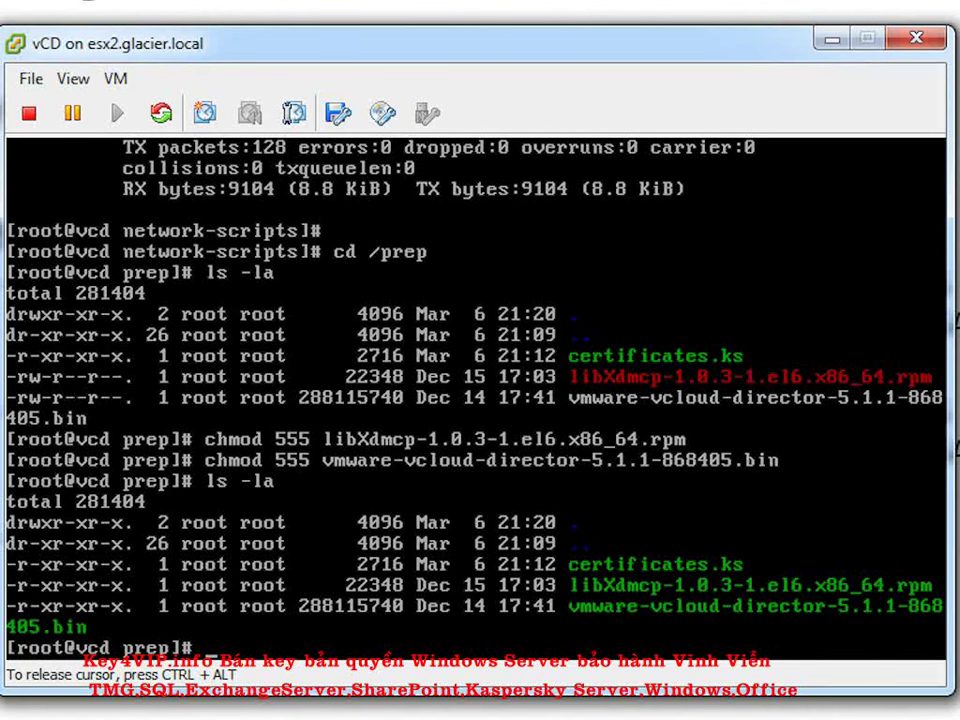
# Step: Install libXdmcp-1.0.3-1.el6.x86_64.rpm with rpm -i
pyautogui.write('rpm -i lib')
pyautogui.press('Tab')
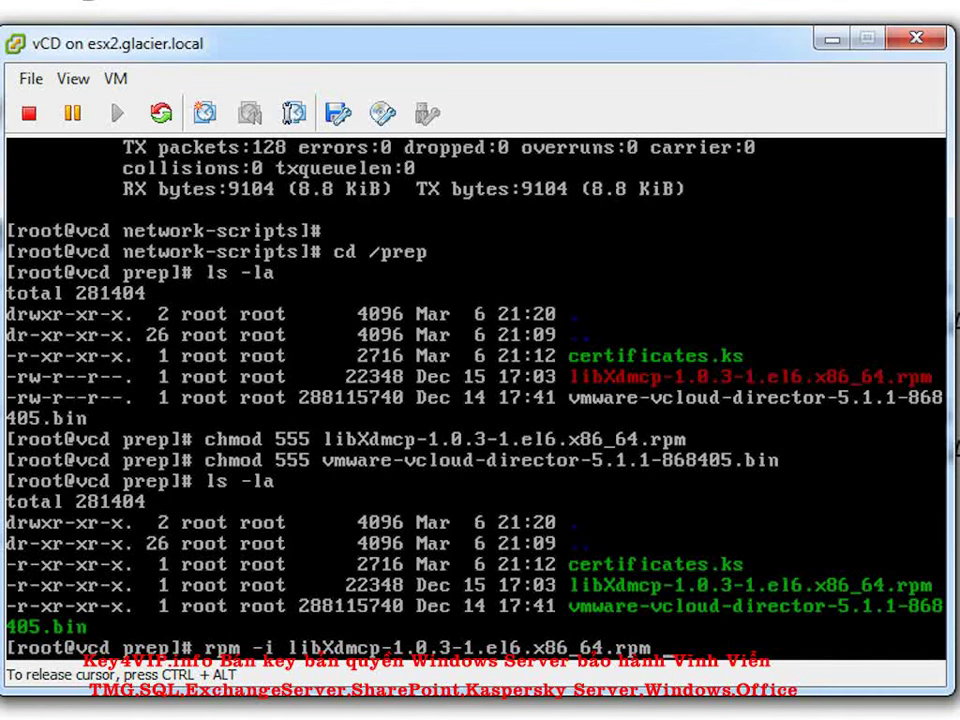
pyautogui.press('Return')
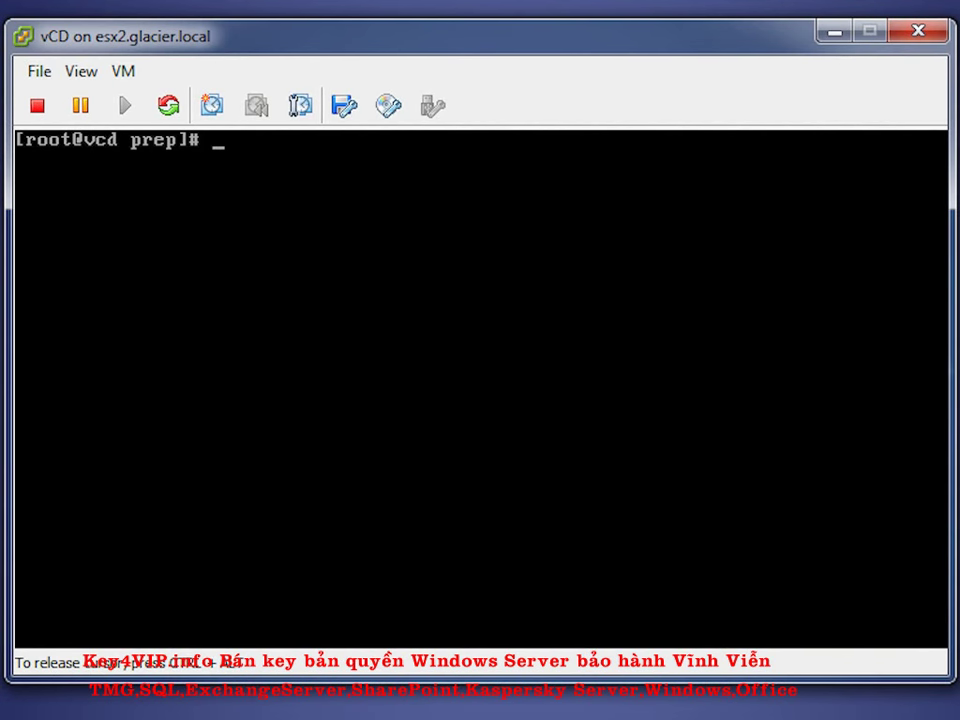
# Step: List /prep and run ./vmware-vcloud-director-5.1.1-868405.bin
pyautogui.write('ls')
pyautogui.press('Return')
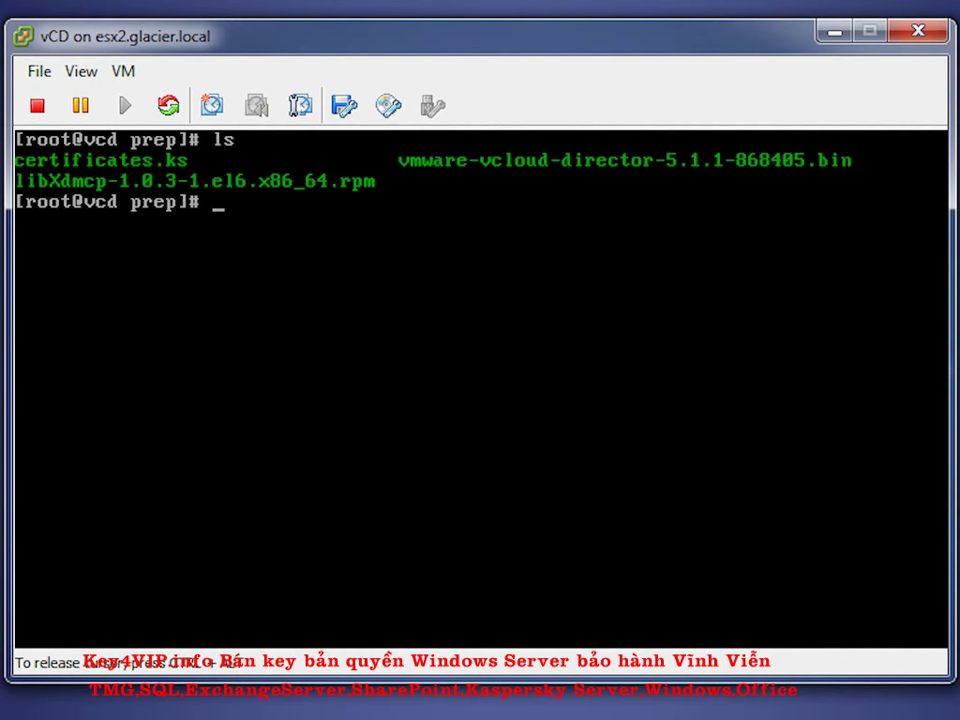
pyautogui.write('./vmware')
pyautogui.press('Tab')
pyautogui.press('Return')
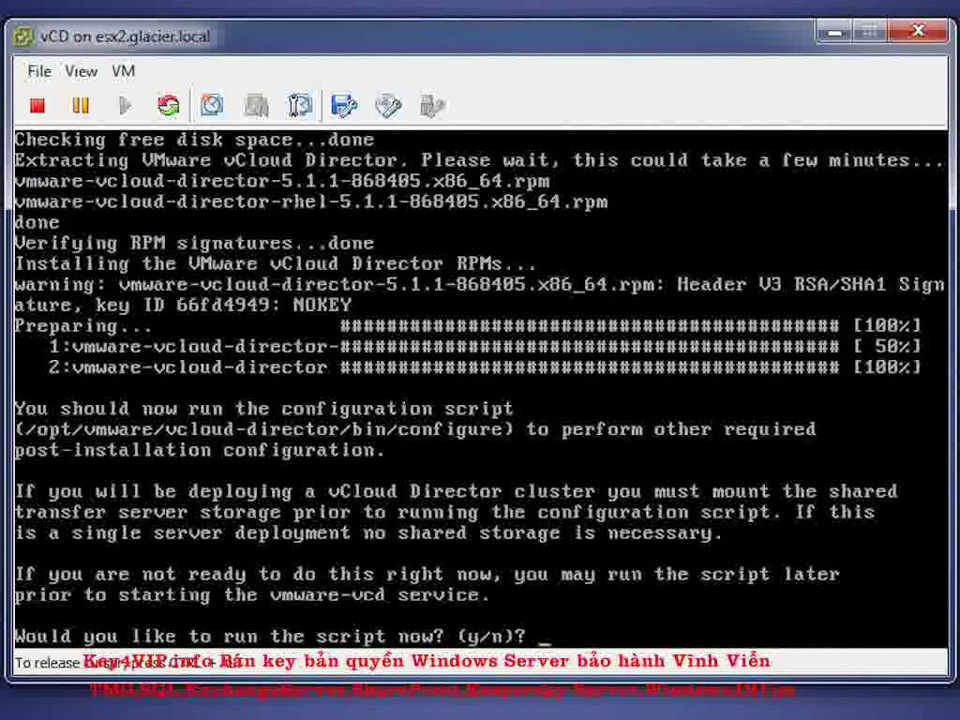
# Step: Start the configuration script, choosing 10.0.0.96 for HTTP and 10.0.0.97 for the console proxy
pyautogui.write('y')
pyautogui.press('Return')
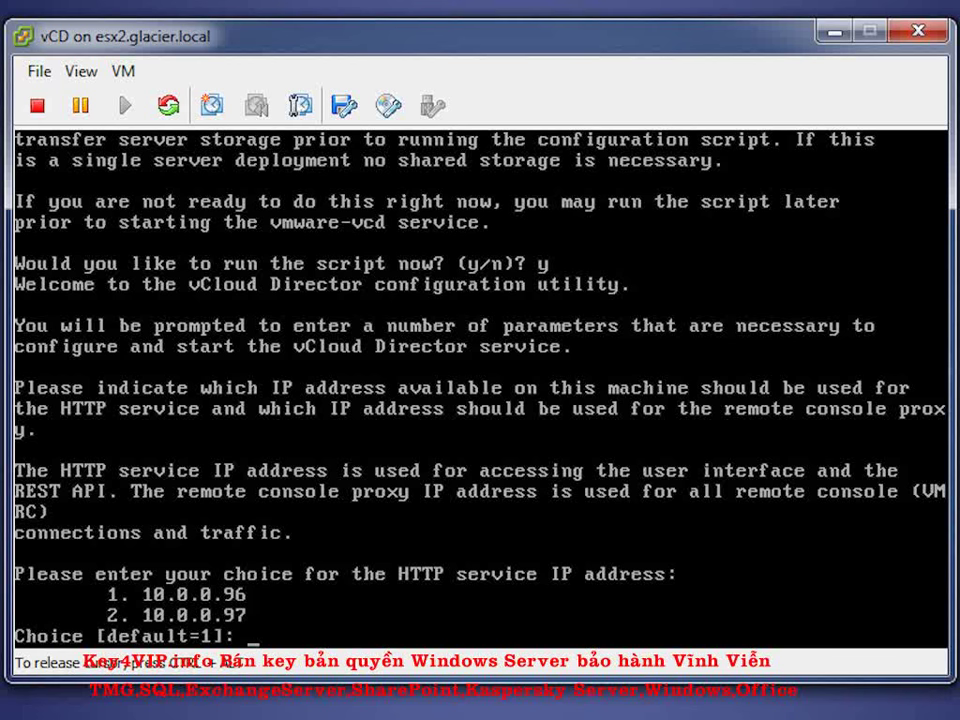
pyautogui.write('1')
pyautogui.press('Return')
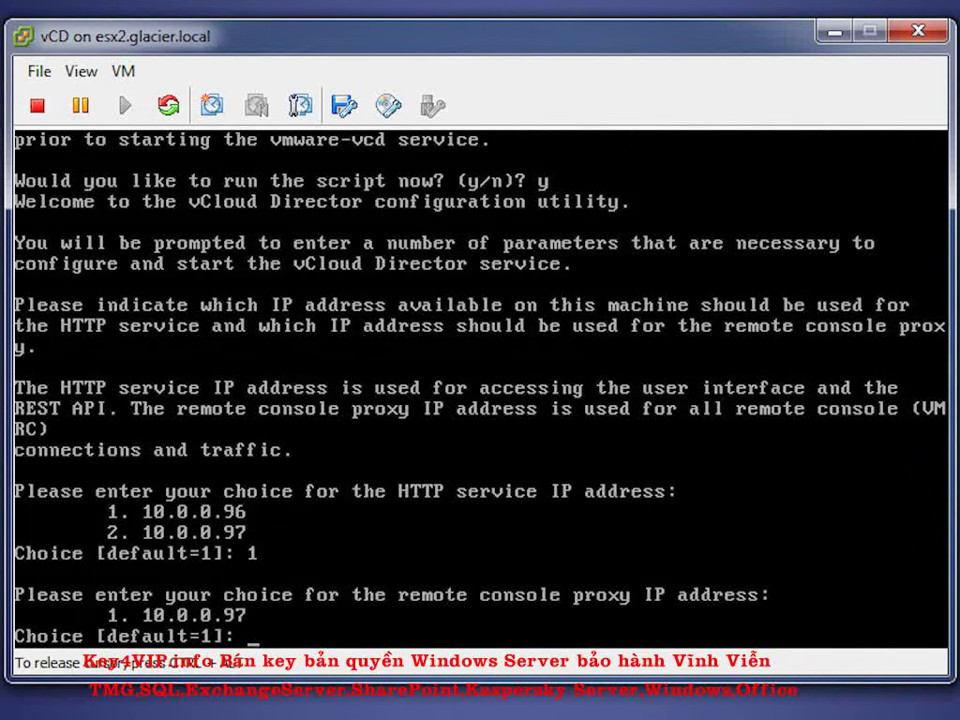
pyautogui.write('1')
pyautogui.press('Return')
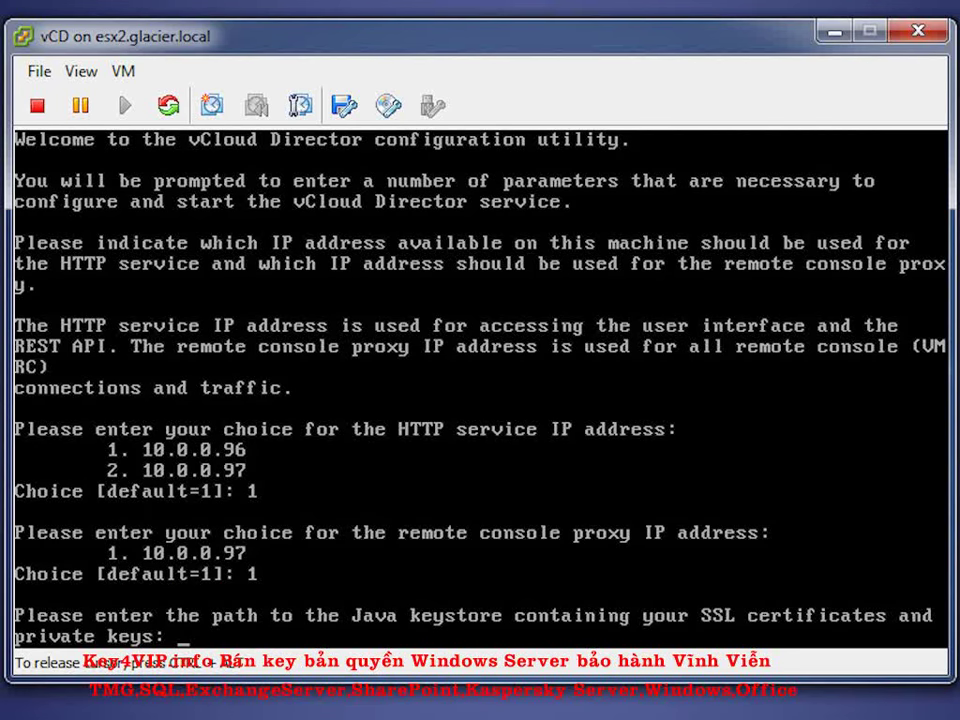
# Step: Give /prep/certificates.ks as the keystore path and submit the keystore password
pyautogui.write('/prep/certificates.ks')
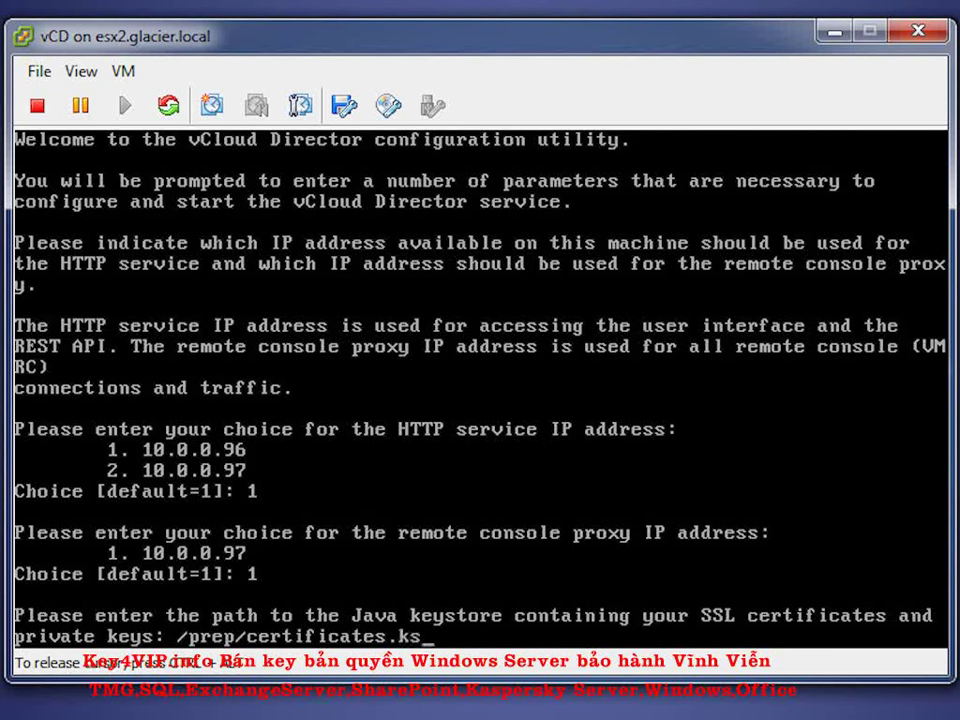
pyautogui.press('BackSpace')
pyautogui.press('Return')
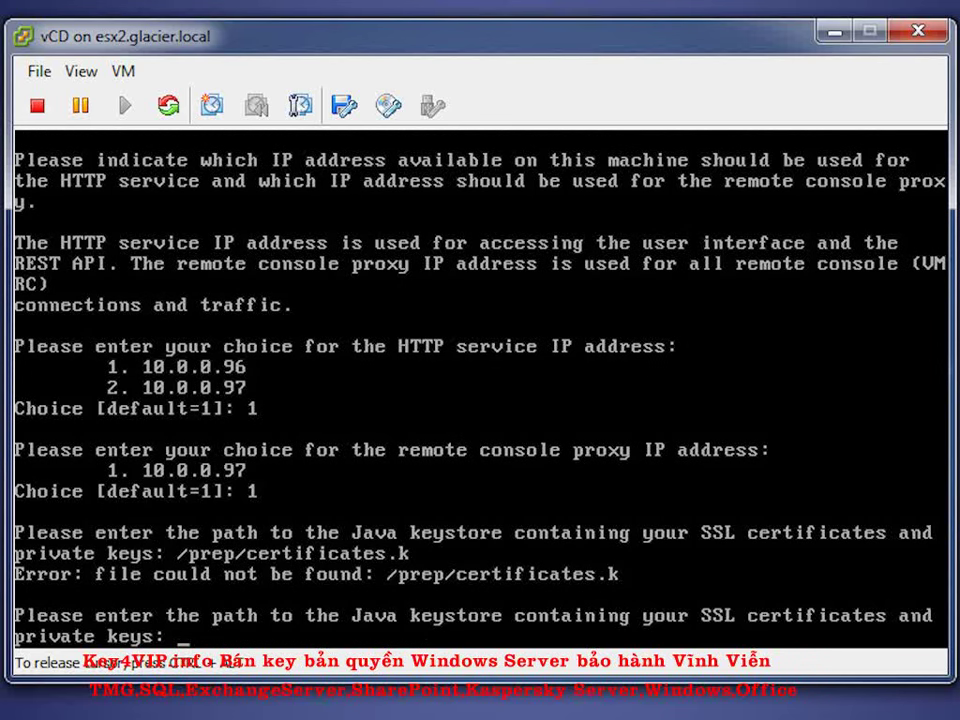
pyautogui.write('/prep/')
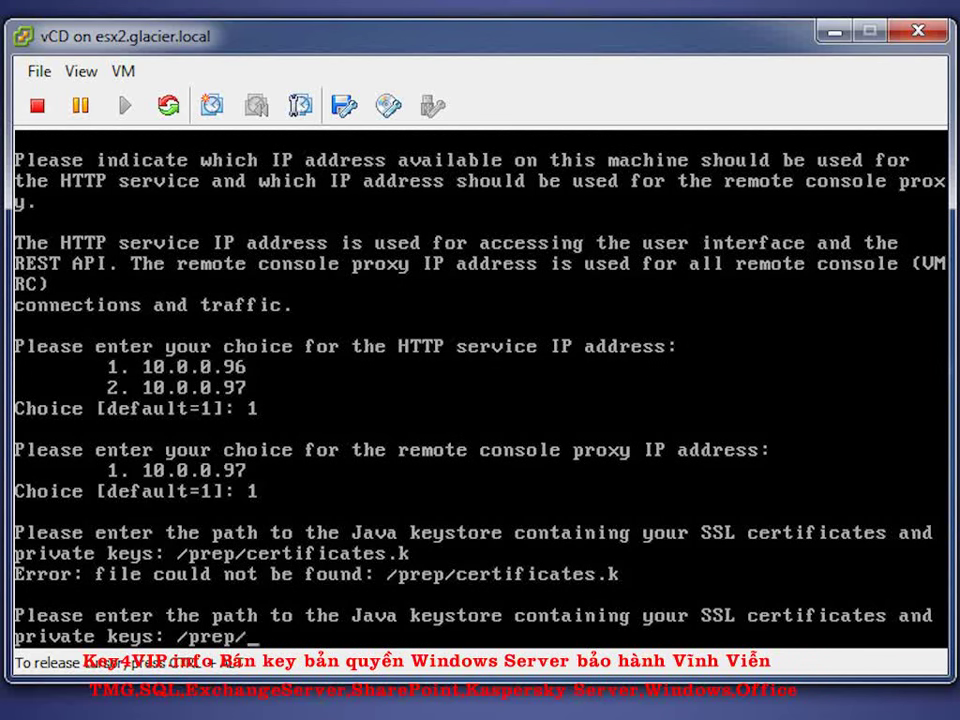
pyautogui.write('certificates.ks')
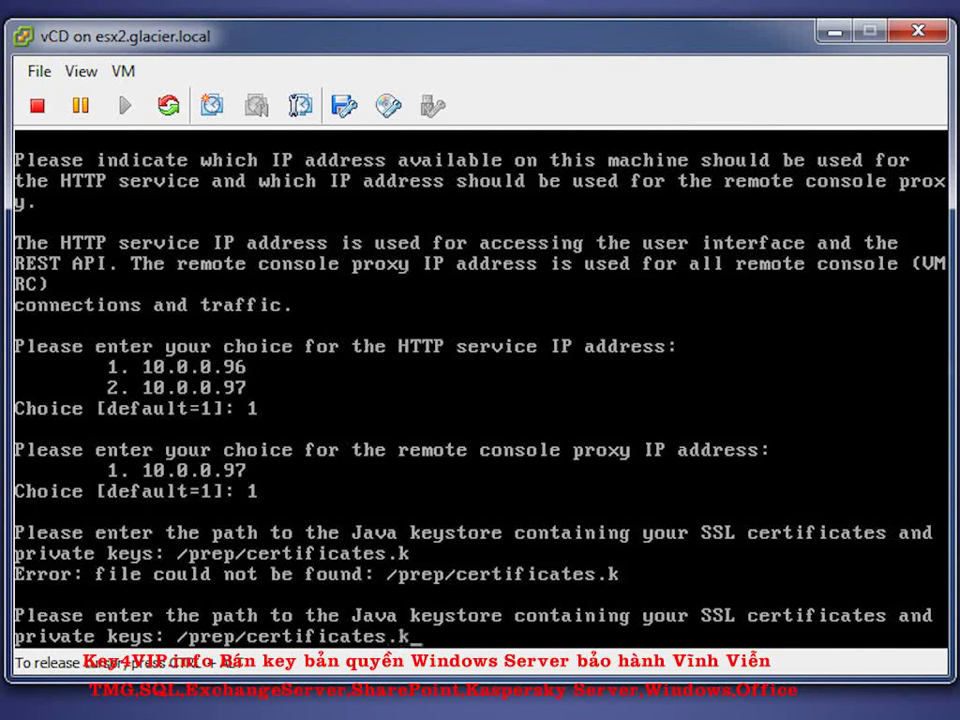
pyautogui.press('Return')
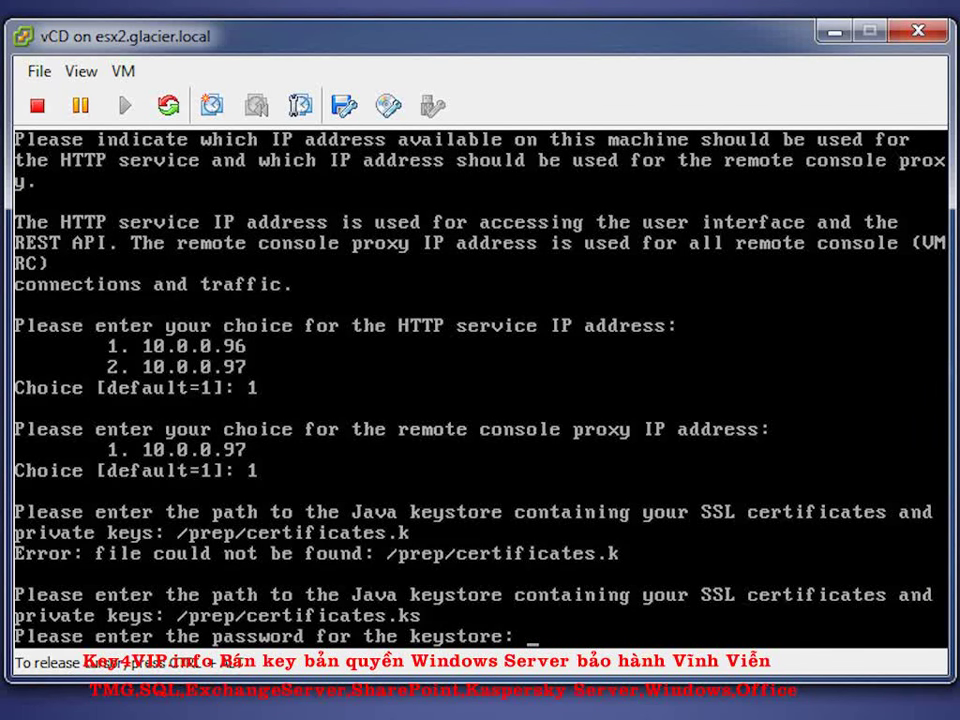
pyautogui.press('Return')
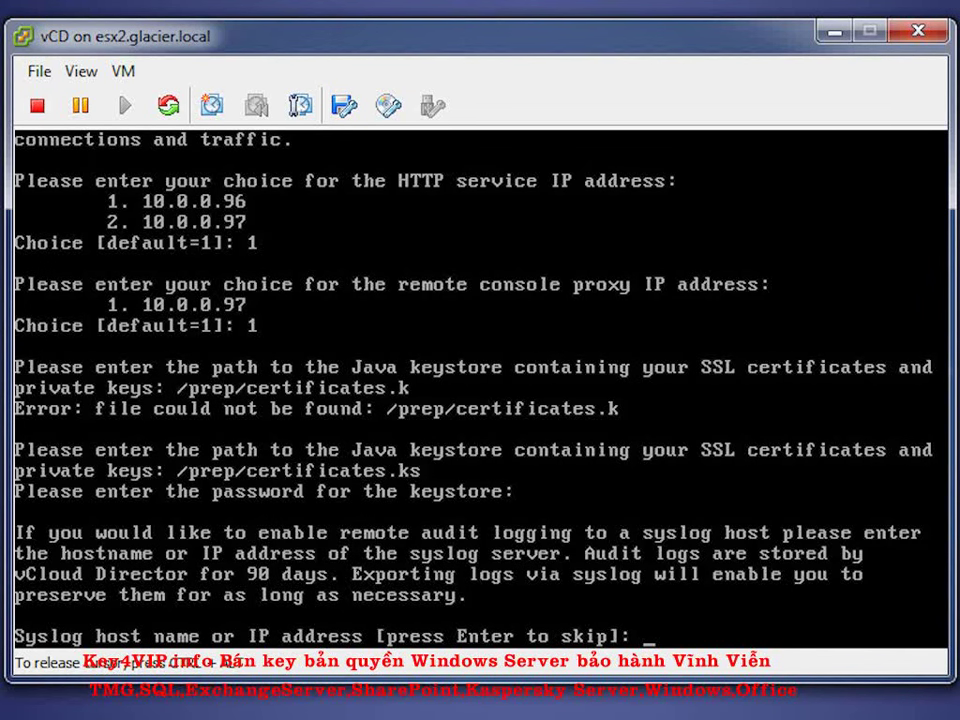
# Step: Skip remote syslog logging and choose Microsoft SQL Server on host sql.glacier.local as the database
pyautogui.press('Return')
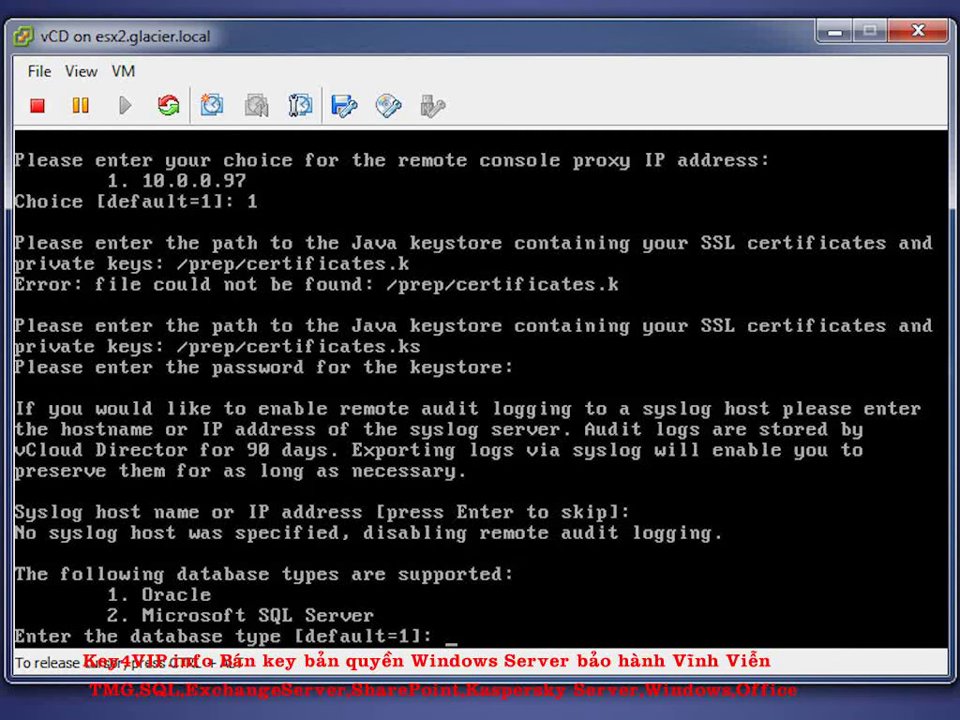
pyautogui.write('2')
pyautogui.press('Return')
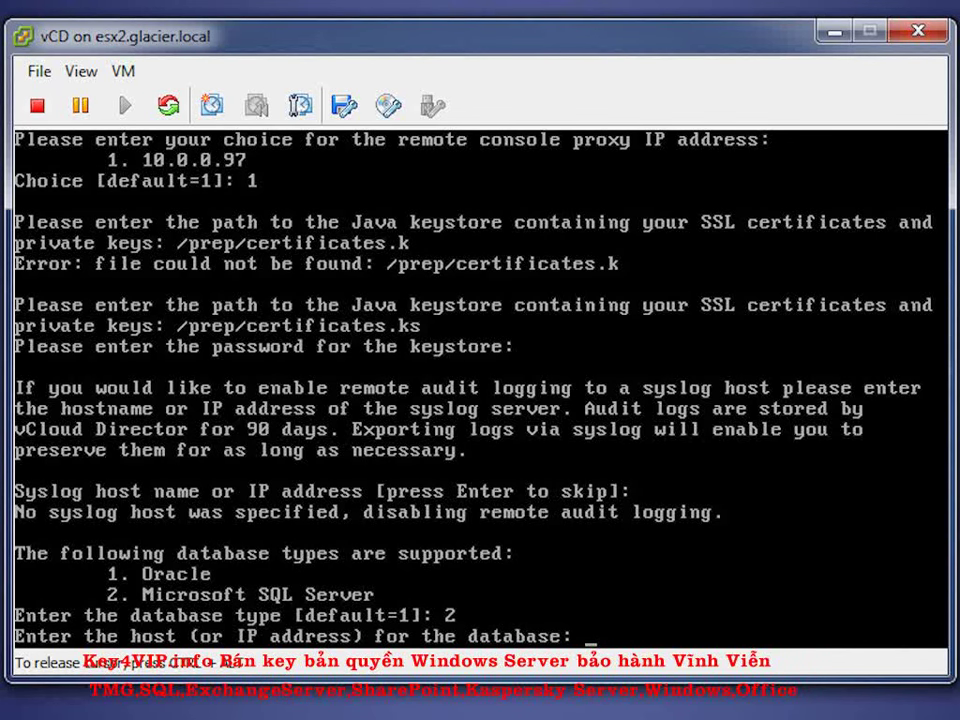
pyautogui.write('sql.glacier.local')
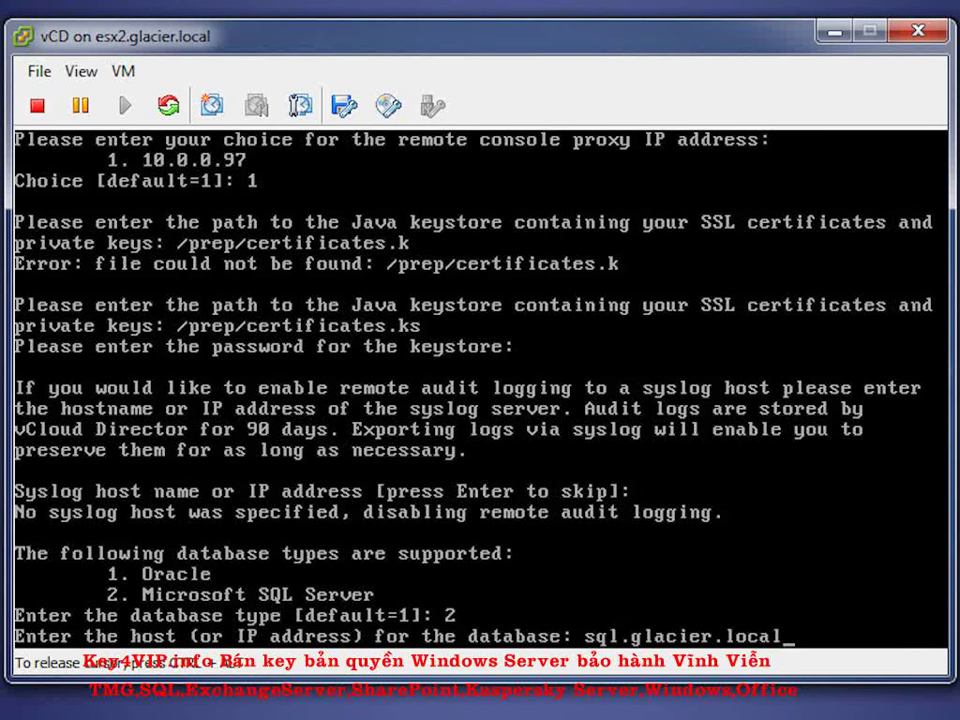
pyautogui.press('Return')
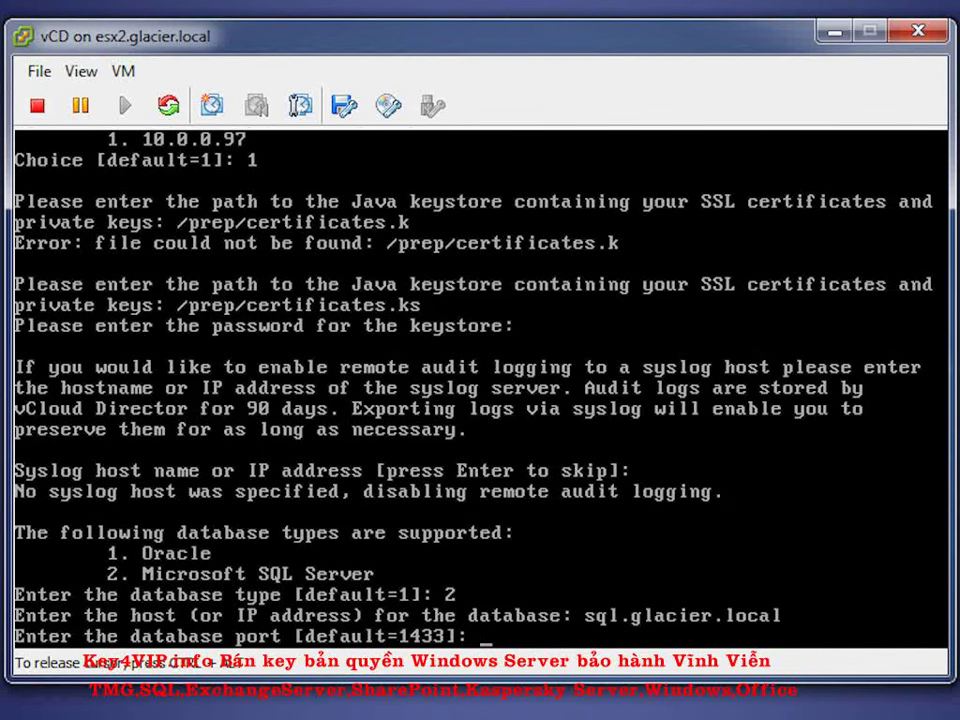
# Step: Keep port 1433, database name vcloud and the default instance, then enter the database username and password
pyautogui.press('Return')
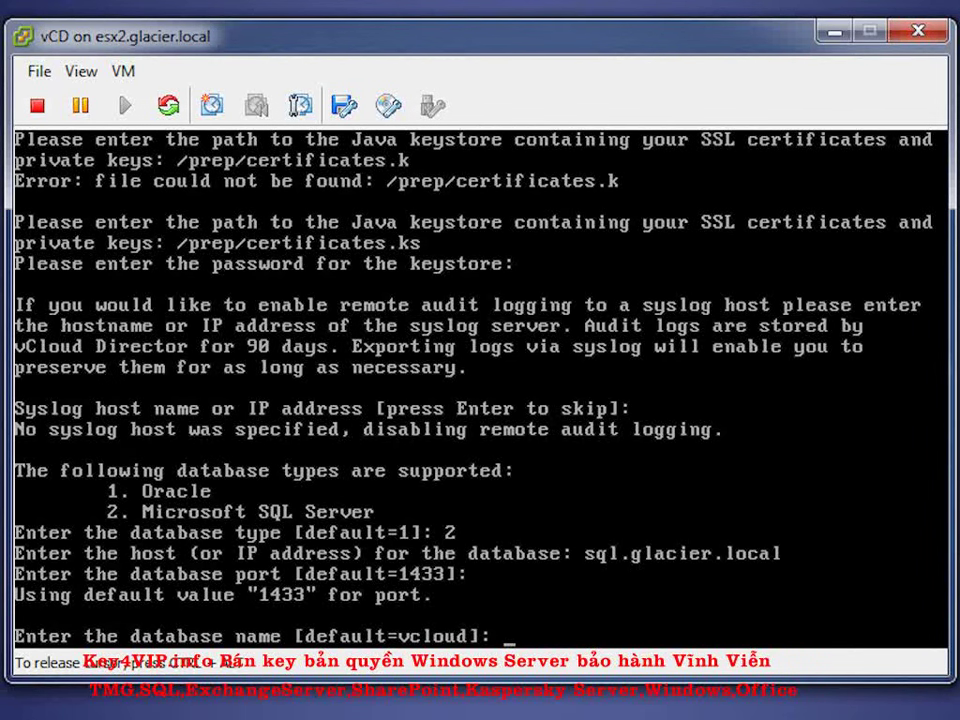
pyautogui.press('Return')
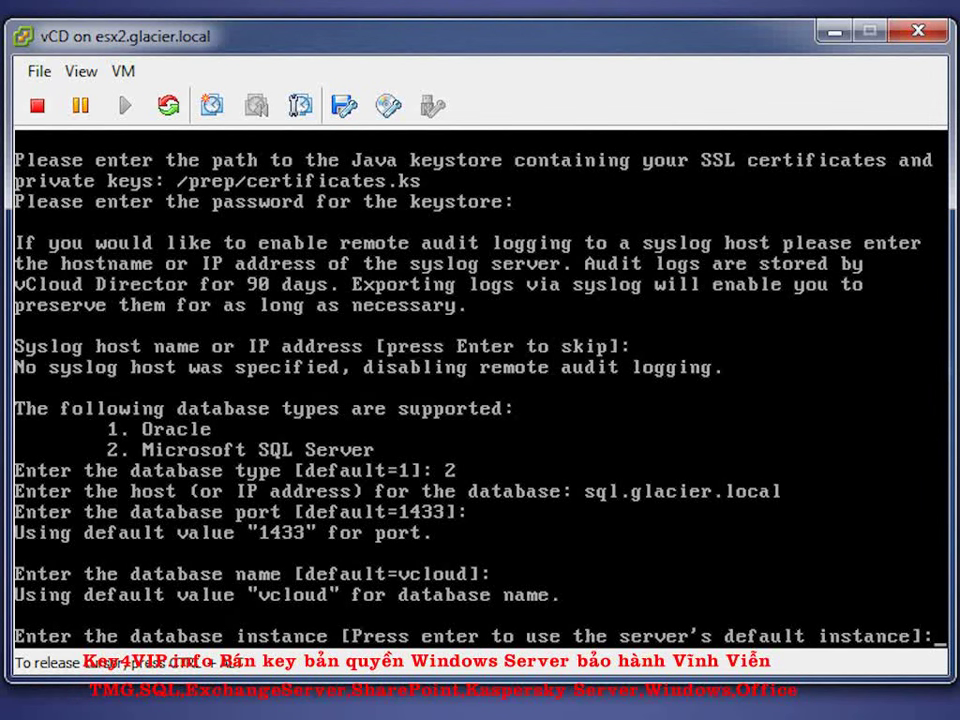
pyautogui.press('Return')
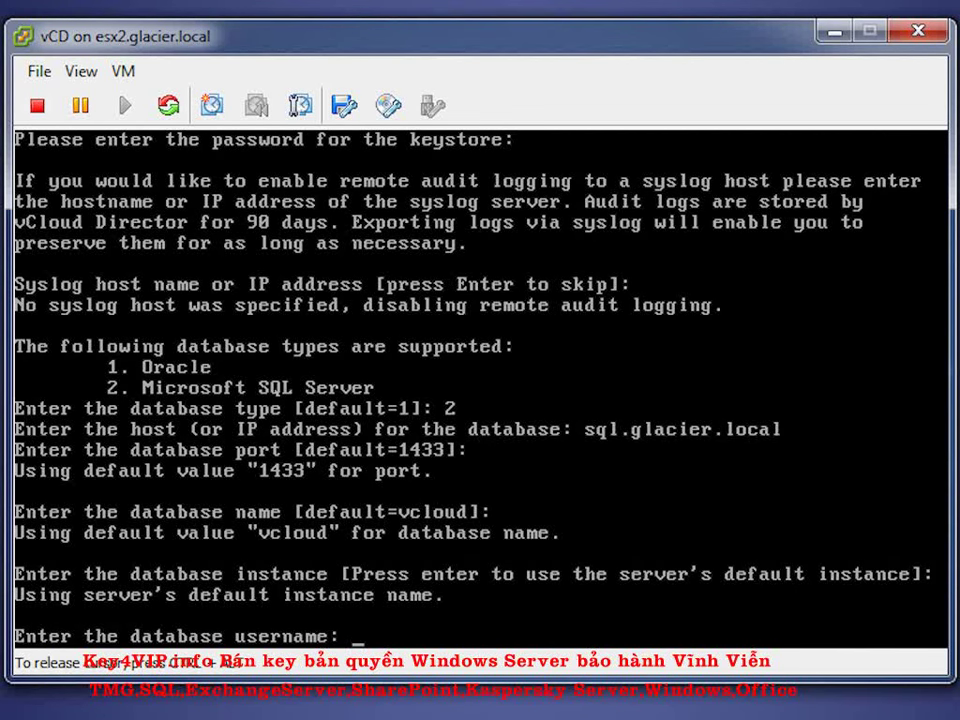
pyautogui.write('vcloud')
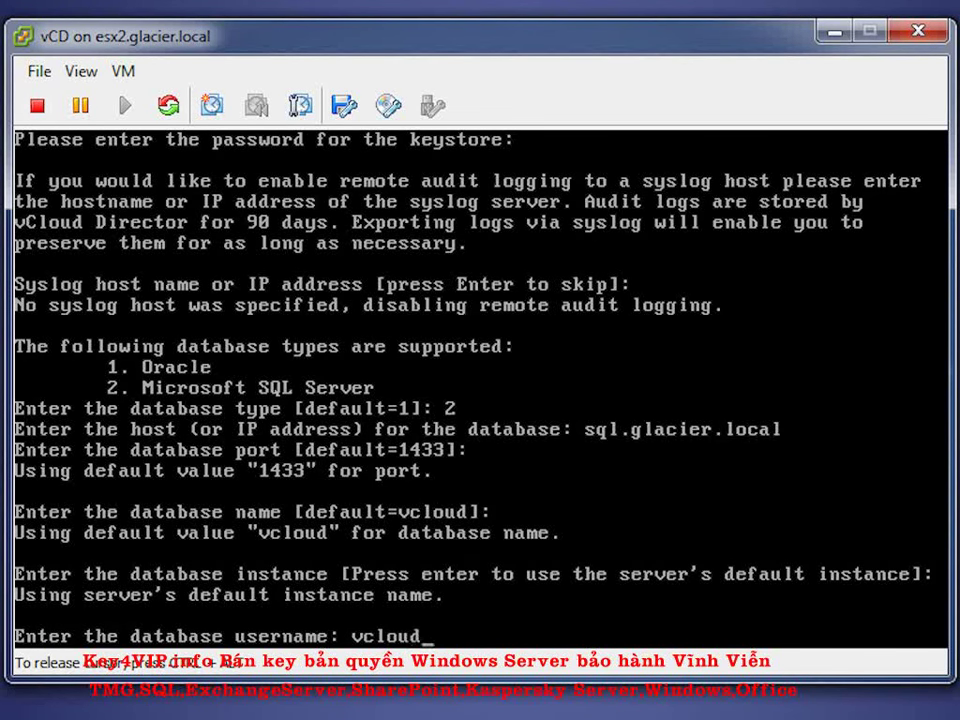
pyautogui.press('Return')
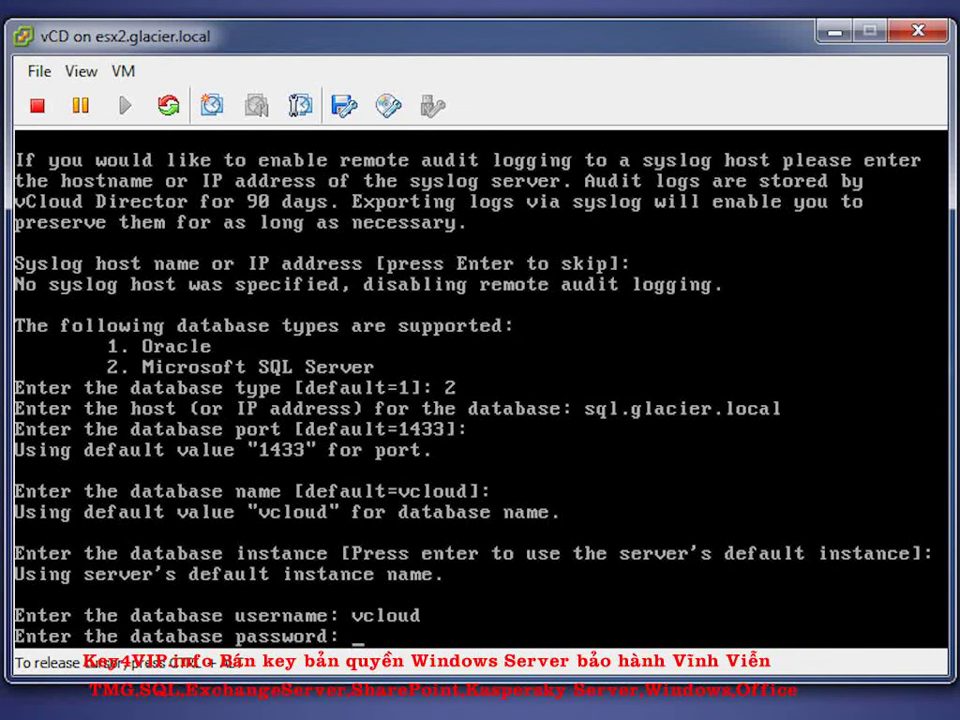
pyautogui.press('Return')
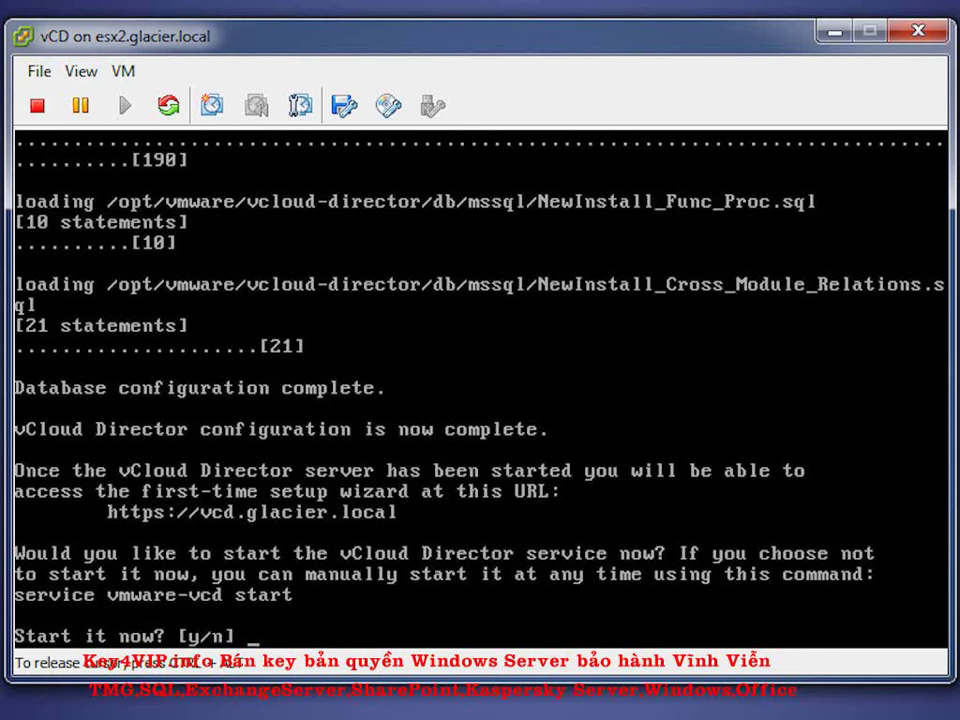
# Step: Answer y to start the vCloud Director service immediately
pyautogui.write('y')
pyautogui.press('Return')
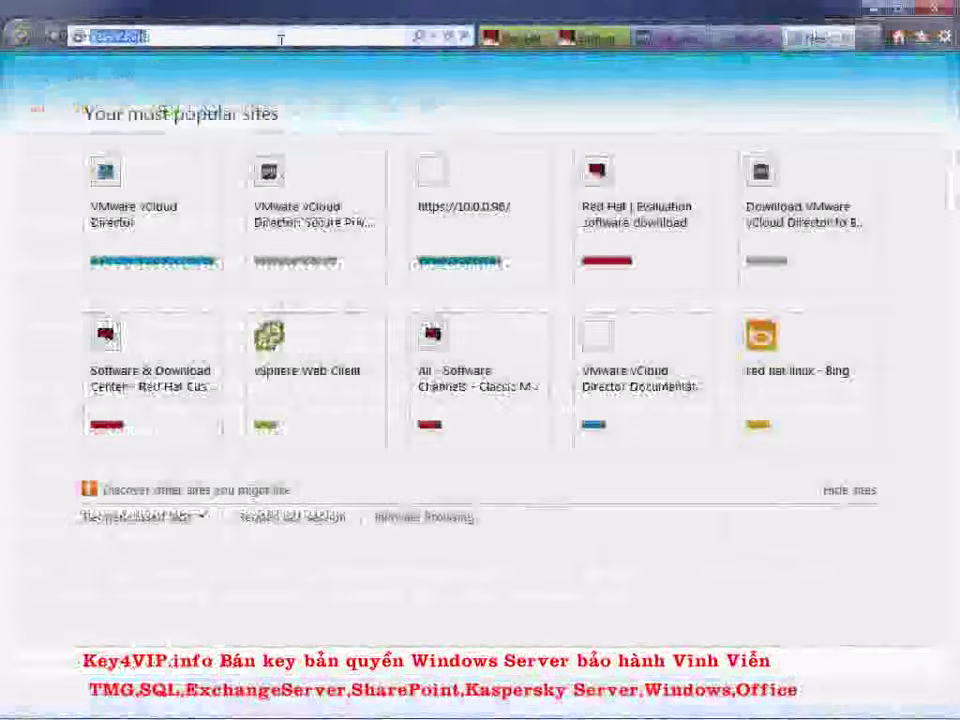
pyautogui.write('https://')
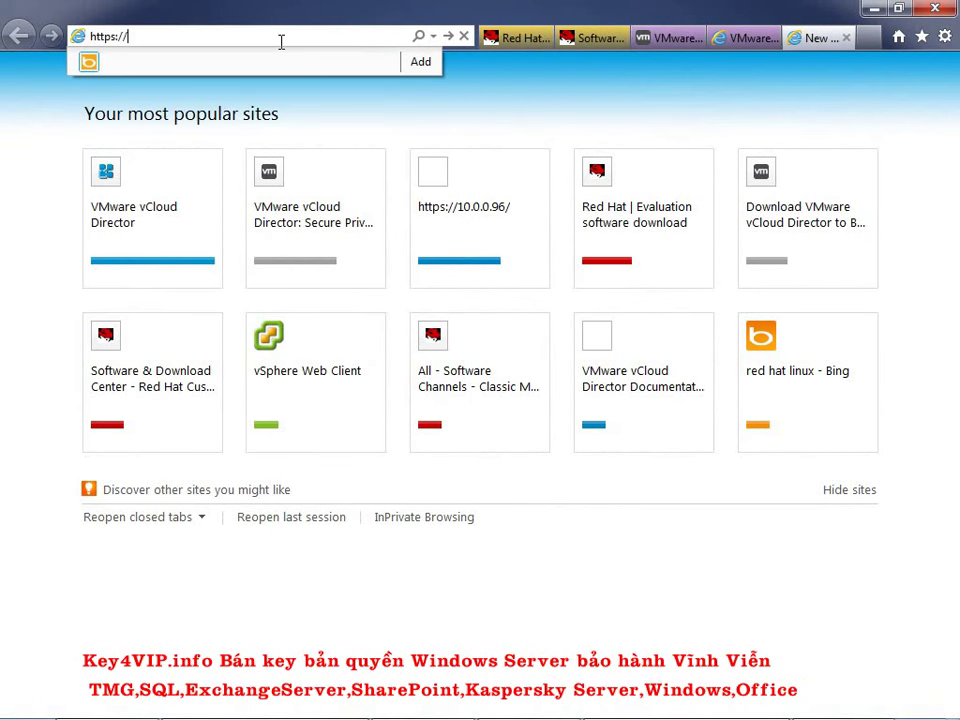
pyautogui.write('vcd.glacier.local/')
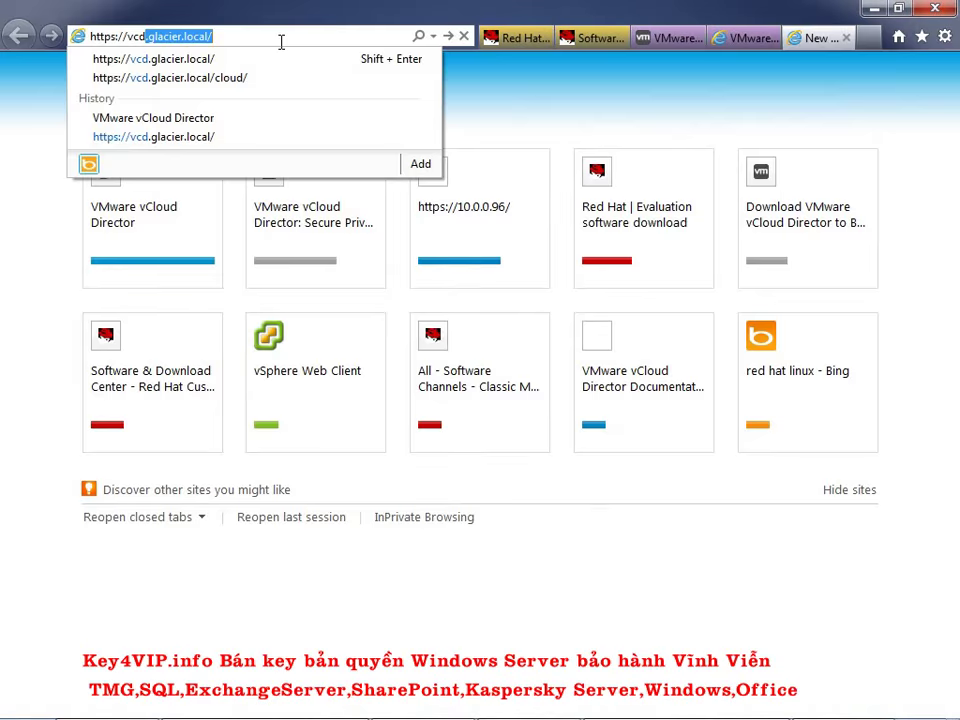
pyautogui.press('Return')
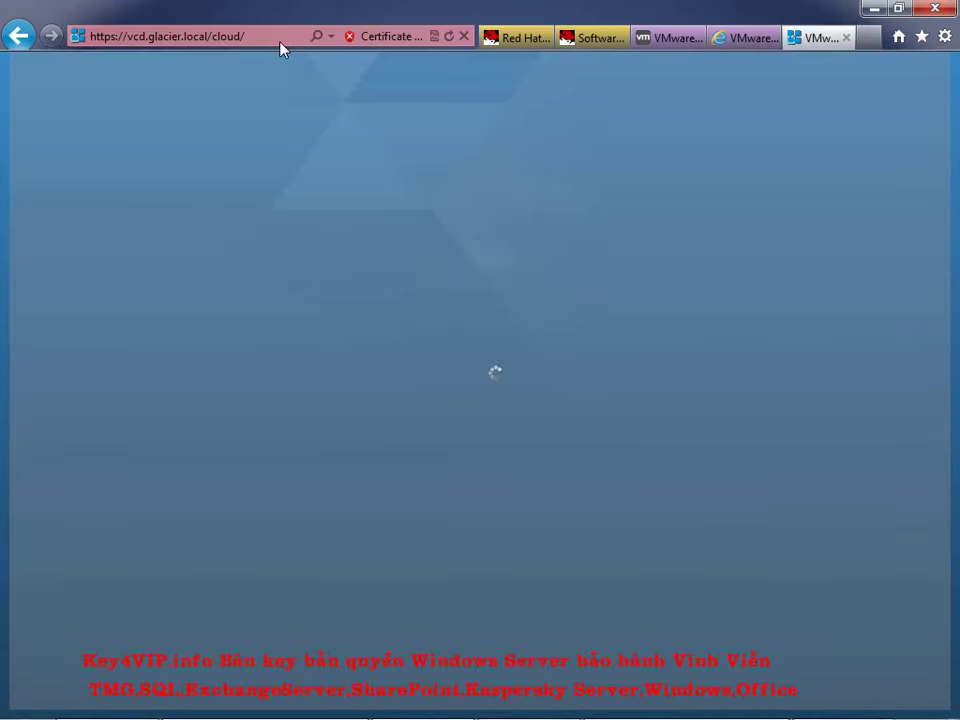